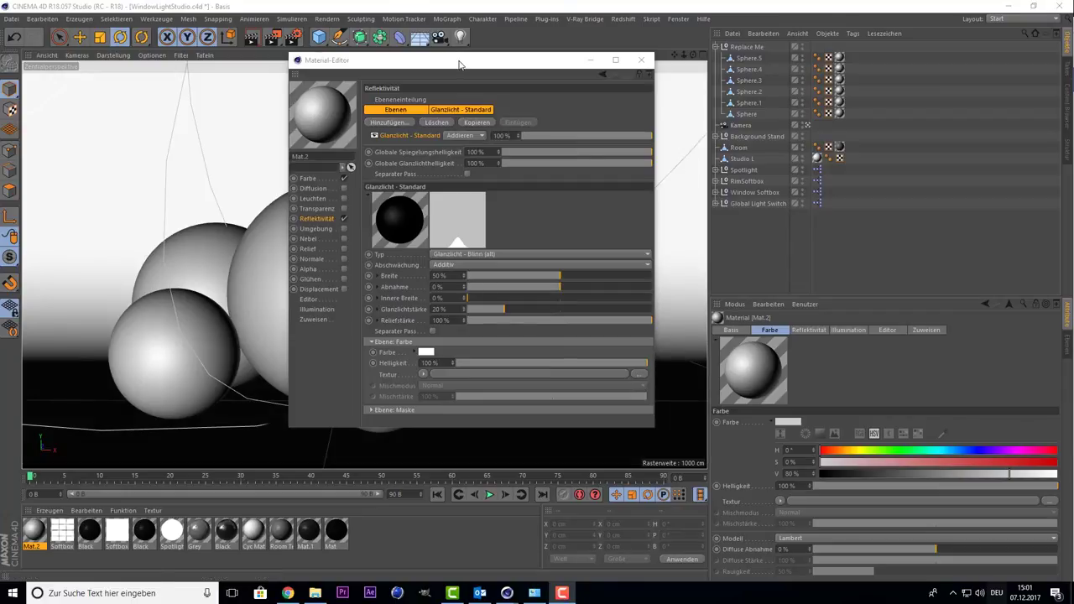
# Move the Material Editor window off the spheres and dismiss the notification.
pyautogui.moveTo(459, 67)
pyautogui.mouseDown()
pyautogui.moveTo(542, 88)
pyautogui.moveTo(519, 64)
pyautogui.moveTo(475, 79)
pyautogui.moveTo(496, 113)
pyautogui.moveTo(507, 85)
pyautogui.moveTo(526, 81)
pyautogui.moveTo(453, 90)
pyautogui.moveTo(431, 78)
pyautogui.moveTo(448, 71)
pyautogui.mouseUp()
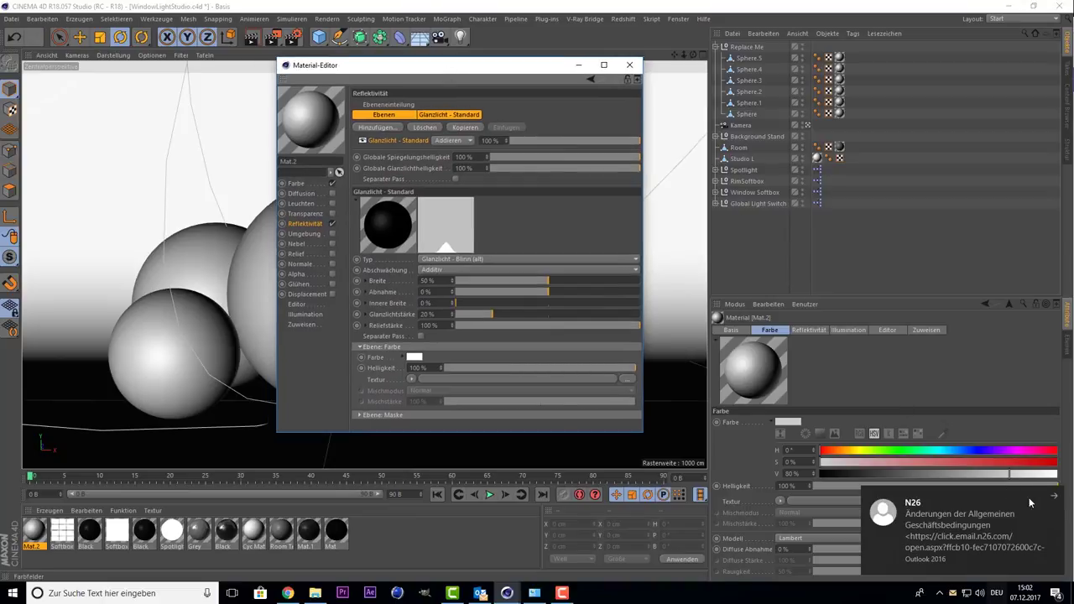
pyautogui.click(1058, 502)
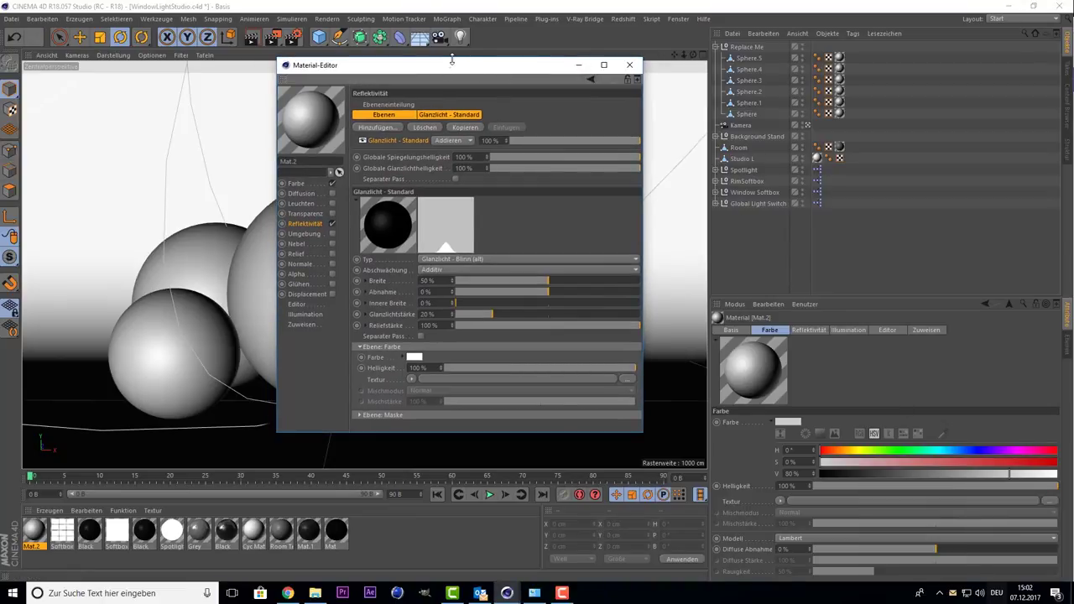
pyautogui.moveTo(430, 74)
pyautogui.mouseDown()
pyautogui.moveTo(401, 48)
pyautogui.moveTo(415, 84)
pyautogui.moveTo(397, 79)
pyautogui.mouseUp()
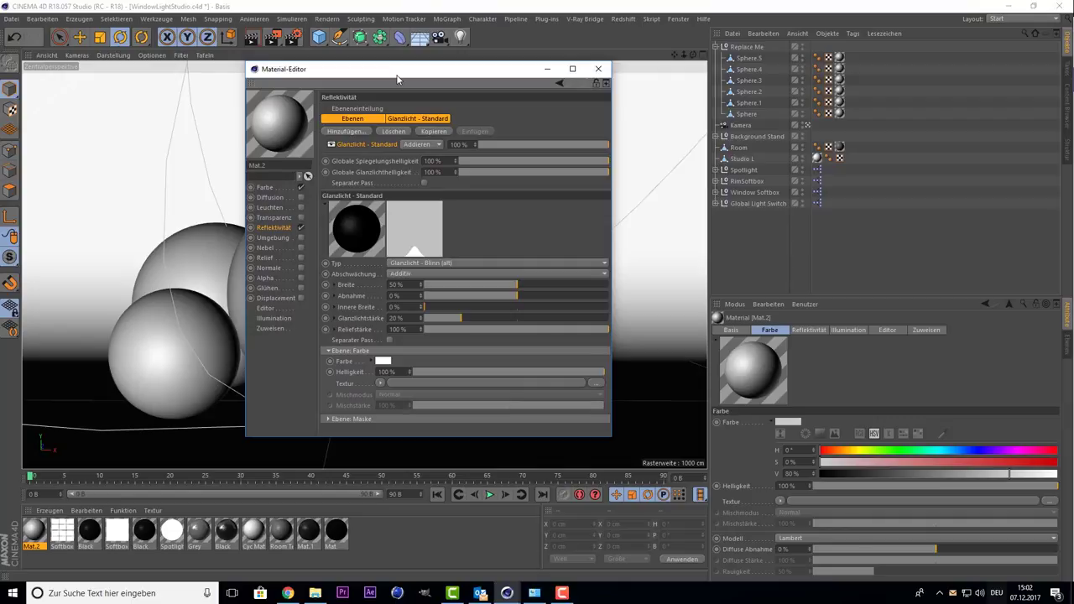
pyautogui.moveTo(398, 79)
pyautogui.mouseDown()
pyautogui.moveTo(415, 94)
pyautogui.moveTo(370, 77)
pyautogui.moveTo(394, 97)
pyautogui.moveTo(469, 117)
pyautogui.moveTo(414, 80)
pyautogui.mouseUp()
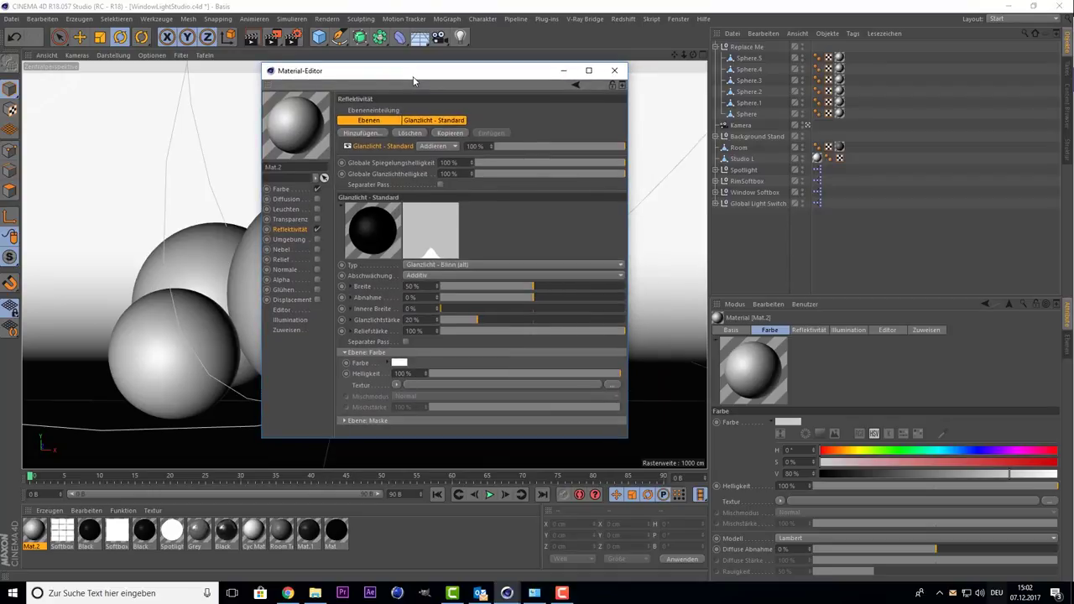
pyautogui.moveTo(414, 80)
pyautogui.mouseDown()
pyautogui.moveTo(428, 110)
pyautogui.moveTo(380, 83)
pyautogui.moveTo(399, 74)
pyautogui.moveTo(463, 91)
pyautogui.moveTo(515, 63)
pyautogui.mouseUp()
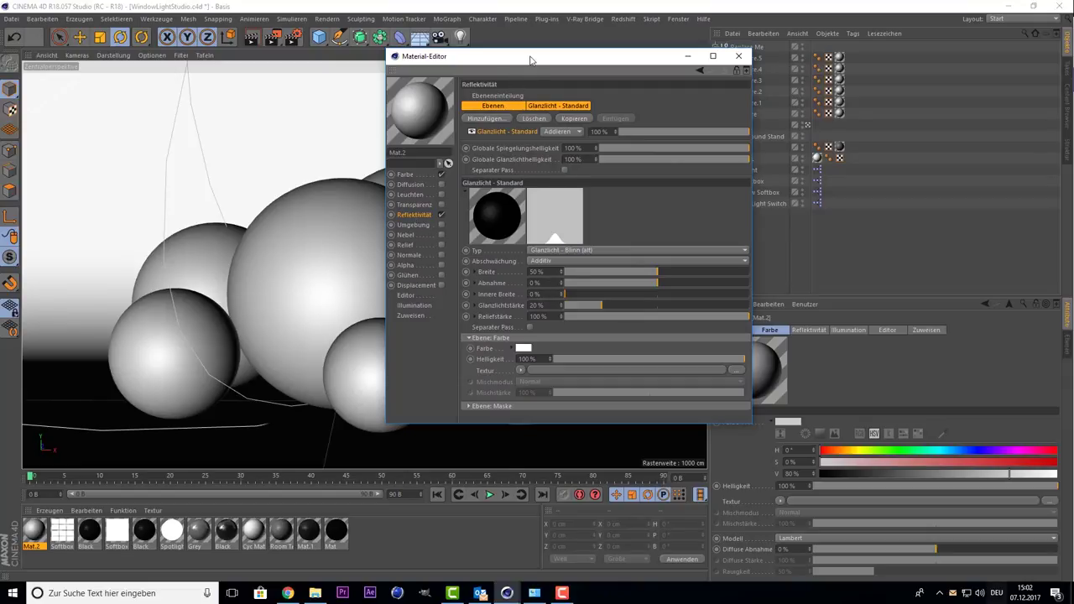
pyautogui.moveTo(531, 59)
pyautogui.mouseDown()
pyautogui.moveTo(463, 113)
pyautogui.moveTo(449, 80)
pyautogui.moveTo(429, 71)
pyautogui.mouseUp()
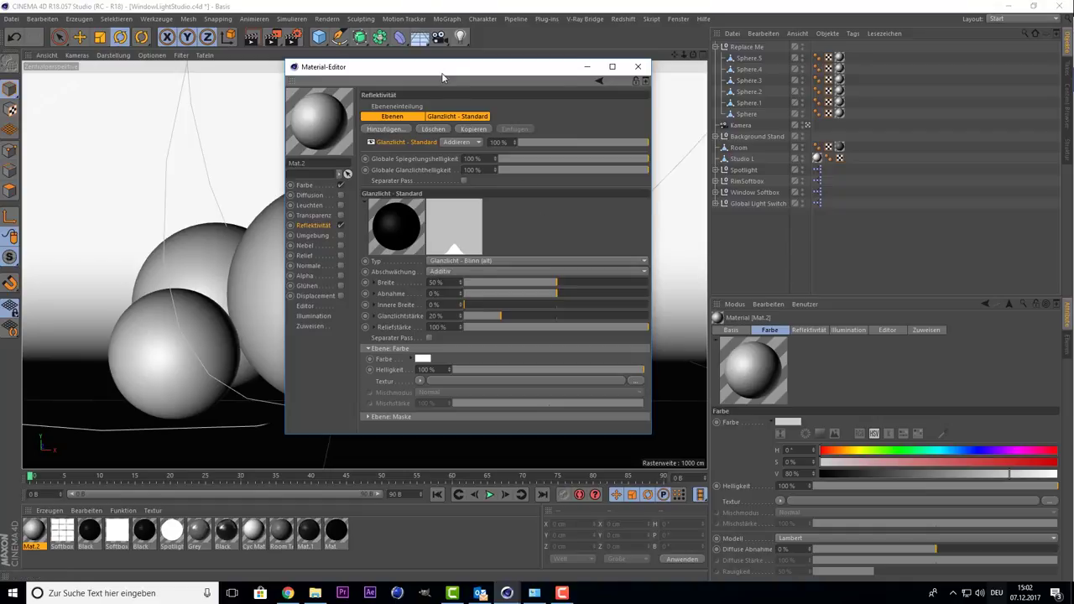
pyautogui.moveTo(442, 76)
pyautogui.mouseDown()
pyautogui.moveTo(417, 89)
pyautogui.moveTo(403, 64)
pyautogui.moveTo(394, 77)
pyautogui.moveTo(455, 79)
pyautogui.moveTo(498, 64)
pyautogui.moveTo(485, 42)
pyautogui.mouseUp()
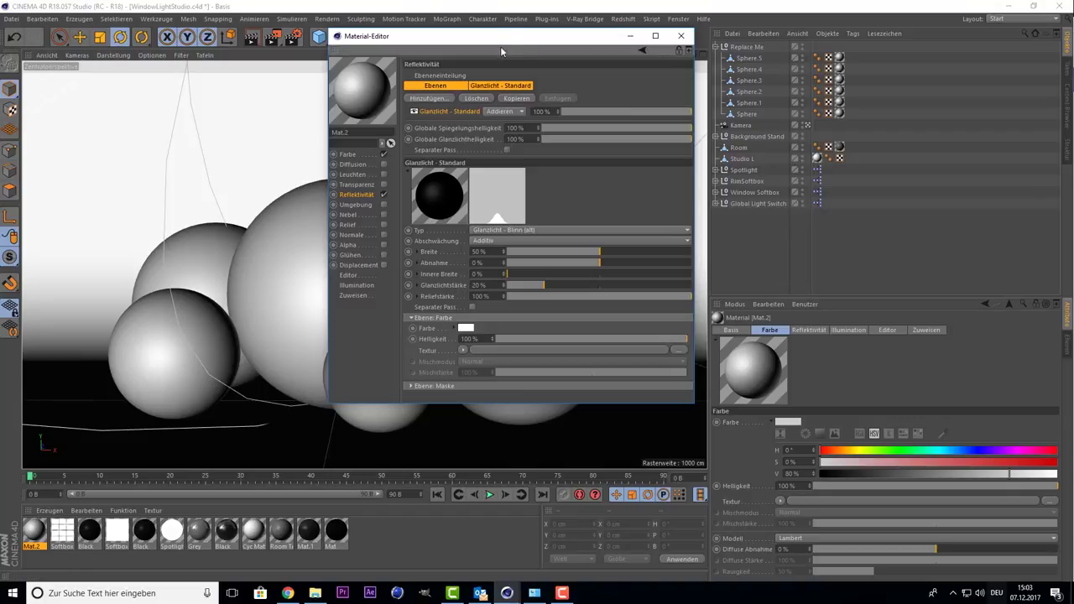
pyautogui.moveTo(493, 42); pyautogui.dragTo(431, 73)
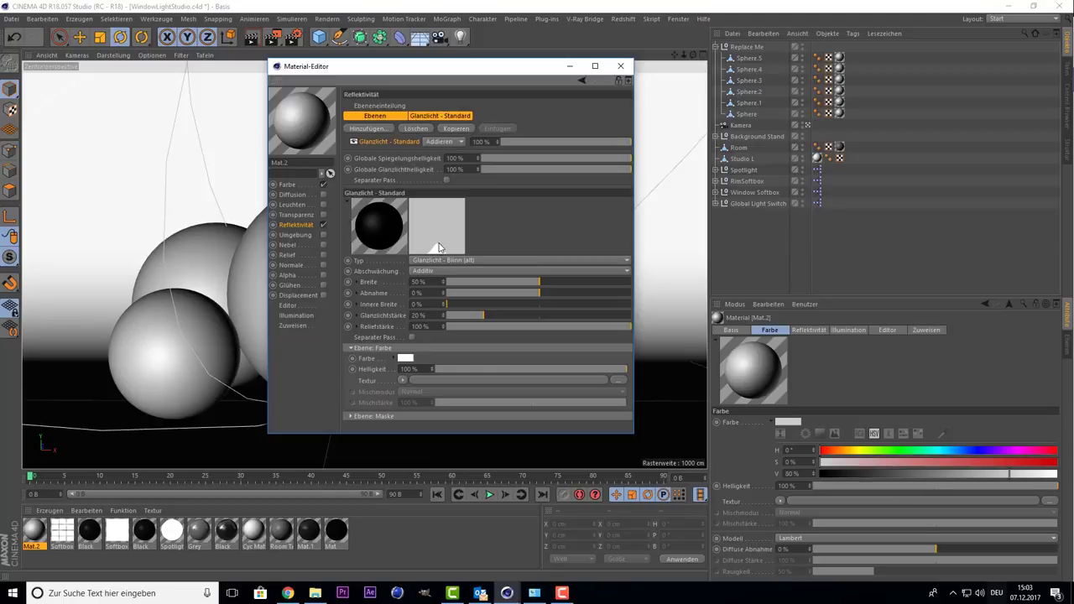
pyautogui.moveTo(437, 67); pyautogui.dragTo(411, 71)
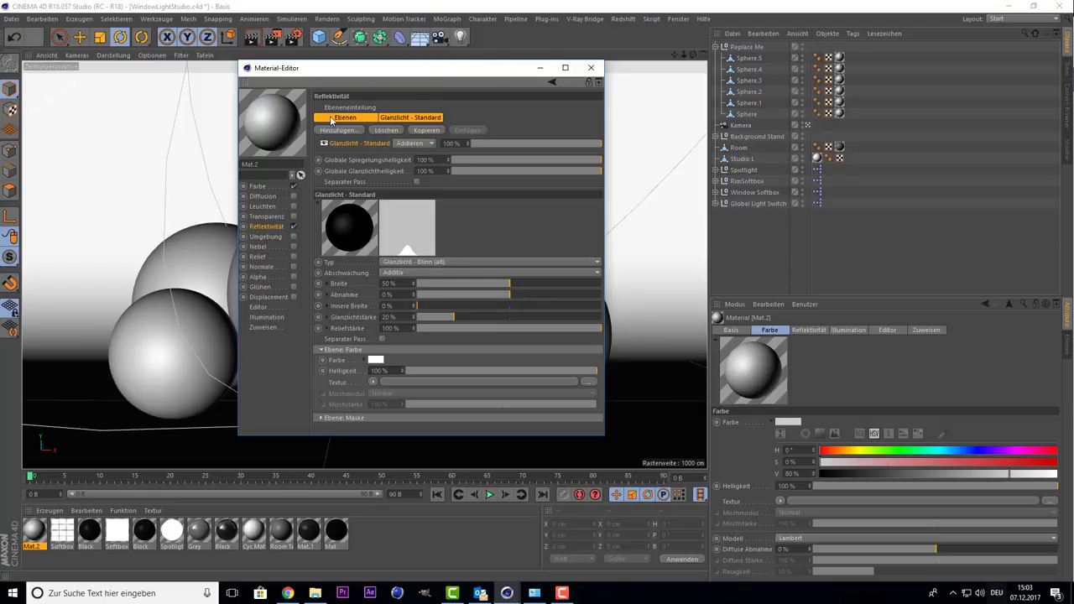
# Delete Mat.2's Glanzlicht - Standard reflectance layer and list the available layer types.
pyautogui.click(400, 123)
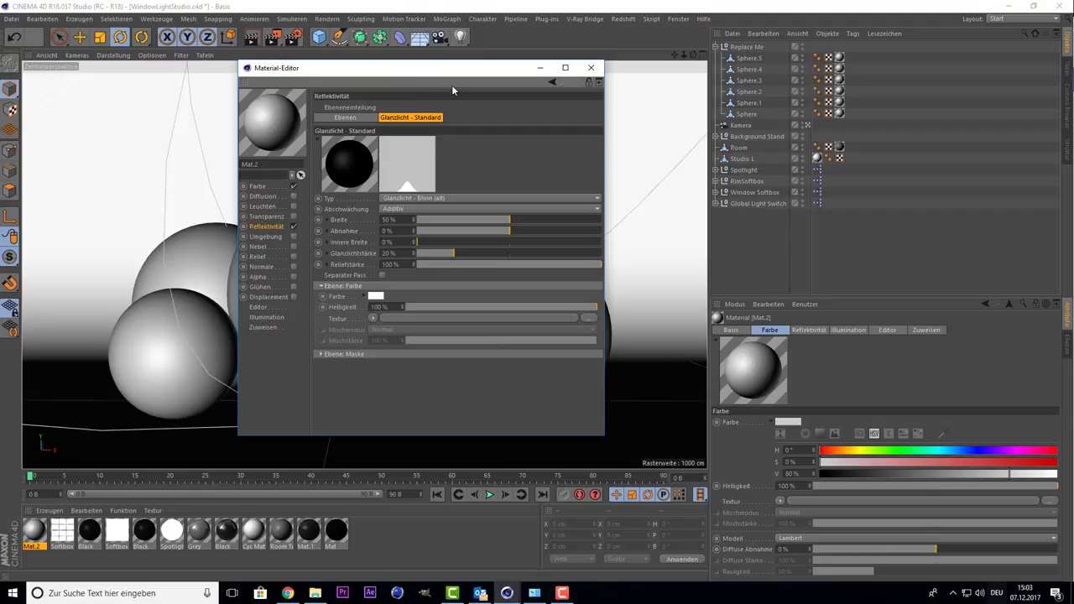
pyautogui.moveTo(477, 70); pyautogui.dragTo(688, 80)
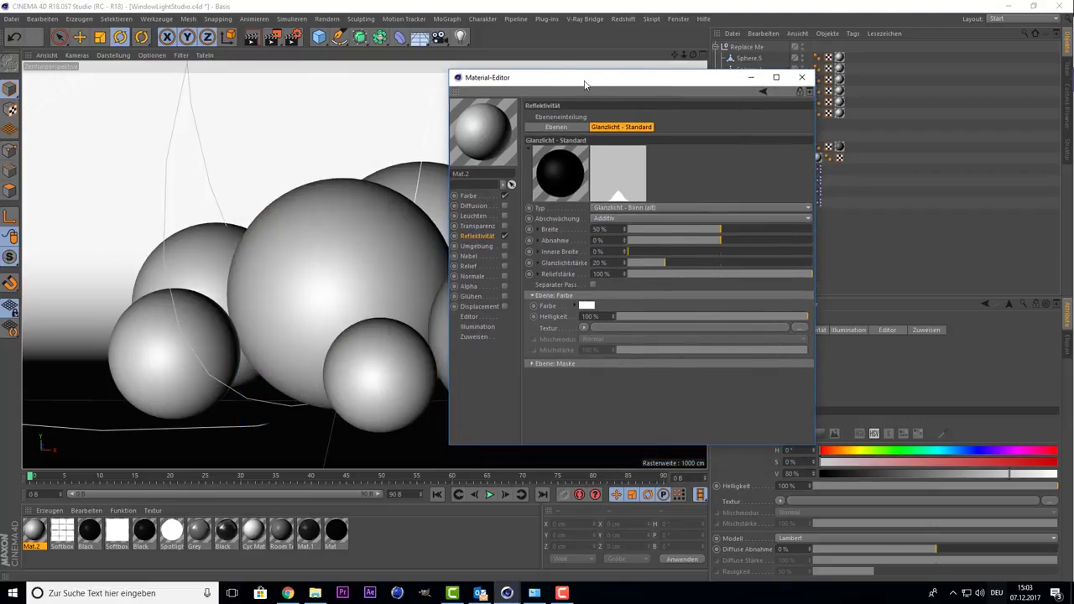
pyautogui.moveTo(599, 76)
pyautogui.mouseDown()
pyautogui.moveTo(553, 69)
pyautogui.moveTo(538, 53)
pyautogui.mouseUp()
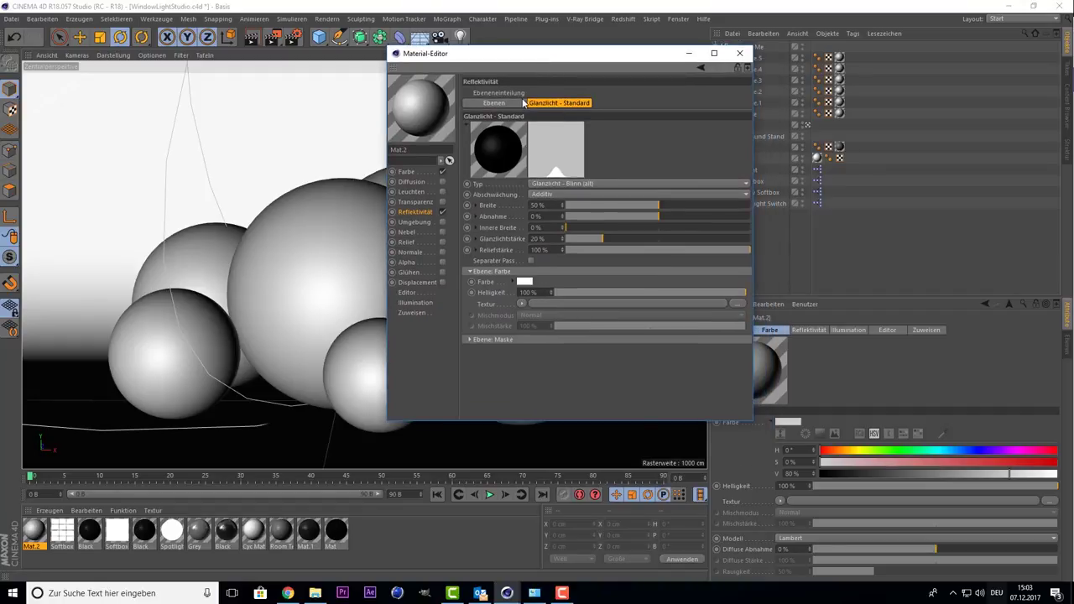
pyautogui.click(515, 103)
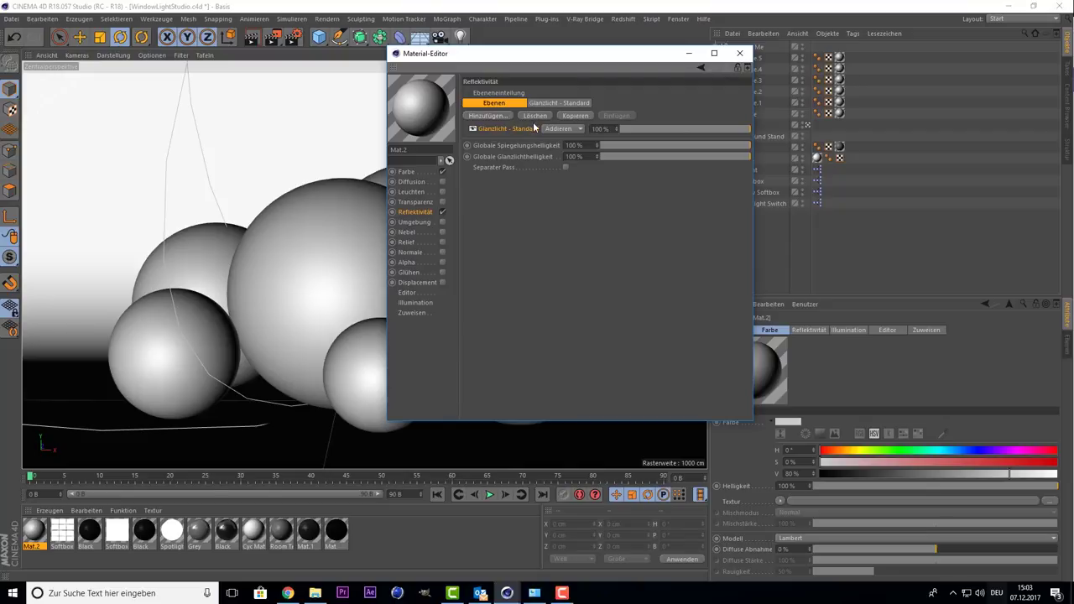
pyautogui.click(535, 117)
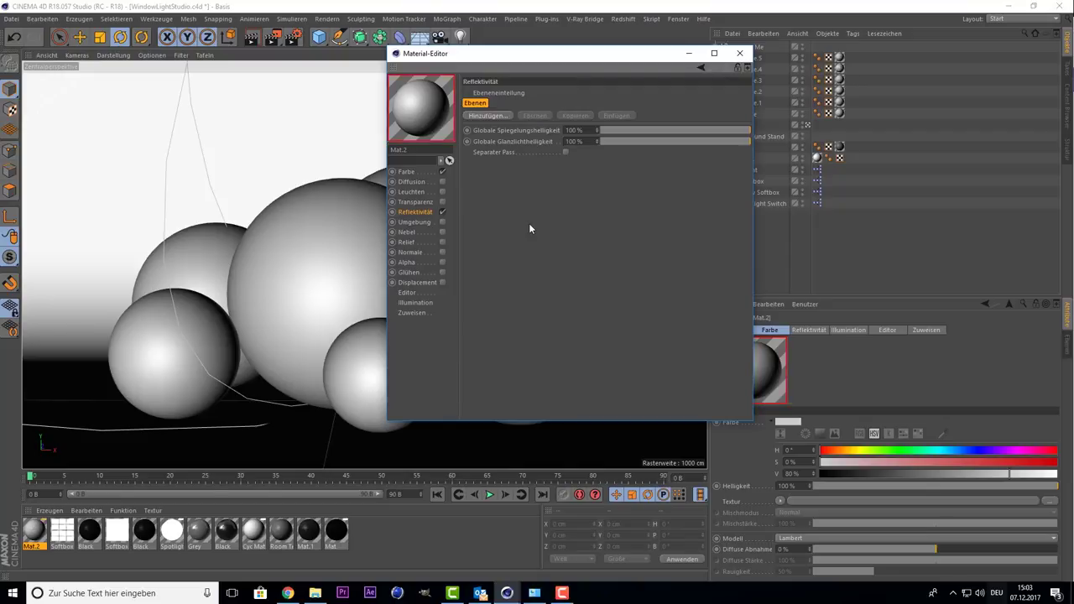
pyautogui.click(496, 116)
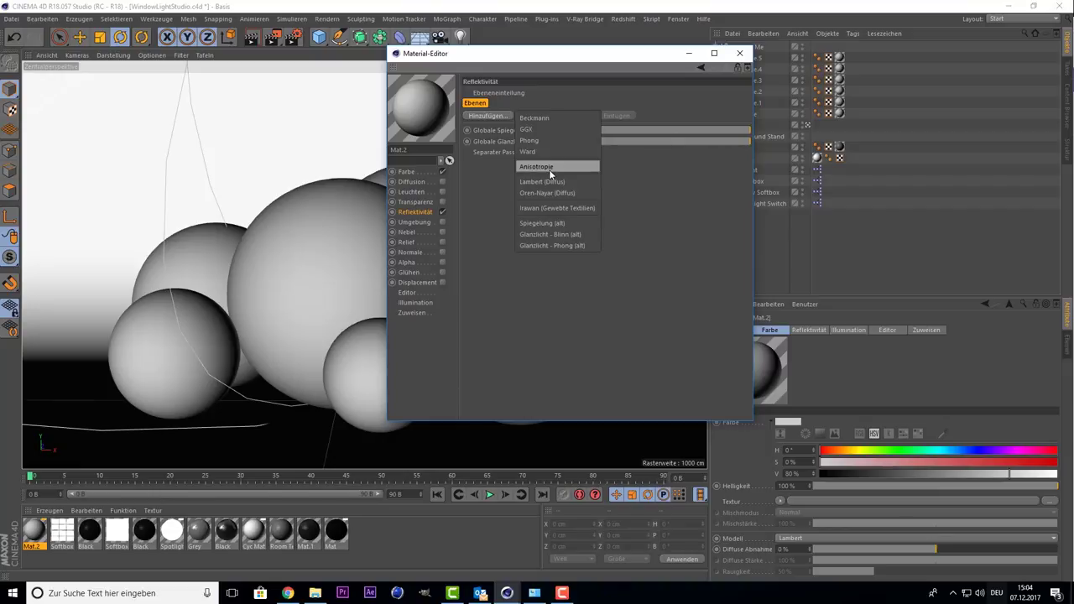
# Add an Anisotropie reflectance layer to Mat.2 and move the editor aside to see the spheres.
pyautogui.click(548, 167)
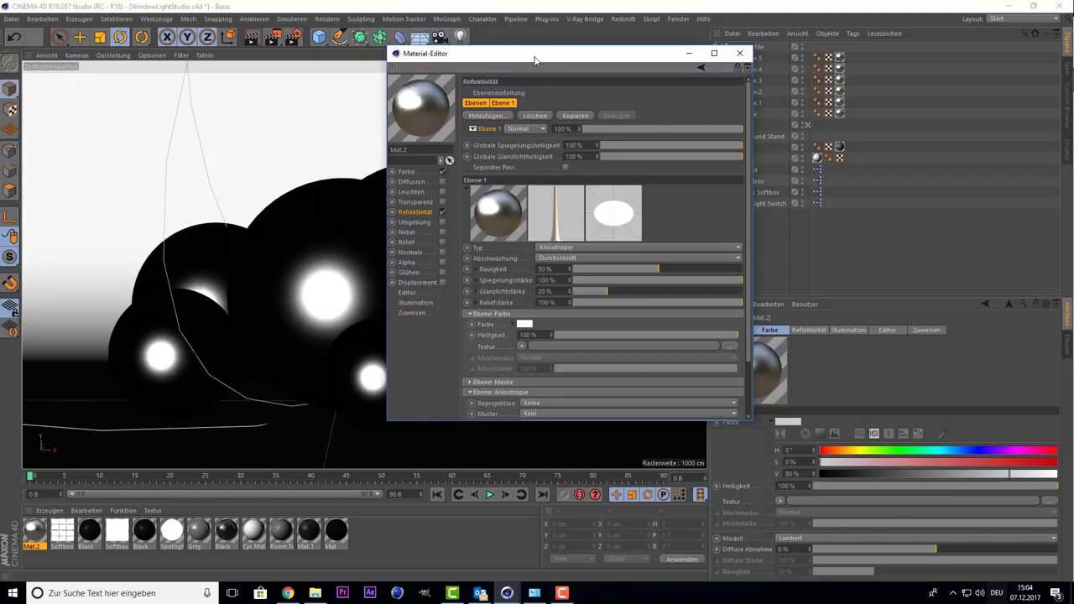
pyautogui.moveTo(567, 61); pyautogui.dragTo(748, 74)
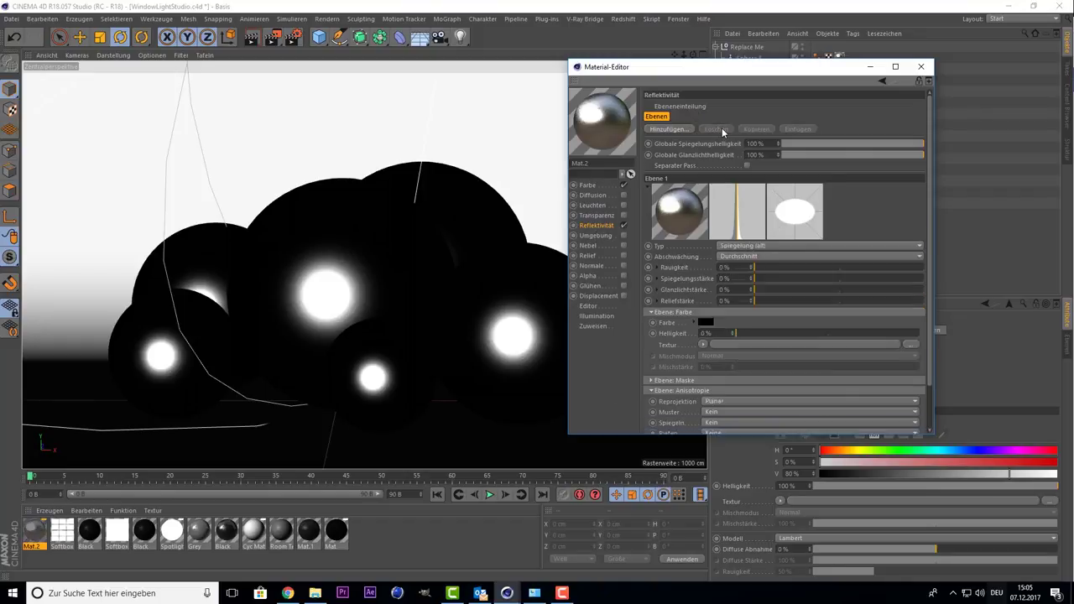
# Re-add the Anisotropie layer, preview-render it, then delete it and list the layer types.
pyautogui.click(724, 131)
pyautogui.click(667, 131)
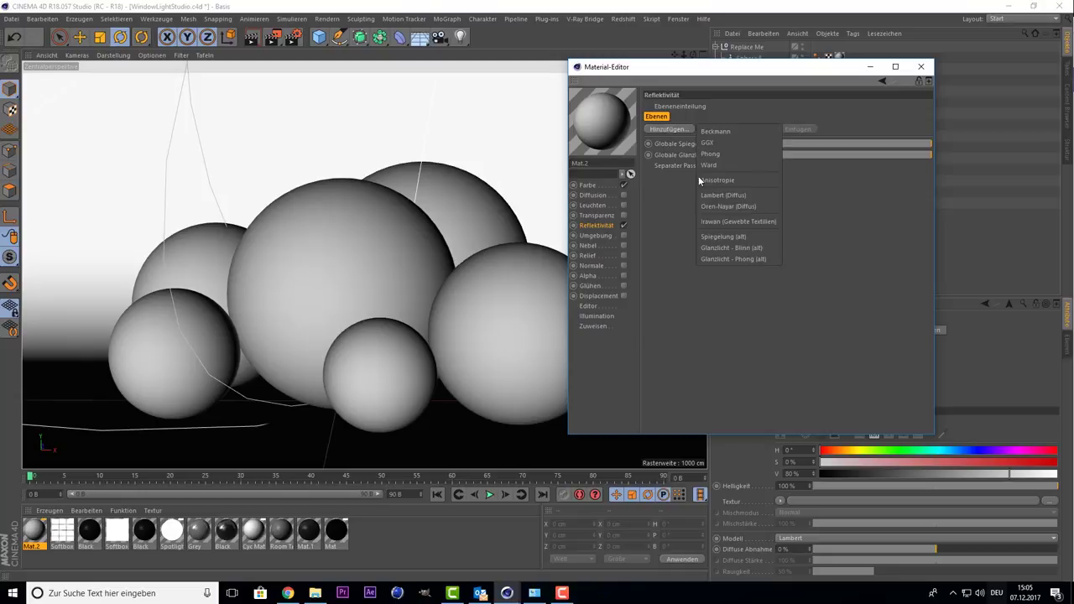
pyautogui.click(752, 179)
pyautogui.click(255, 41)
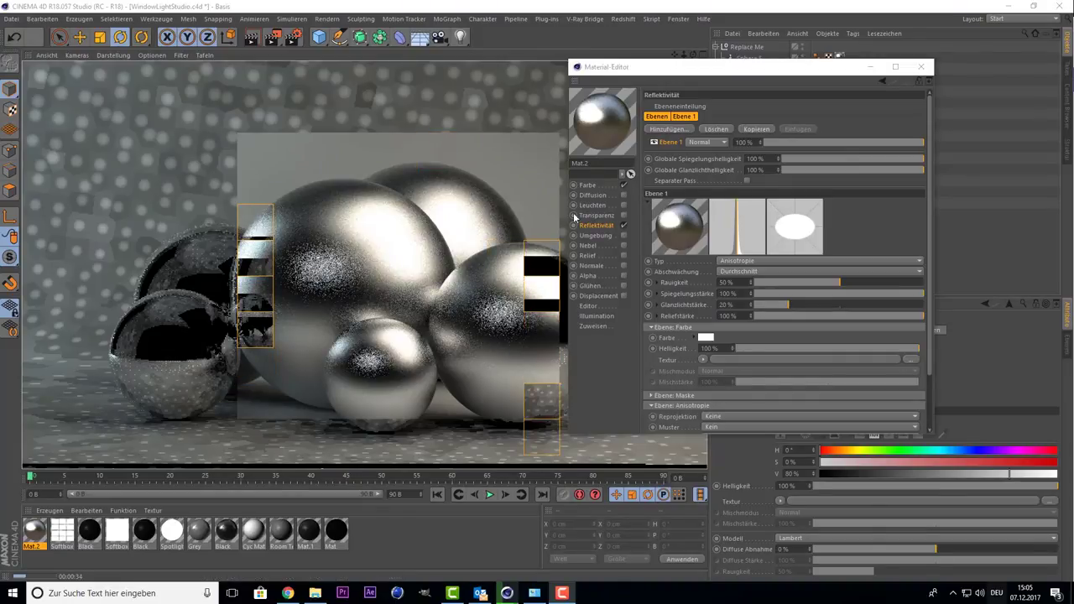
pyautogui.click(710, 131)
pyautogui.click(676, 129)
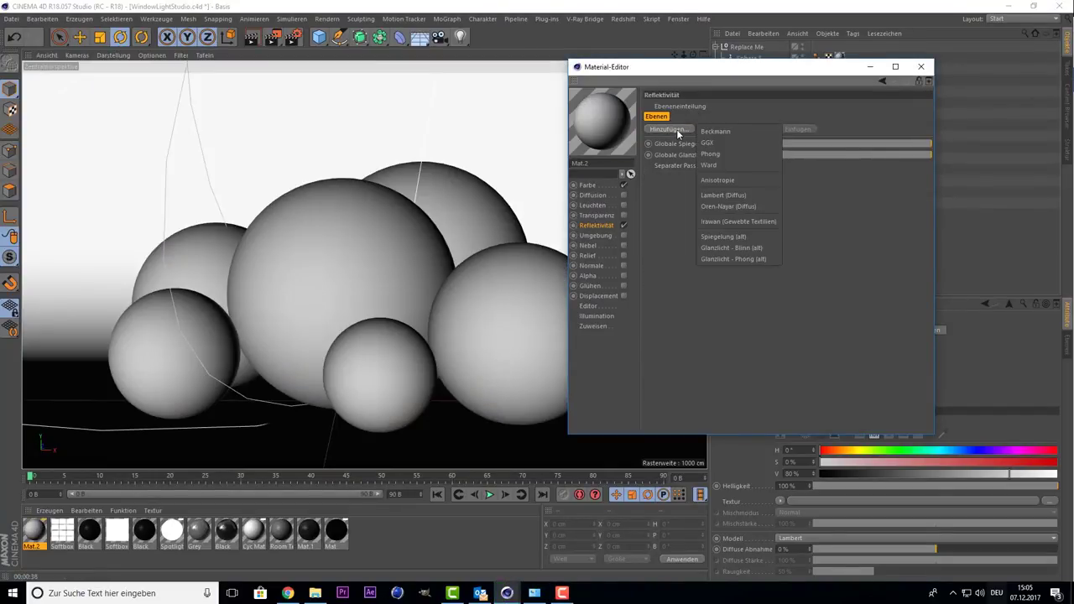
# Add a Lambert (Diffus) reflectance layer and render a preview of the spheres.
pyautogui.click(719, 196)
pyautogui.click(251, 37)
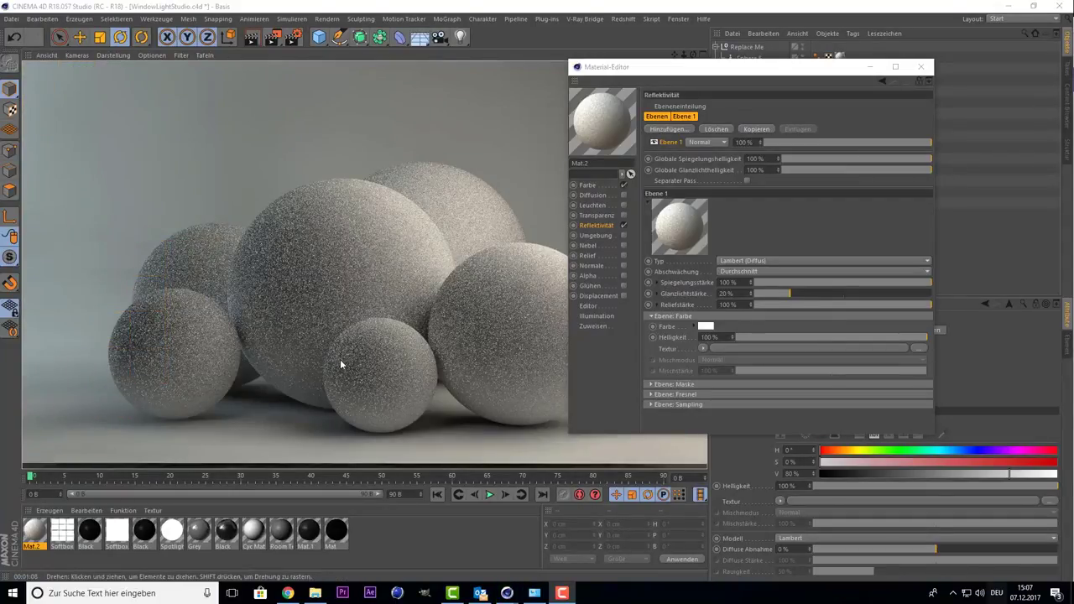
# Replace the Lambert layer with an Oren-Nayar (Diffus) layer and render a preview.
pyautogui.click(716, 128)
pyautogui.click(689, 128)
pyautogui.click(709, 205)
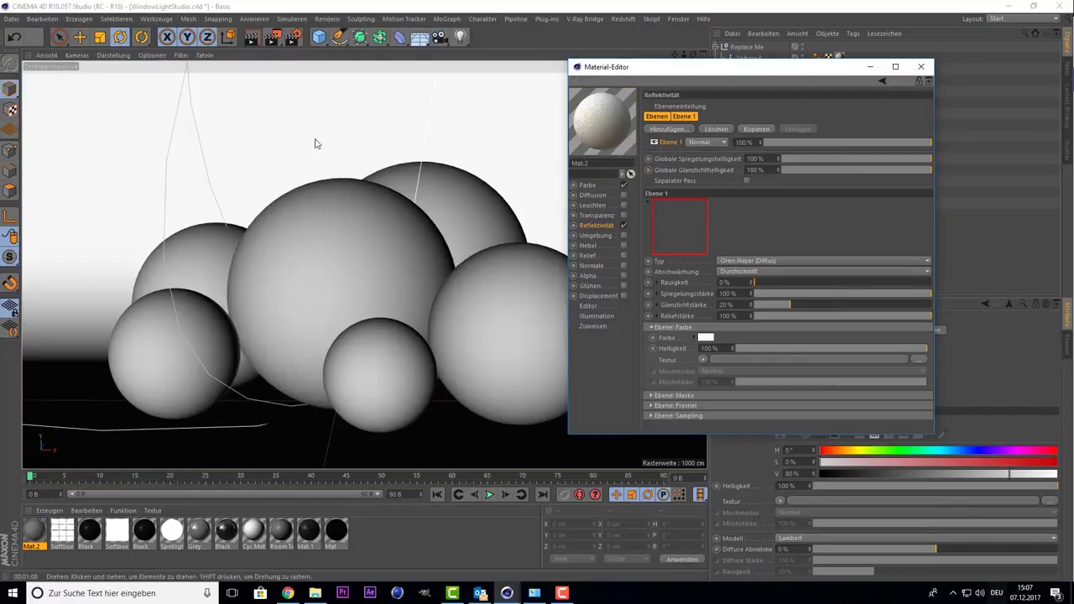
pyautogui.click(260, 42)
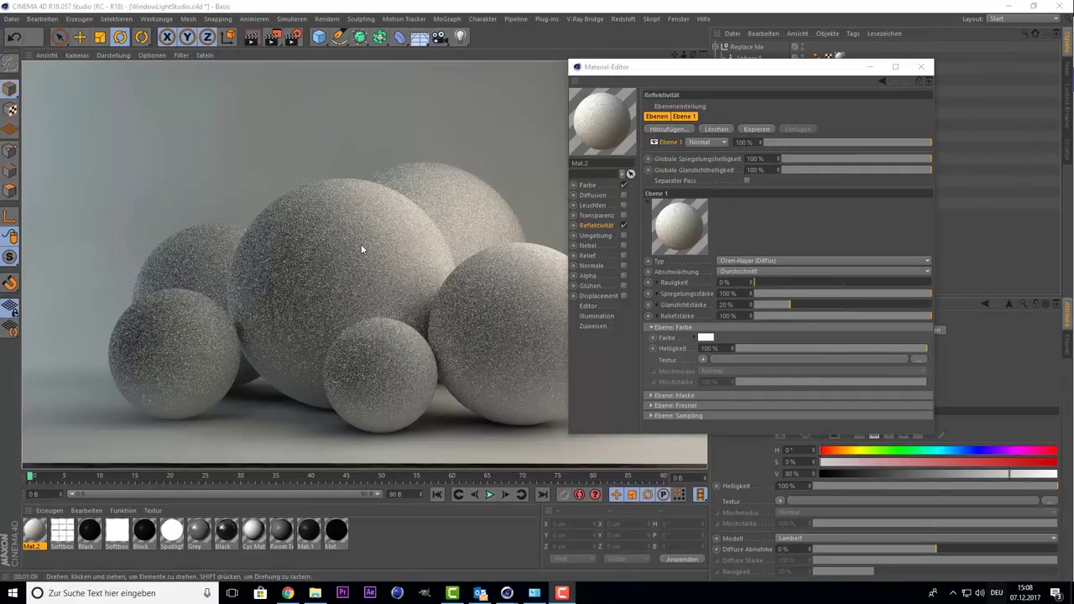
# Replace the Oren-Nayar layer with a Spiegelung (alt) layer and move the editor to view the spheres.
pyautogui.click(715, 130)
pyautogui.click(680, 129)
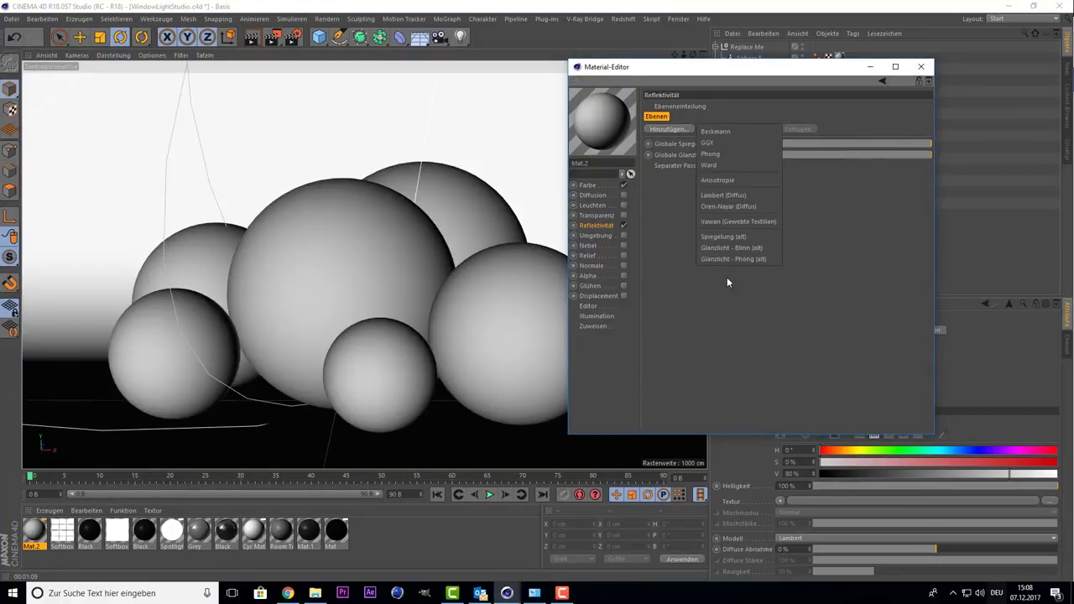
pyautogui.click(738, 240)
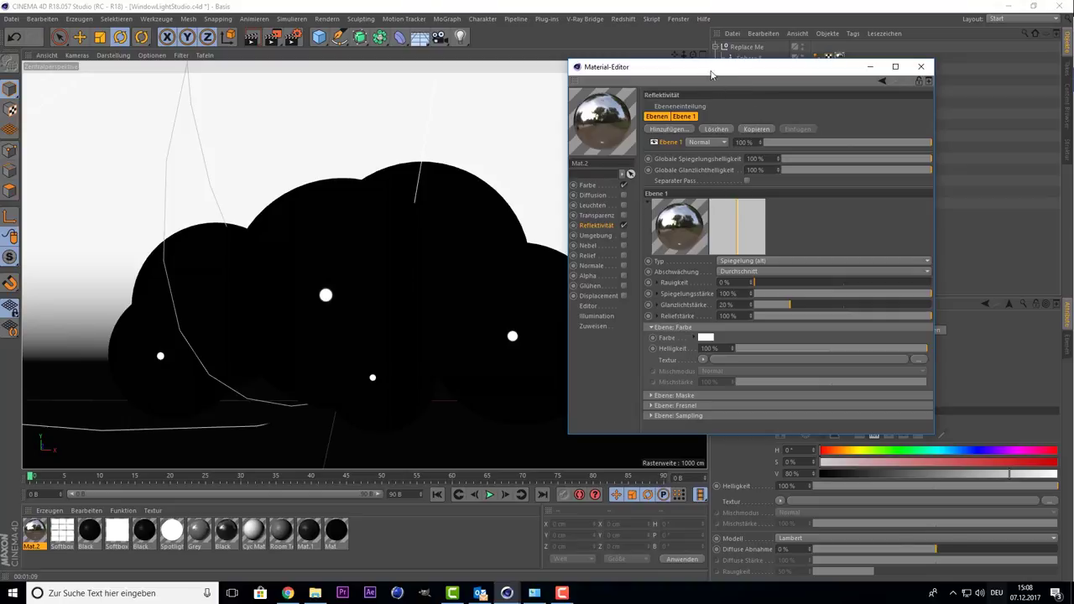
pyautogui.moveTo(710, 68)
pyautogui.mouseDown()
pyautogui.moveTo(585, 66)
pyautogui.moveTo(584, 75)
pyautogui.moveTo(716, 86)
pyautogui.mouseUp()
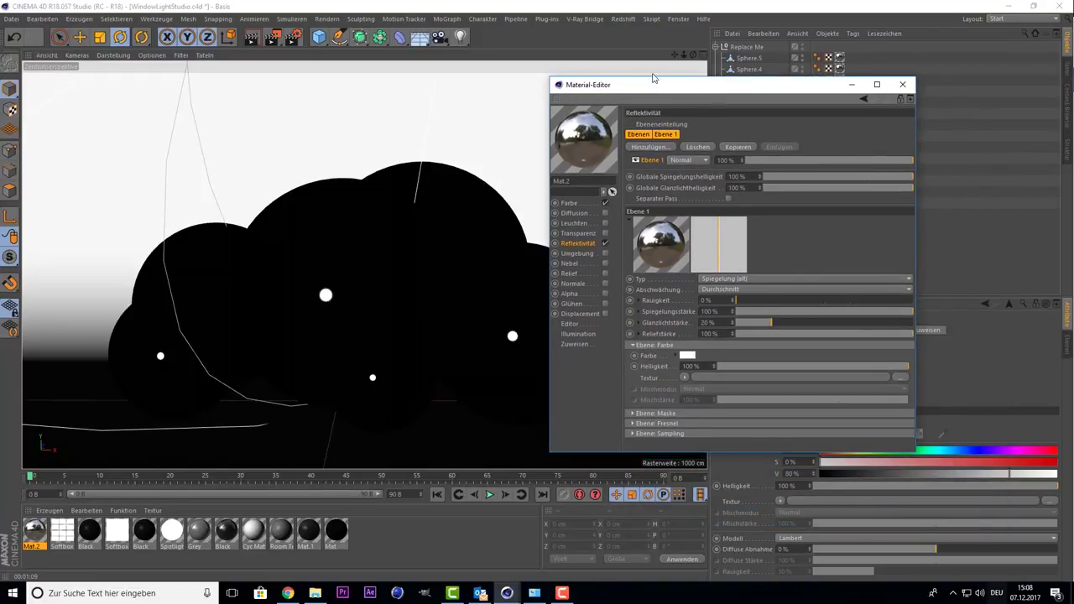
pyautogui.moveTo(716, 86); pyautogui.dragTo(644, 71)
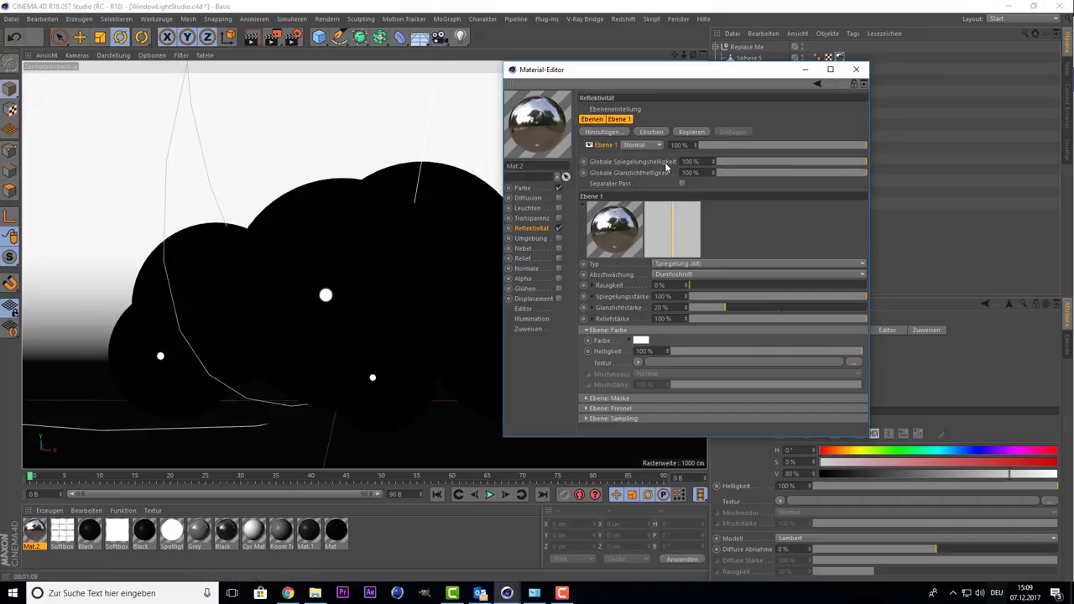
# Try Glanzlicht - Blinn (alt), then Glanzlicht - Phong (alt) in place of Spiegelung (alt).
pyautogui.click(651, 133)
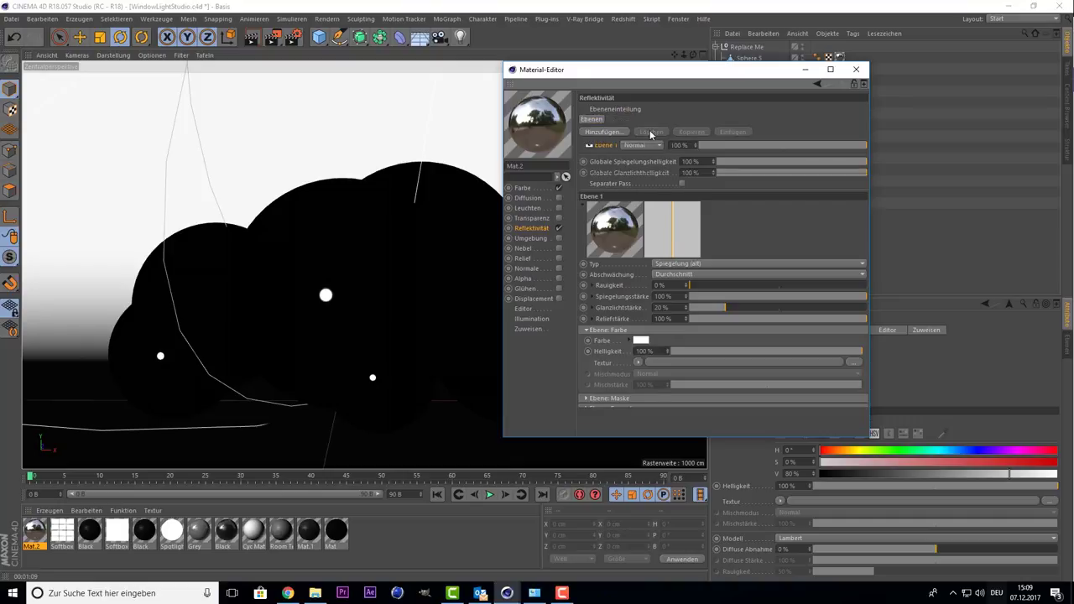
pyautogui.click(623, 132)
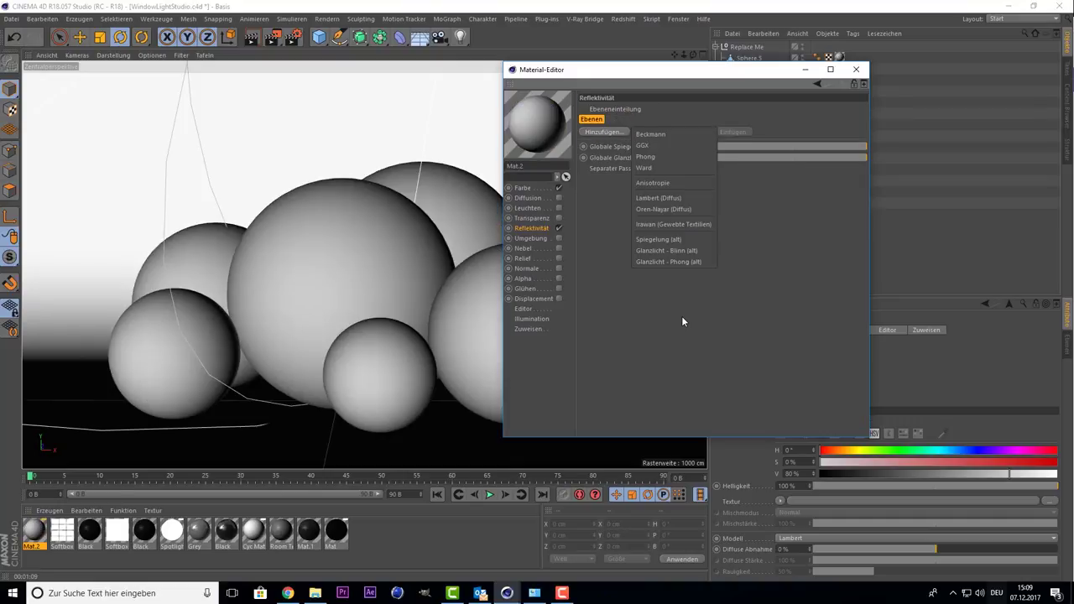
pyautogui.click(664, 252)
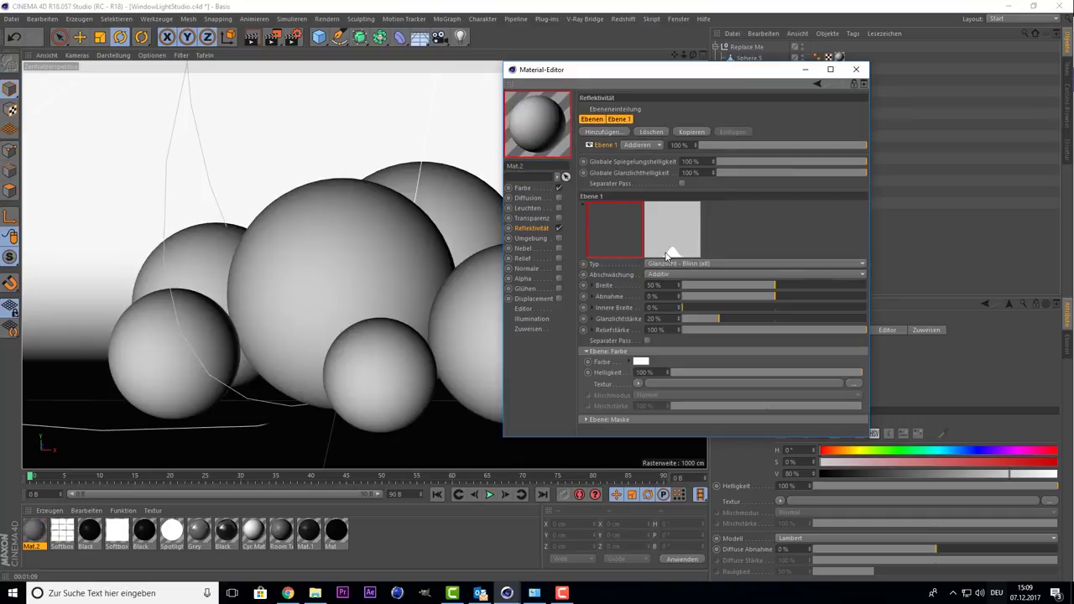
pyautogui.click(659, 133)
pyautogui.click(623, 132)
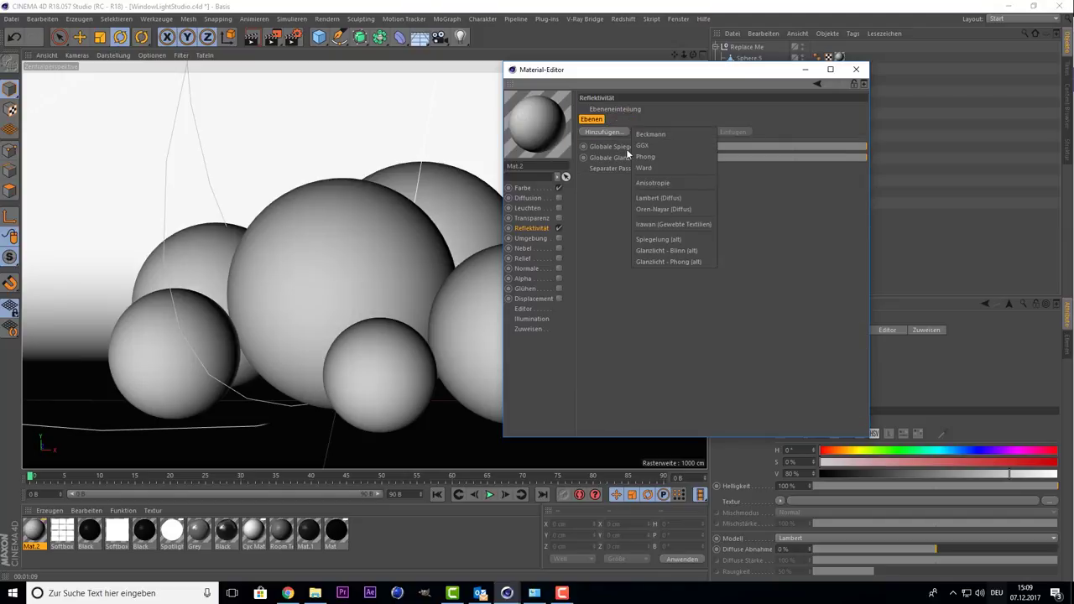
pyautogui.click(666, 260)
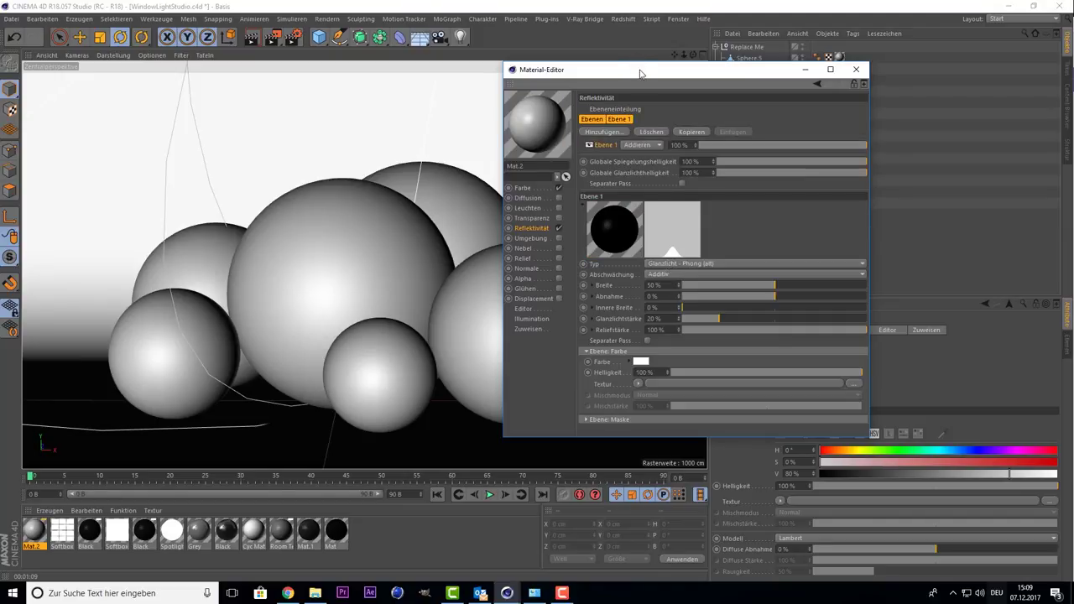
# Replace the Phong layer with a single Beckmann reflectance layer.
pyautogui.moveTo(642, 76)
pyautogui.mouseDown()
pyautogui.moveTo(566, 95)
pyautogui.moveTo(577, 50)
pyautogui.moveTo(600, 65)
pyautogui.mouseUp()
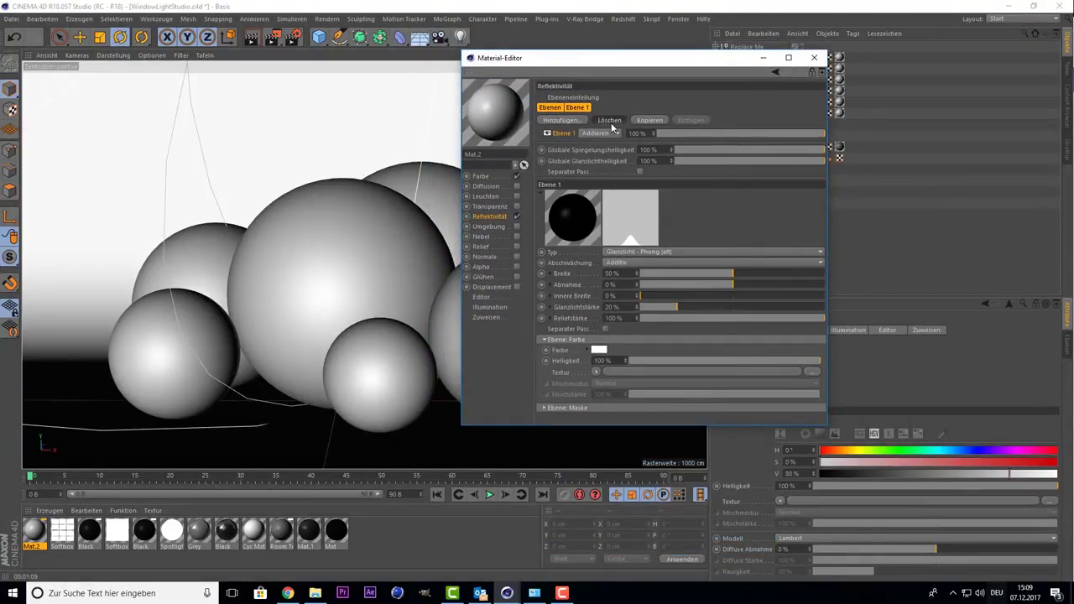
pyautogui.click(610, 122)
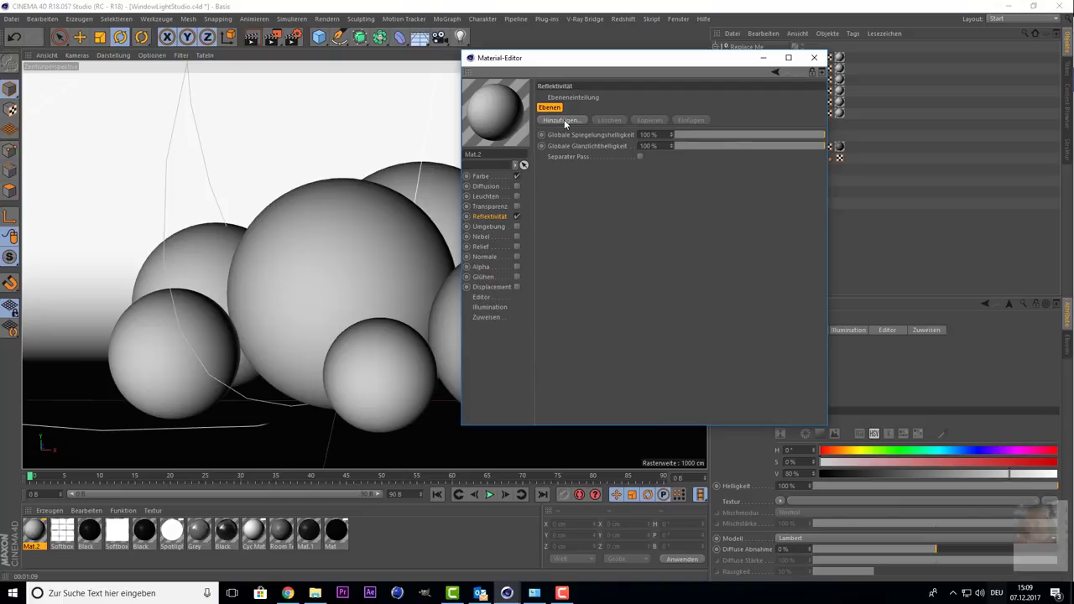
pyautogui.click(563, 120)
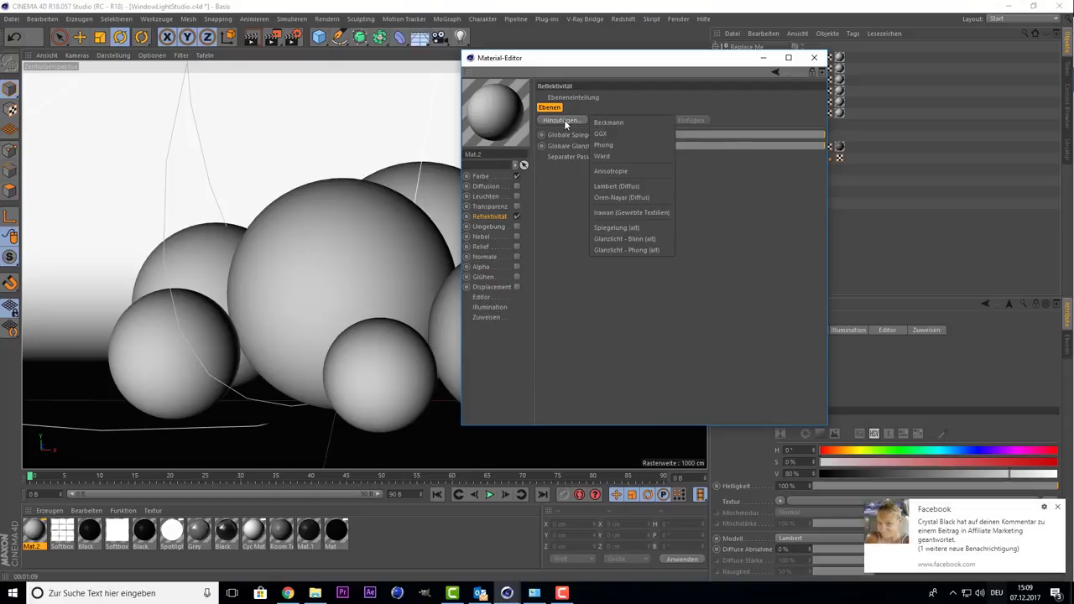
pyautogui.click(1057, 508)
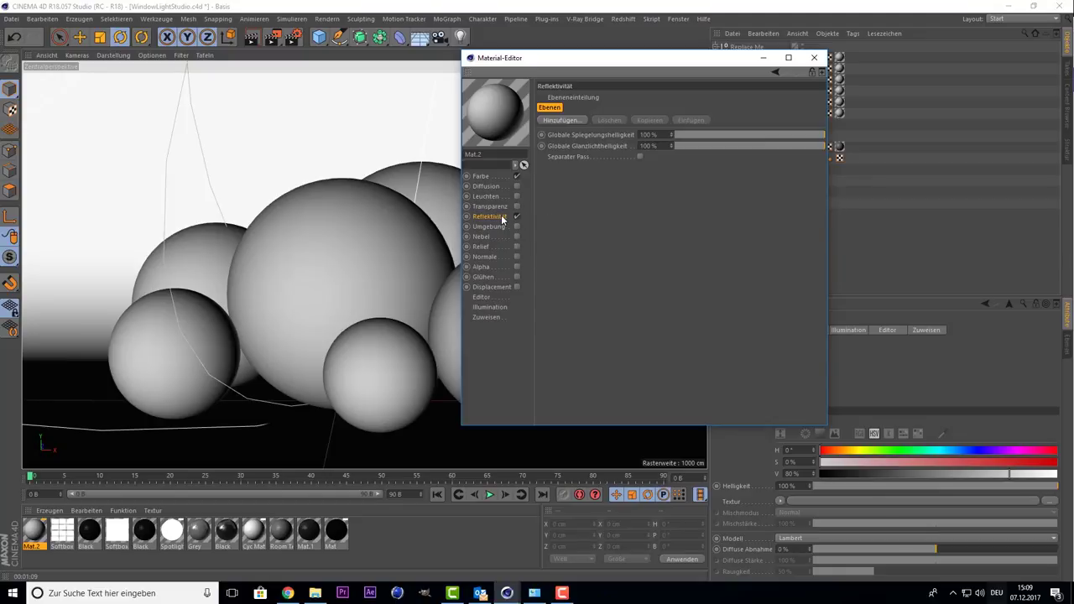
pyautogui.click(561, 121)
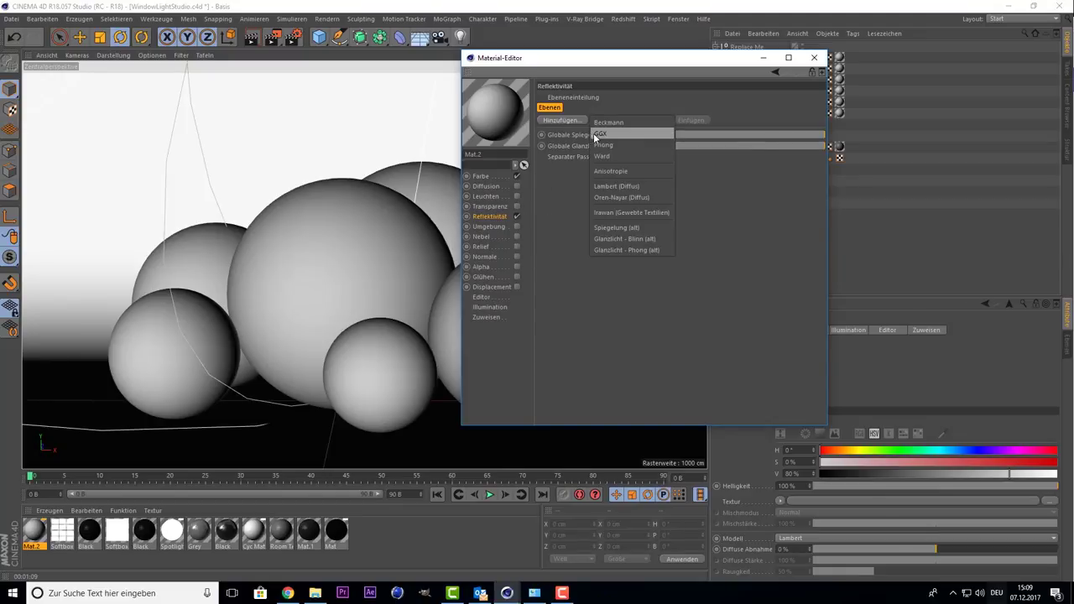
pyautogui.click(622, 121)
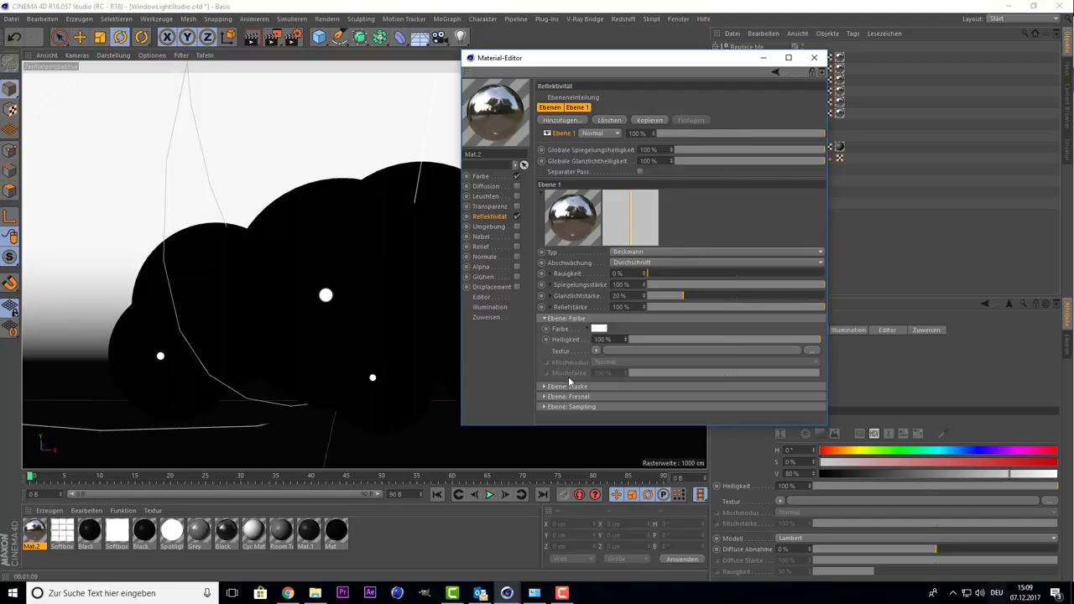
pyautogui.click(574, 122)
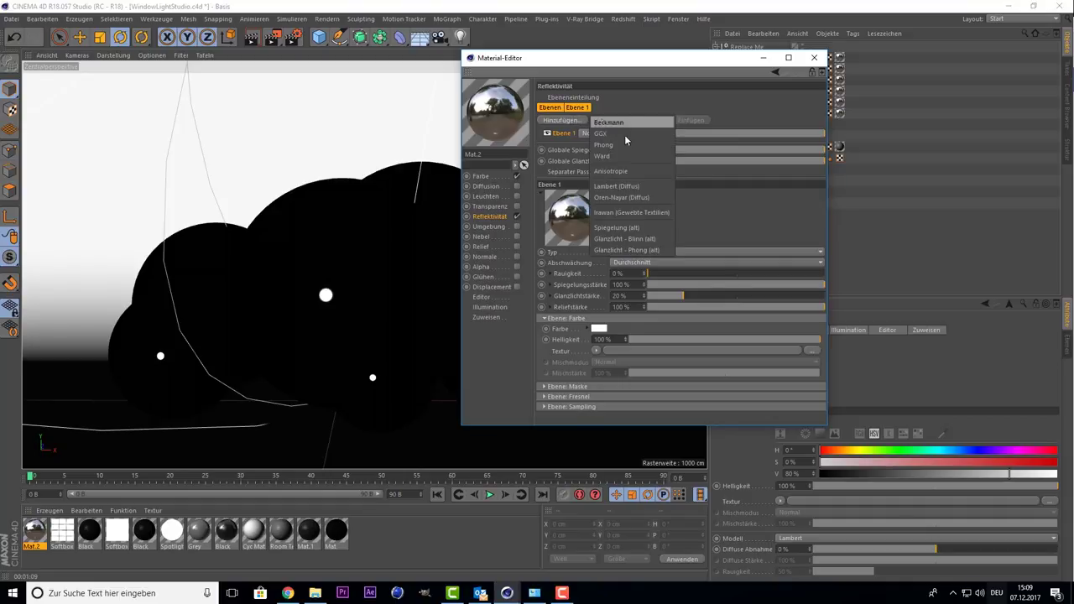
pyautogui.click(697, 231)
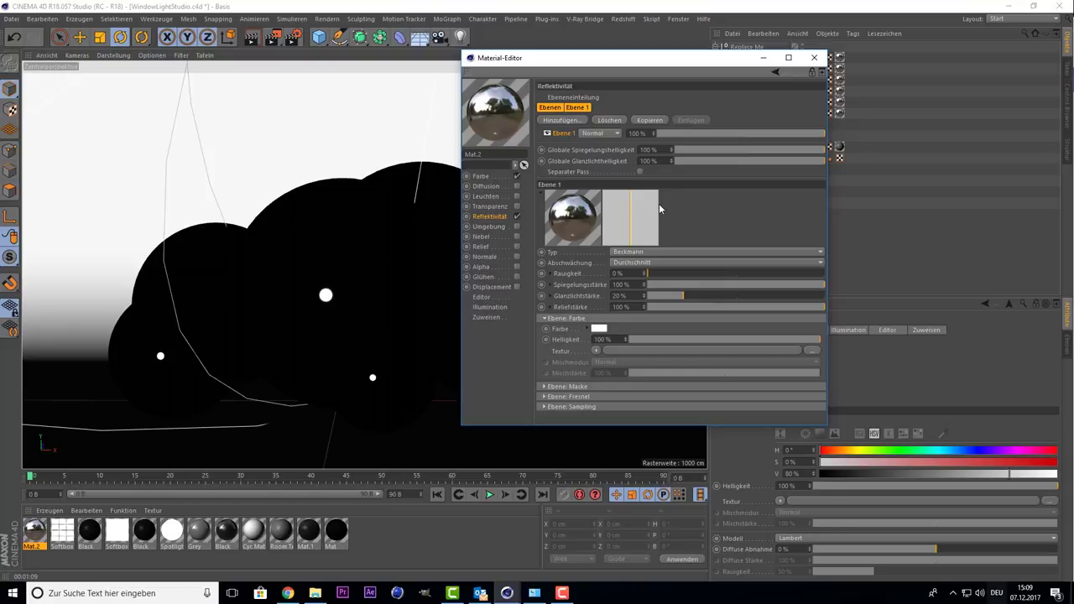
pyautogui.moveTo(712, 151); pyautogui.dragTo(908, 162)
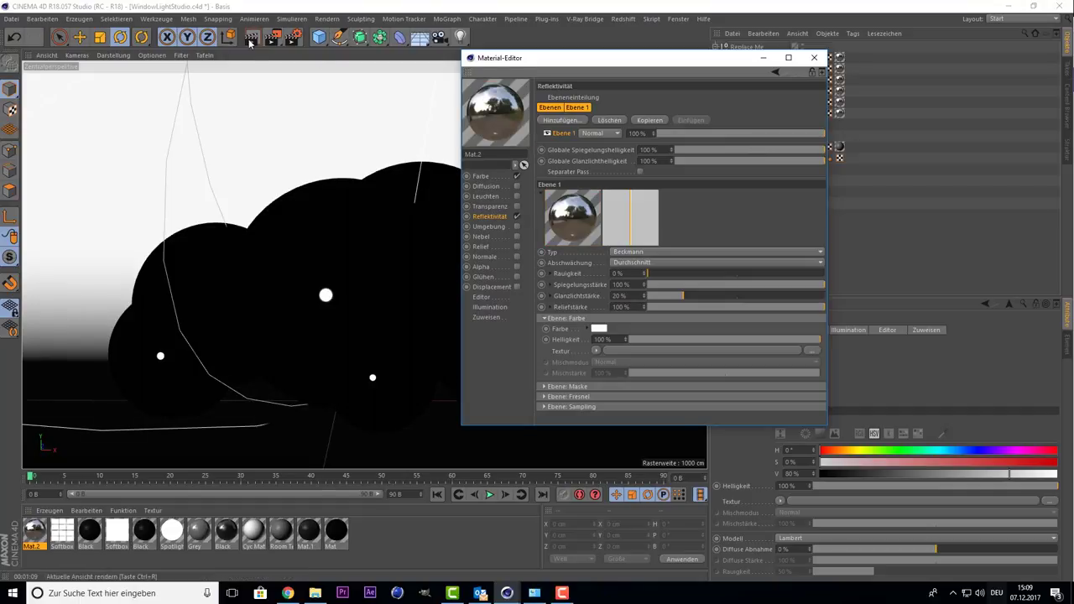
# Run a test render of the scene and stop it.
pyautogui.click(252, 36)
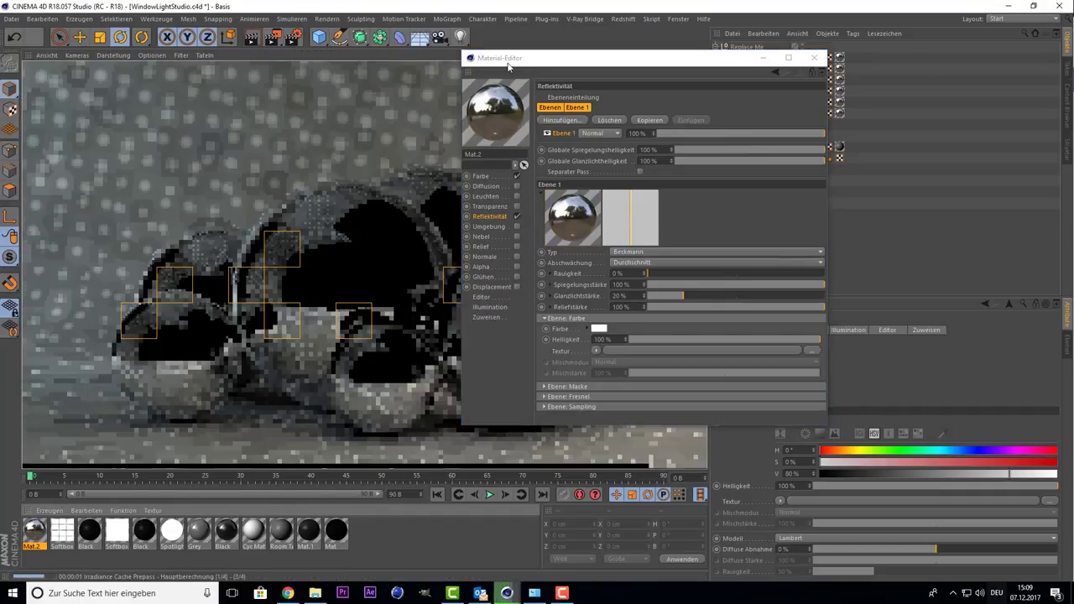
pyautogui.moveTo(517, 66); pyautogui.dragTo(664, 49)
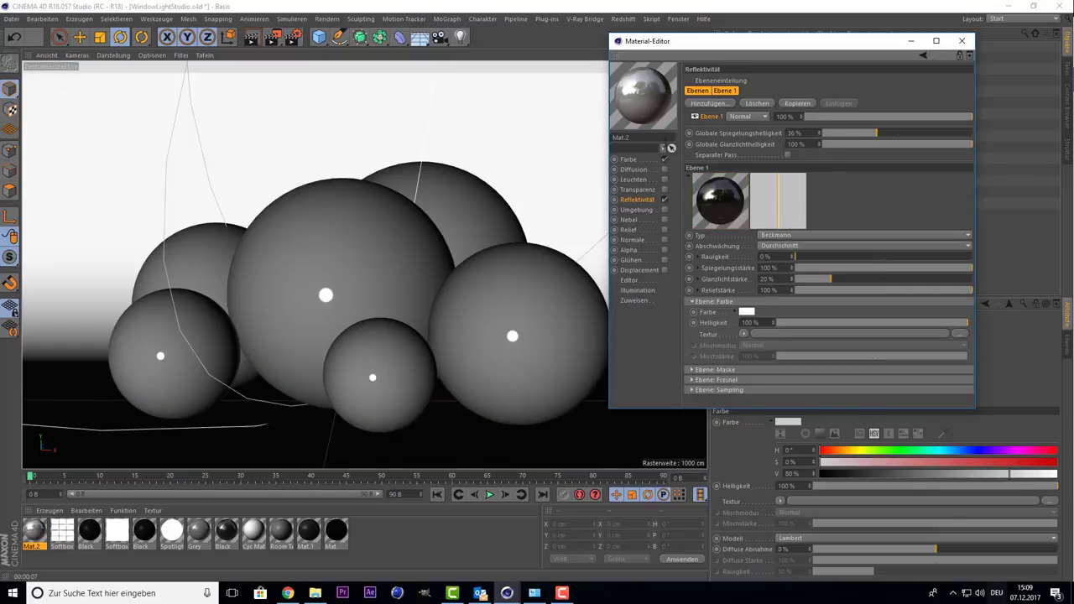
pyautogui.click(261, 35)
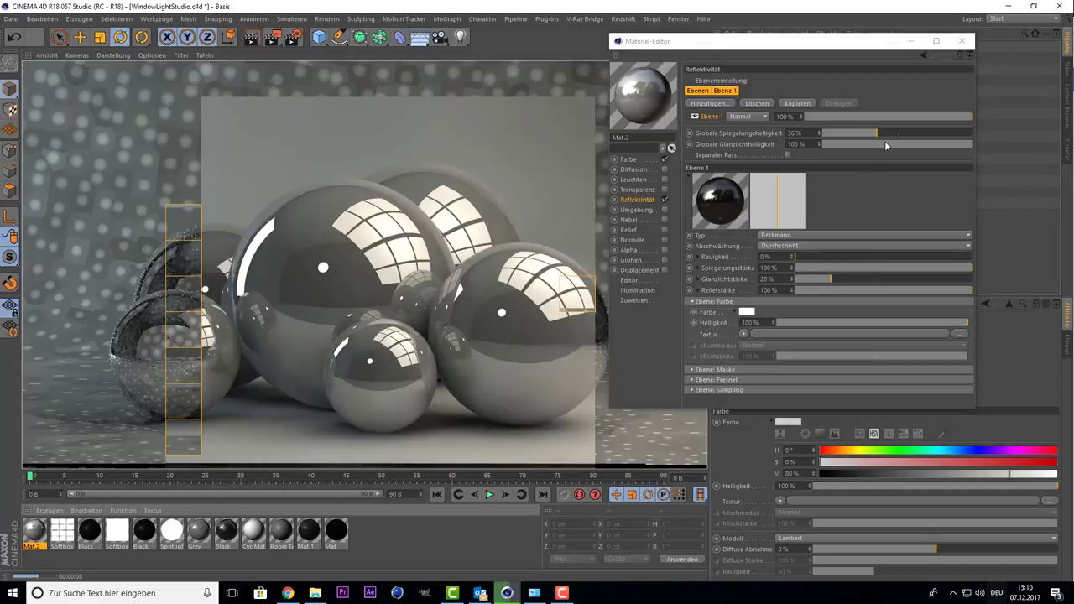
# Set global reflection brightness to 100% and global highlight brightness to 80%.
pyautogui.moveTo(885, 134); pyautogui.dragTo(1024, 140)
pyautogui.moveTo(918, 143); pyautogui.dragTo(887, 145)
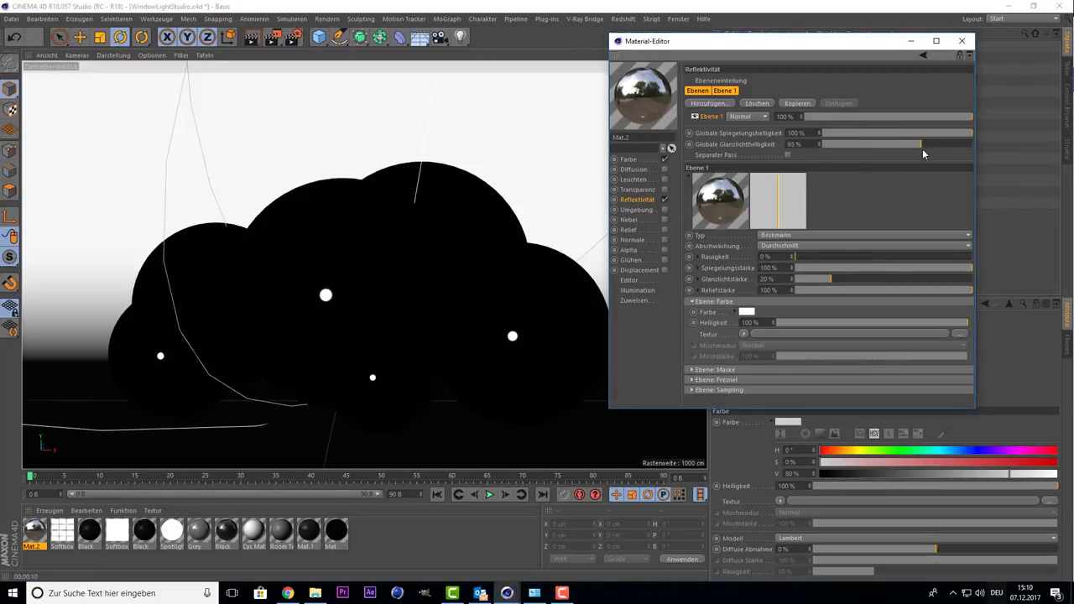
pyautogui.moveTo(890, 144)
pyautogui.mouseDown()
pyautogui.moveTo(840, 145)
pyautogui.moveTo(913, 142)
pyautogui.moveTo(995, 170)
pyautogui.mouseUp()
# Keep the Beckmann model and Durchschnitt attenuation, and set global reflection brightness to 50%.
pyautogui.click(795, 241)
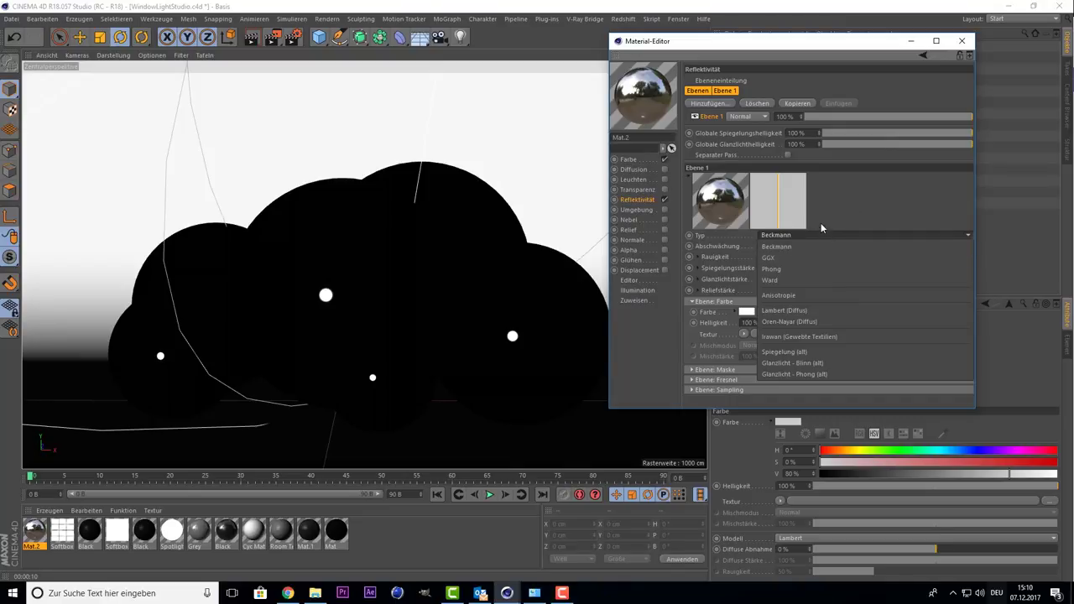
pyautogui.click(866, 216)
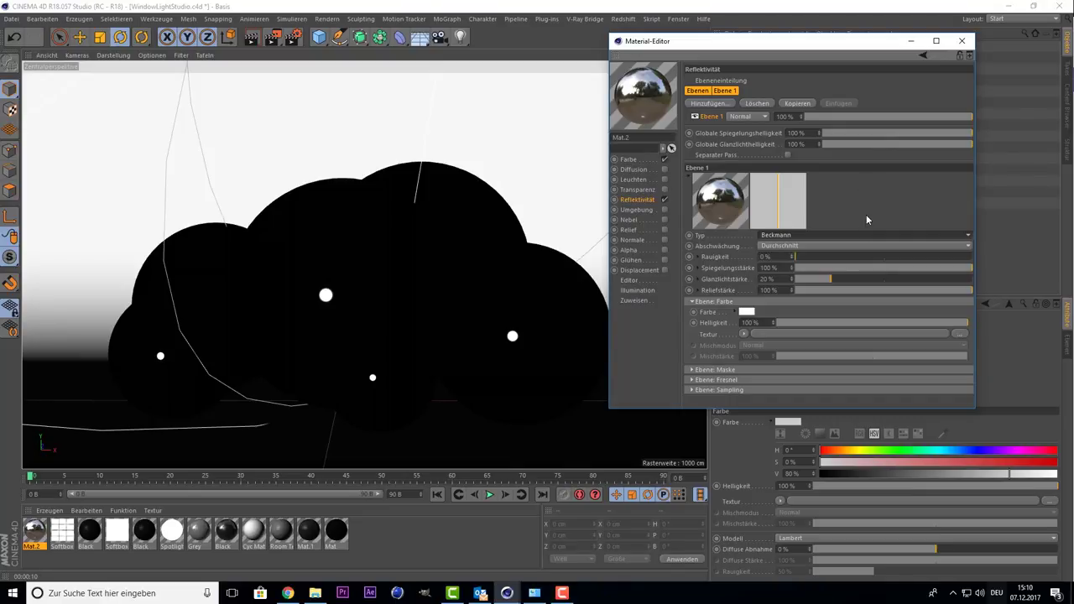
pyautogui.click(784, 249)
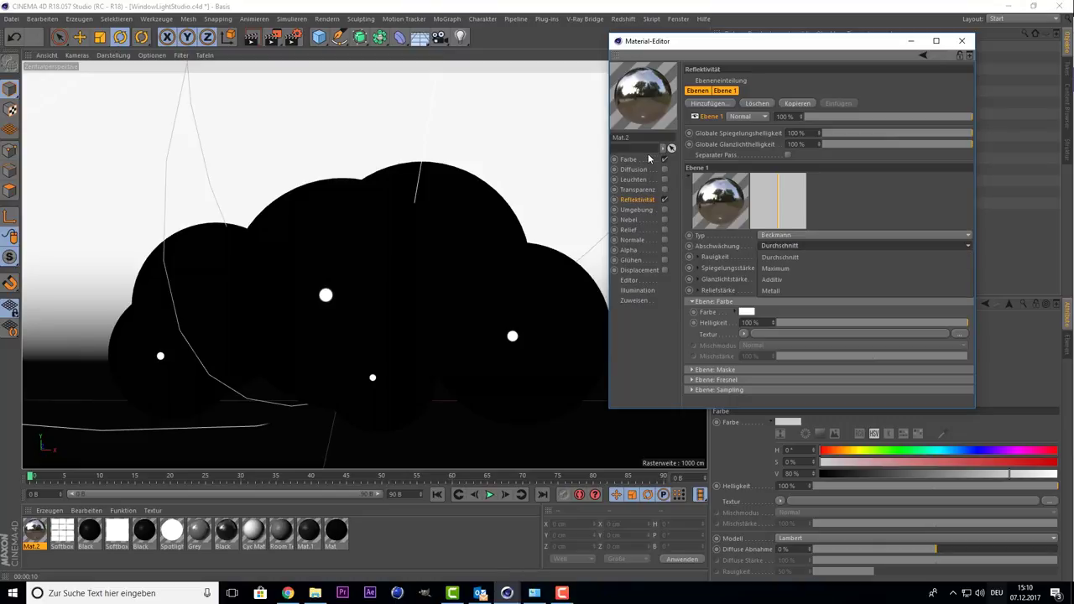
pyautogui.click(800, 248)
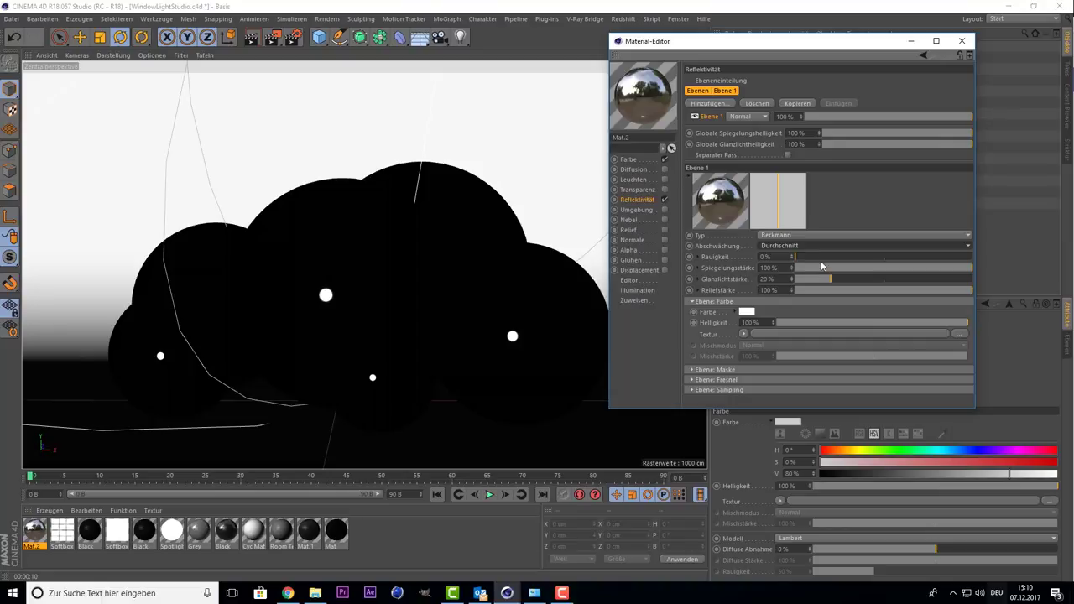
pyautogui.click(897, 134)
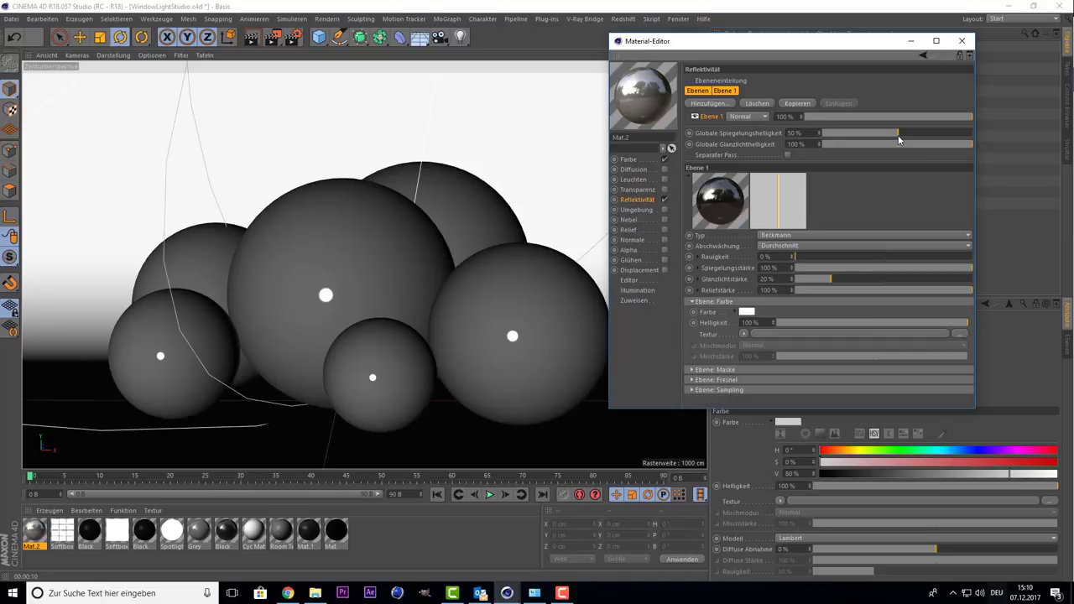
# Try Maximum, Additiv, then Metall attenuation and render the Metall result.
pyautogui.click(802, 246)
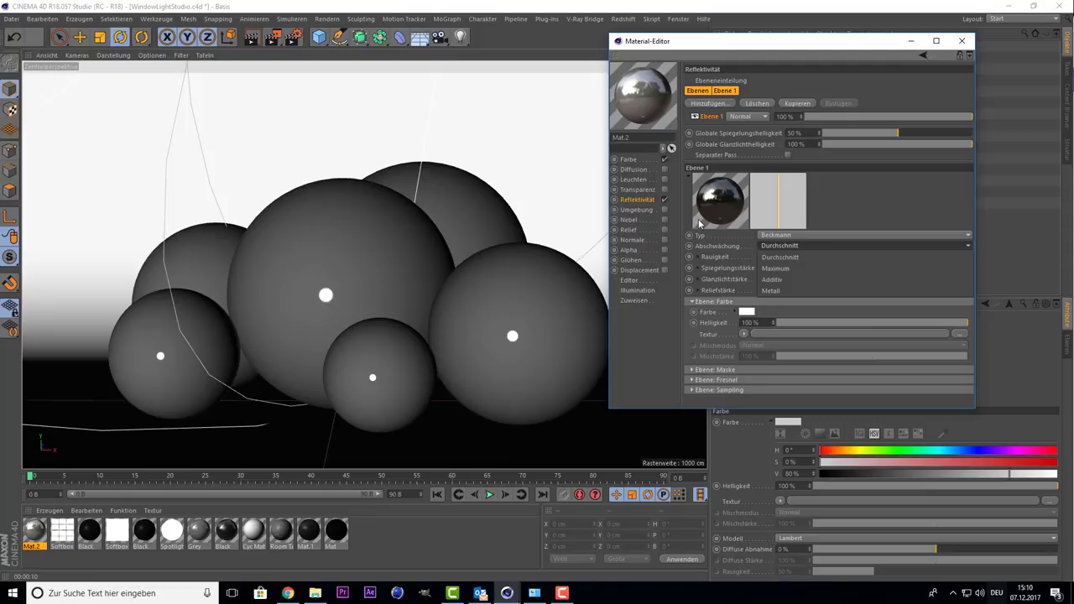
pyautogui.click(792, 269)
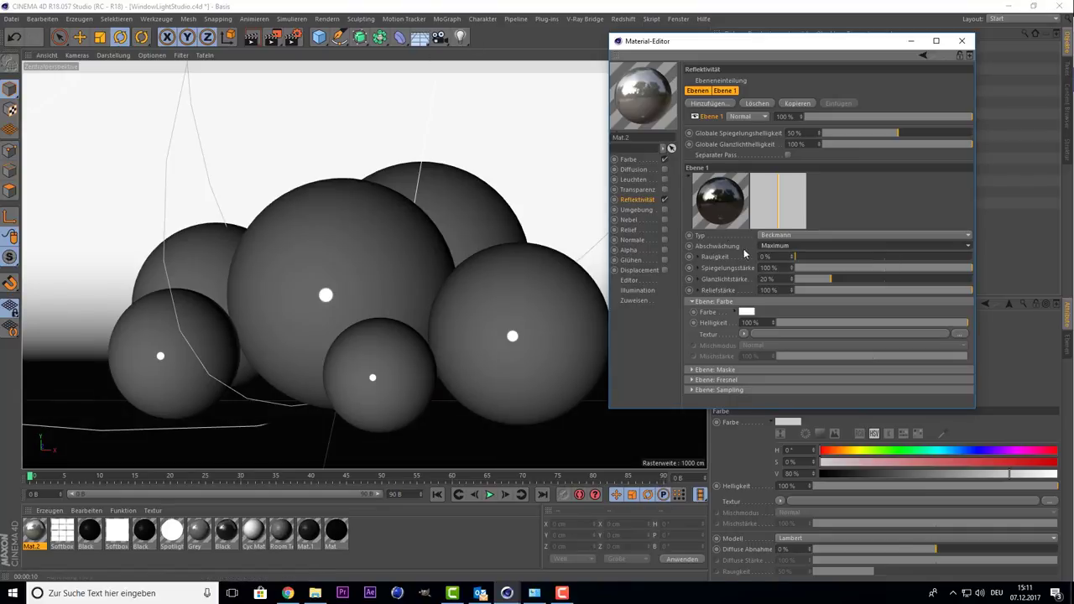
pyautogui.click(819, 246)
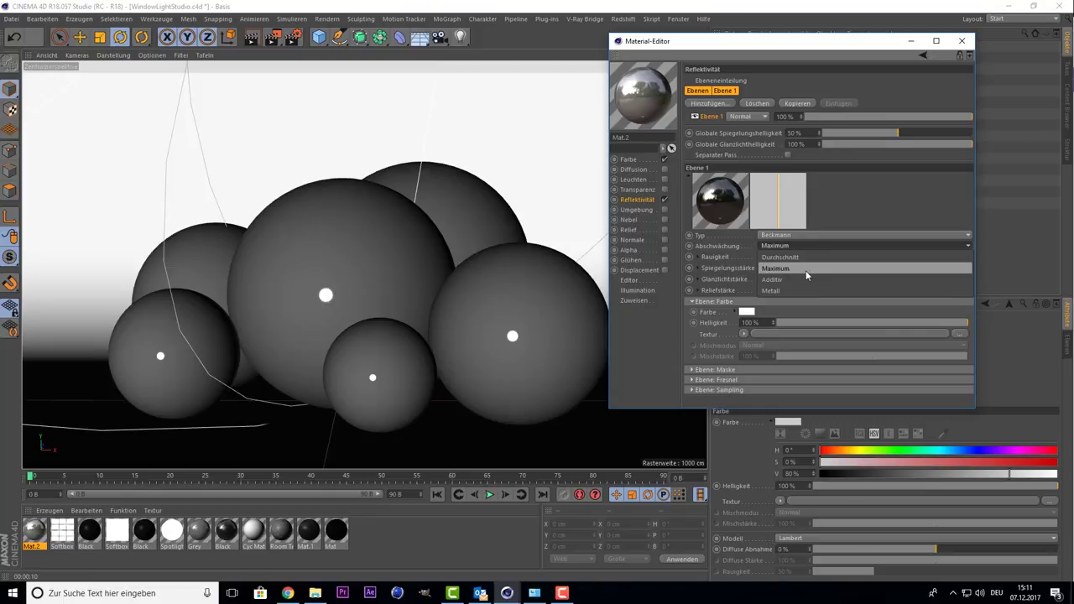
pyautogui.click(799, 281)
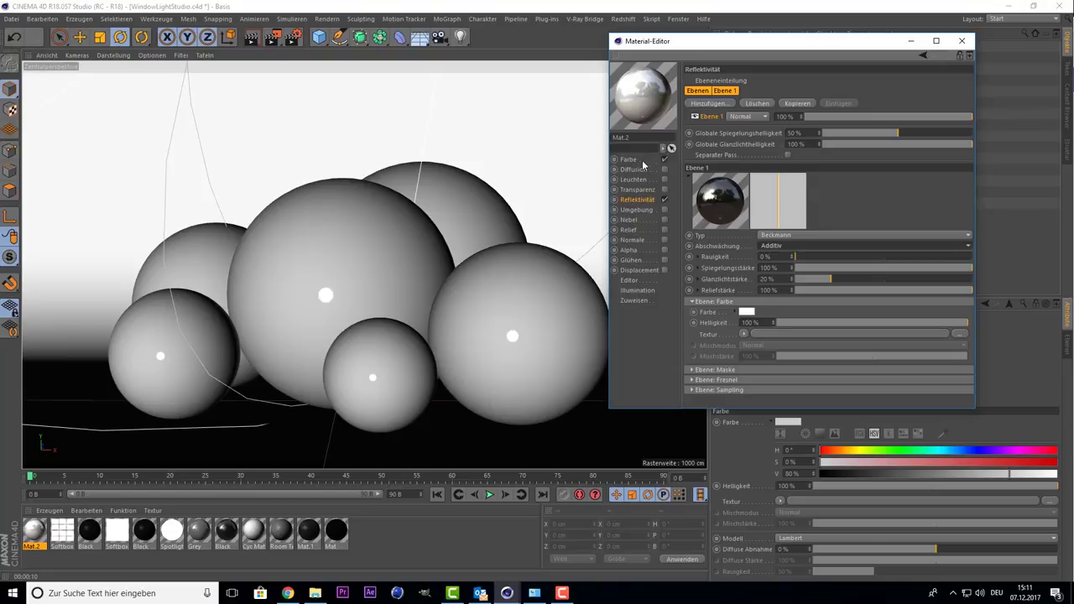
pyautogui.click(797, 246)
pyautogui.click(798, 289)
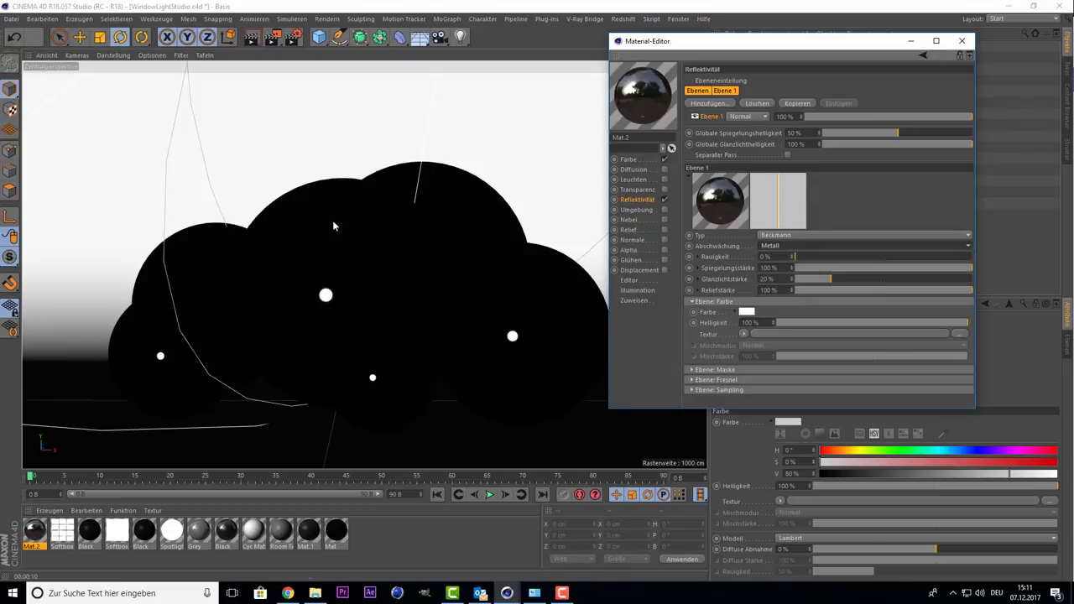
pyautogui.click(254, 40)
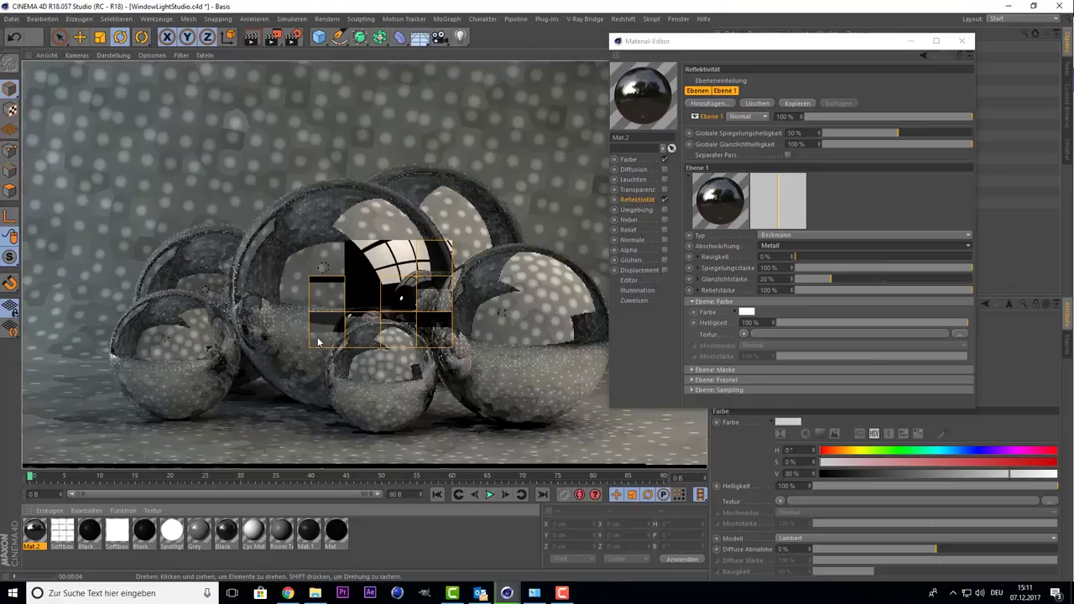
# Switch attenuation to Maximum, set roughness to 30% and global reflection to 100%, then re-render.
pyautogui.click(332, 270)
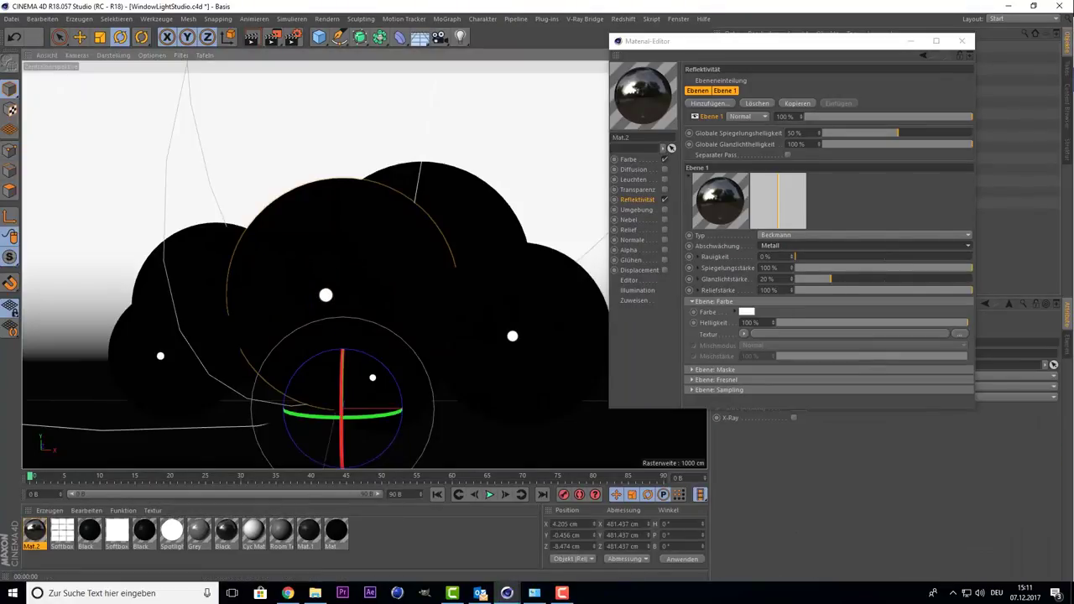
pyautogui.click(780, 246)
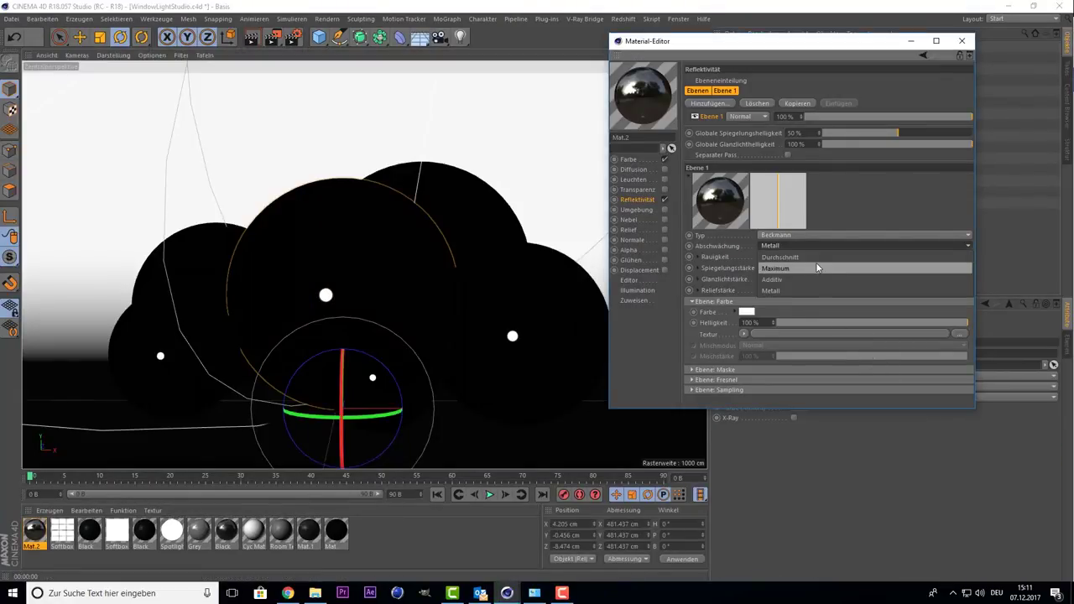
pyautogui.click(816, 262)
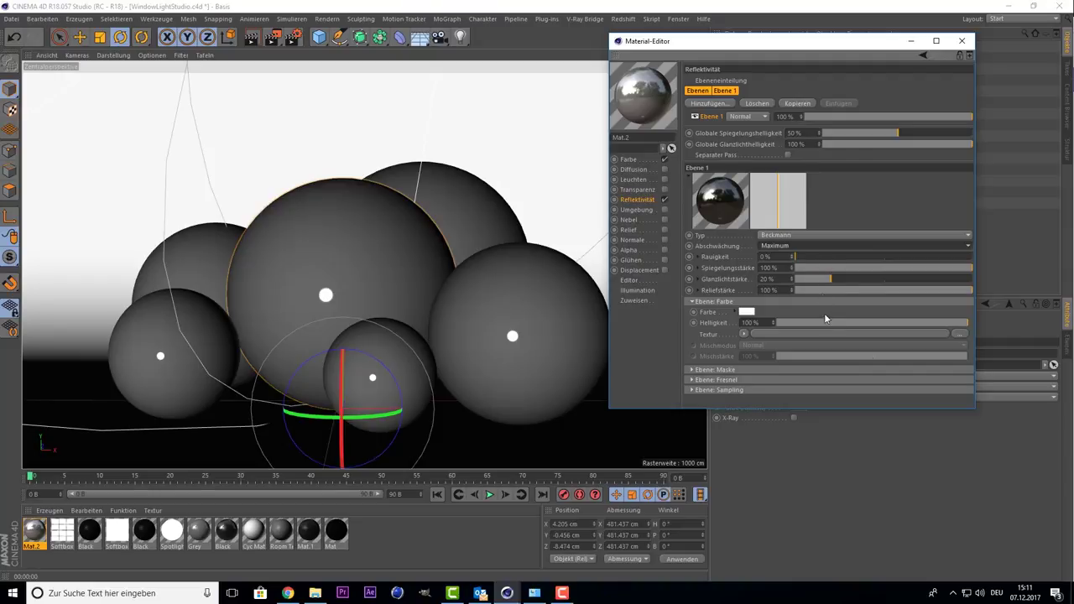
pyautogui.click(804, 257)
pyautogui.moveTo(804, 258); pyautogui.dragTo(887, 258)
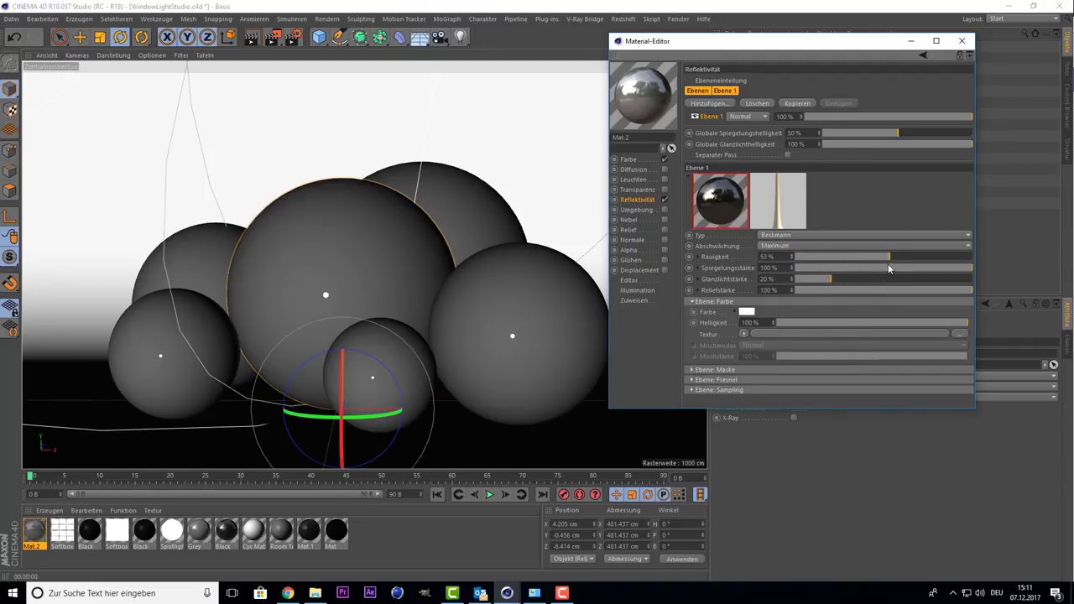
pyautogui.moveTo(911, 133); pyautogui.dragTo(992, 154)
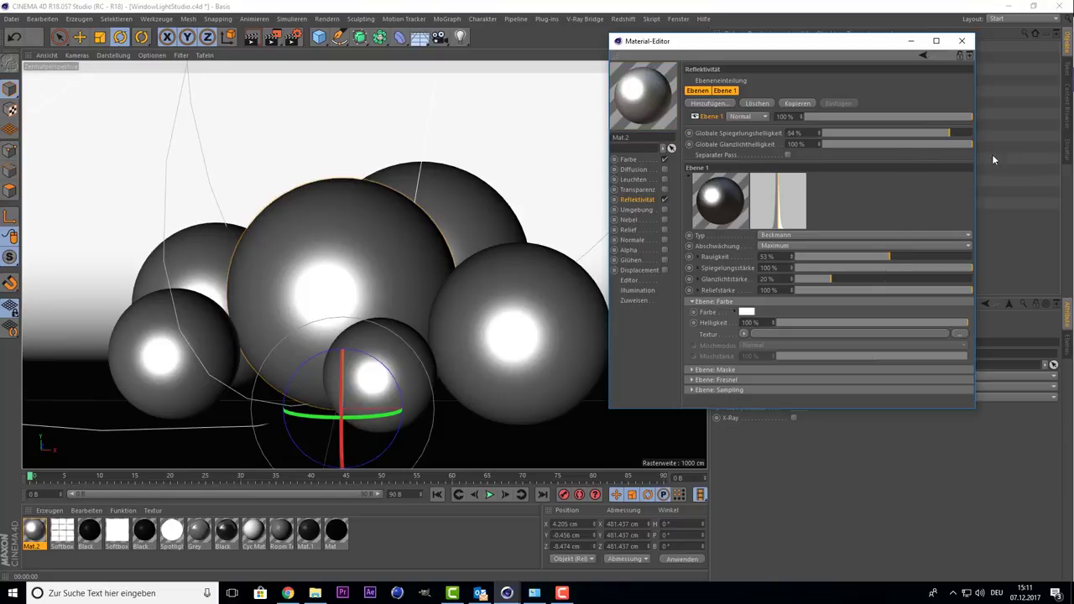
pyautogui.moveTo(887, 256)
pyautogui.mouseDown()
pyautogui.moveTo(815, 258)
pyautogui.moveTo(849, 255)
pyautogui.mouseUp()
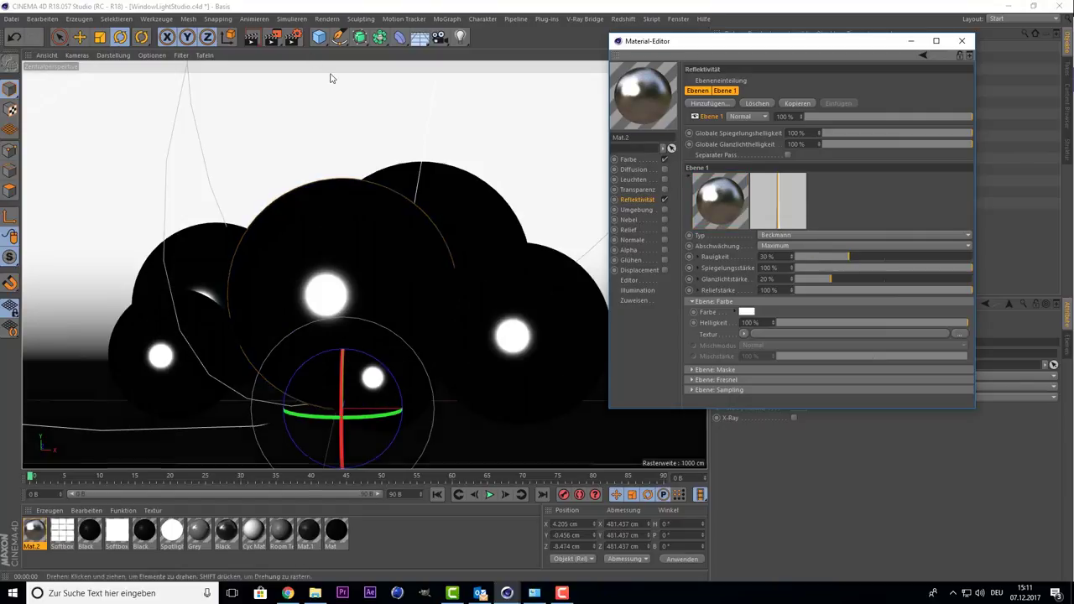
pyautogui.hotkey('ctrl', 'r')
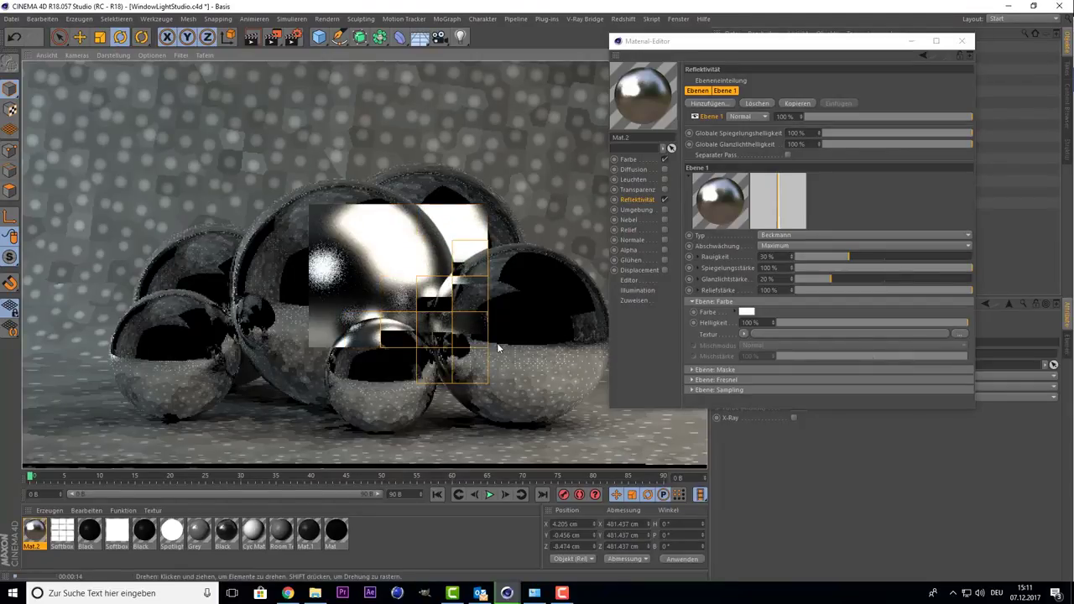
# Toggle the Textur sub-rows under Glanzlichtstärke and Rauigkeit, leaving the roughness texture slot shown.
pyautogui.click(699, 259)
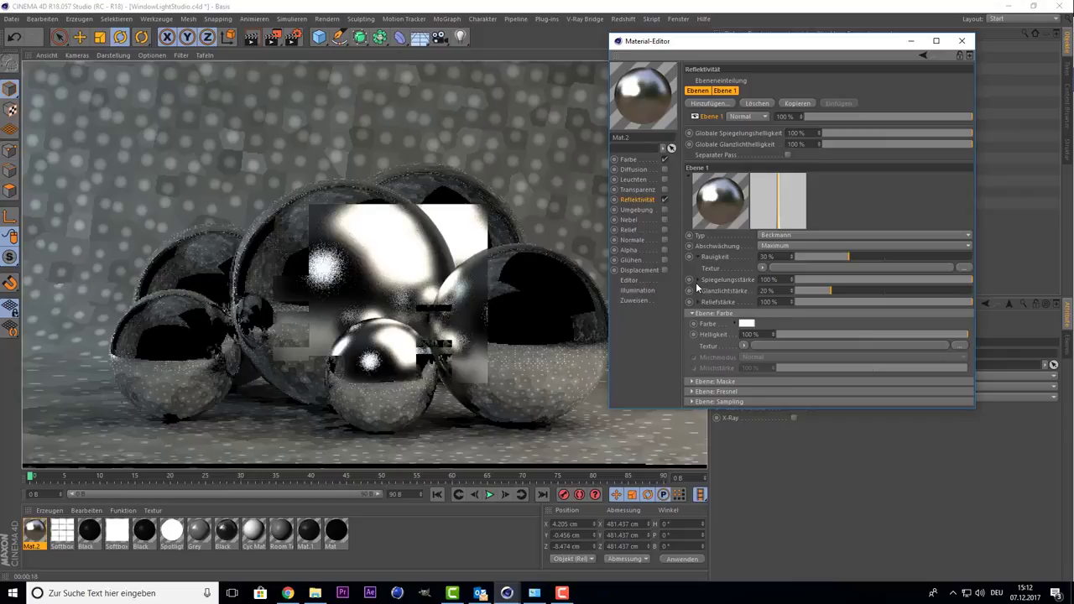
pyautogui.click(697, 290)
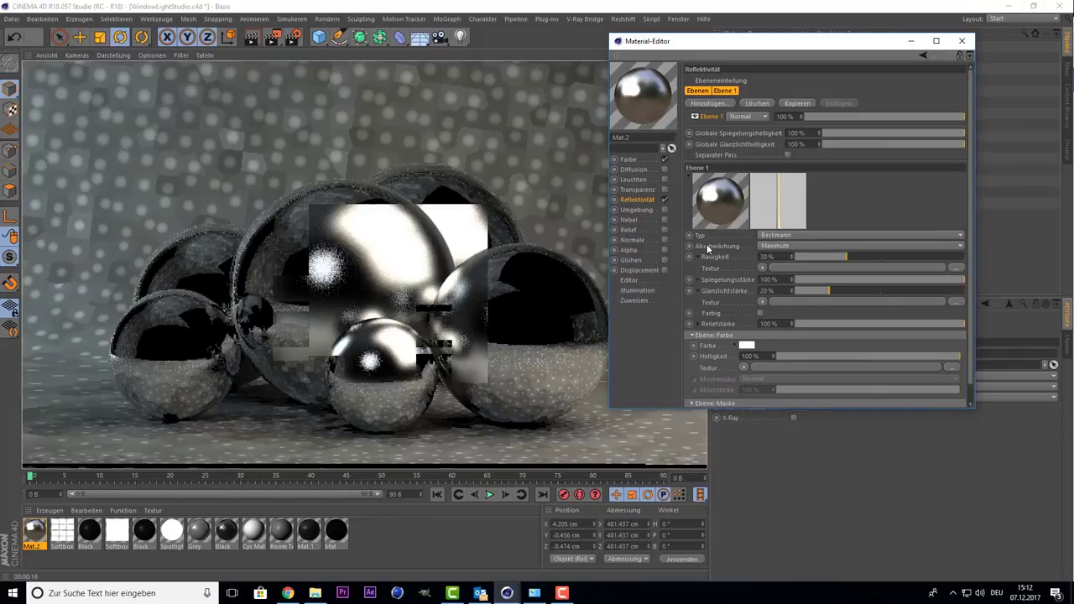
pyautogui.click(708, 256)
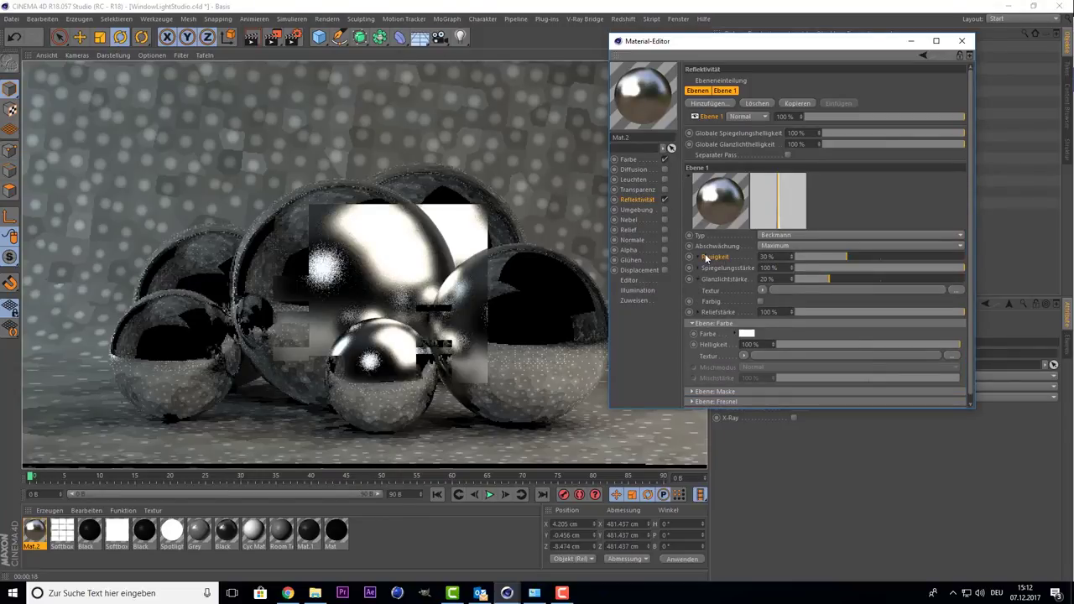
pyautogui.click(699, 256)
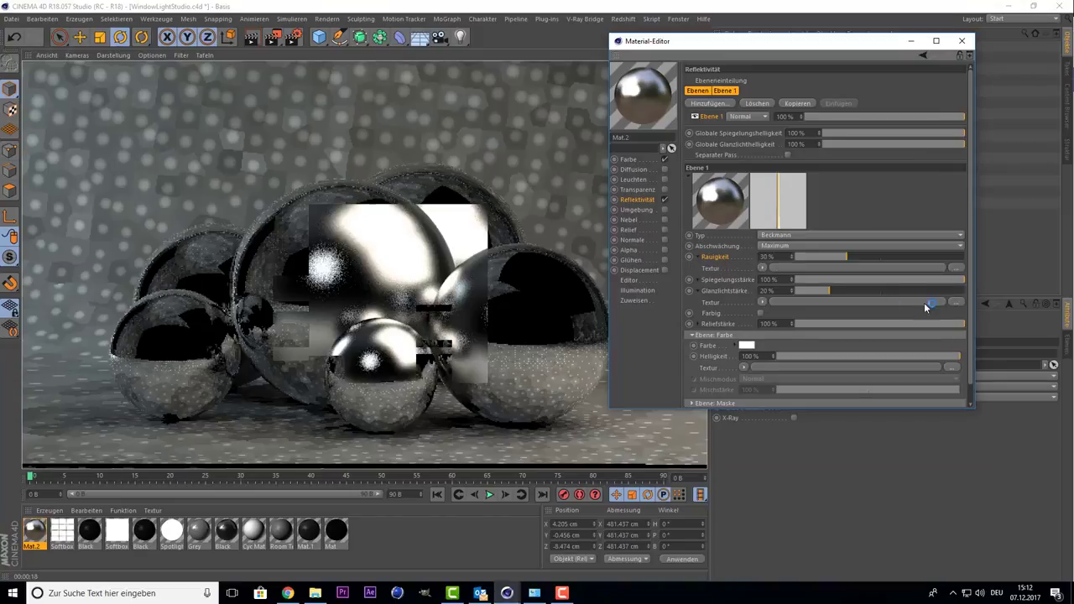
# Stop the render and load wf-nature-11.jpg into the Rauigkeit Textur slot.
pyautogui.click(289, 186)
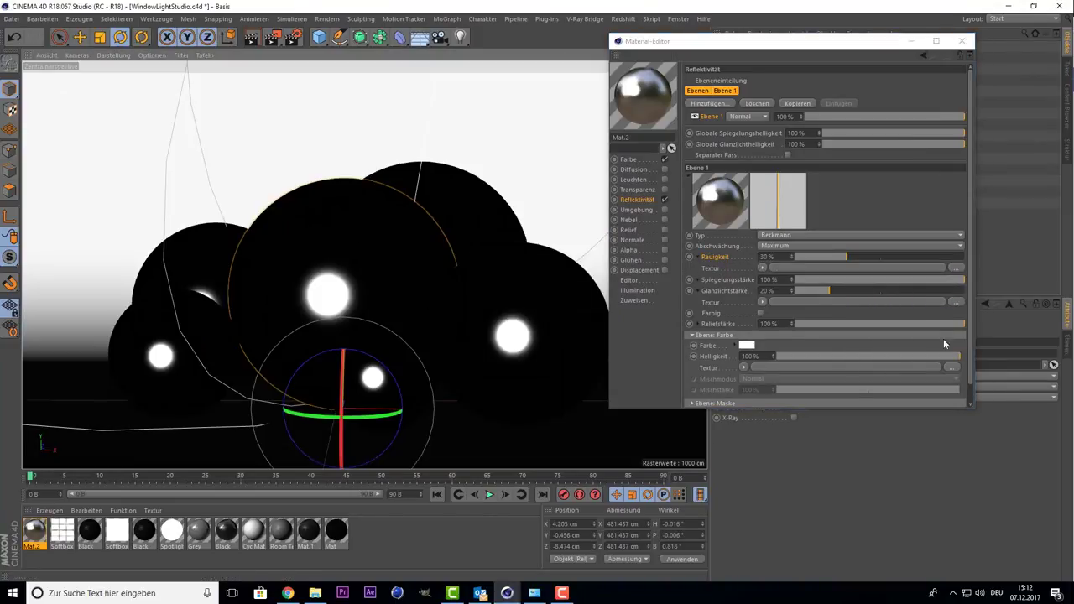
pyautogui.click(954, 266)
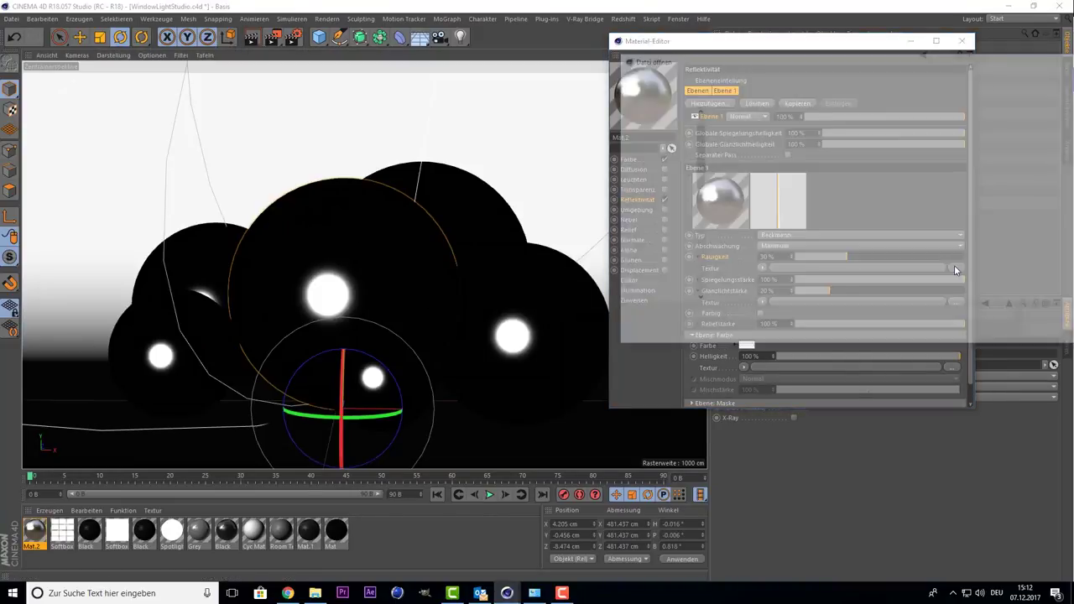
pyautogui.moveTo(819, 61)
pyautogui.mouseDown()
pyautogui.moveTo(553, 133)
pyautogui.moveTo(549, 107)
pyautogui.mouseUp()
pyautogui.click(525, 213)
pyautogui.doubleClick(525, 213)
pyautogui.click(606, 333)
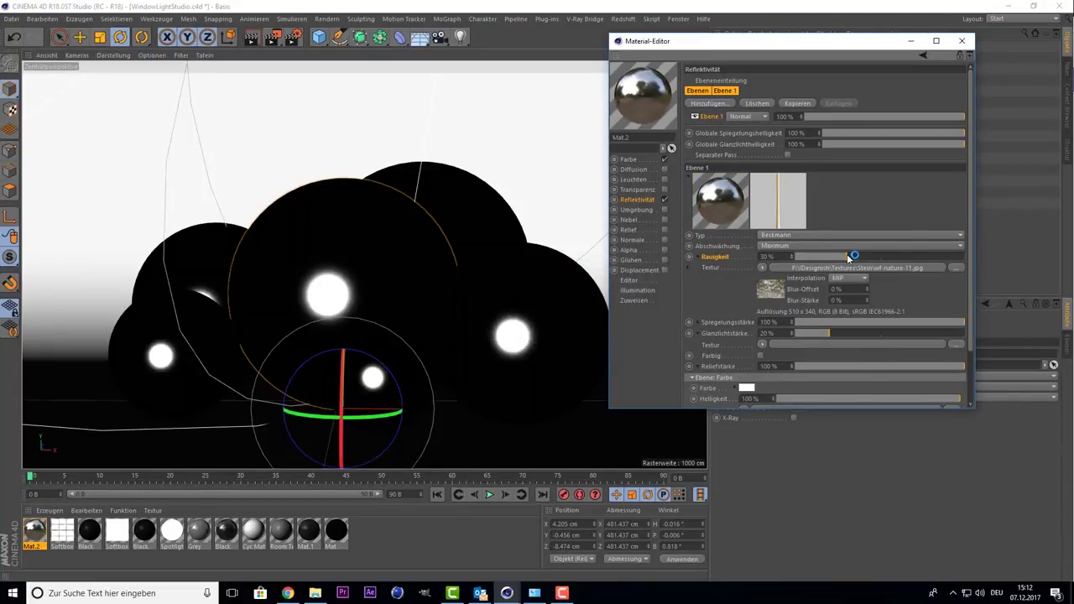
# Raise Rauigkeit to 80%, render the scene, then clear the roughness texture slot.
pyautogui.moveTo(848, 258)
pyautogui.mouseDown()
pyautogui.moveTo(948, 259)
pyautogui.moveTo(930, 257)
pyautogui.mouseUp()
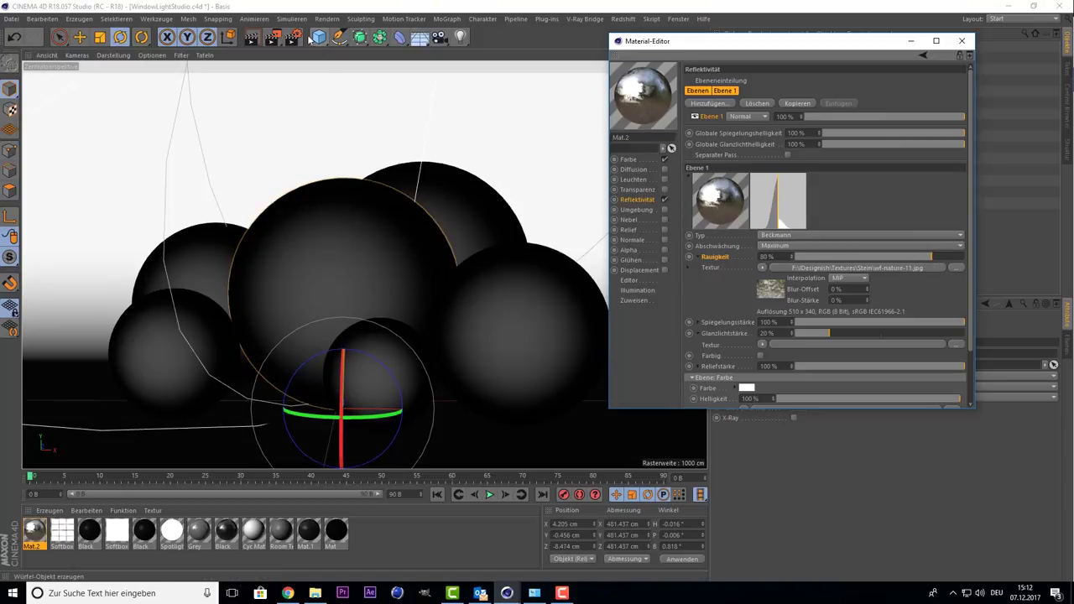
pyautogui.click(251, 37)
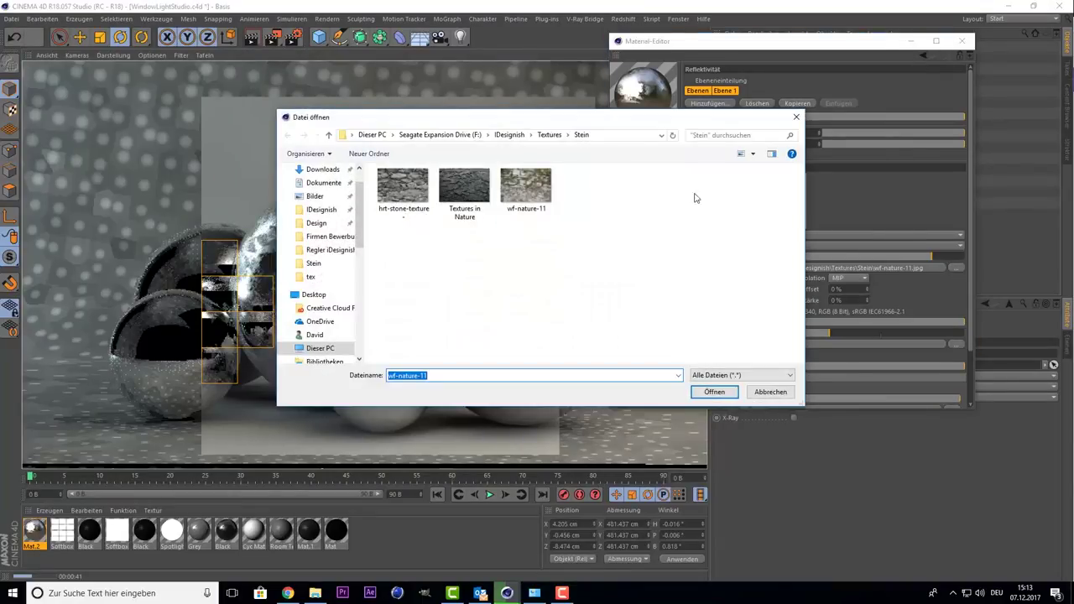
pyautogui.click(762, 392)
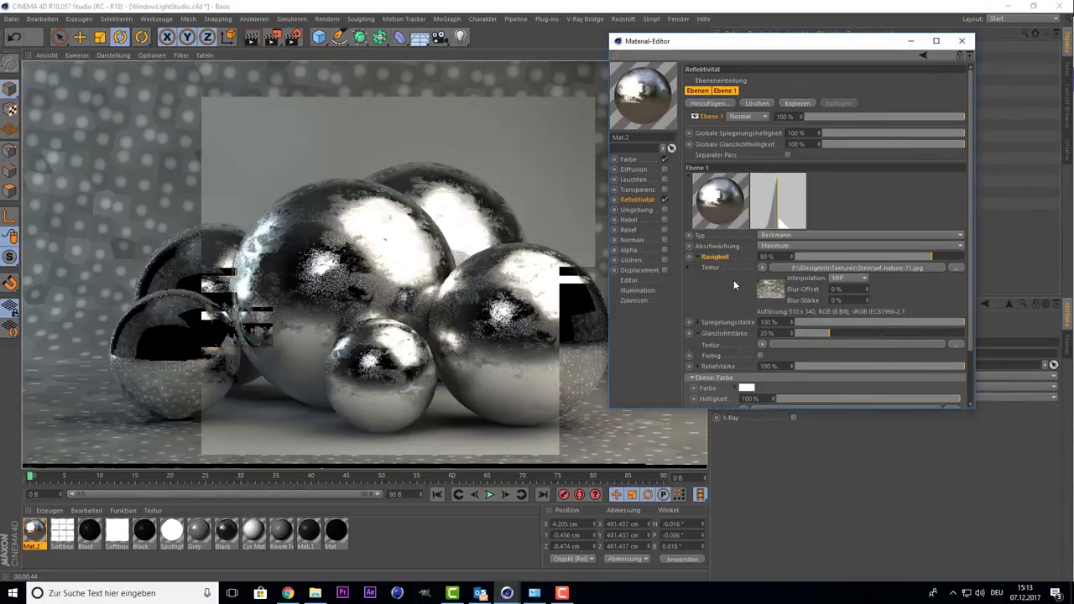
pyautogui.click(759, 267)
pyautogui.click(772, 256)
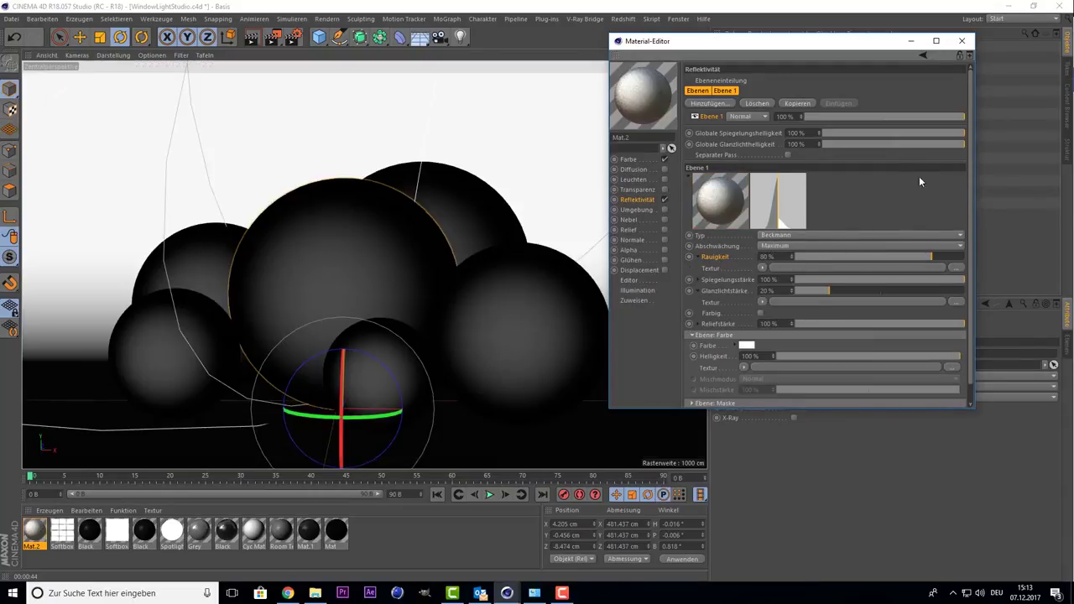
pyautogui.click(884, 268)
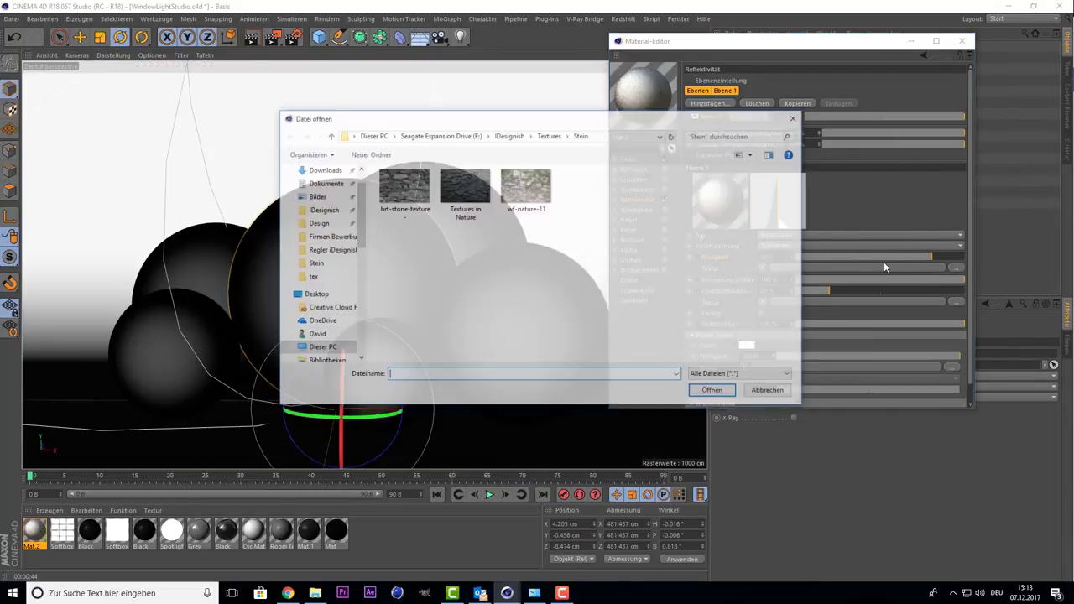
# Try roughness values between 21% and 32%, then reset Rauigkeit to 0%.
pyautogui.click(769, 392)
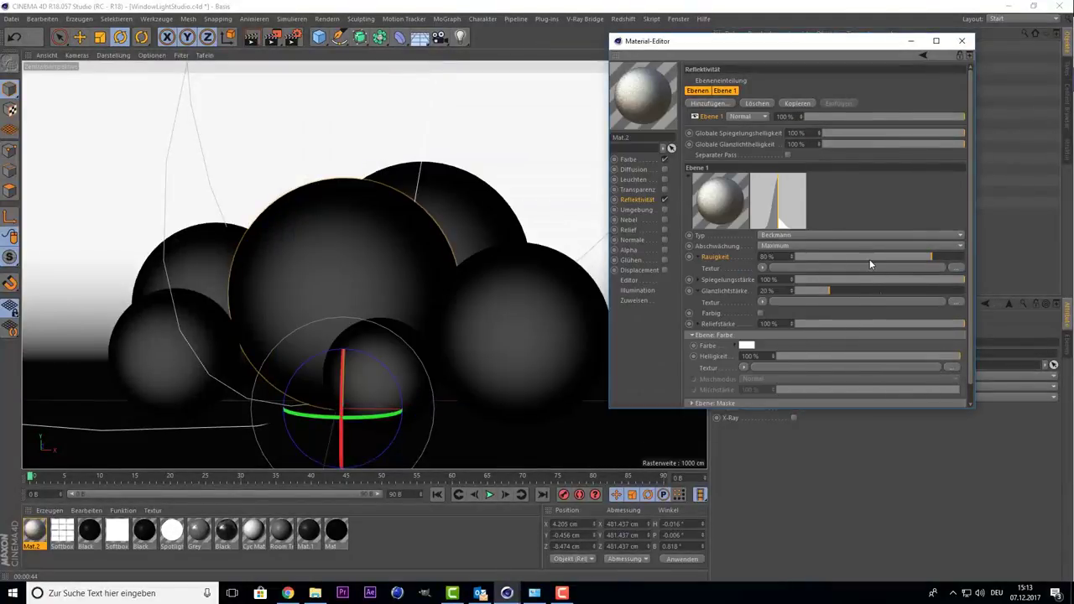
pyautogui.moveTo(831, 258); pyautogui.dragTo(826, 250)
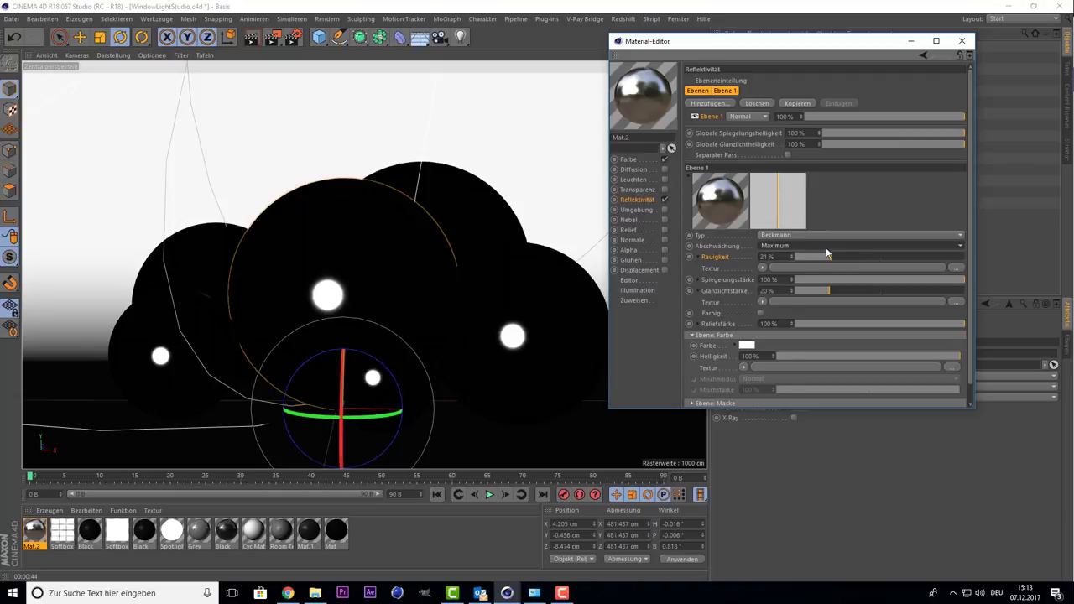
pyautogui.moveTo(827, 252); pyautogui.dragTo(848, 258)
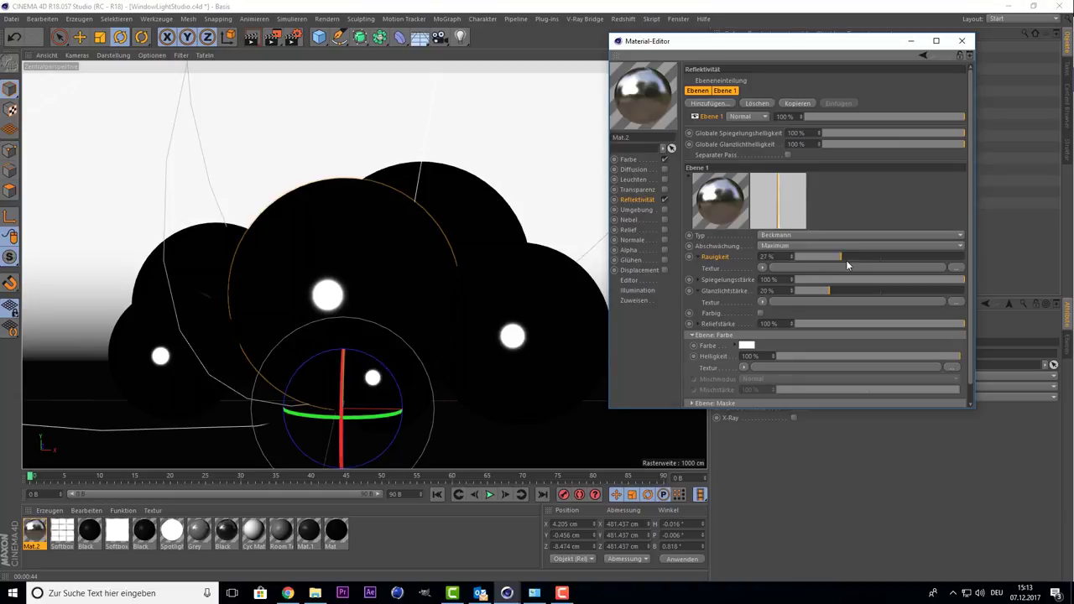
pyautogui.click(700, 258)
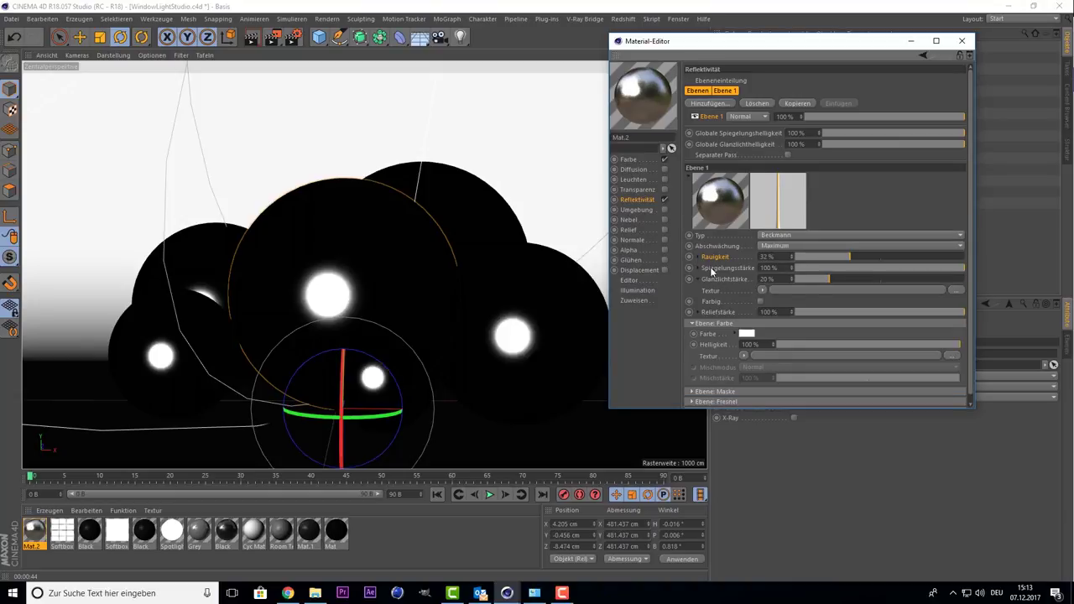
pyautogui.click(902, 266)
# Render with Spiegelungsstärke at 0%, then restore it to 100%.
pyautogui.moveTo(833, 258); pyautogui.dragTo(788, 257)
pyautogui.moveTo(878, 267)
pyautogui.mouseDown()
pyautogui.moveTo(800, 269)
pyautogui.moveTo(976, 282)
pyautogui.mouseUp()
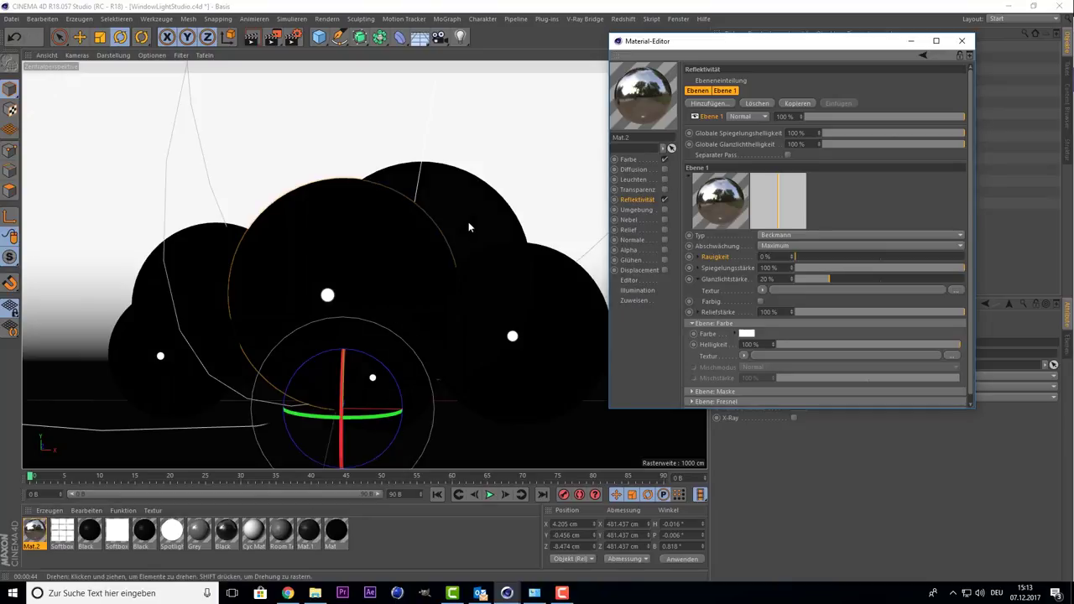
pyautogui.moveTo(808, 269); pyautogui.dragTo(789, 269)
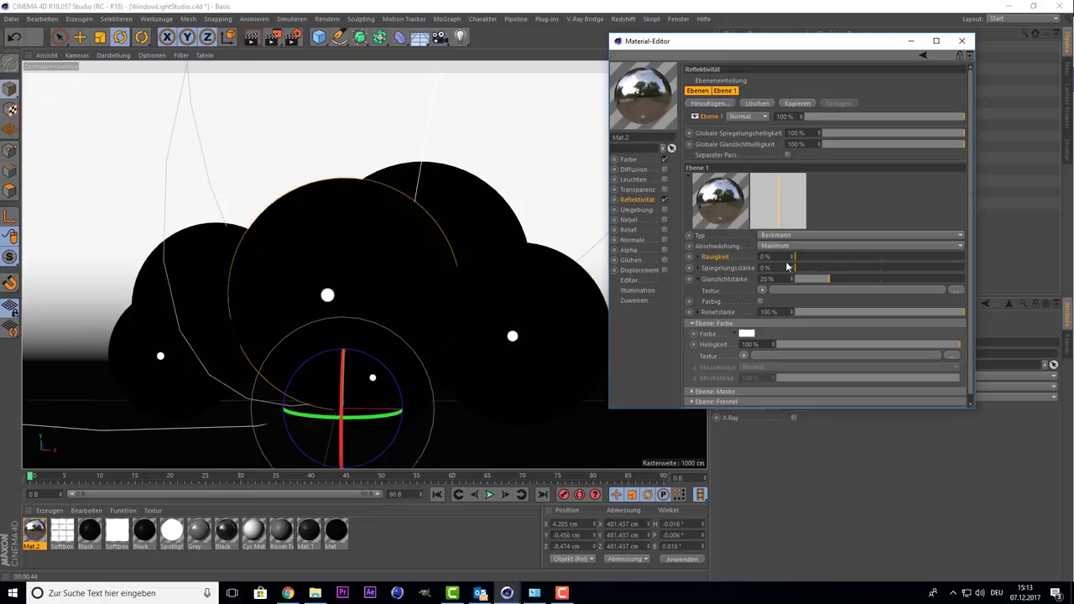
pyautogui.click(259, 39)
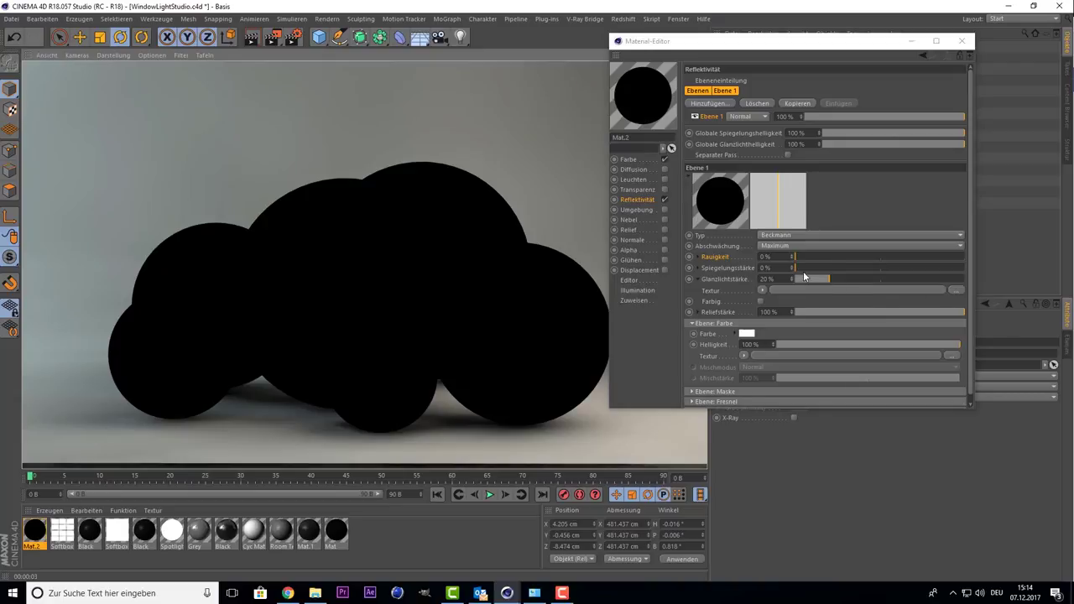
pyautogui.moveTo(803, 265); pyautogui.dragTo(977, 242)
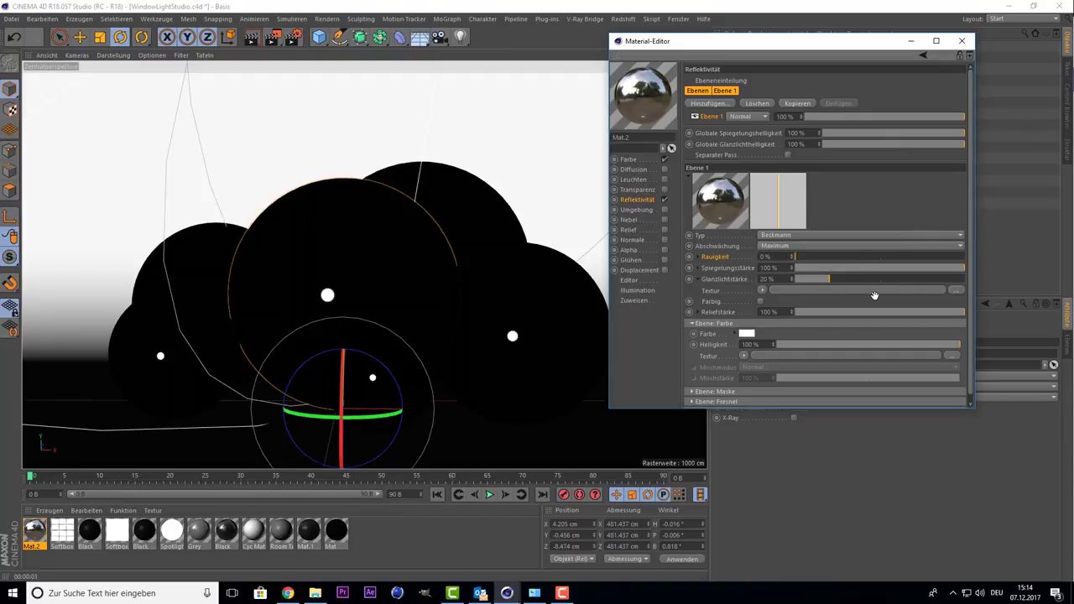
# Set Glanzlichtstärke to about 75% and collapse its texture options.
pyautogui.moveTo(866, 278); pyautogui.dragTo(923, 280)
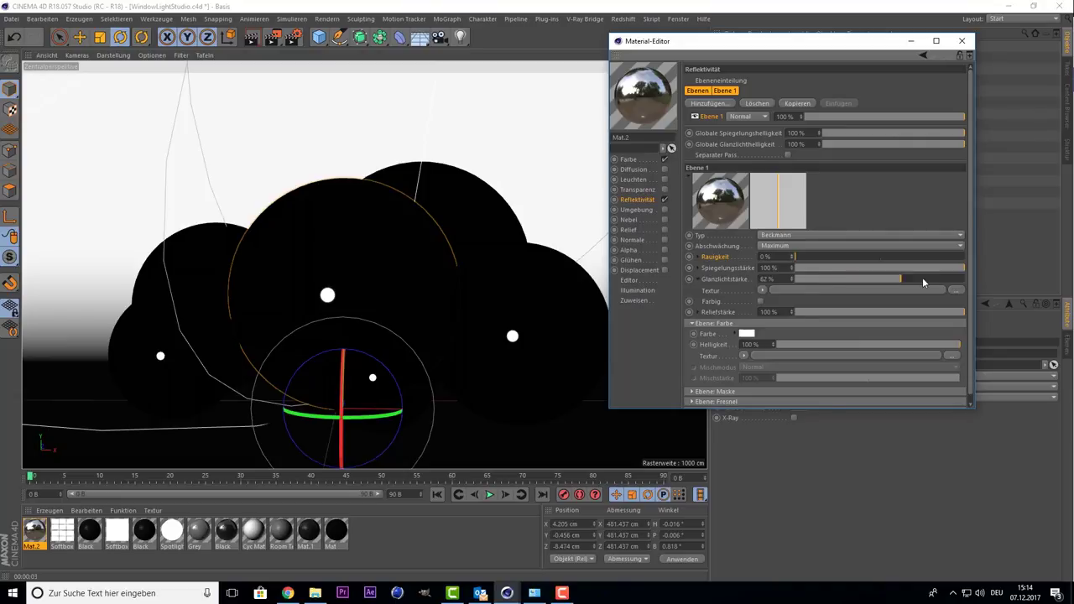
pyautogui.click(696, 279)
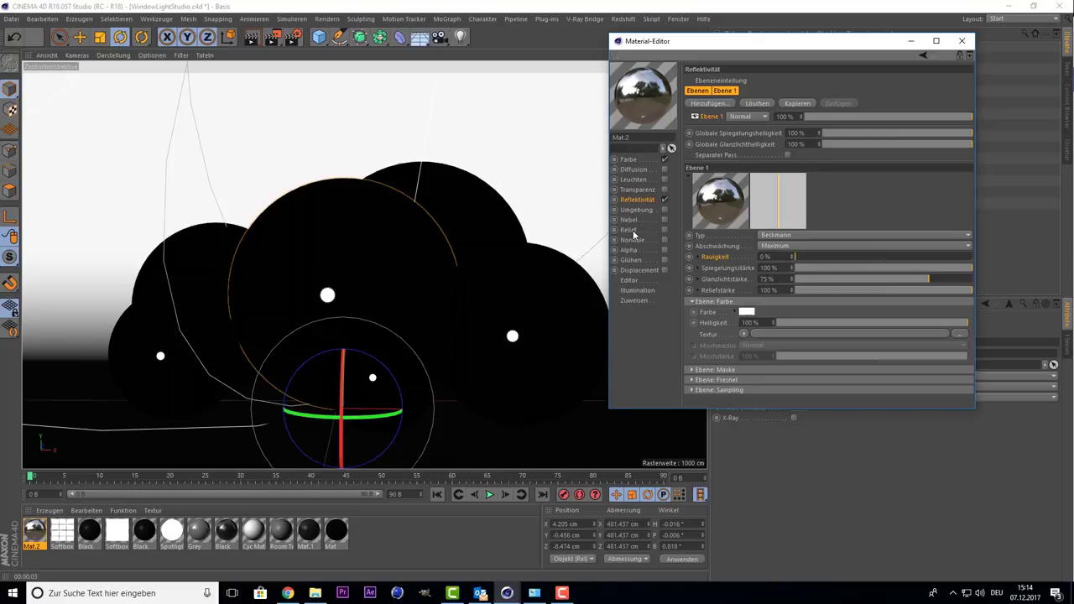
pyautogui.click(629, 230)
pyautogui.click(638, 199)
# Make the reflection layer colour full red and render the spheres.
pyautogui.click(746, 314)
pyautogui.click(839, 324)
pyautogui.click(720, 354)
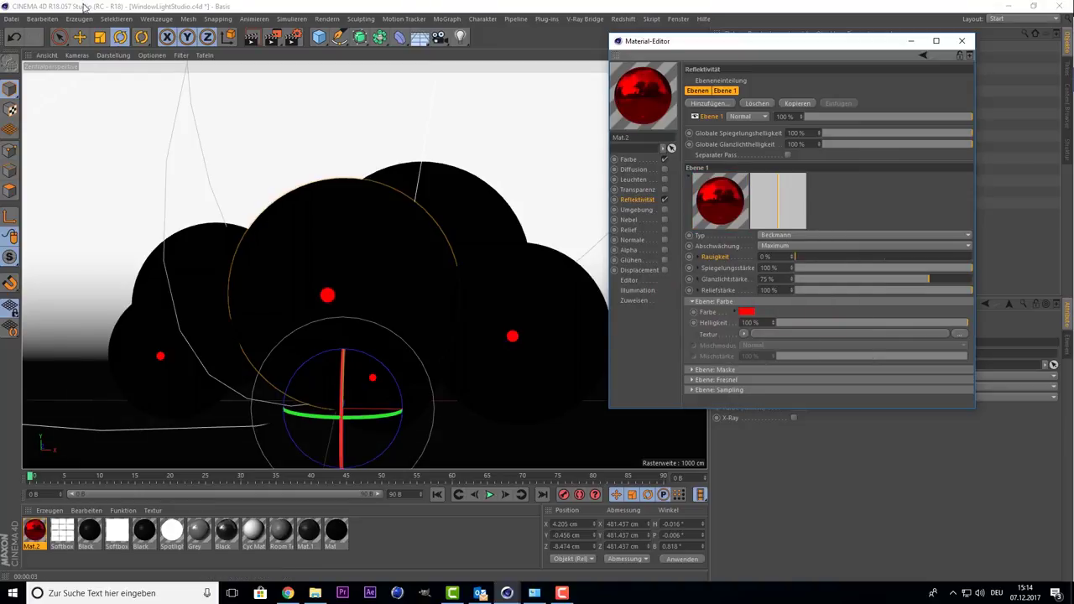
pyautogui.click(250, 37)
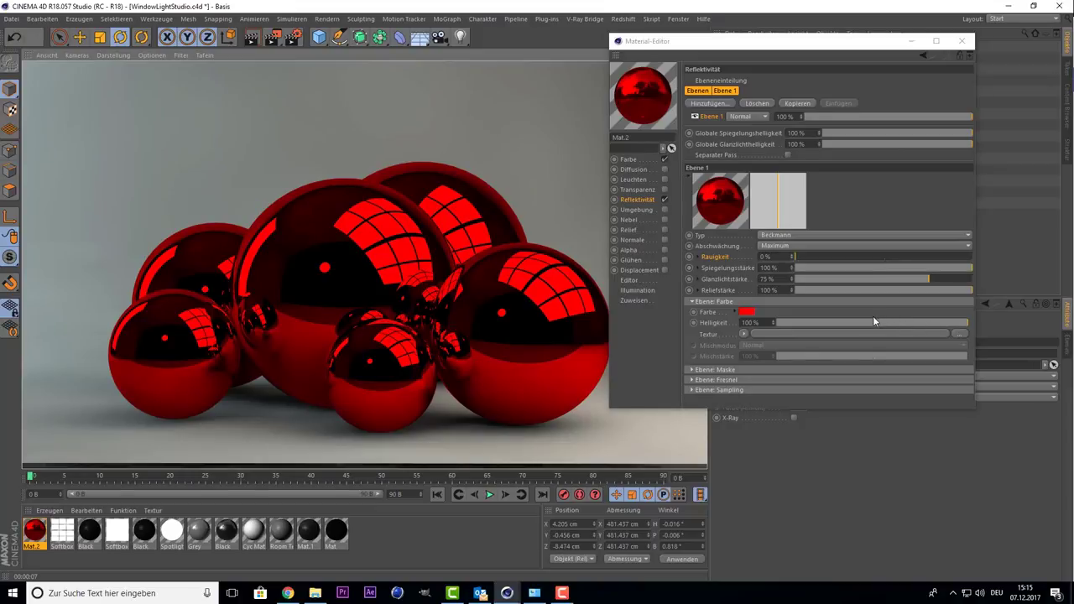
# Lower the red layer colour brightness to about 48% and render again.
pyautogui.moveTo(873, 321); pyautogui.dragTo(860, 323)
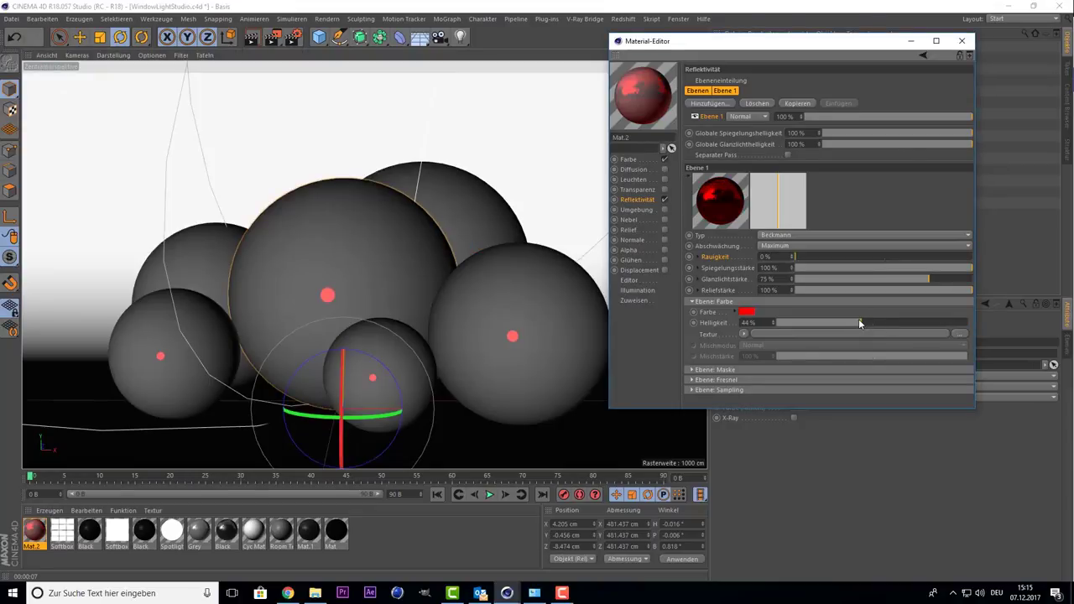
pyautogui.moveTo(859, 319); pyautogui.dragTo(859, 316)
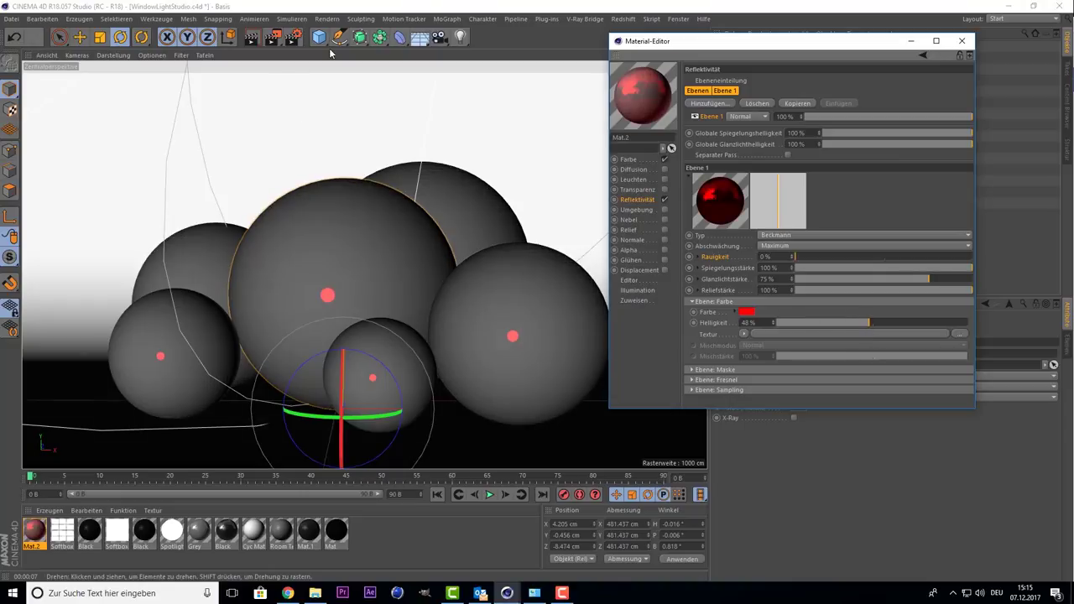
pyautogui.click(252, 37)
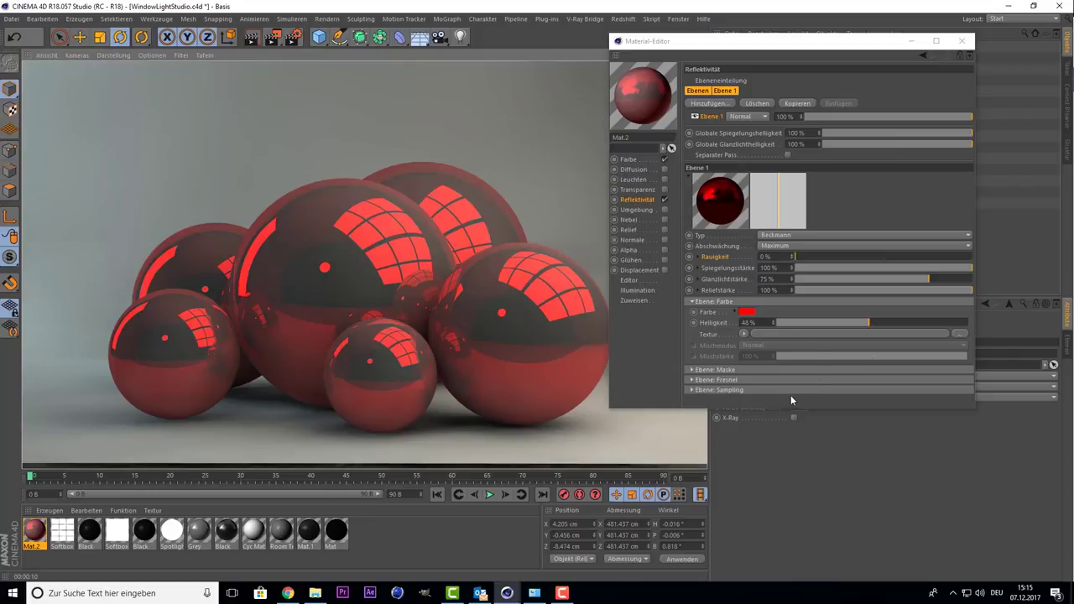
# Change the reflection layer colour to white and expand the layer mask settings.
pyautogui.click(744, 312)
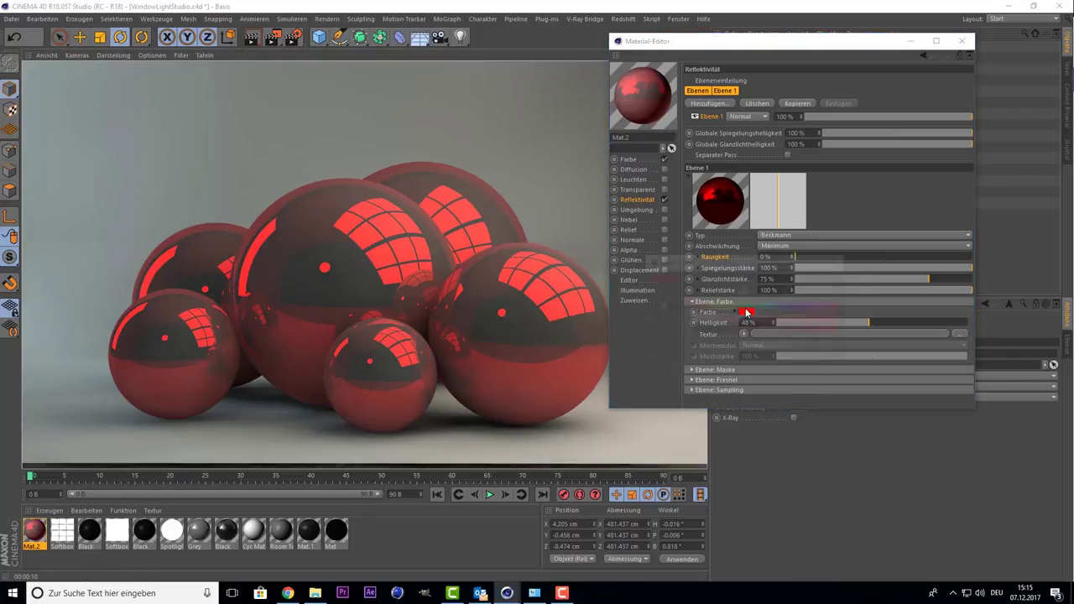
pyautogui.moveTo(743, 316); pyautogui.dragTo(690, 319)
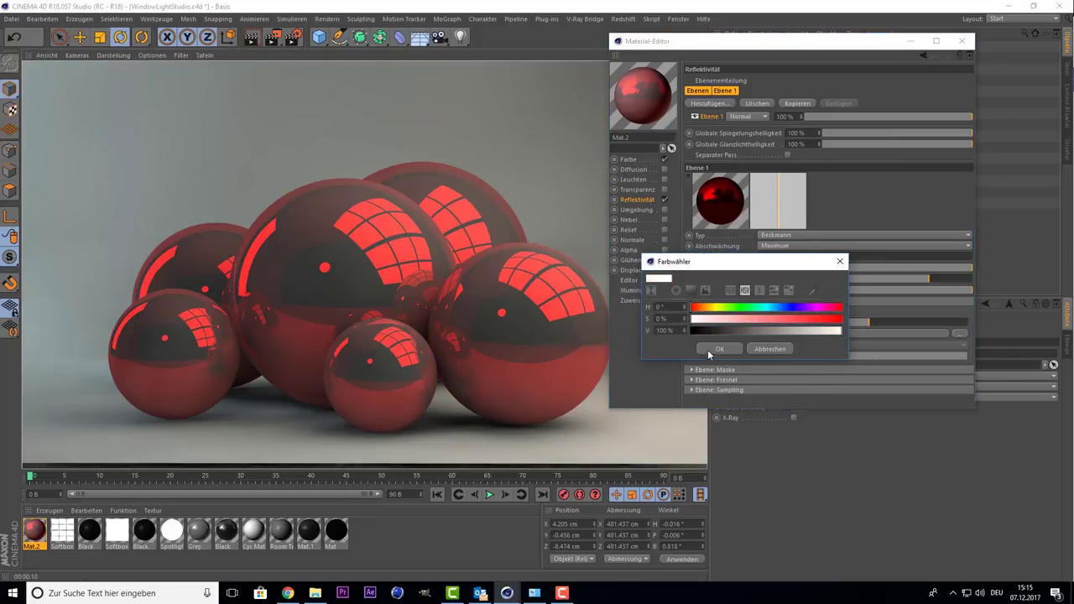
pyautogui.click(708, 352)
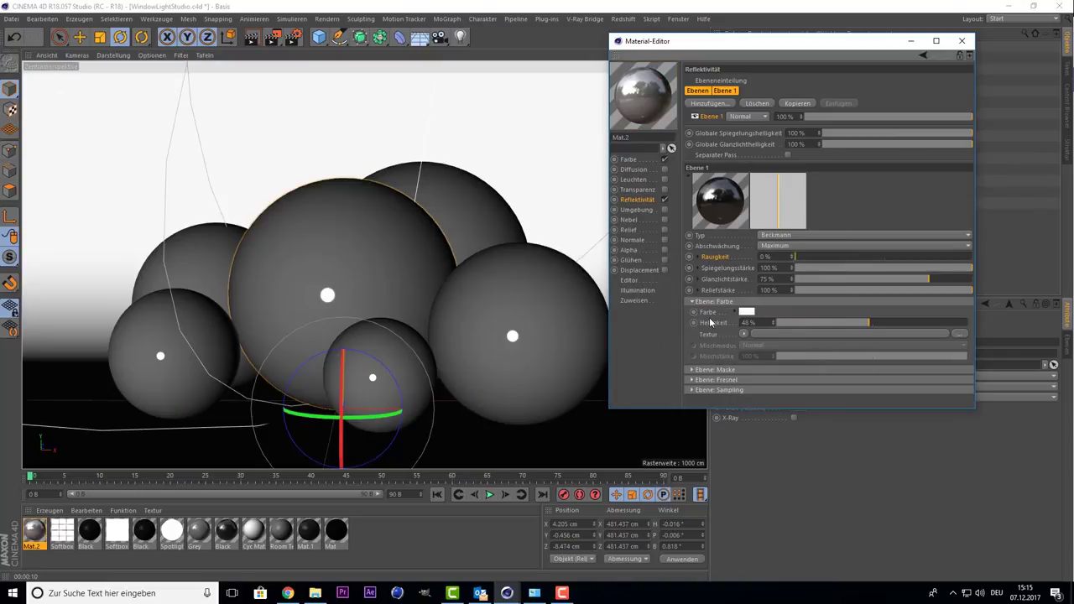
pyautogui.click(693, 370)
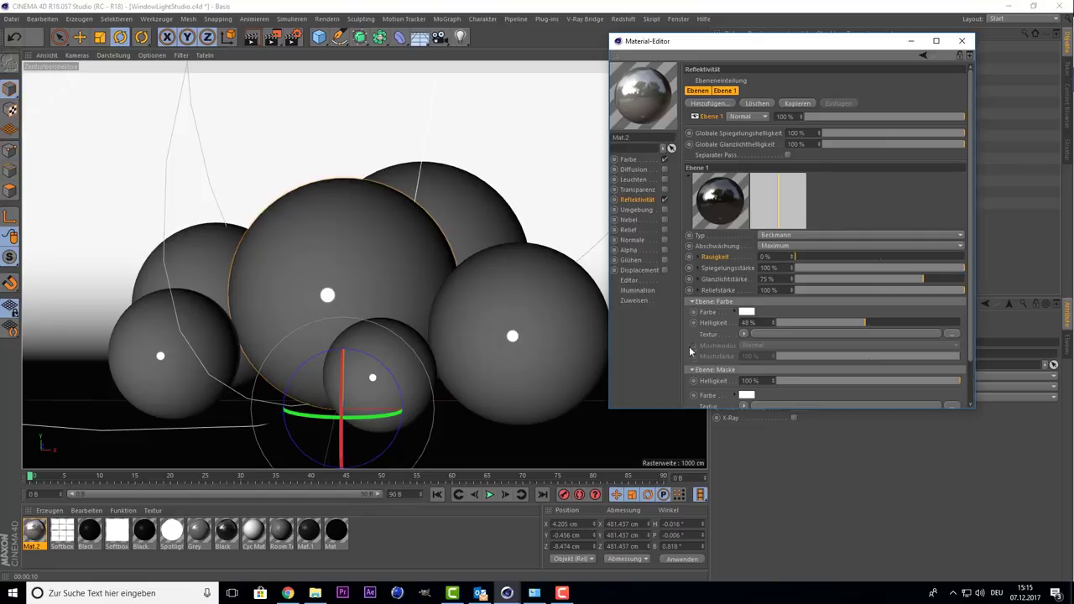
pyautogui.scroll(-2, 691, 351)
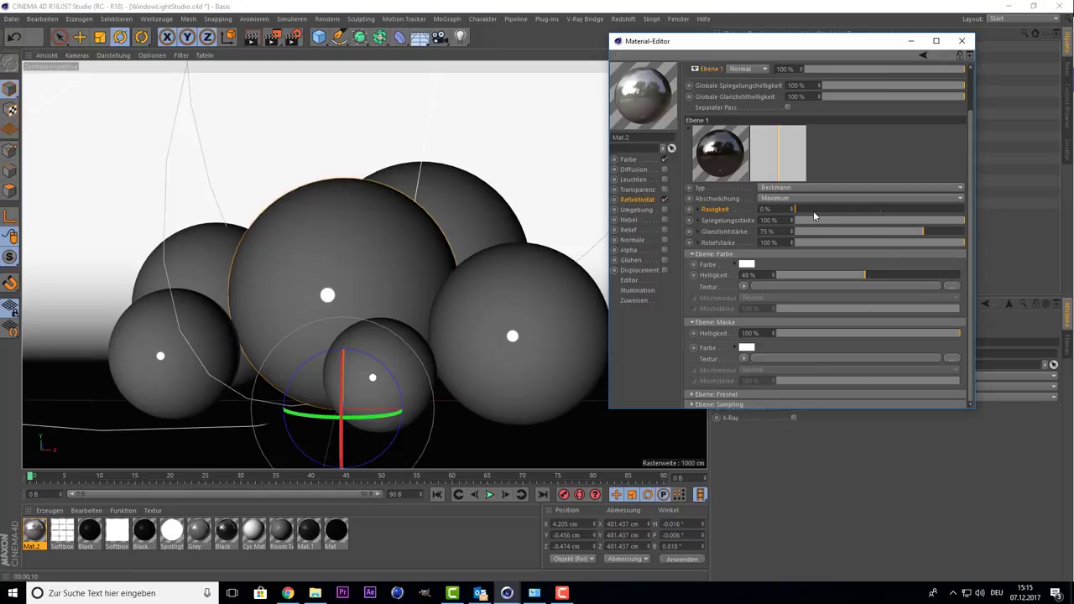
# Set Rauigkeit to 14%, load Fresnel into the layer colour texture, and render.
pyautogui.moveTo(824, 211); pyautogui.dragTo(831, 213)
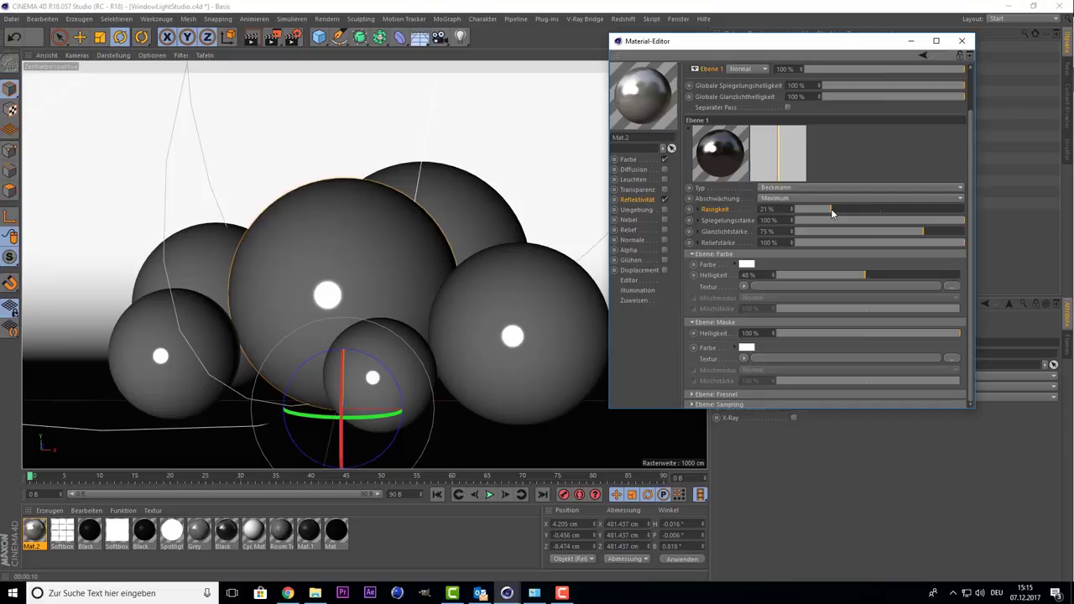
pyautogui.moveTo(829, 209); pyautogui.dragTo(819, 206)
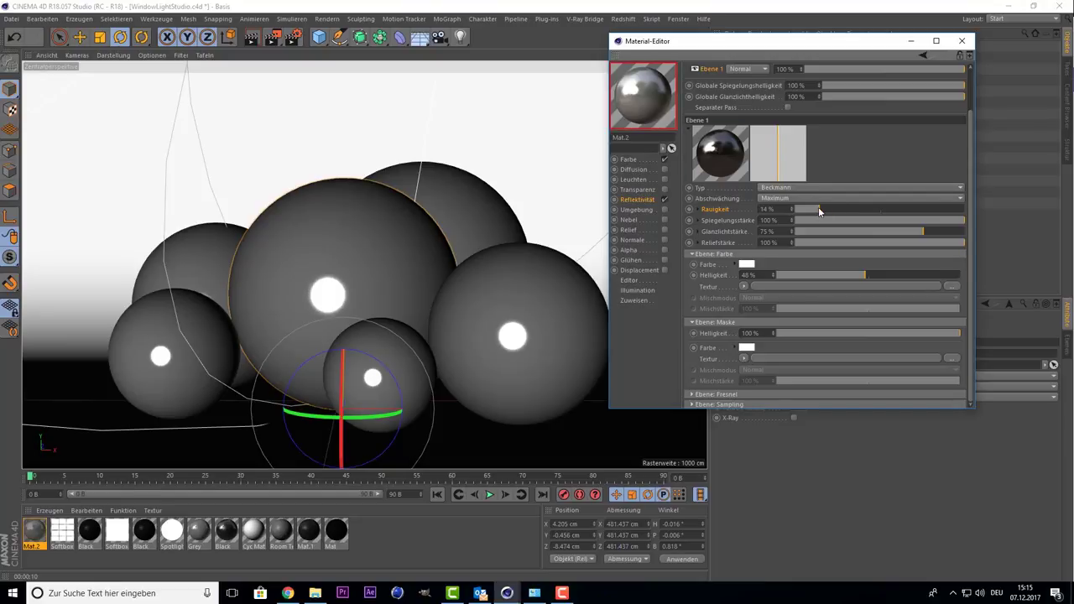
pyautogui.click(744, 286)
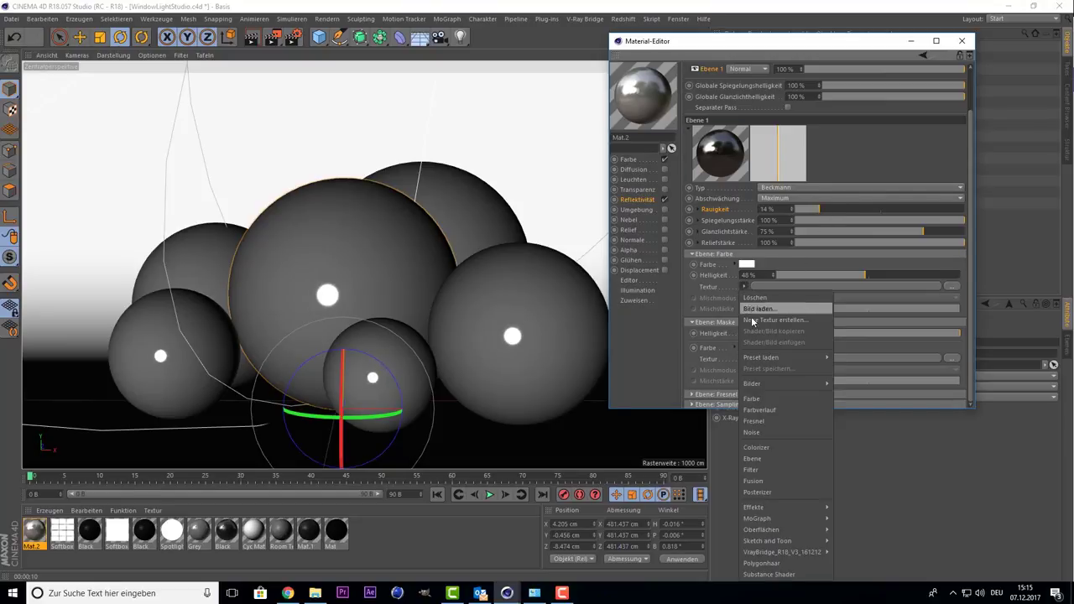
pyautogui.click(756, 420)
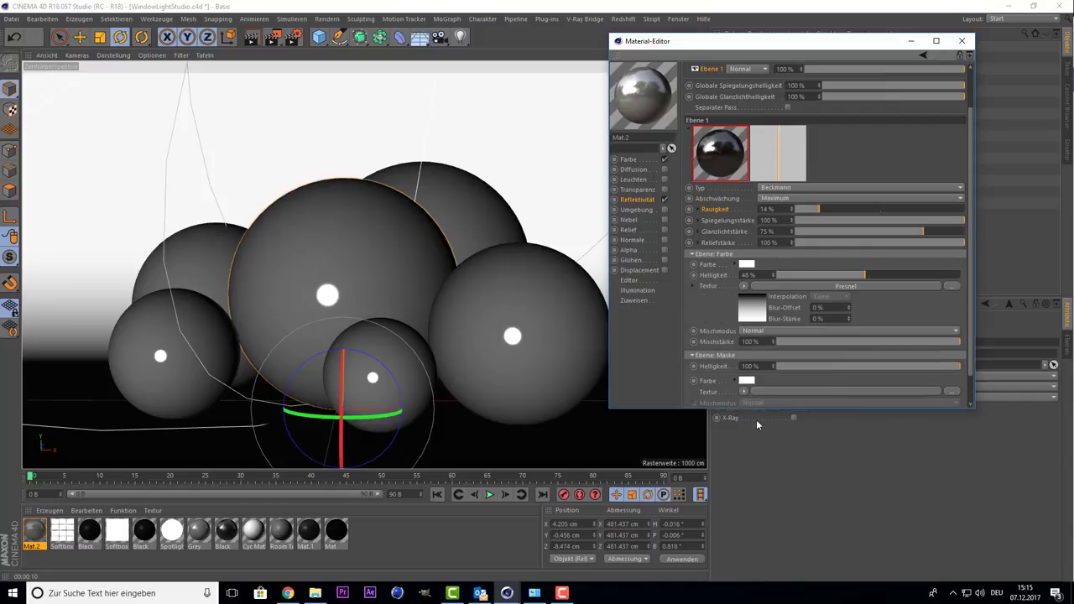
pyautogui.click(249, 40)
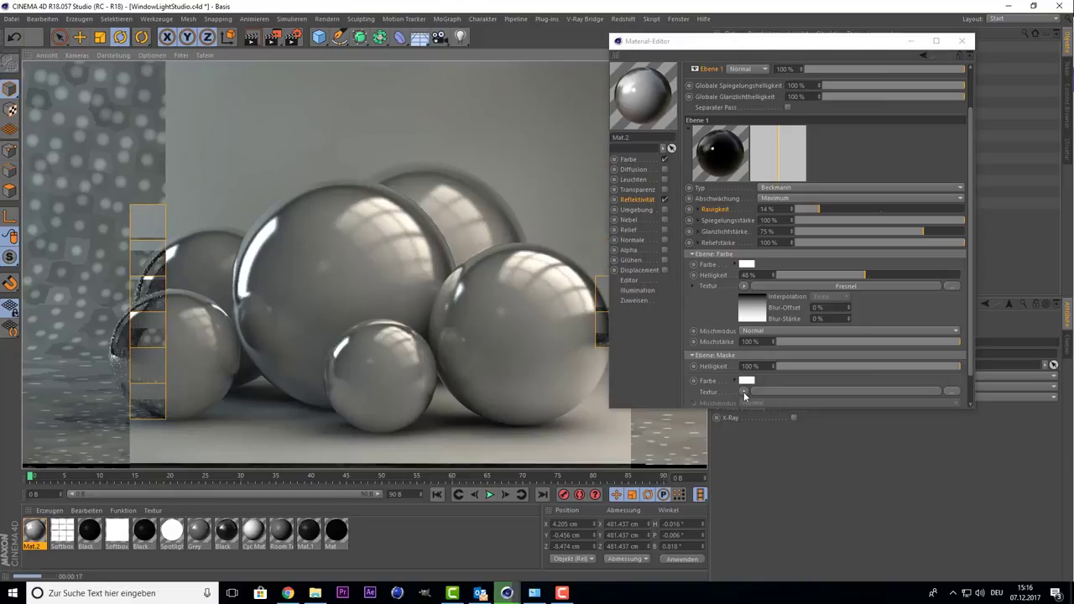
# Load a Noise texture into Ebene: Maske Textur and render the view.
pyautogui.click(744, 393)
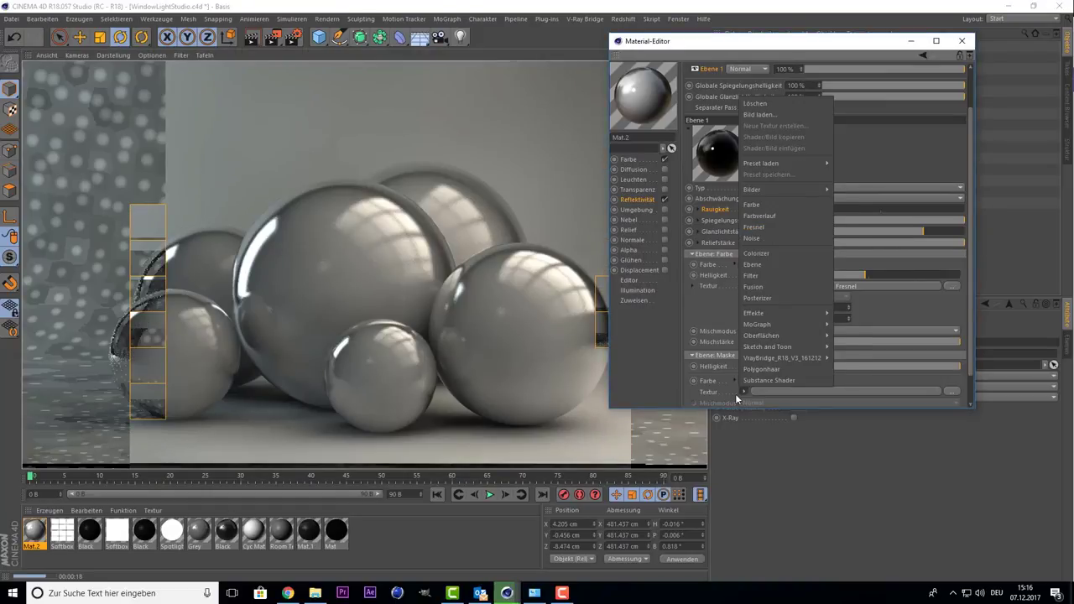
pyautogui.click(789, 239)
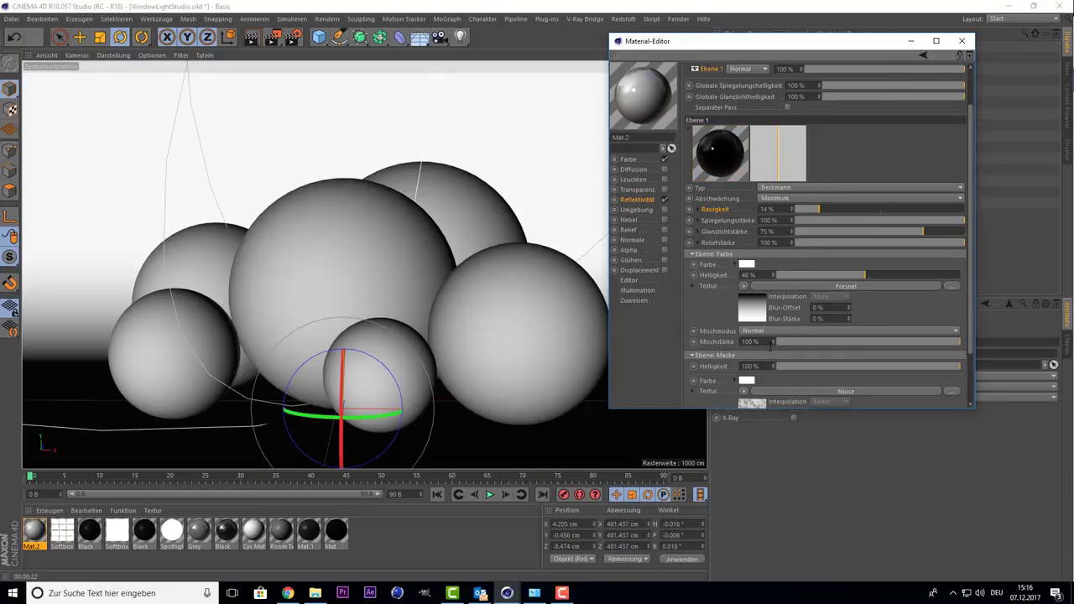
pyautogui.click(253, 41)
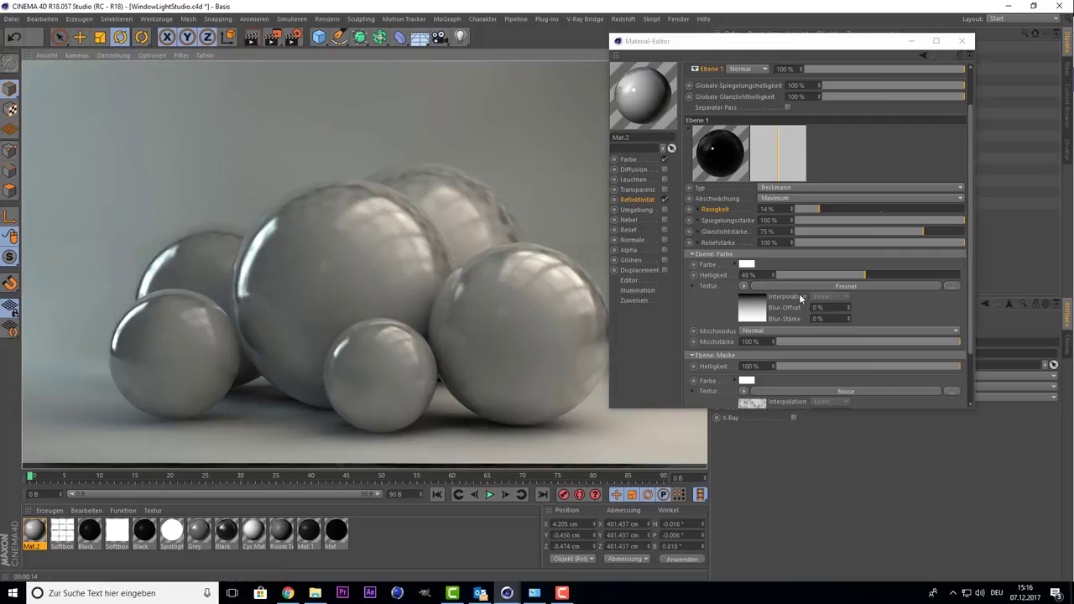
# Remove the Noise texture from the layer mask with Löschen.
pyautogui.scroll(-2, 779, 384)
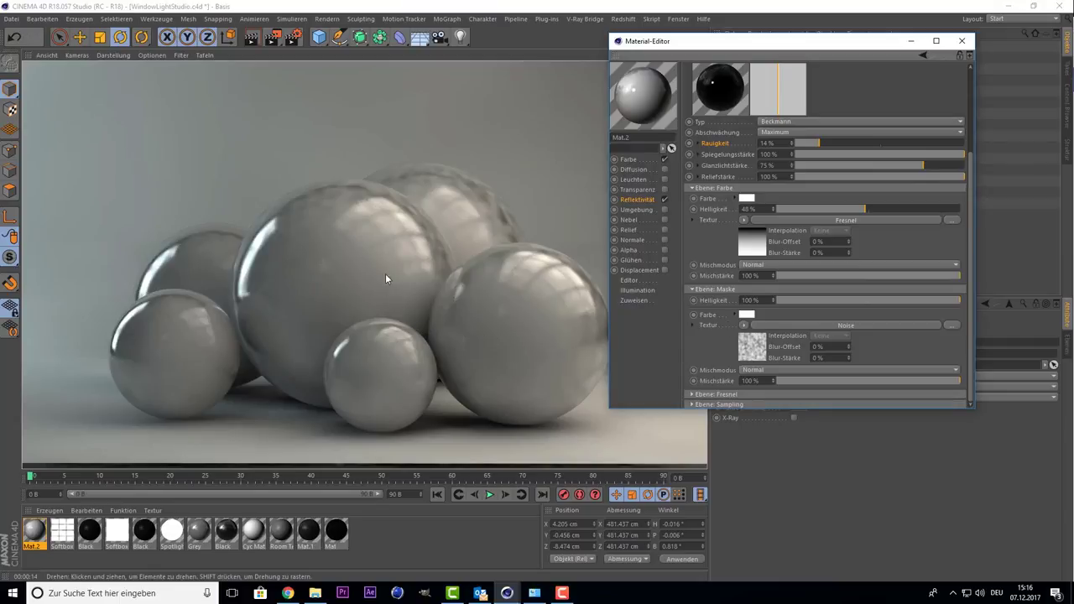
pyautogui.click(744, 326)
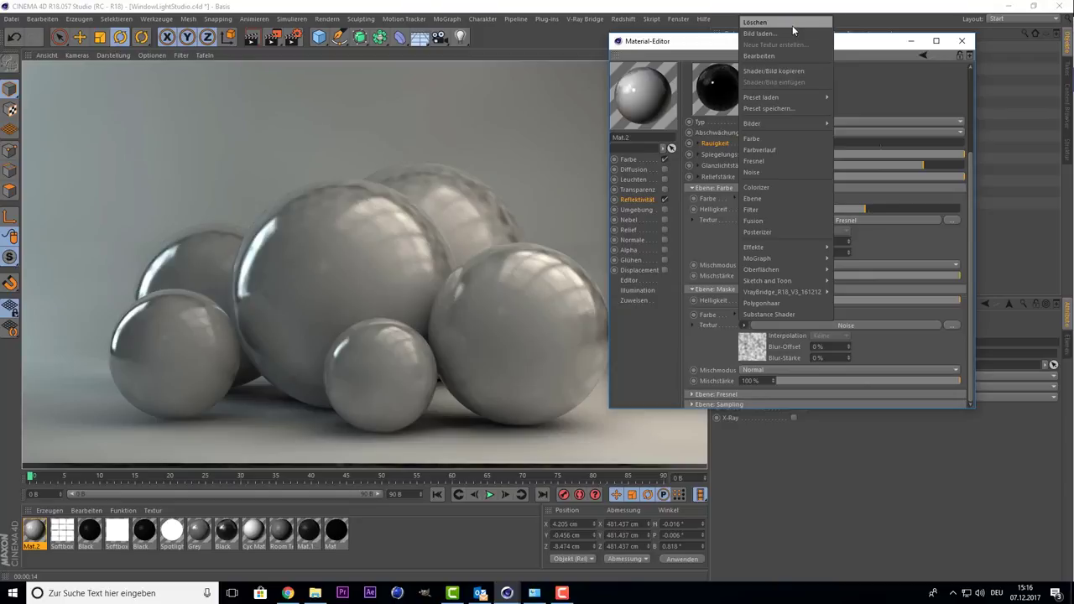
pyautogui.click(792, 23)
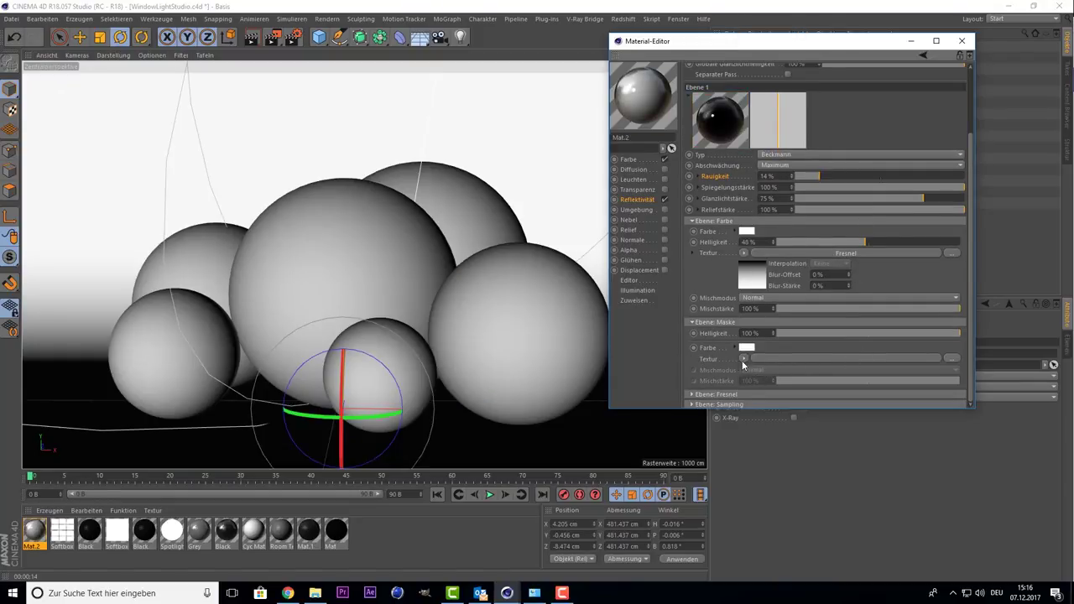
# Expand the layer's Fresnel settings, leaving the mask empty and Fresnel at Kein.
pyautogui.click(692, 394)
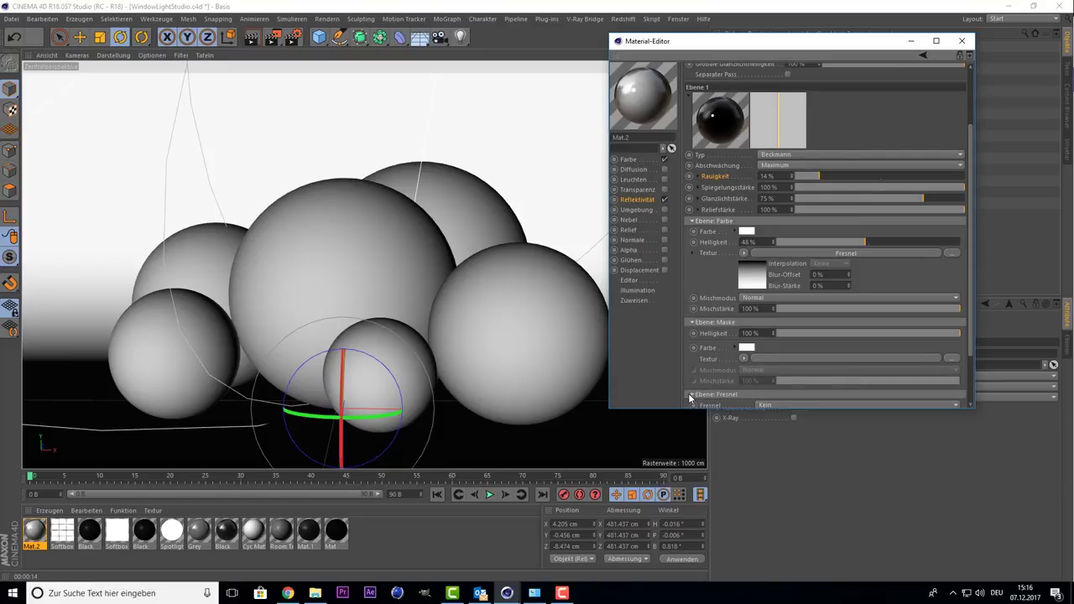
pyautogui.scroll(-2, 693, 383)
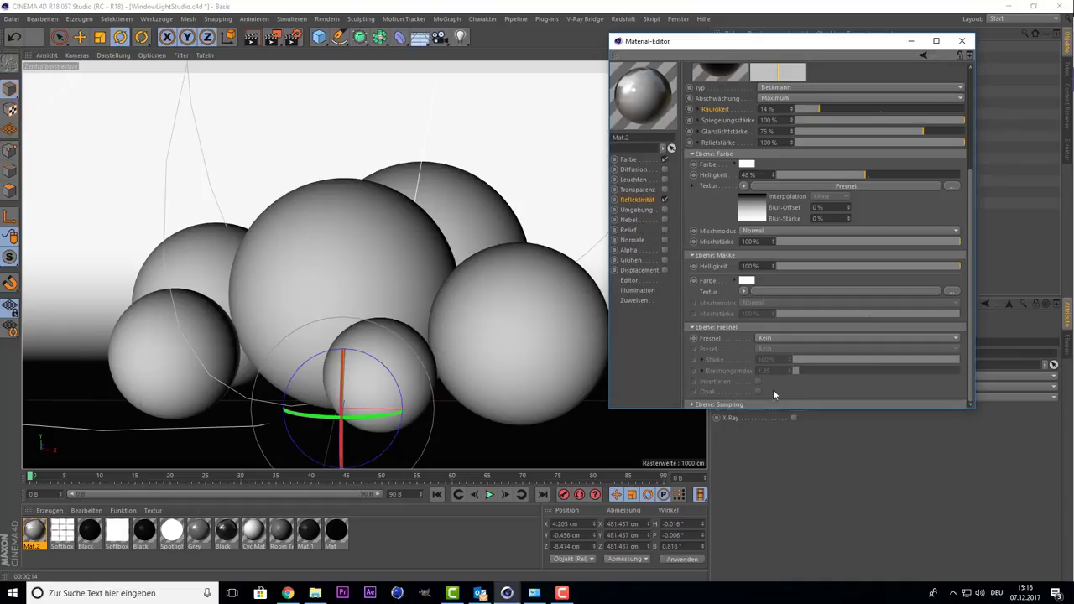
pyautogui.click(743, 291)
pyautogui.click(744, 292)
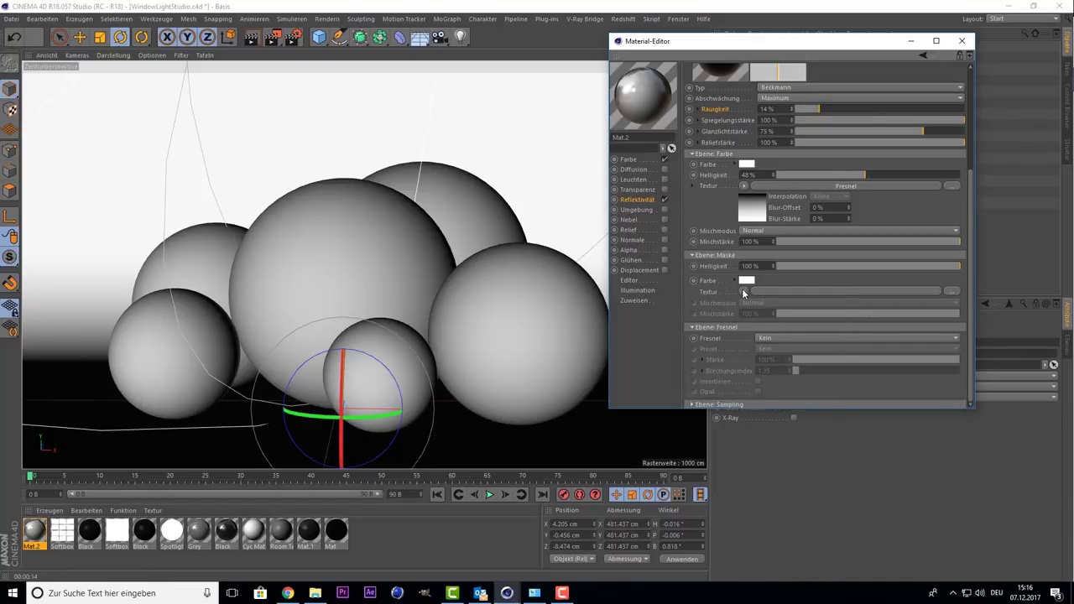
pyautogui.click(773, 339)
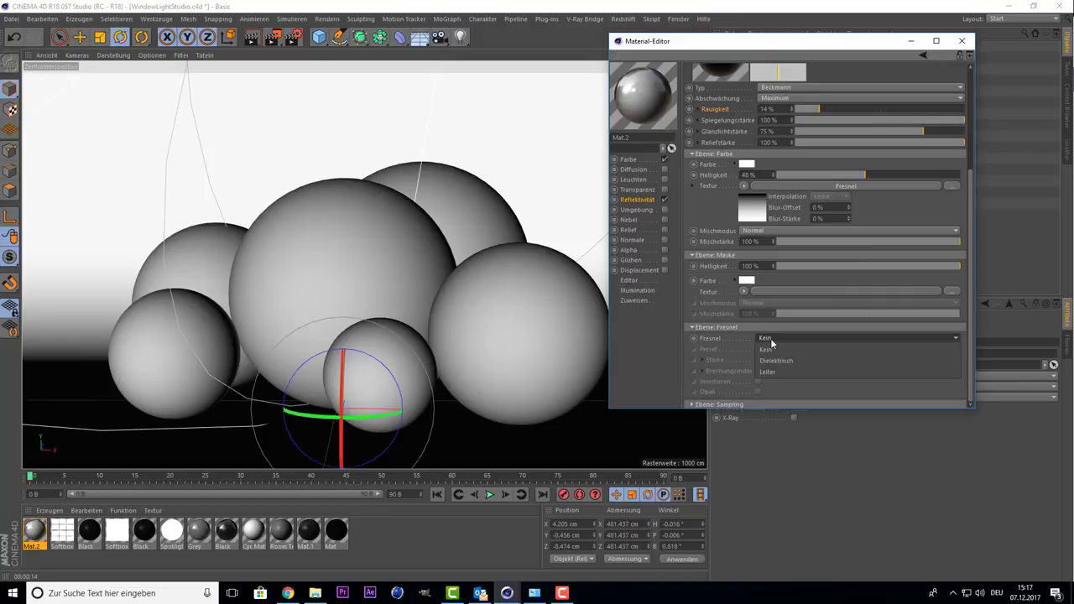
pyautogui.click(771, 342)
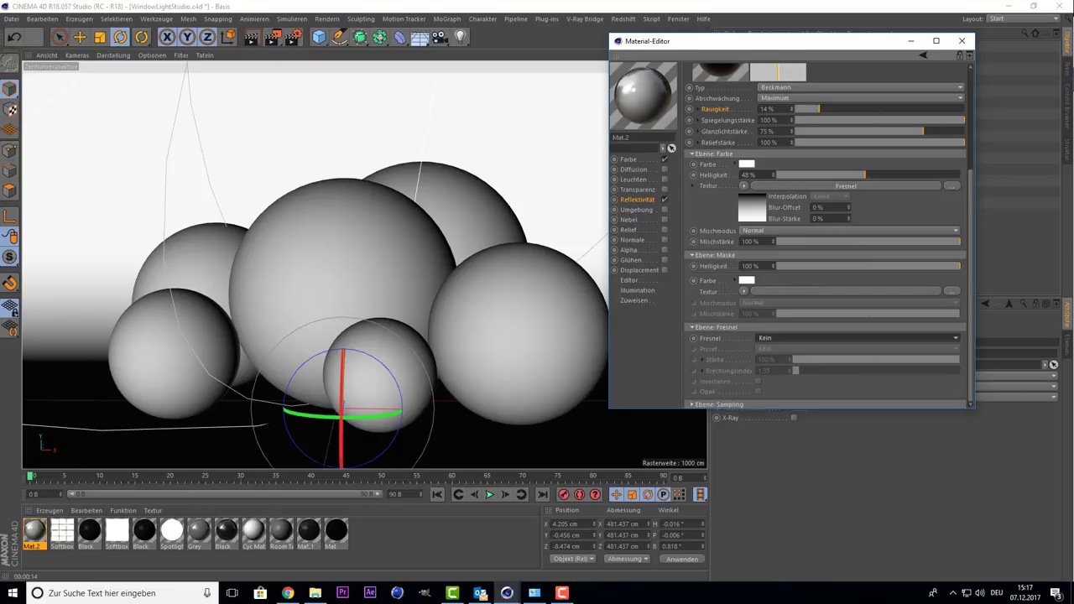
# Set the Fresnel type to Leiter with the Kupfer preset.
pyautogui.click(765, 339)
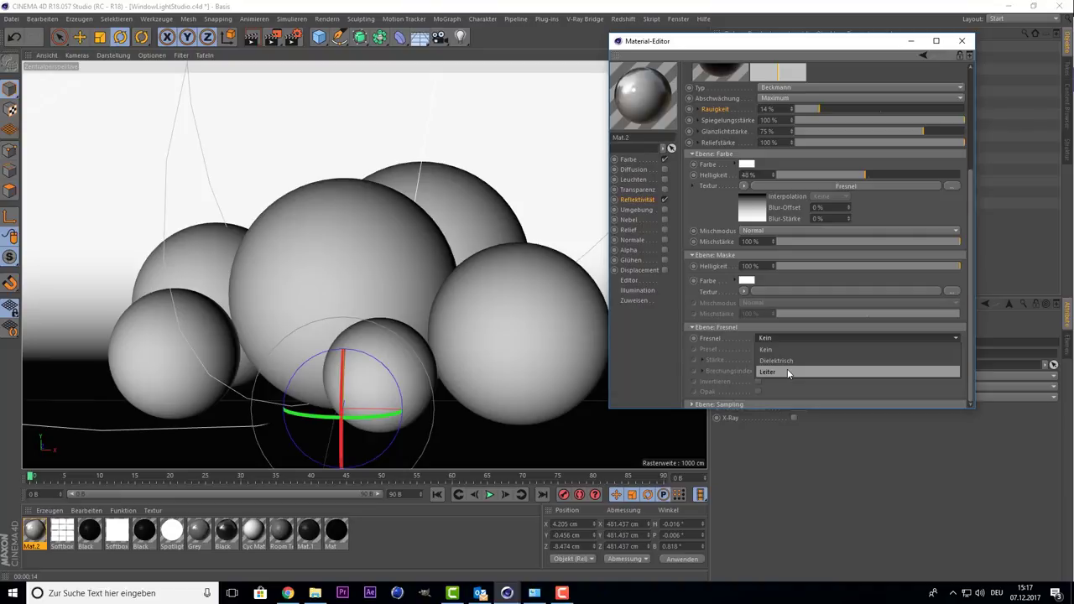
pyautogui.click(788, 372)
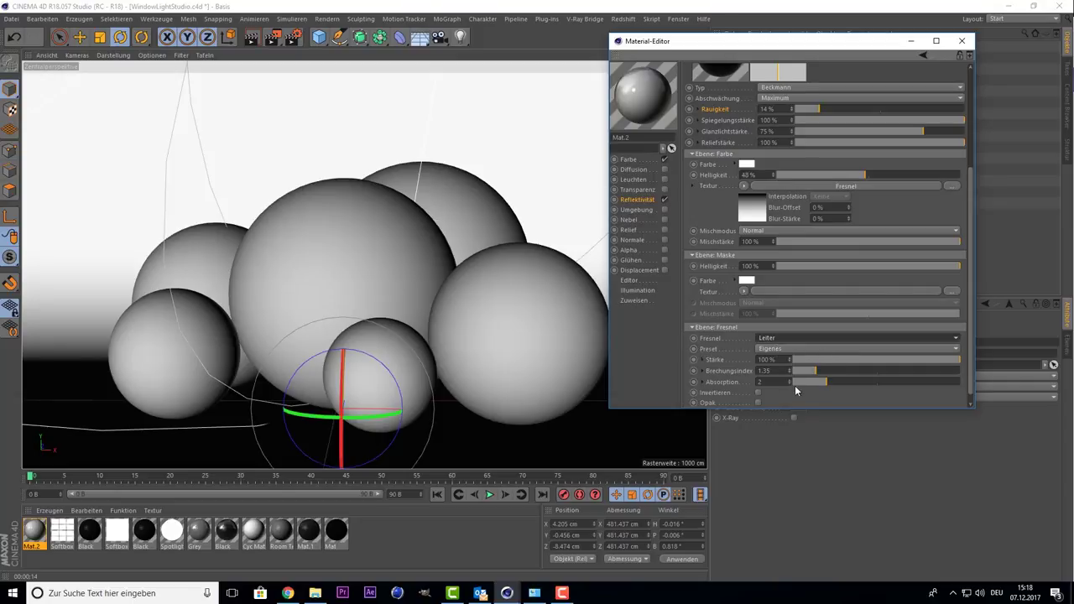
pyautogui.click(781, 348)
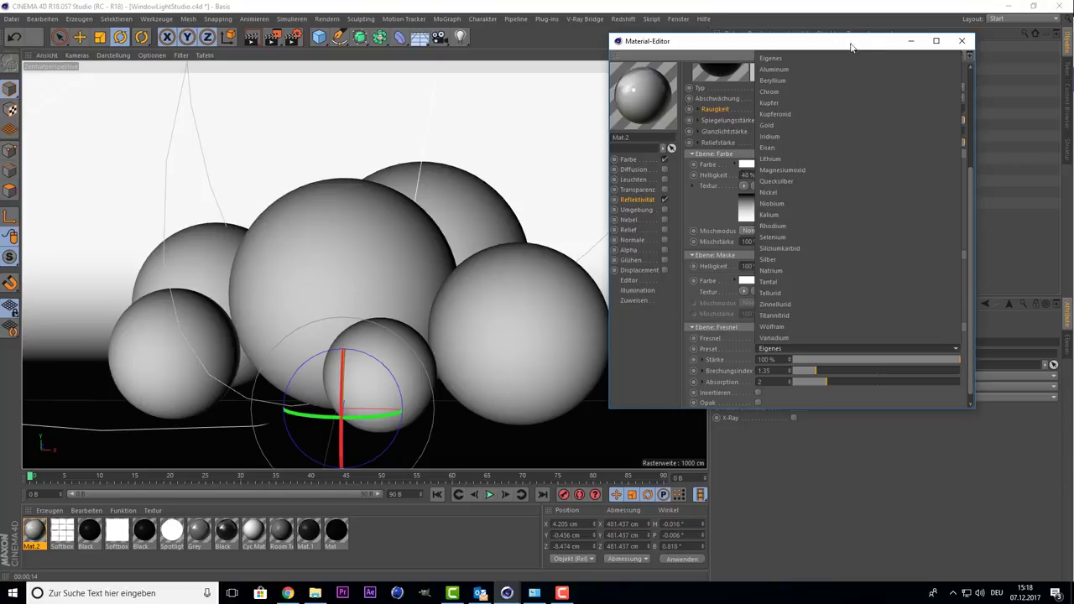
pyautogui.click(790, 104)
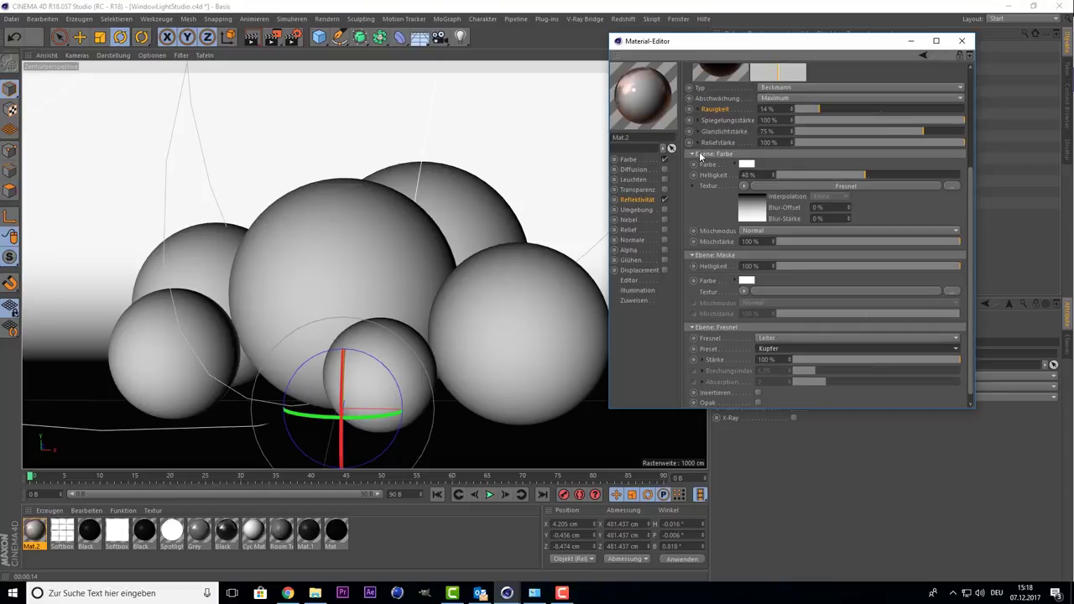
# Raise Helligkeit to 100%, delete the Farbe Fresnel texture, and set Rauigkeit to 0%.
pyautogui.moveTo(860, 174); pyautogui.dragTo(985, 175)
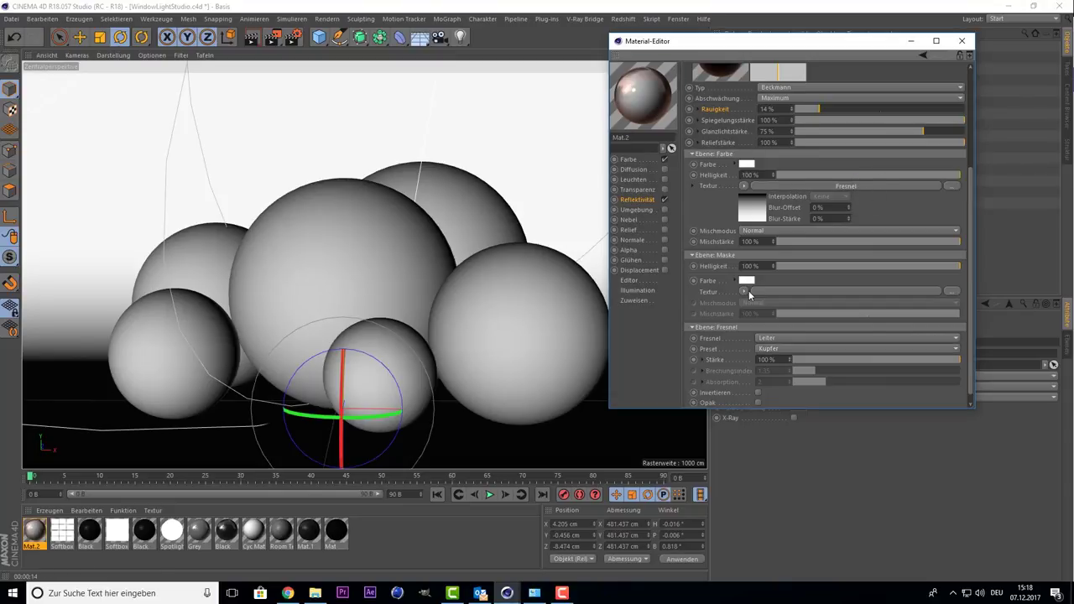
pyautogui.click(743, 188)
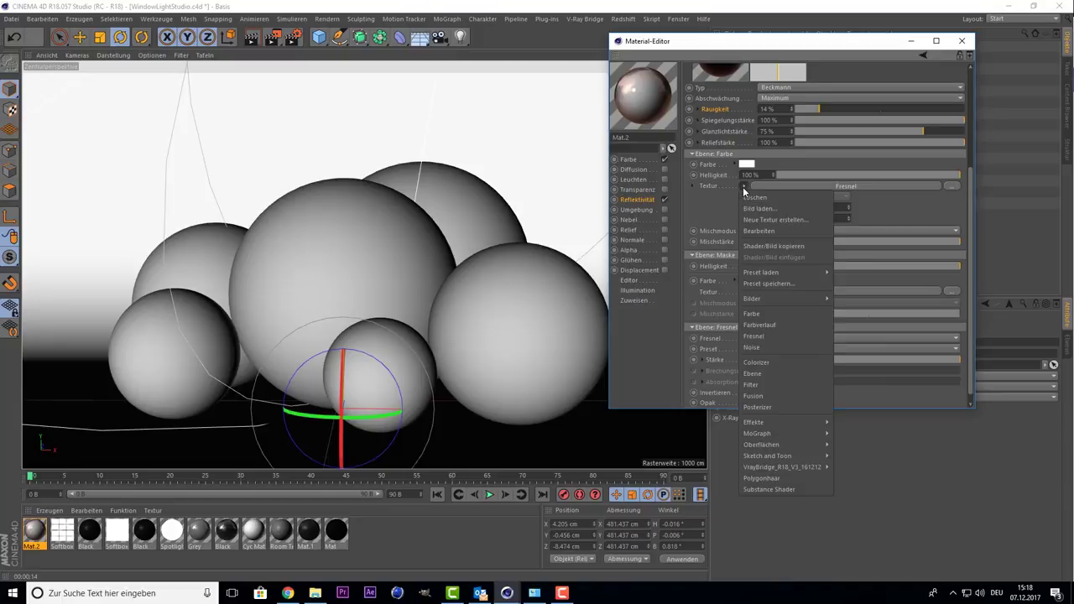
pyautogui.click(756, 198)
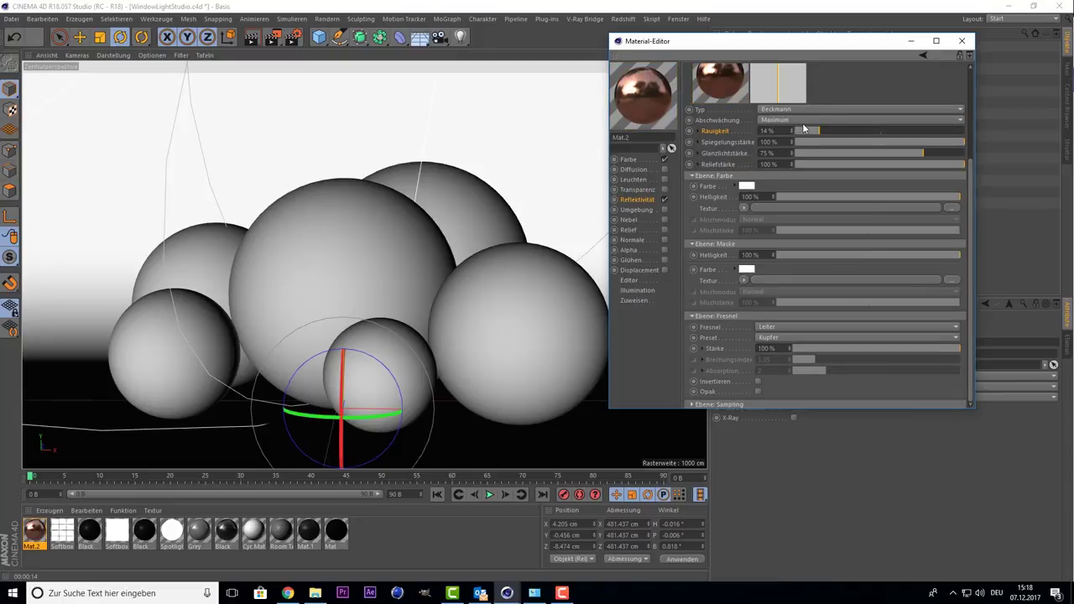
pyautogui.moveTo(807, 129); pyautogui.dragTo(783, 127)
# Switch the material preview to Gerundeter Würfel and open it in its own window.
pyautogui.rightClick(647, 100)
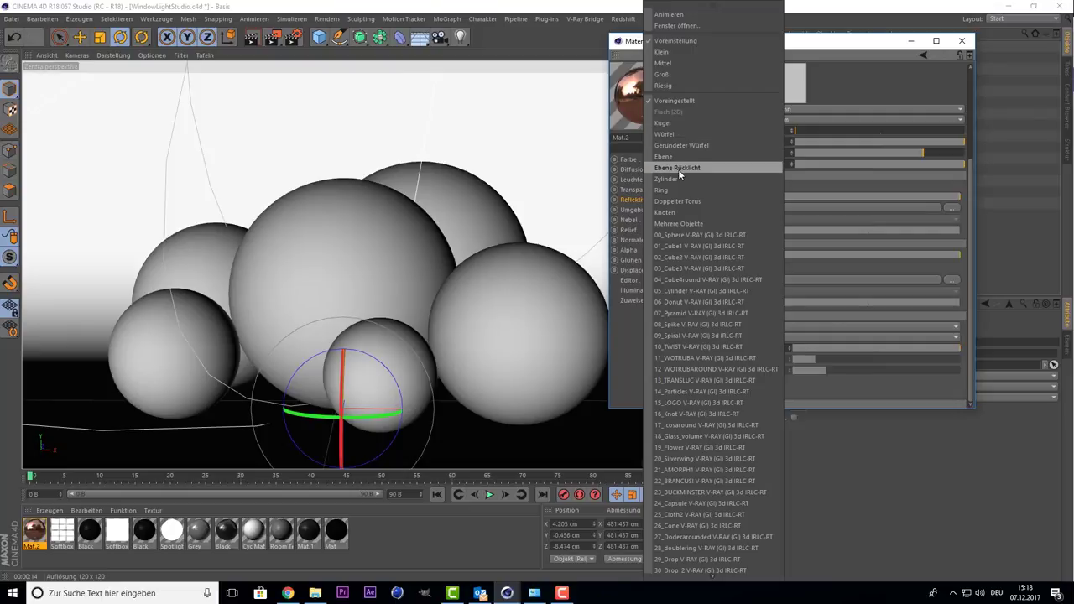
pyautogui.click(682, 146)
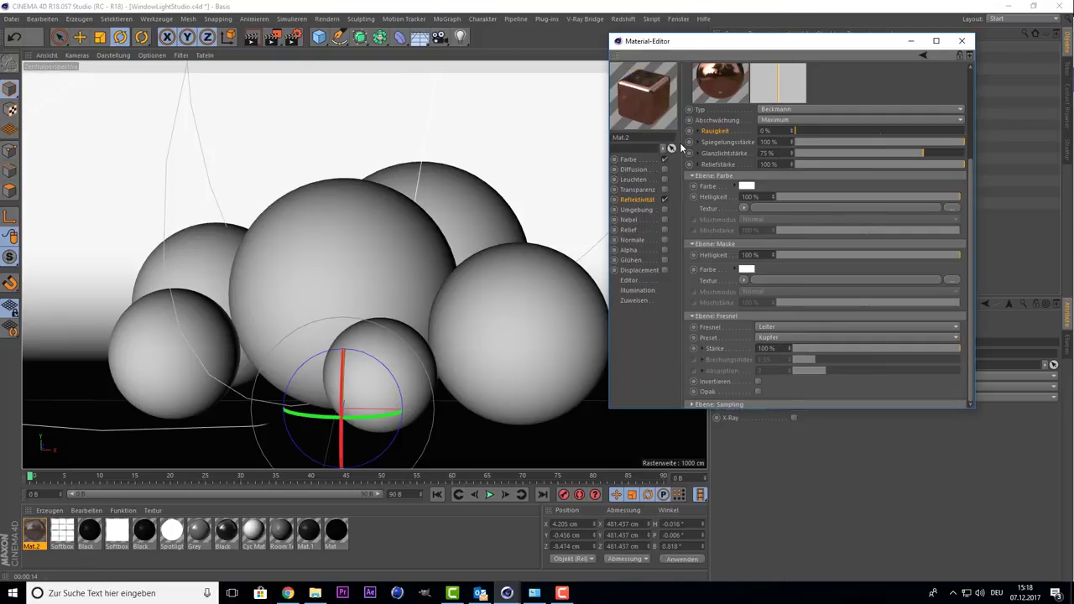
pyautogui.rightClick(648, 91)
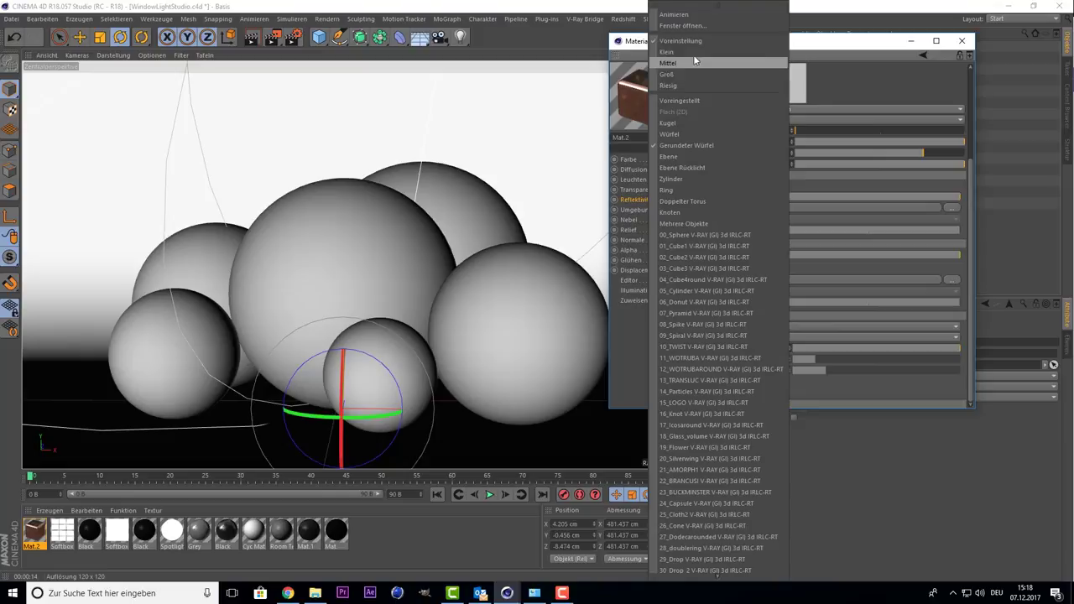
pyautogui.click(706, 25)
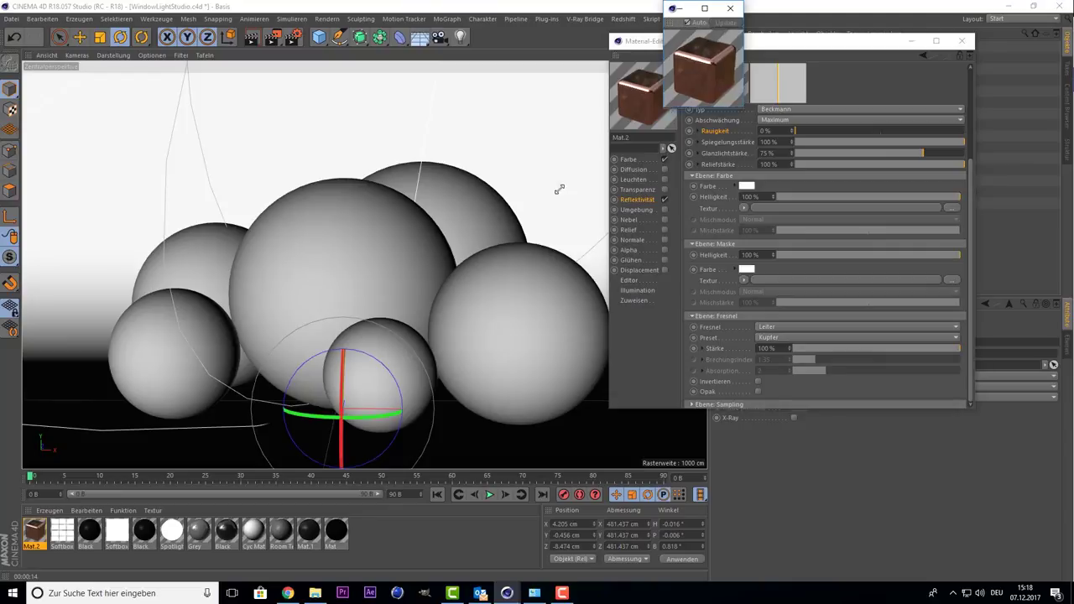
# Enlarge the Mat.2 preview window, move it over the viewport, and rotate the cube.
pyautogui.moveTo(672, 105); pyautogui.dragTo(499, 225)
pyautogui.moveTo(603, 8); pyautogui.dragTo(312, 79)
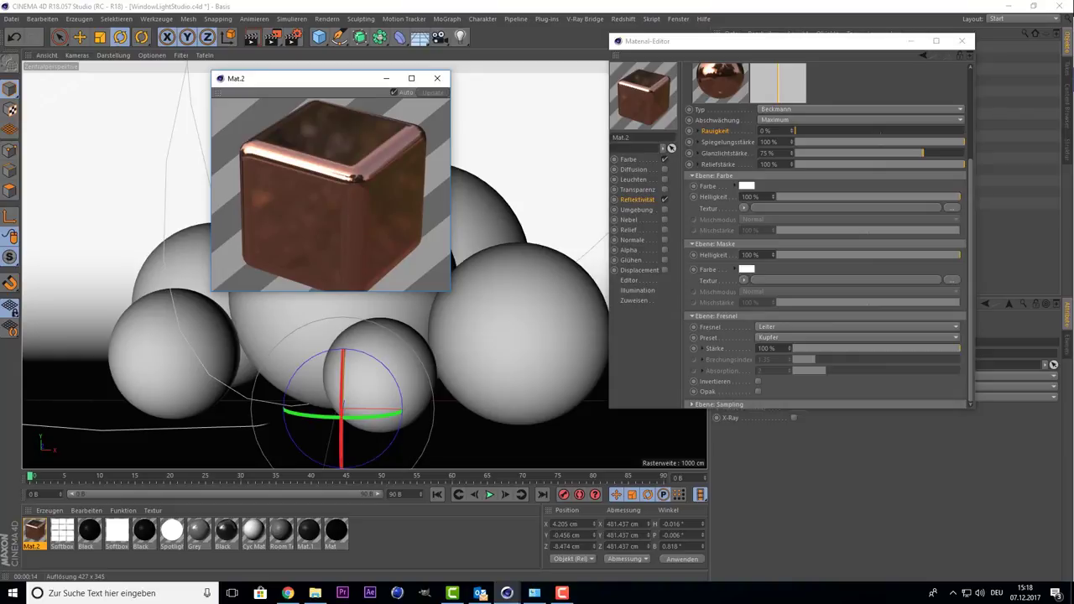
pyautogui.moveTo(336, 193); pyautogui.dragTo(324, 215)
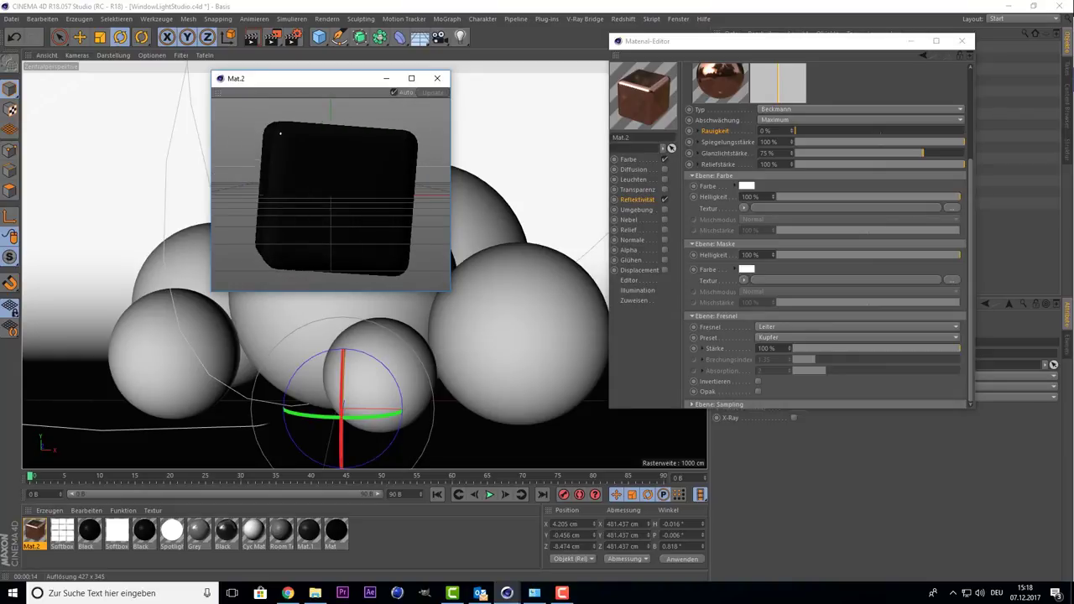
pyautogui.moveTo(291, 152); pyautogui.dragTo(257, 145)
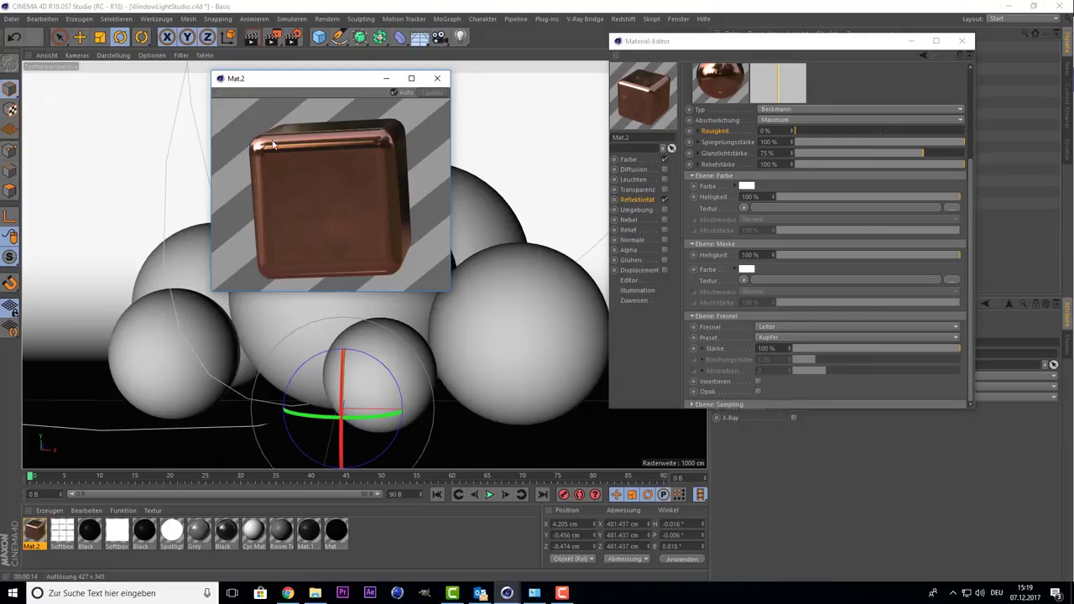
# Keep Fresnel on Leiter and turn the preview cube to face the front.
pyautogui.click(783, 326)
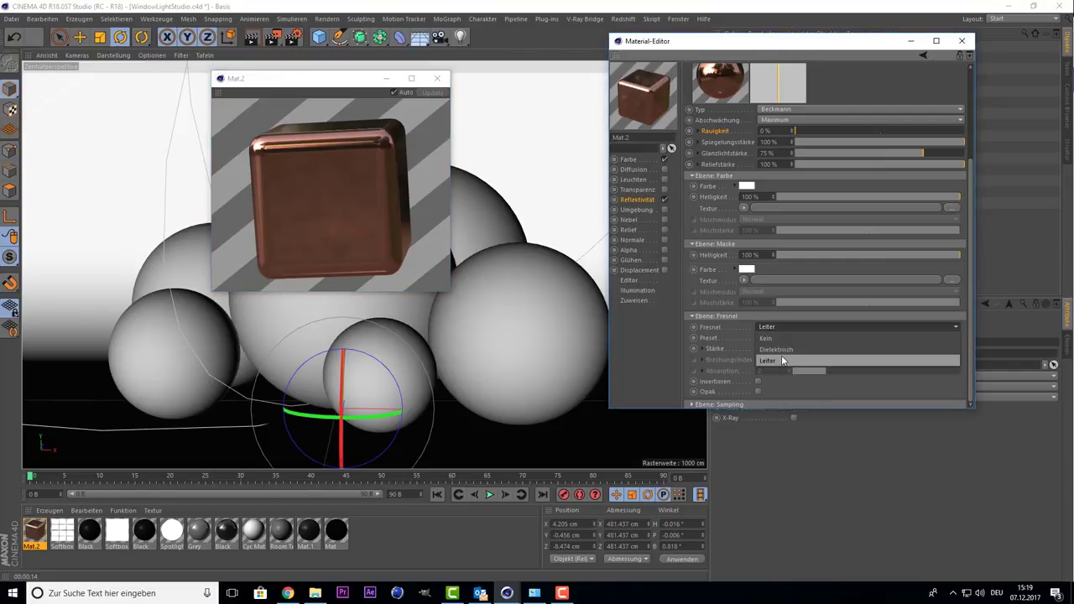
pyautogui.click(783, 361)
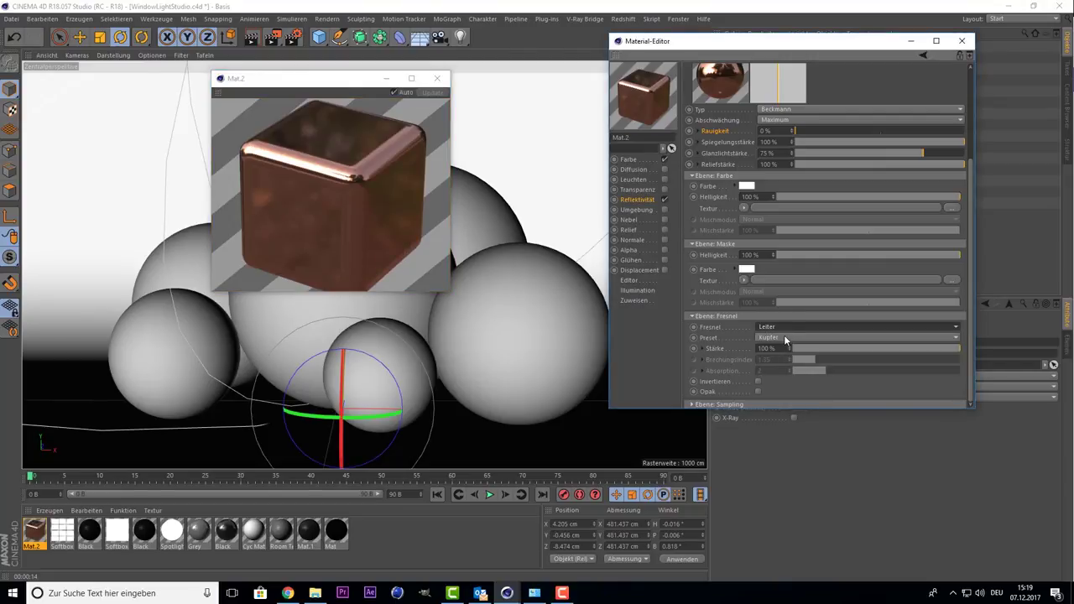
pyautogui.click(371, 223)
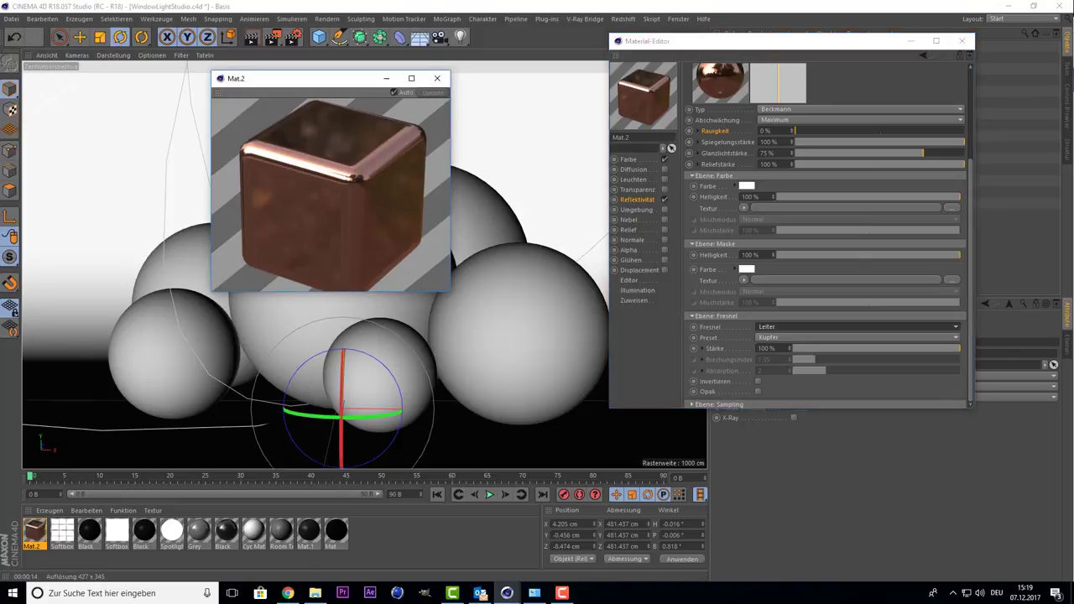
pyautogui.moveTo(371, 222); pyautogui.dragTo(292, 176)
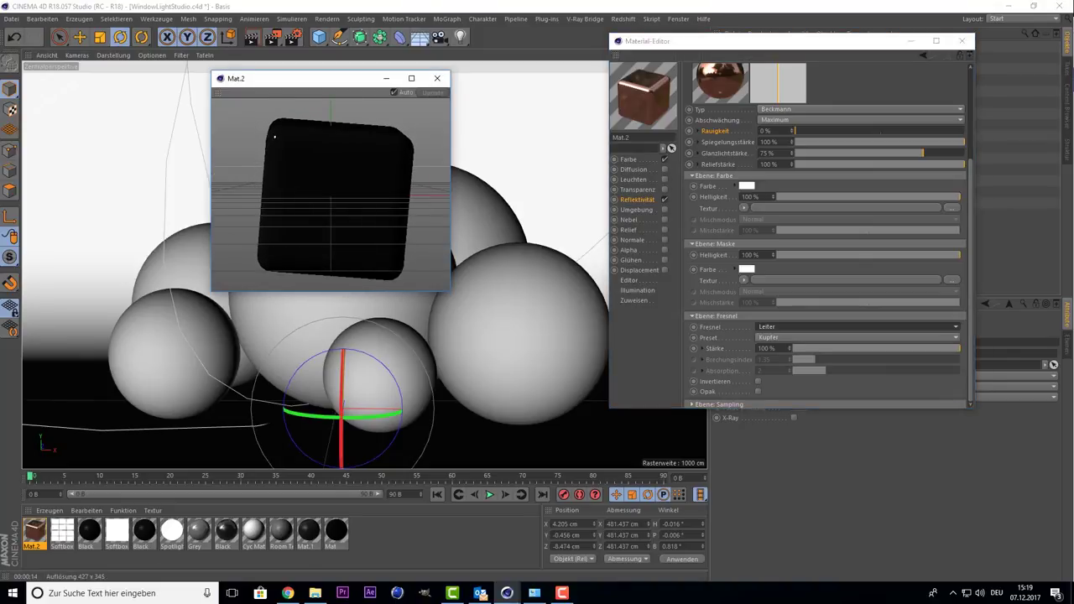
# Switch Fresnel to Dielektrisch with the Diamant preset (index 2.417).
pyautogui.click(793, 327)
pyautogui.click(794, 326)
pyautogui.click(797, 348)
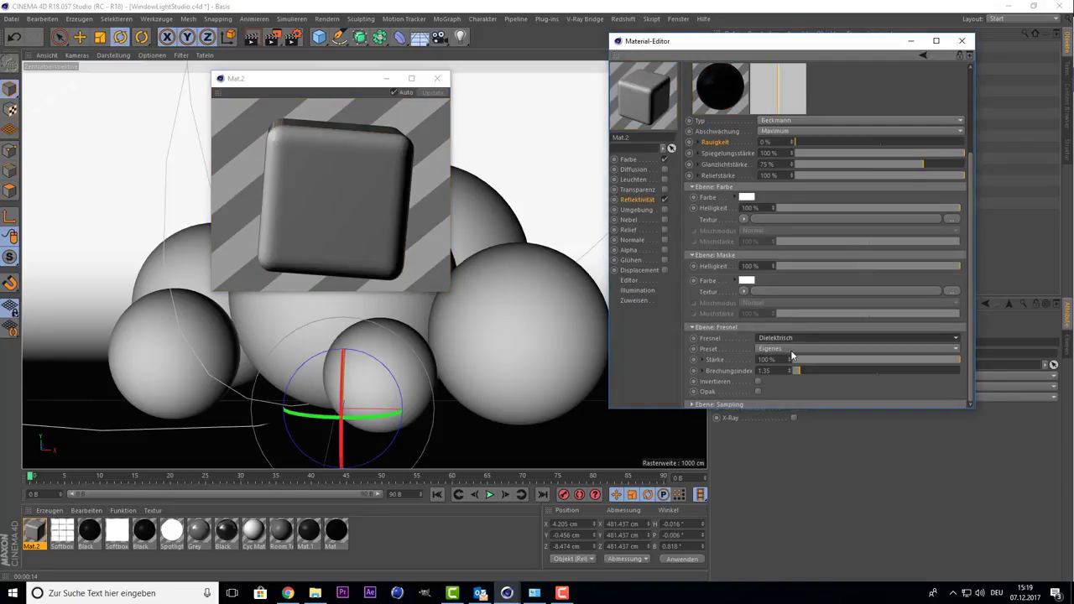
pyautogui.click(770, 350)
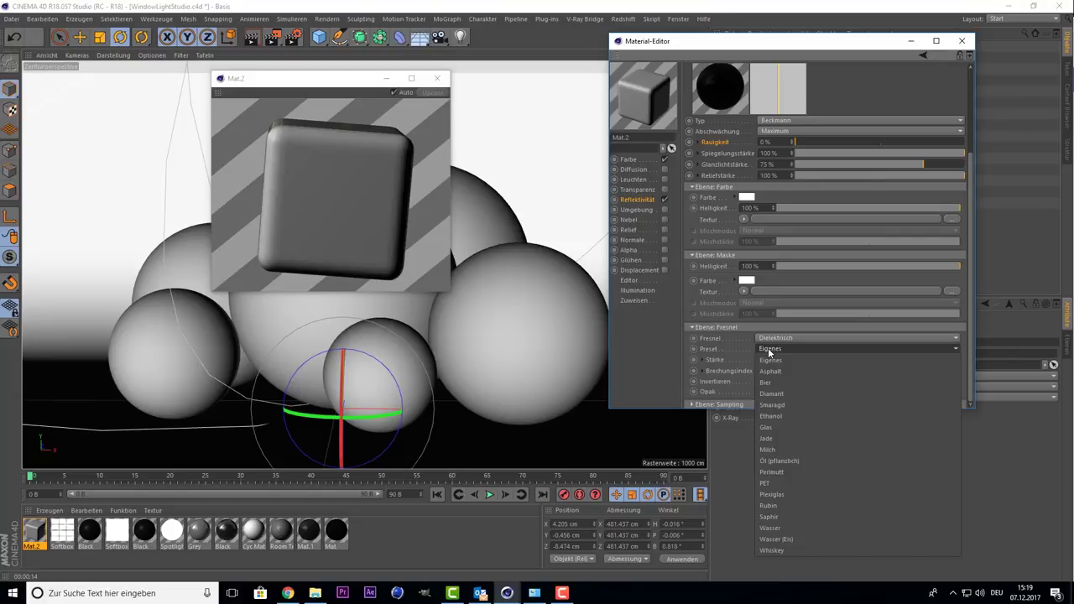
pyautogui.click(772, 394)
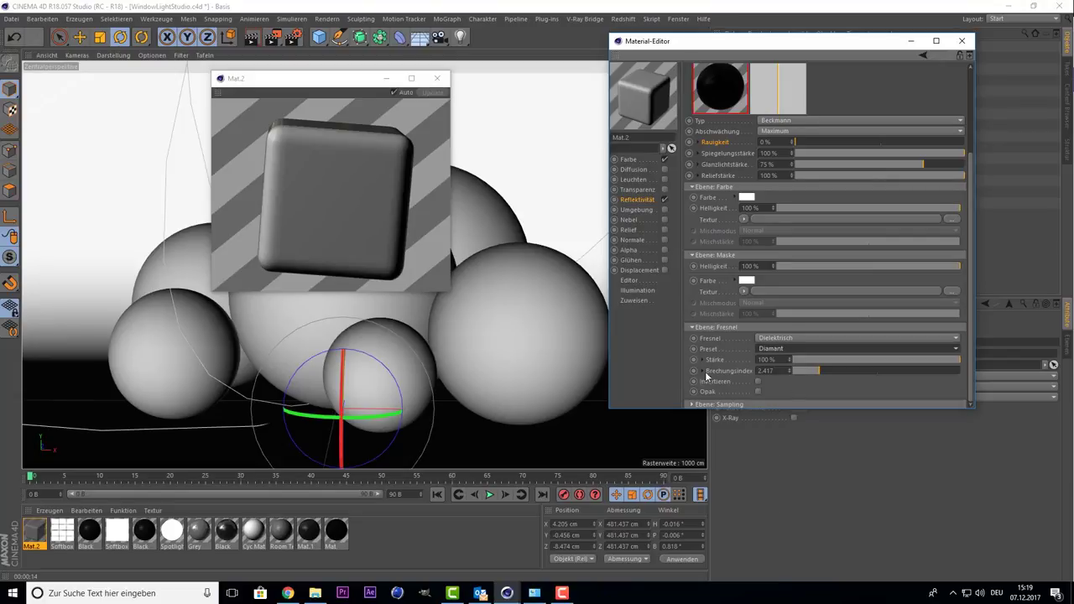
# Rotate the preview cube to inspect the diamond reflections, then close the preview window.
pyautogui.click(286, 228)
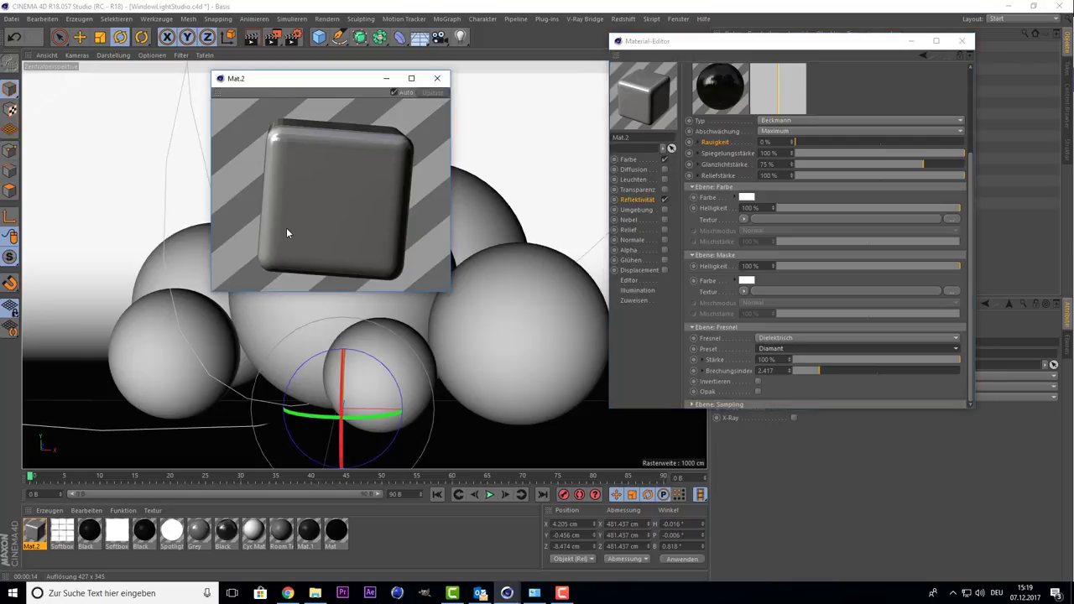
pyautogui.moveTo(287, 227); pyautogui.dragTo(288, 237)
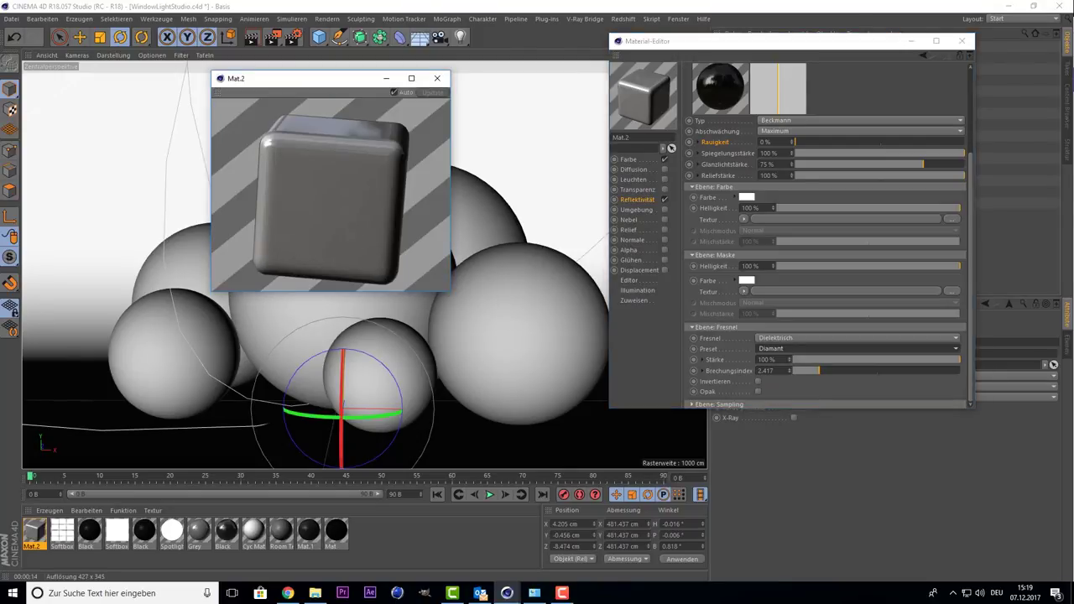
pyautogui.moveTo(288, 236); pyautogui.dragTo(329, 211)
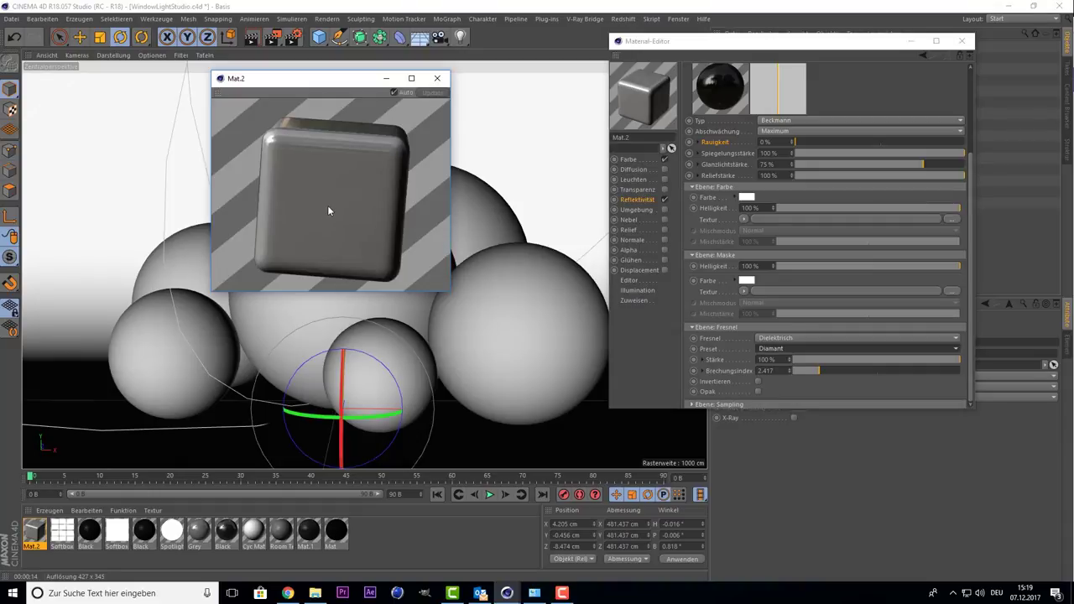
pyautogui.moveTo(336, 212); pyautogui.dragTo(360, 216)
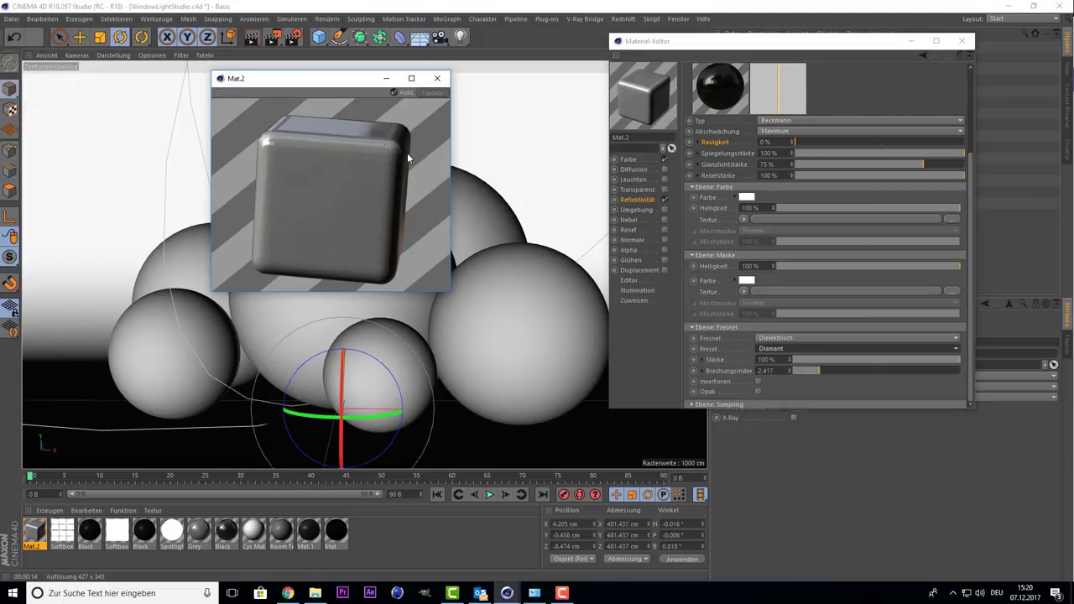
pyautogui.click(436, 78)
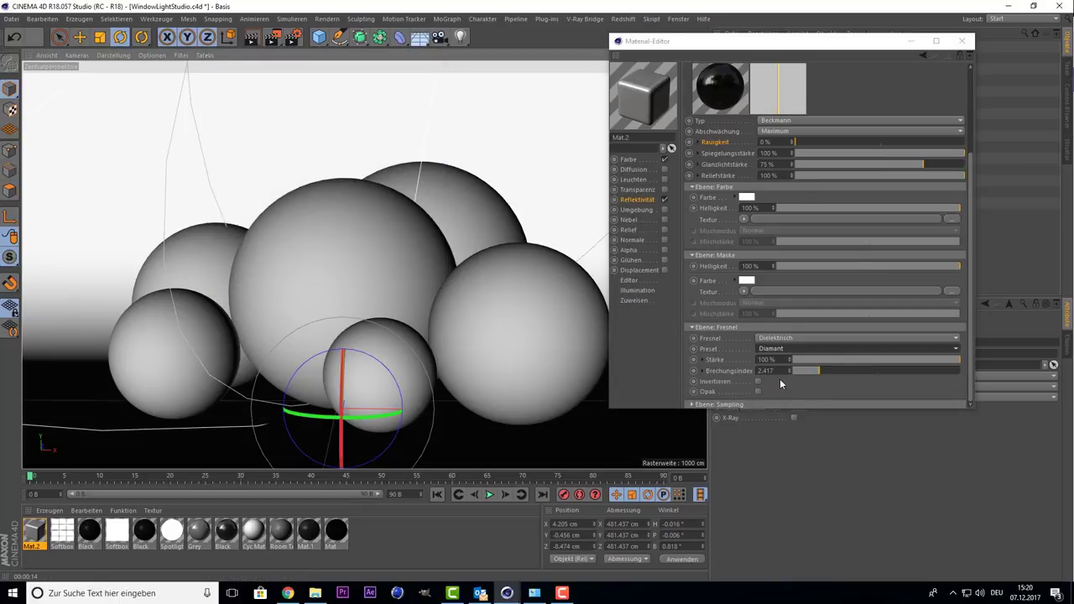
# Try a custom refraction index around 5.38 at 65% strength, then set Fresnel to Kein.
pyautogui.moveTo(815, 372); pyautogui.dragTo(827, 377)
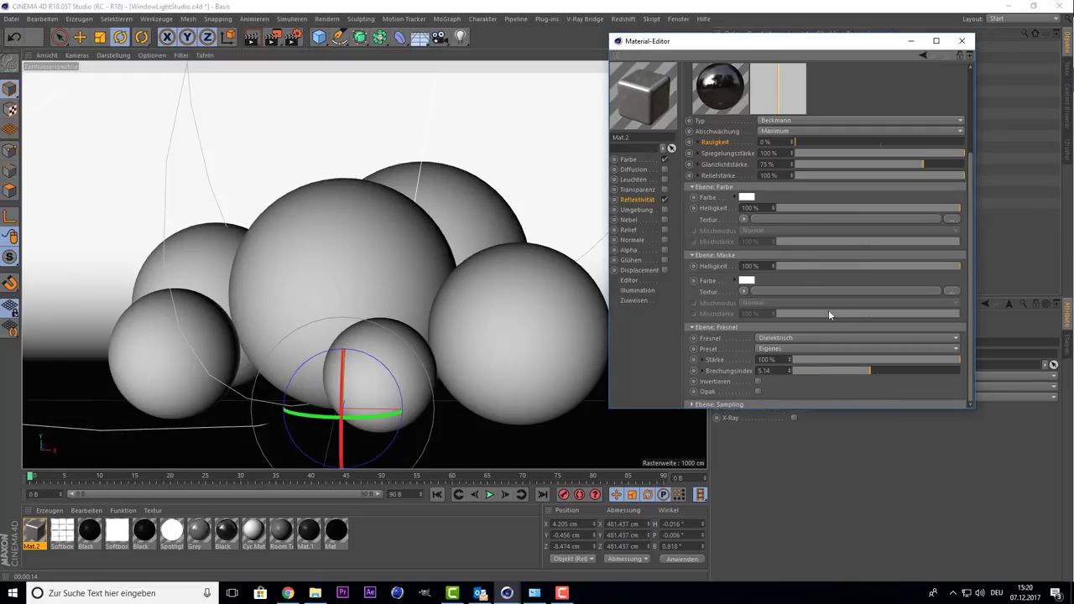
pyautogui.moveTo(888, 370)
pyautogui.mouseDown()
pyautogui.moveTo(900, 370)
pyautogui.moveTo(852, 362)
pyautogui.mouseUp()
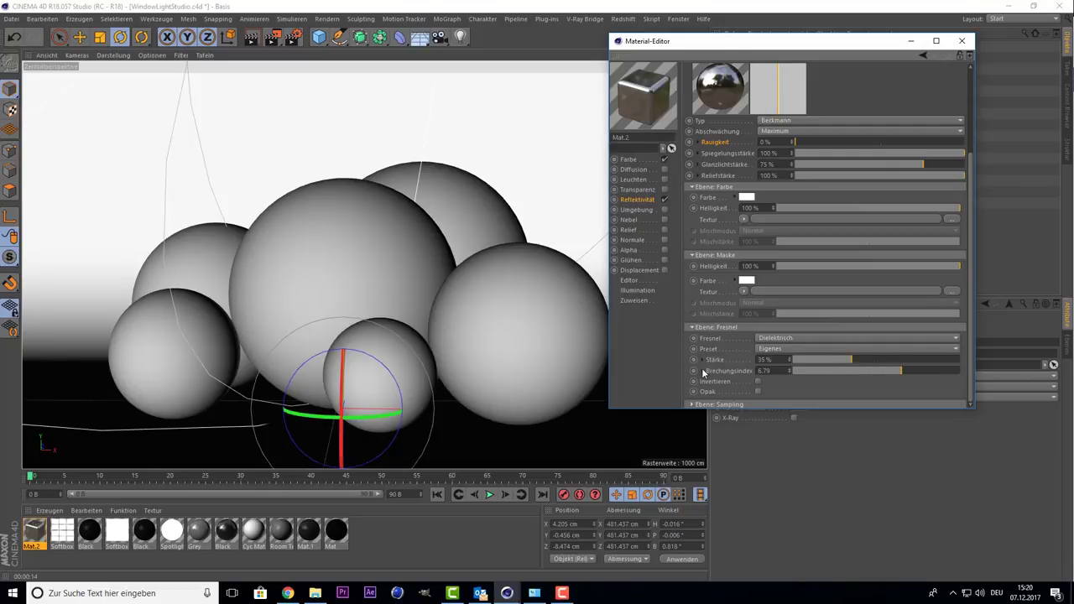
pyautogui.moveTo(856, 375)
pyautogui.mouseDown()
pyautogui.moveTo(818, 374)
pyautogui.moveTo(875, 370)
pyautogui.moveTo(823, 362)
pyautogui.moveTo(903, 363)
pyautogui.mouseUp()
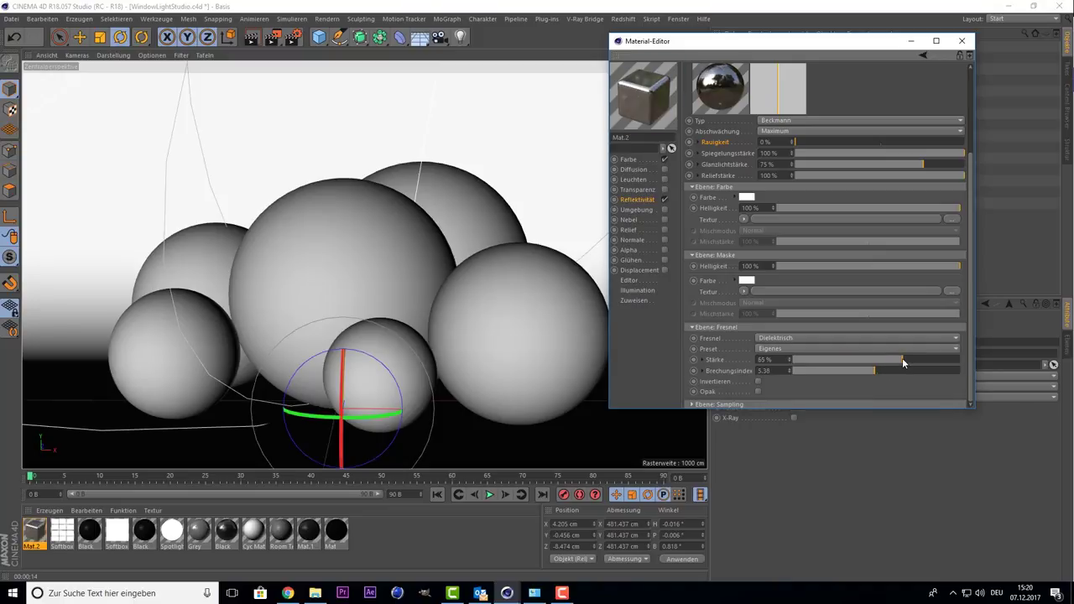
pyautogui.click(767, 337)
pyautogui.click(787, 347)
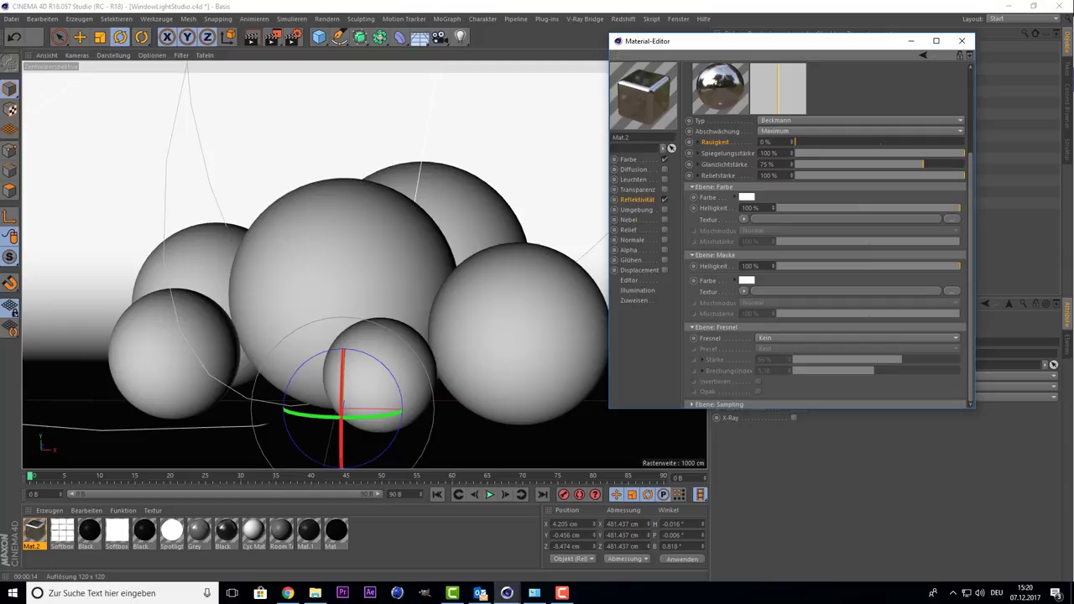
# Switch the material preview to a sphere (Kugel) and show Sampling instead of the Fresnel section.
pyautogui.rightClick(662, 96)
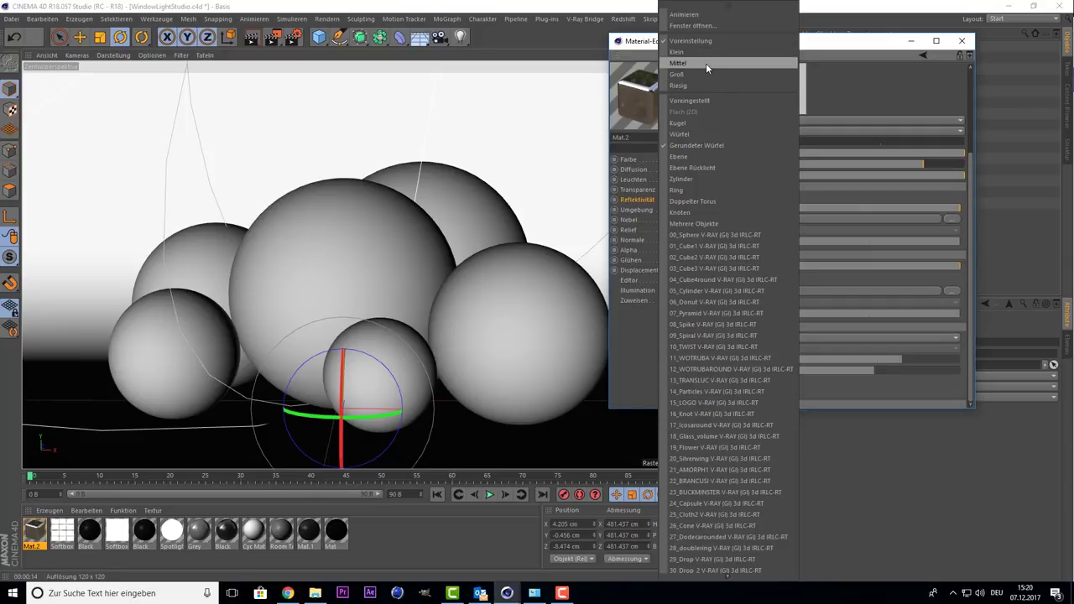
pyautogui.click(711, 122)
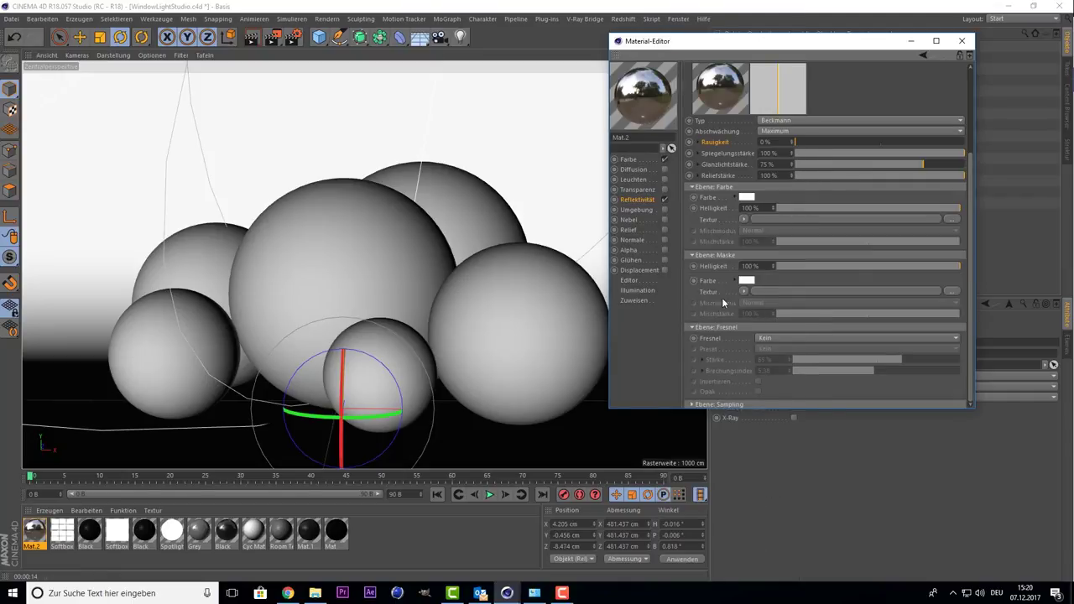
pyautogui.click(690, 327)
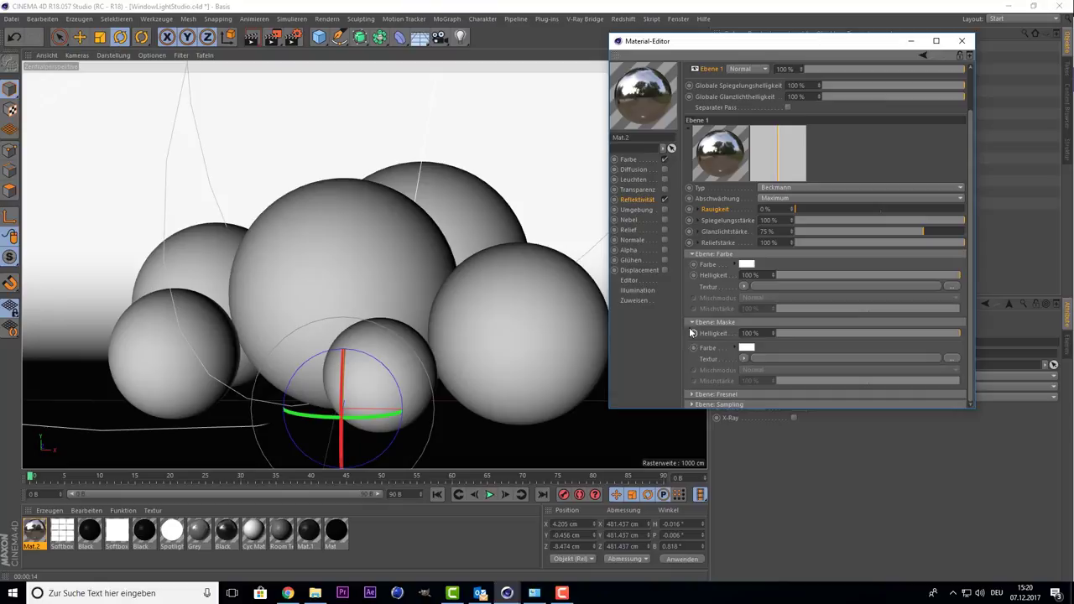
pyautogui.click(693, 405)
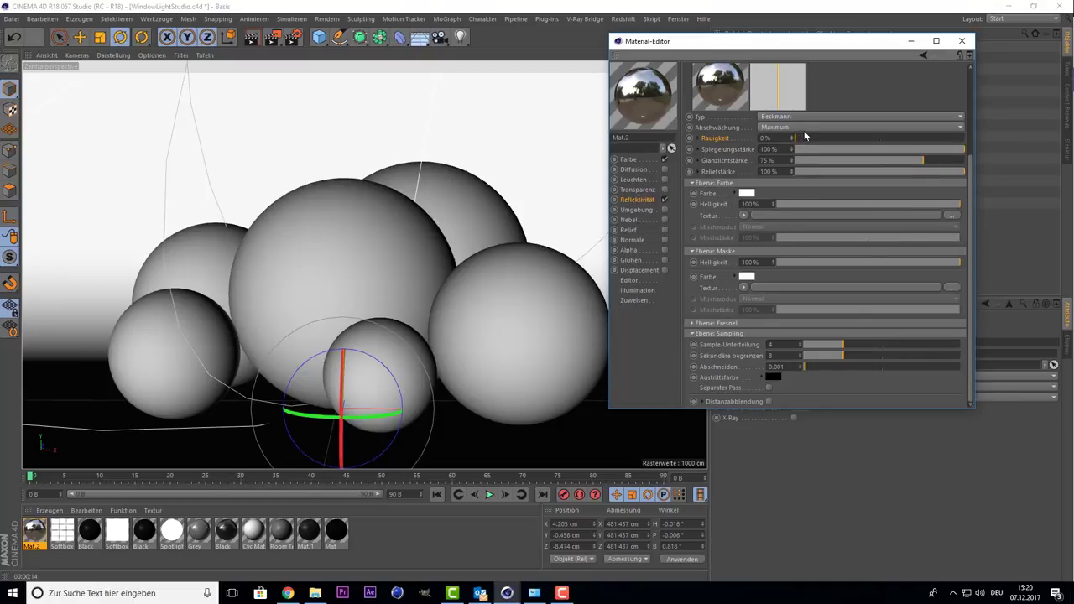
# Set the Beckmann layer's Rauigkeit to 53%, keeping Spiegelungsstärke at 100%.
pyautogui.moveTo(818, 139); pyautogui.dragTo(874, 142)
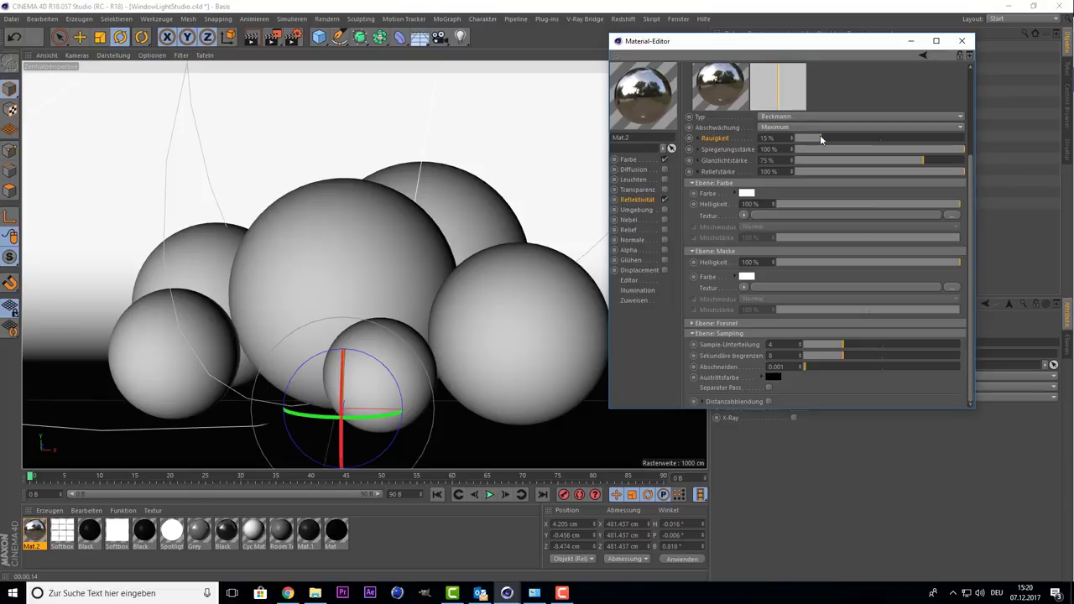
pyautogui.click(877, 148)
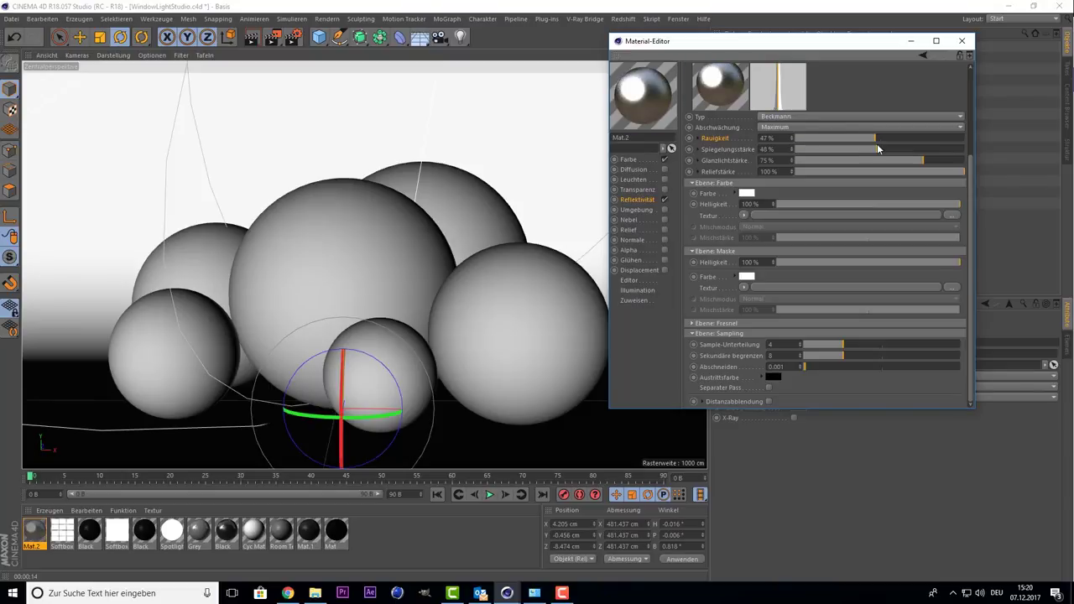
pyautogui.moveTo(885, 149); pyautogui.dragTo(987, 170)
pyautogui.click(886, 137)
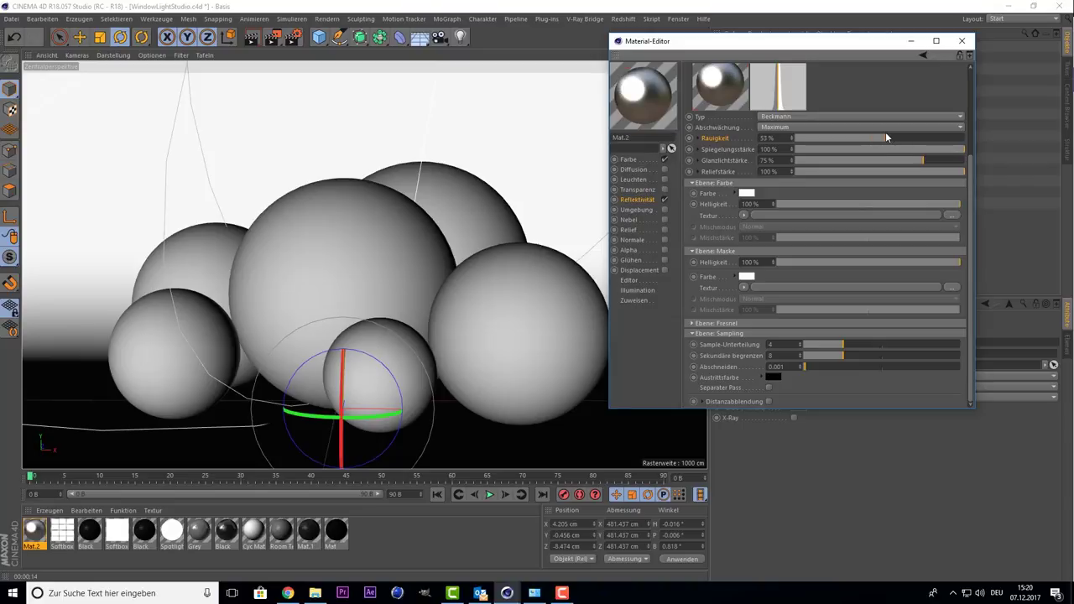
# Render the current view and raise Sample-Unterteilung to about 7.
pyautogui.click(252, 40)
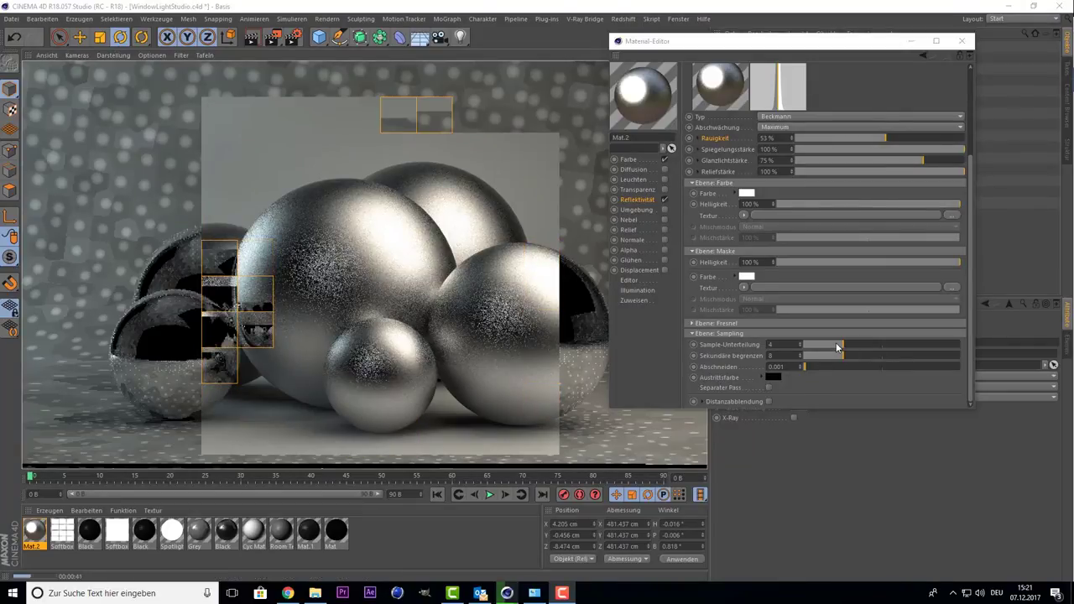
pyautogui.moveTo(838, 345); pyautogui.dragTo(891, 354)
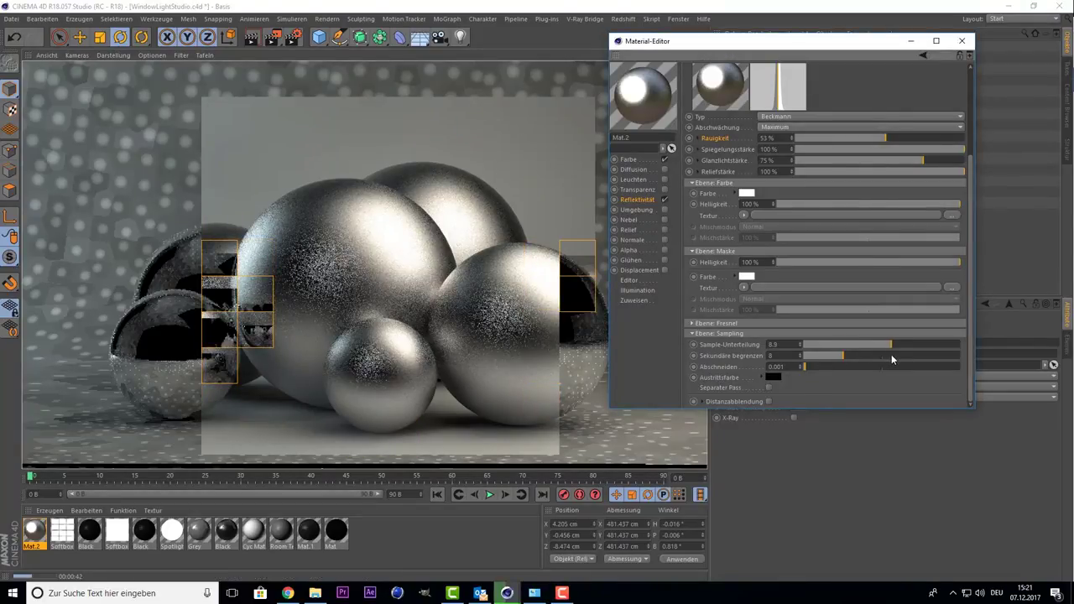
pyautogui.click(393, 183)
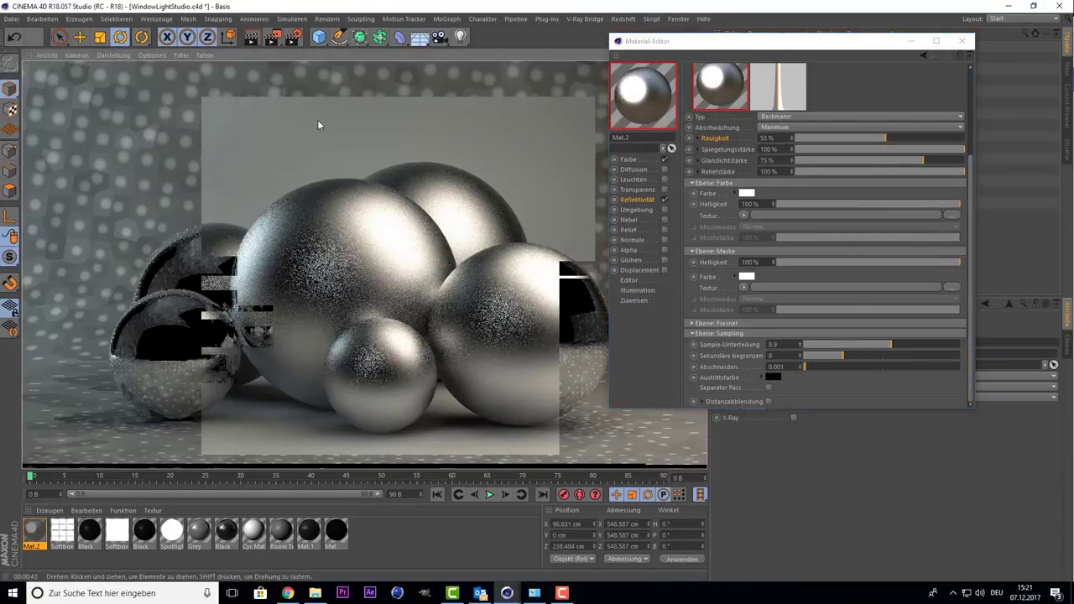
pyautogui.click(317, 203)
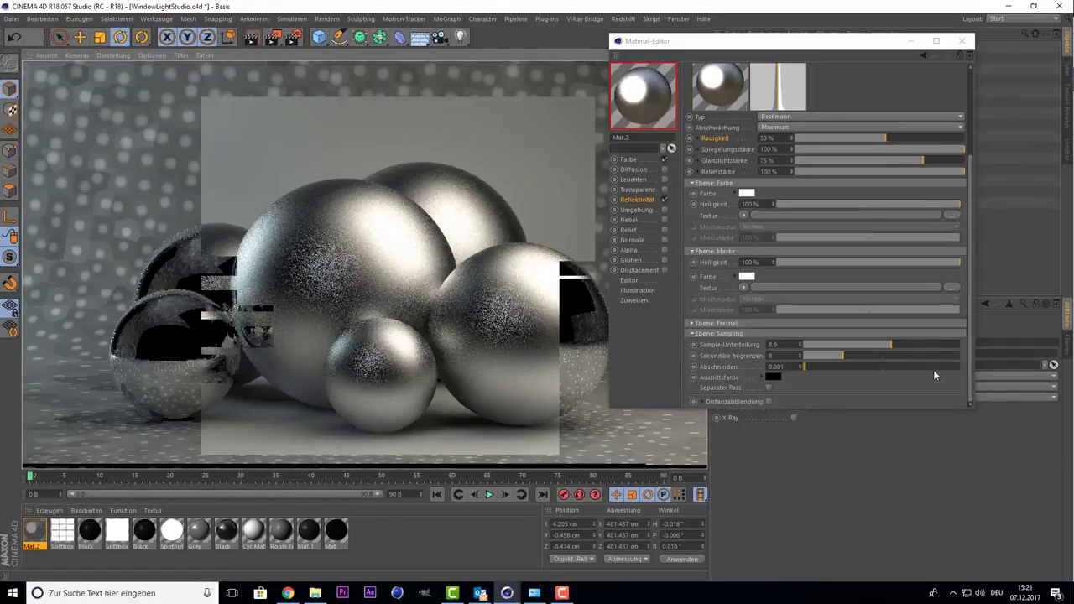
# Try Sample-Unterteilung values from 5.4 up to 9.2, re-rendering the view to compare.
pyautogui.moveTo(800, 344); pyautogui.dragTo(709, 386)
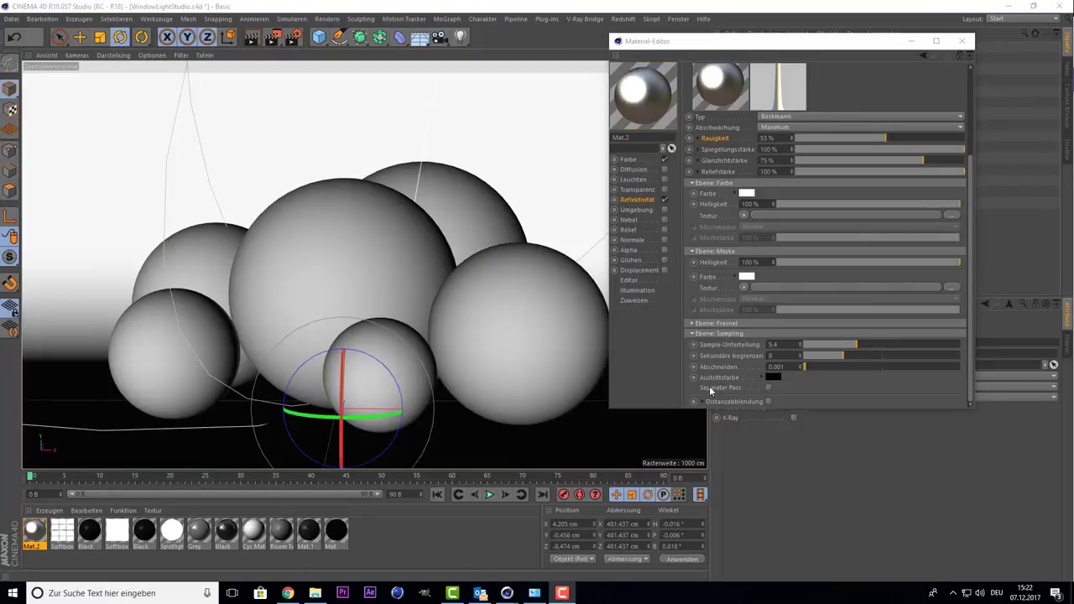
pyautogui.moveTo(854, 343); pyautogui.dragTo(876, 345)
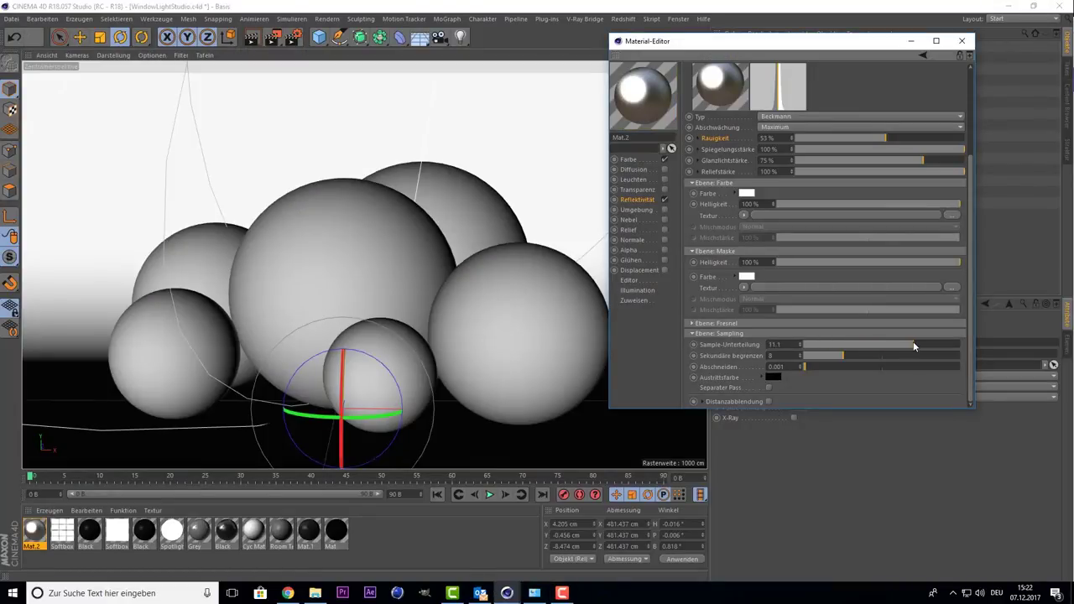
pyautogui.click(260, 45)
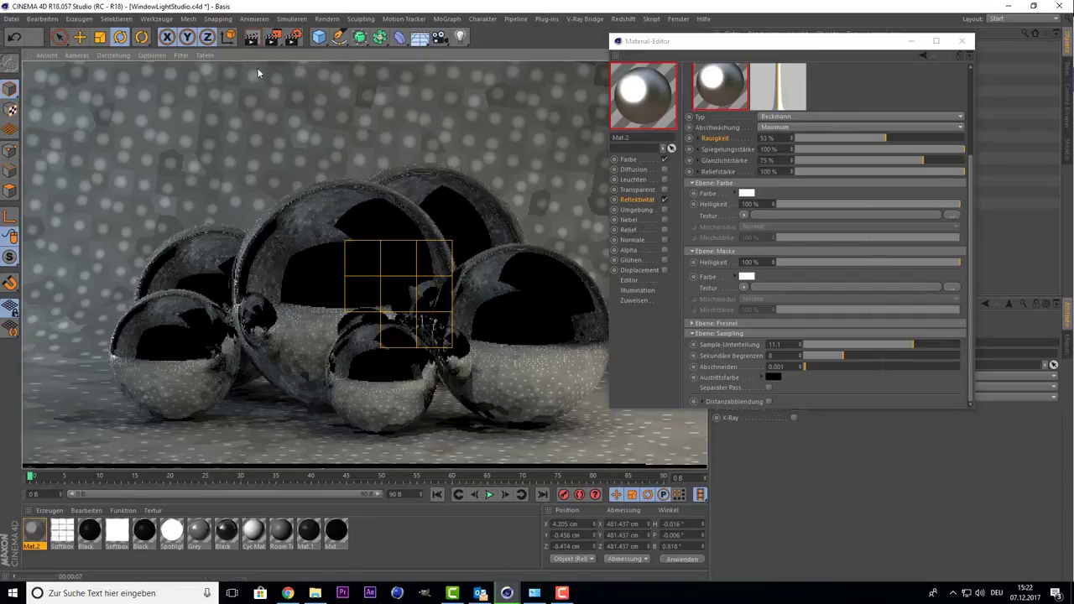
pyautogui.moveTo(883, 344); pyautogui.dragTo(895, 349)
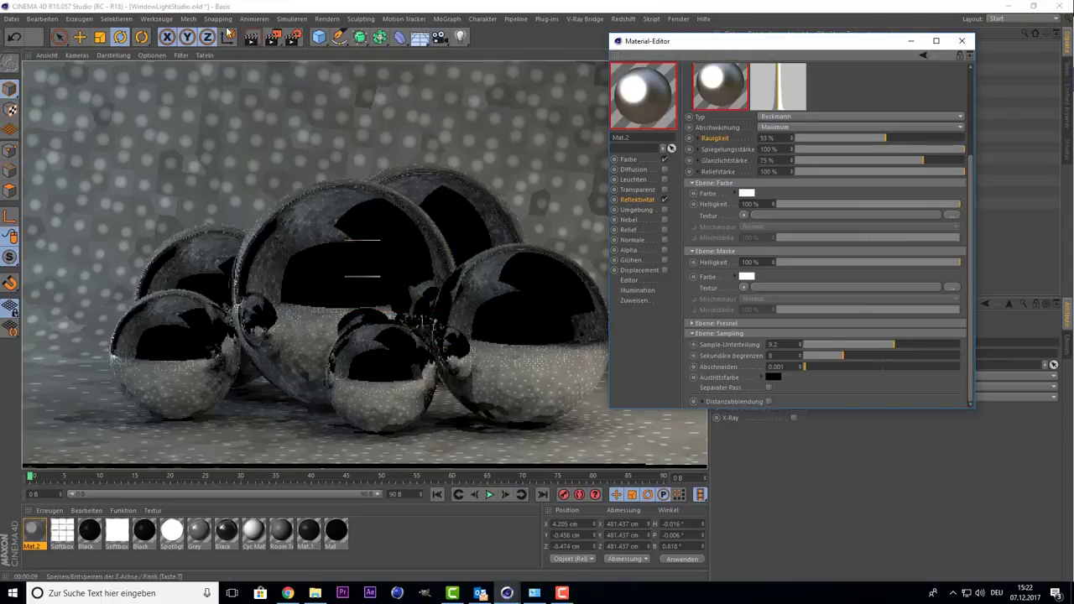
pyautogui.click(249, 40)
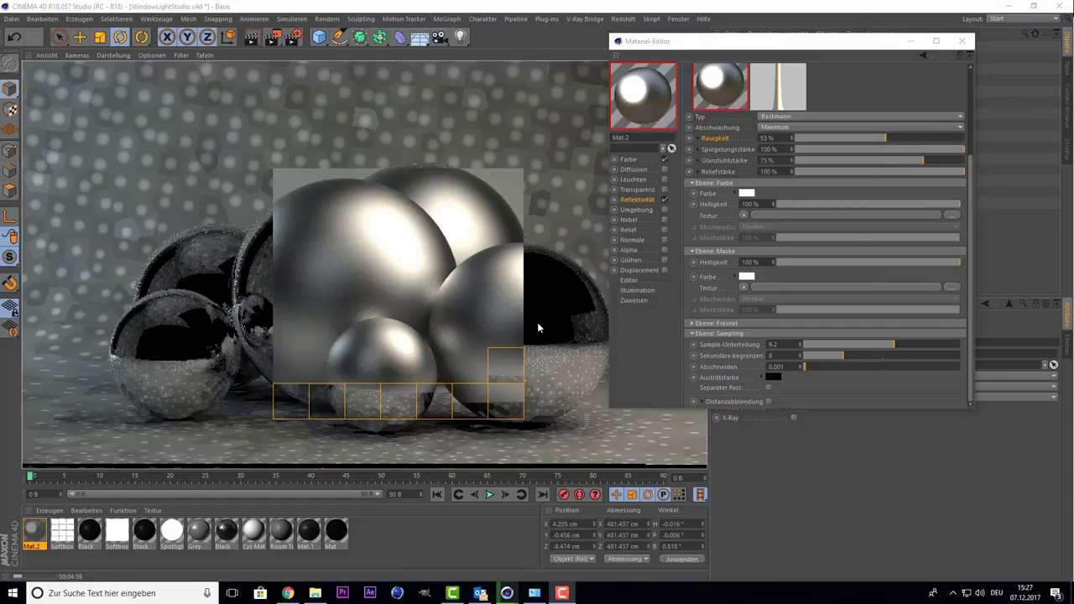
pyautogui.click(474, 288)
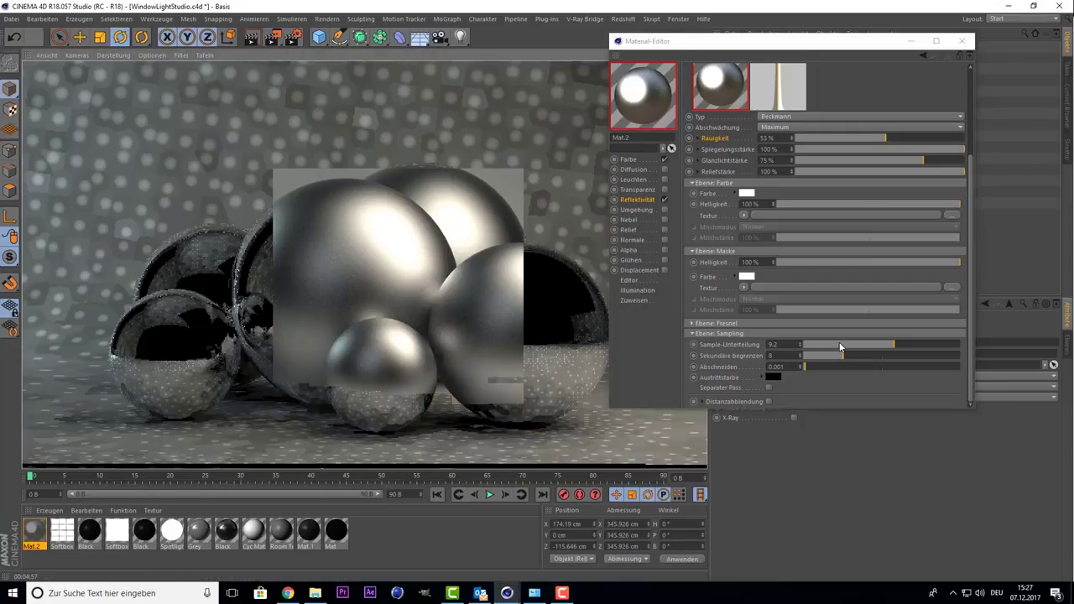
# Render the view with Sample-Unterteilung 0, then re-render at 4.9.
pyautogui.moveTo(840, 345); pyautogui.dragTo(758, 337)
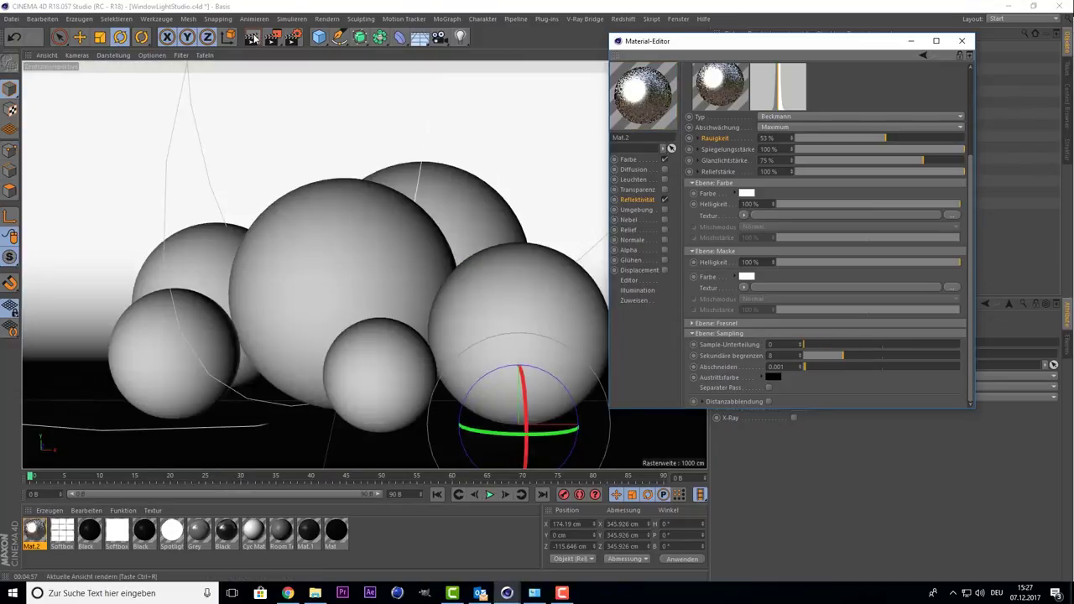
pyautogui.click(257, 38)
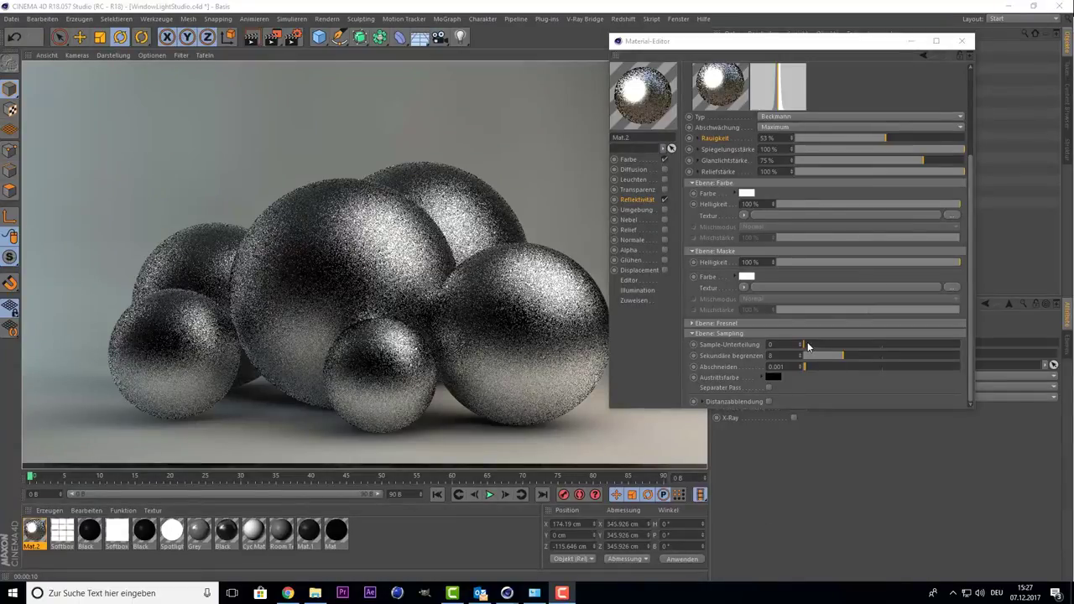
pyautogui.moveTo(807, 345); pyautogui.dragTo(851, 346)
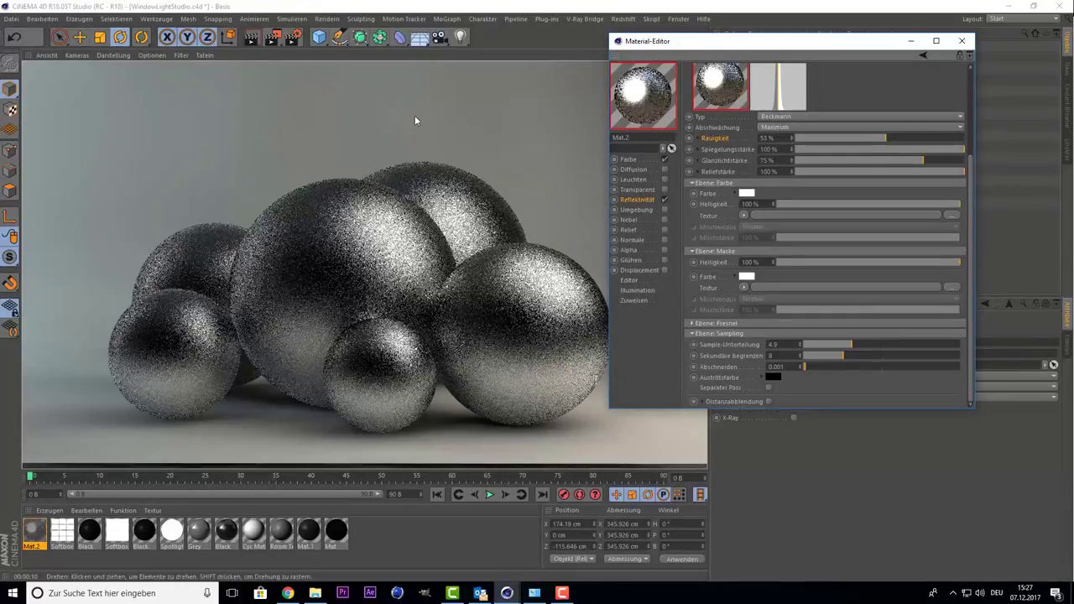
pyautogui.click(251, 38)
pyautogui.click(252, 39)
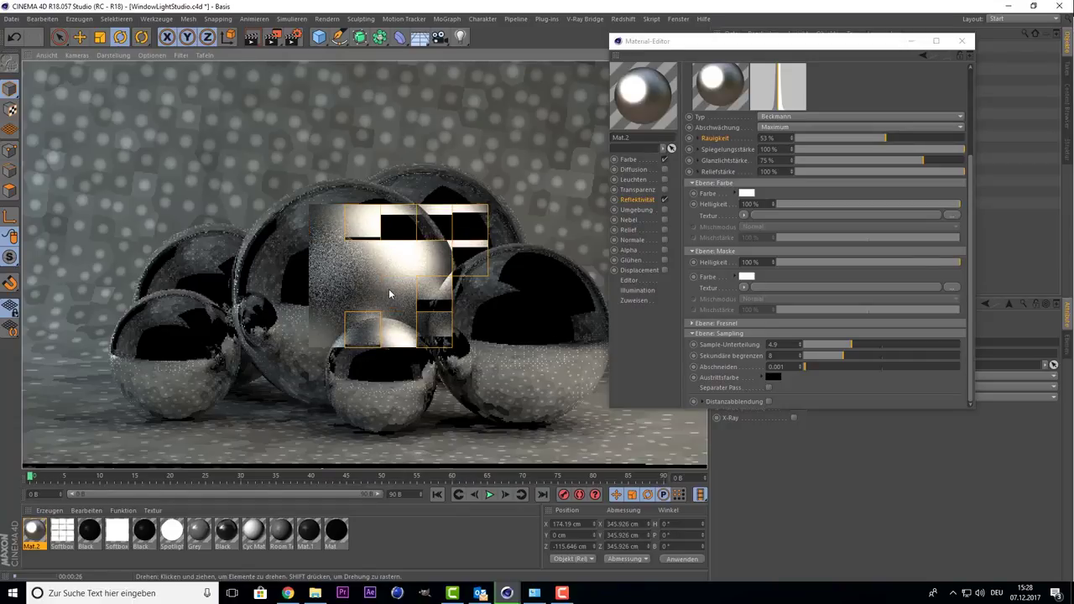
# Abort the running renders, set Sekundäre begrenzen to 0, and render to the Picture Viewer.
pyautogui.press('Escape')
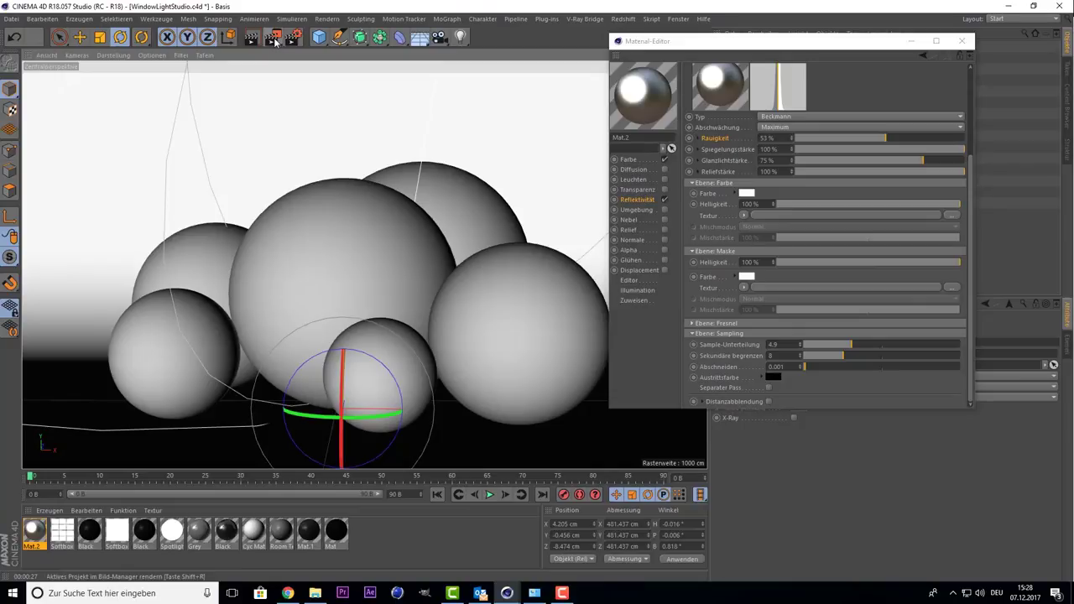
pyautogui.hotkey('shift', 'r')
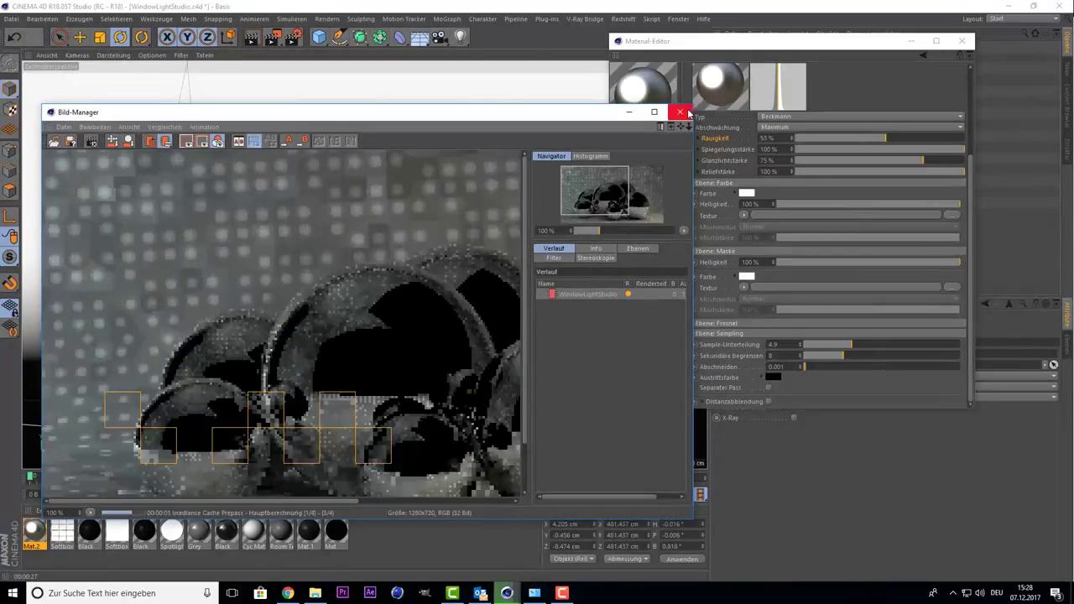
pyautogui.click(679, 112)
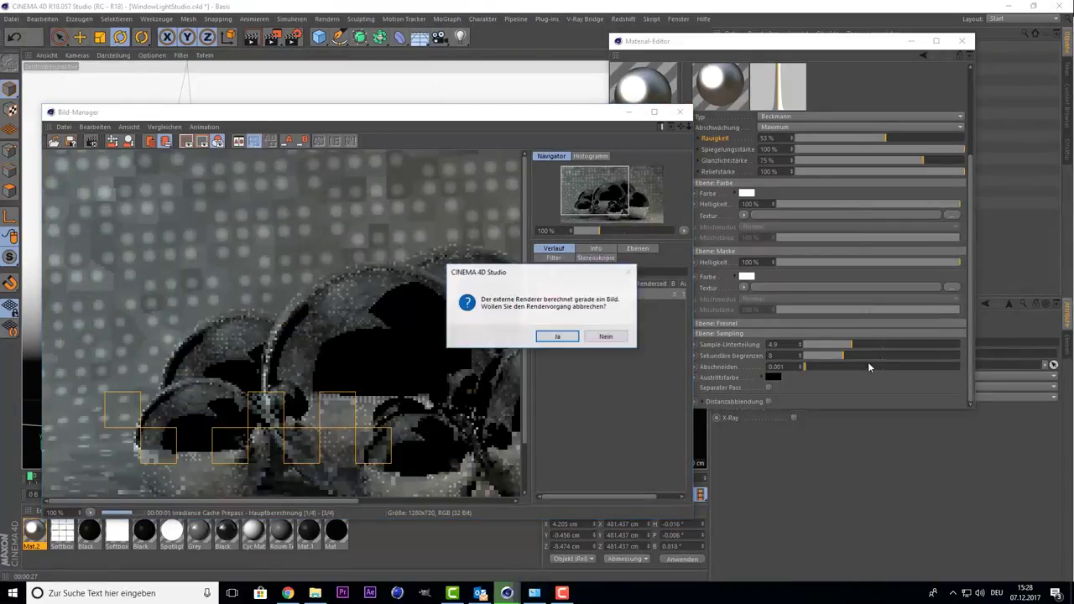
pyautogui.click(569, 338)
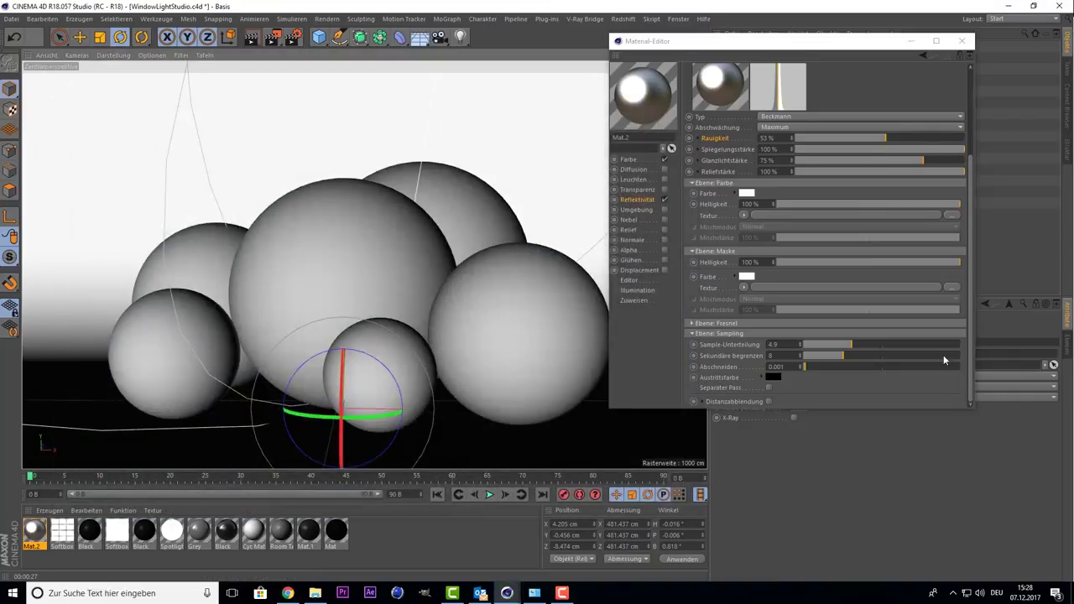
pyautogui.moveTo(839, 356); pyautogui.dragTo(796, 353)
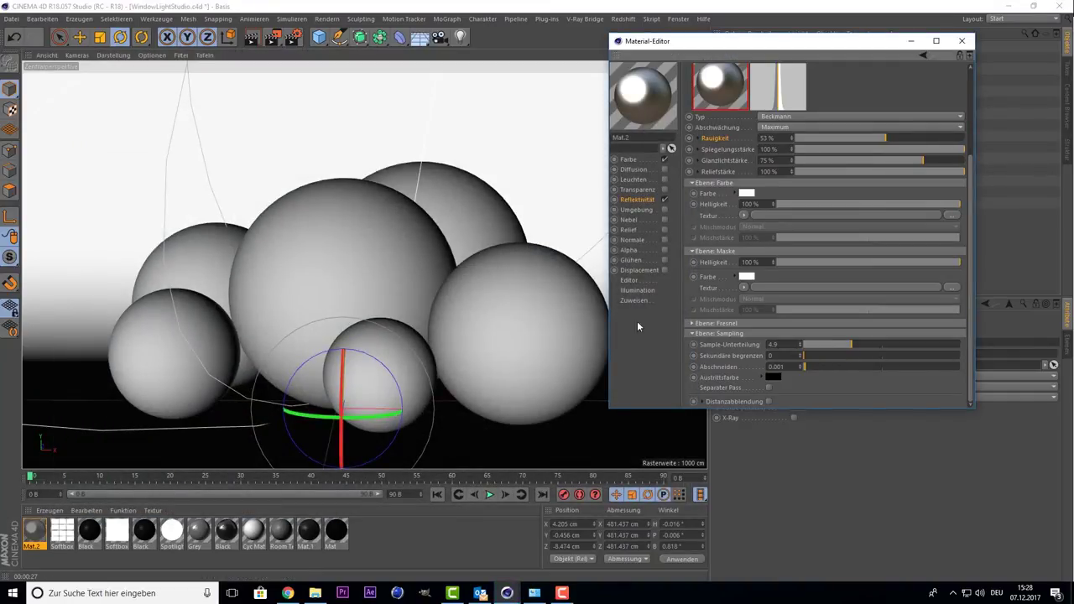
pyautogui.click(277, 44)
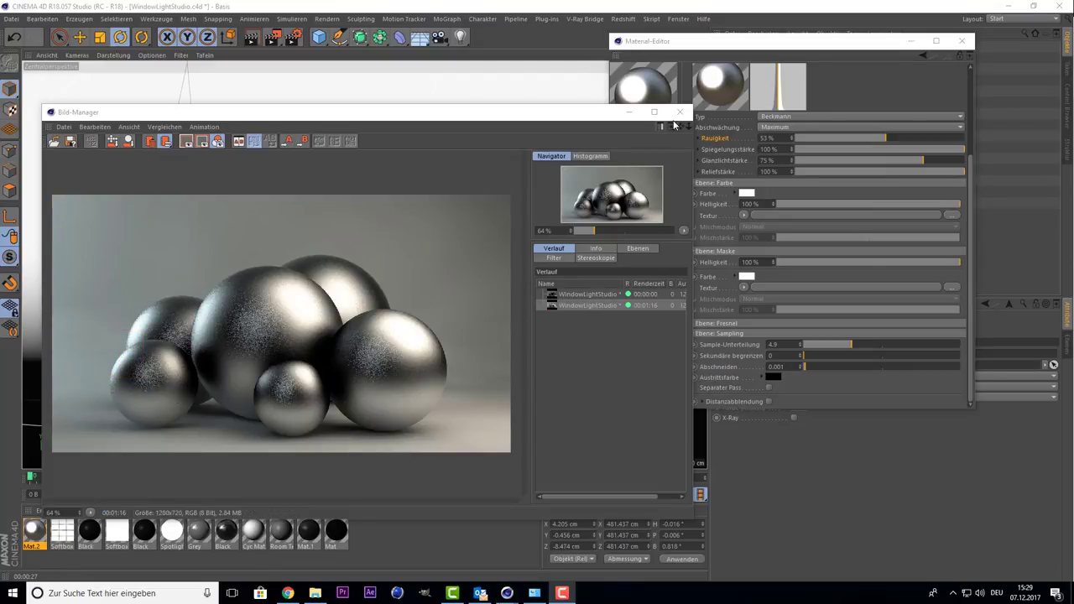
# Raise Sekundäre begrenzen to 32 and re-render the view to check the smoother spheres.
pyautogui.click(680, 112)
pyautogui.moveTo(830, 356); pyautogui.dragTo(1010, 360)
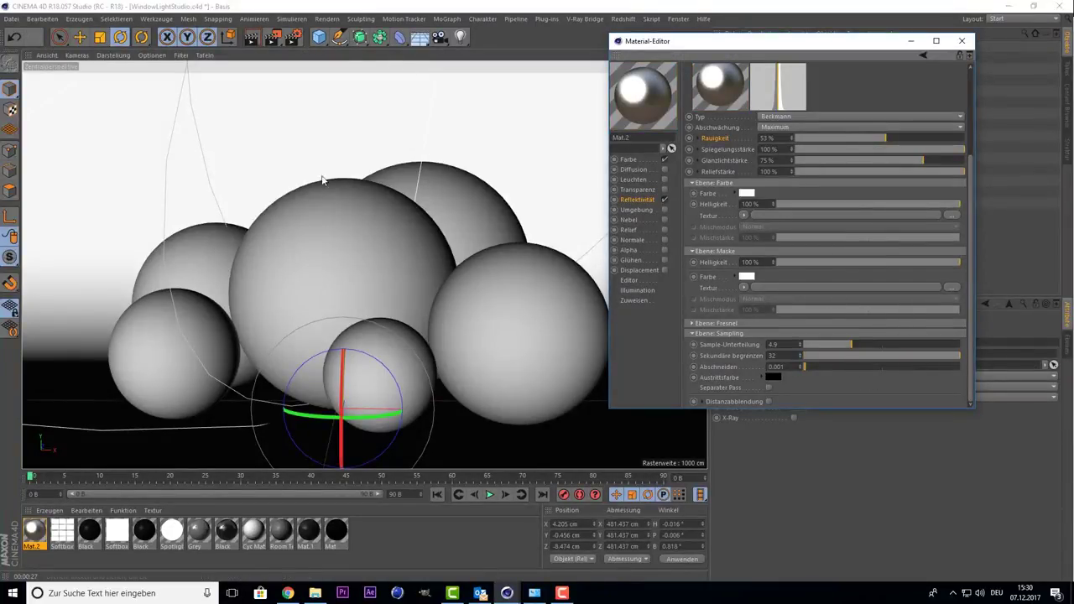
pyautogui.click(252, 38)
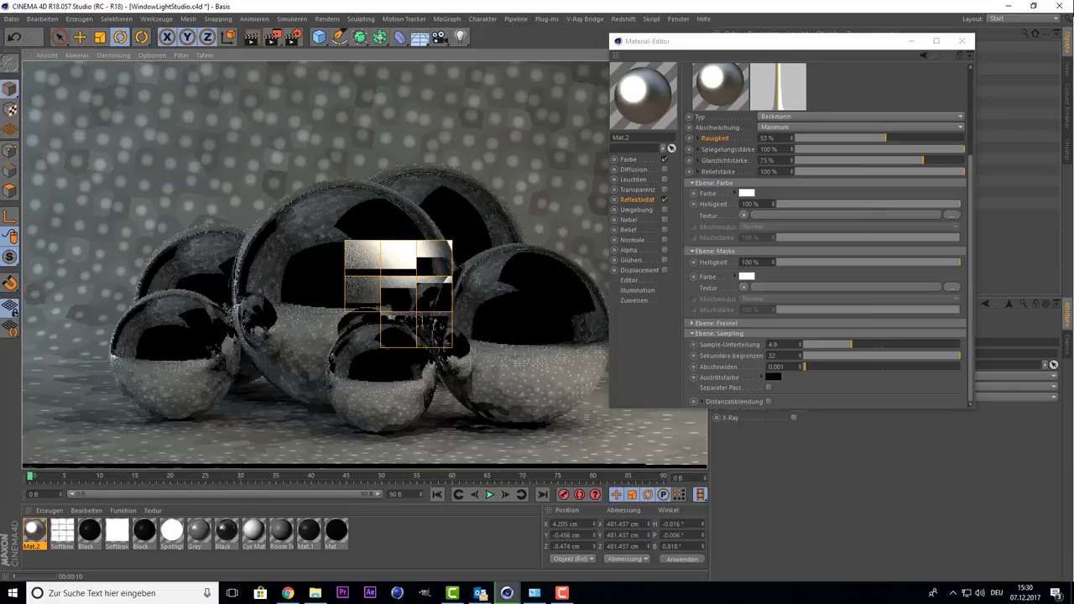
pyautogui.hotkey('ctrl', 'r')
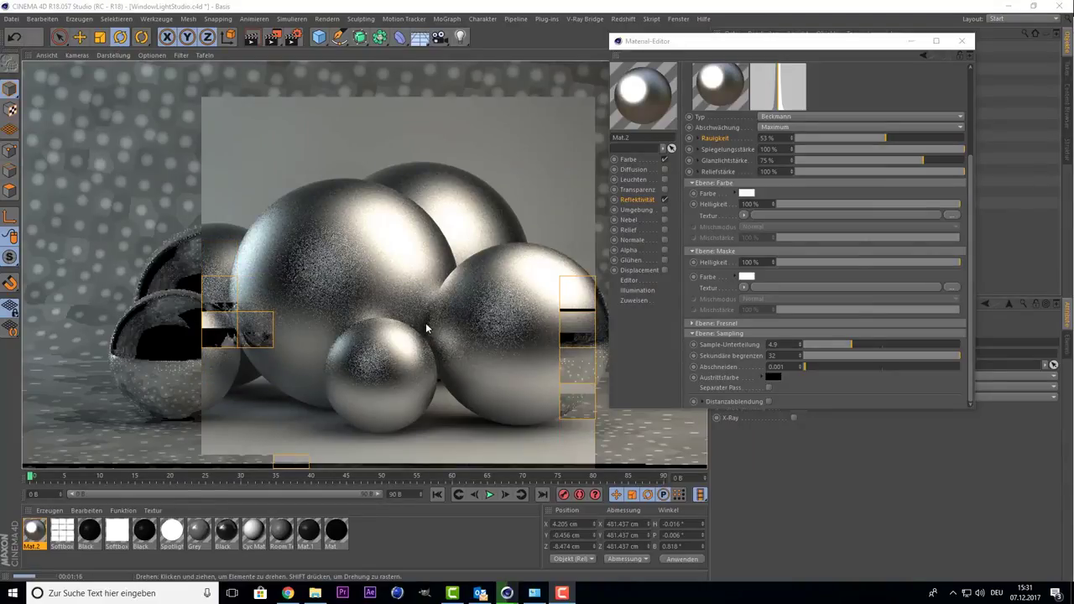
pyautogui.moveTo(762, 41)
pyautogui.mouseDown()
pyautogui.moveTo(807, 59)
pyautogui.moveTo(830, 47)
pyautogui.moveTo(829, 31)
pyautogui.moveTo(778, 44)
pyautogui.mouseUp()
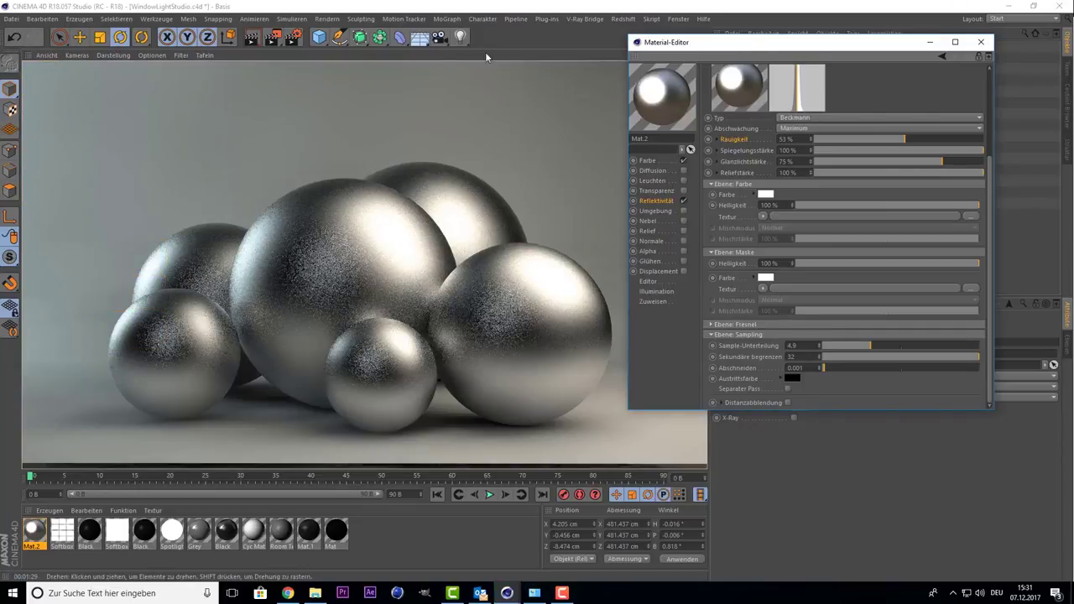
pyautogui.click(273, 41)
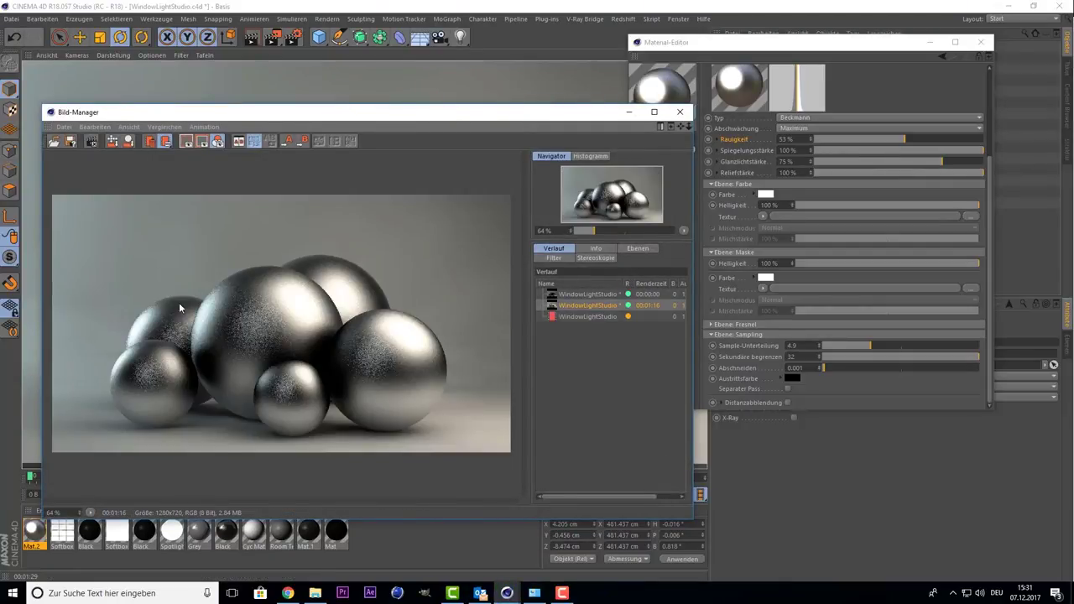
pyautogui.click(560, 295)
pyautogui.click(568, 306)
pyautogui.click(570, 318)
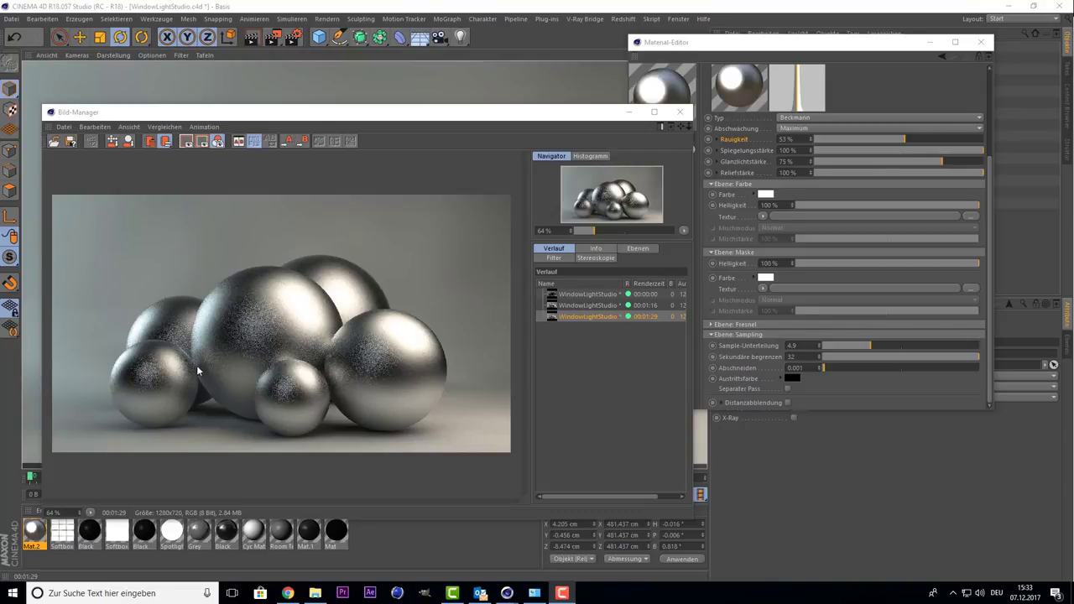
pyautogui.click(585, 307)
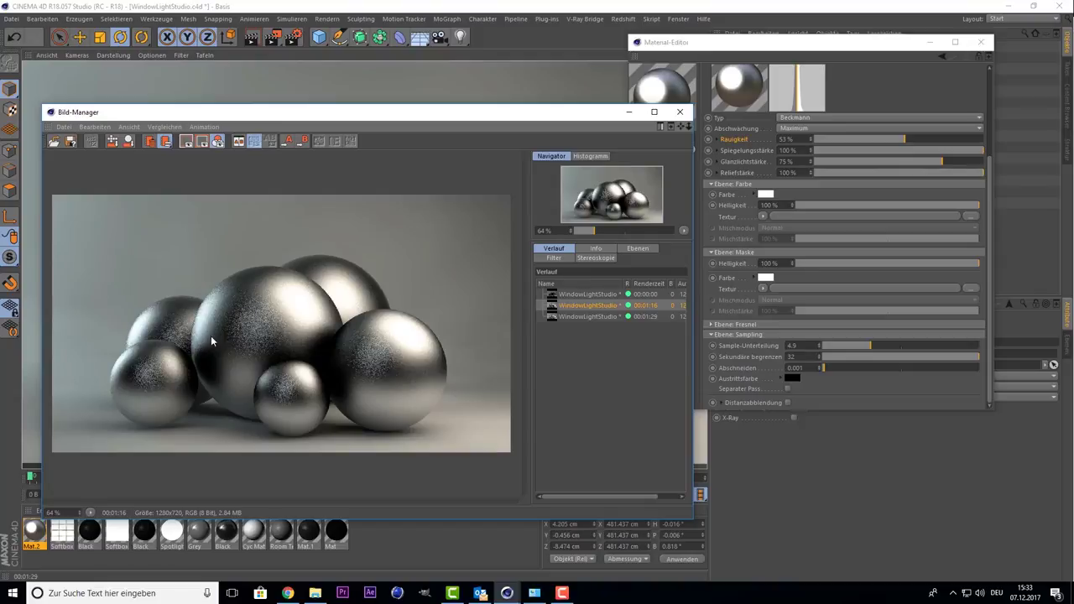
pyautogui.click(682, 112)
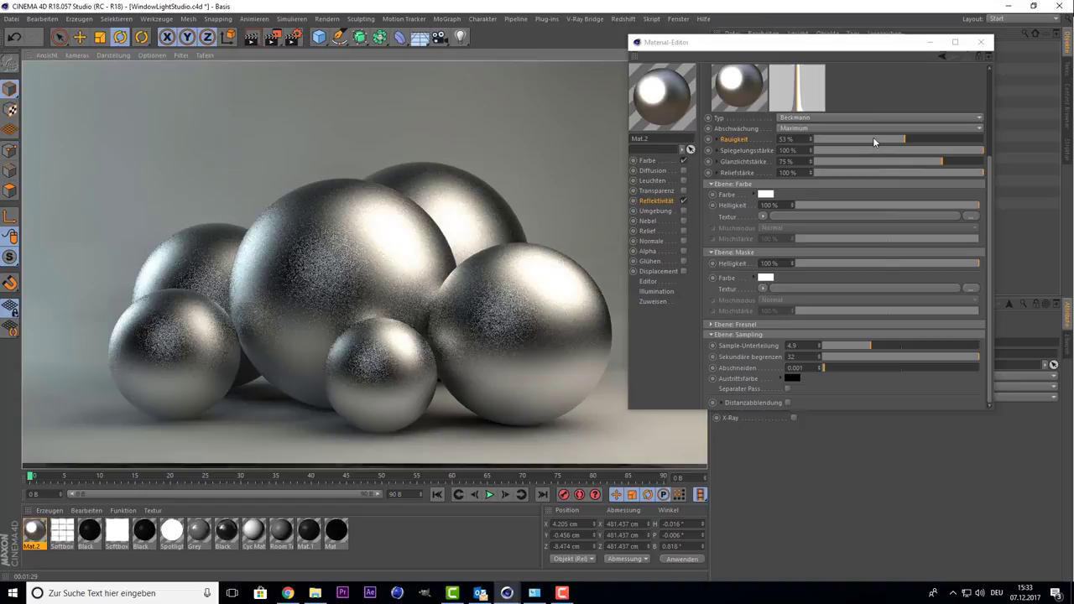
# Set the Beckmann Rauigkeit to 0% and load a Fresnel texture into the Farbe layer.
pyautogui.moveTo(873, 138); pyautogui.dragTo(814, 137)
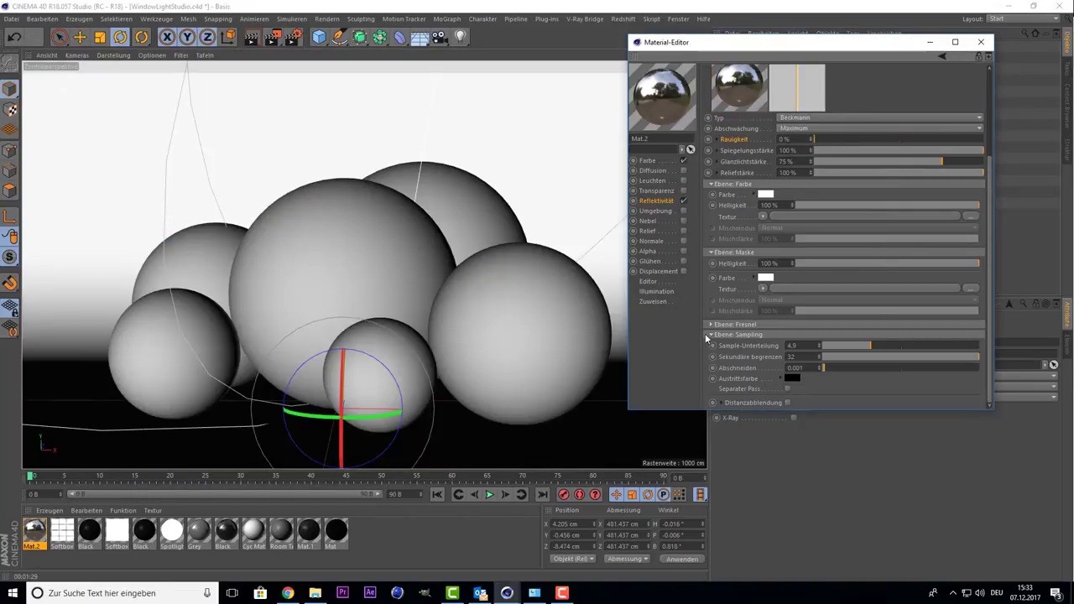
pyautogui.click(764, 292)
pyautogui.click(765, 292)
pyautogui.click(763, 218)
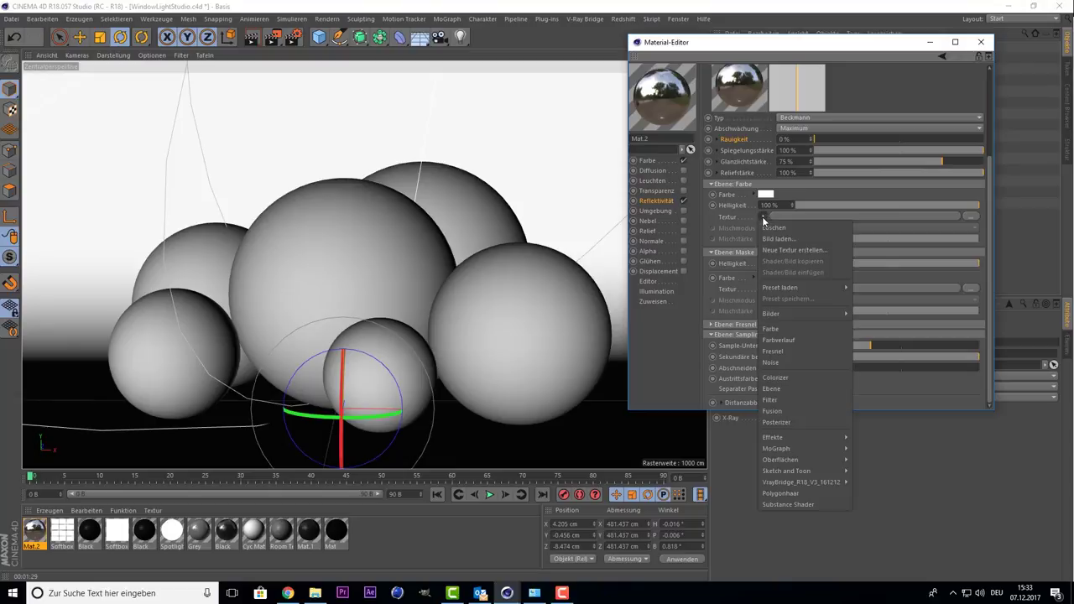
pyautogui.click(810, 351)
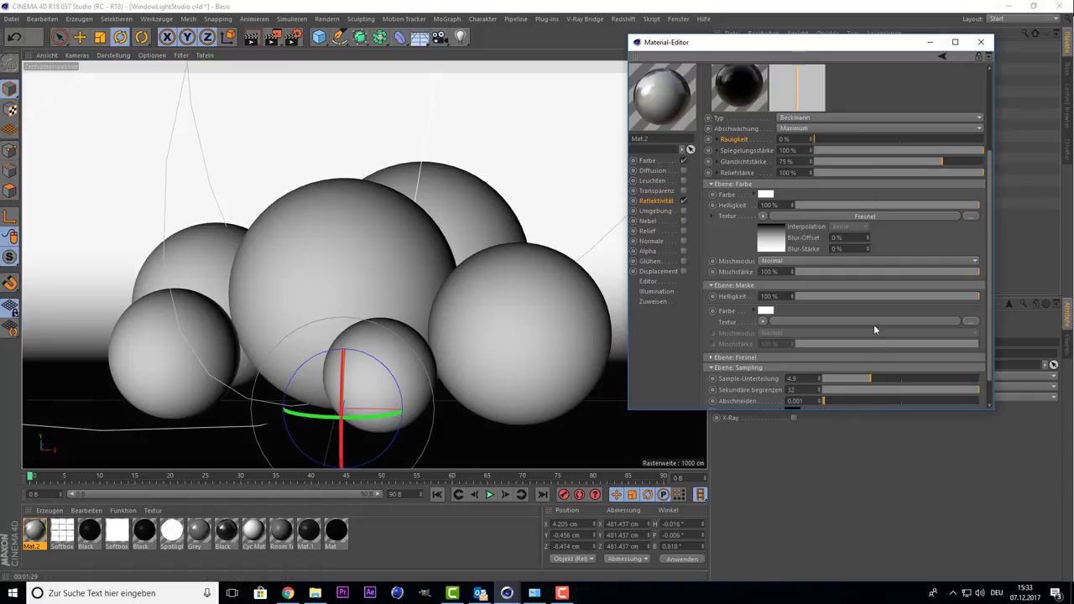
pyautogui.click(255, 39)
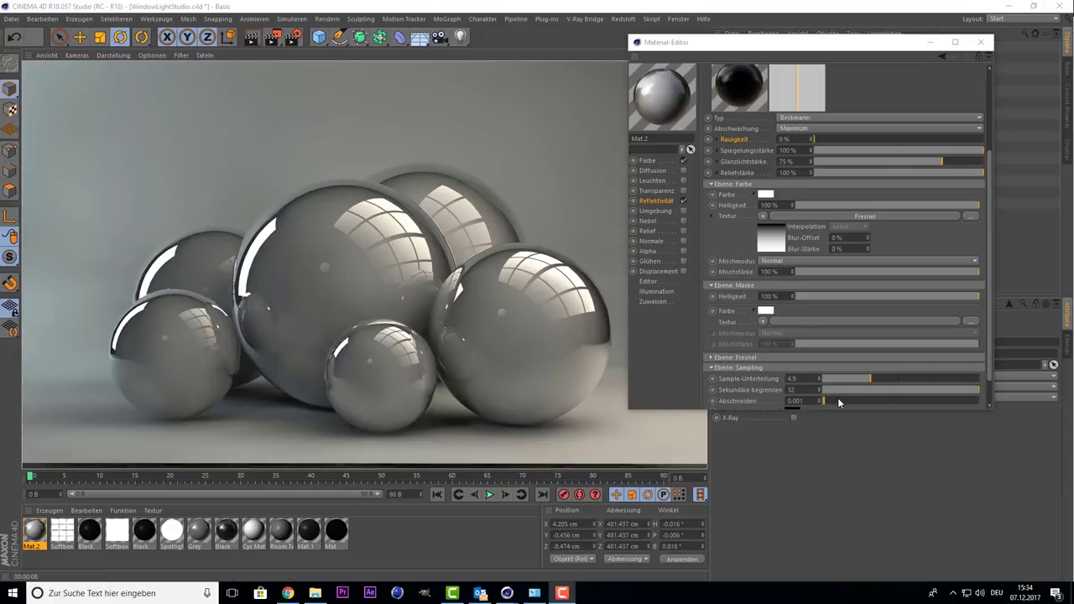
pyautogui.moveTo(837, 401); pyautogui.dragTo(978, 400)
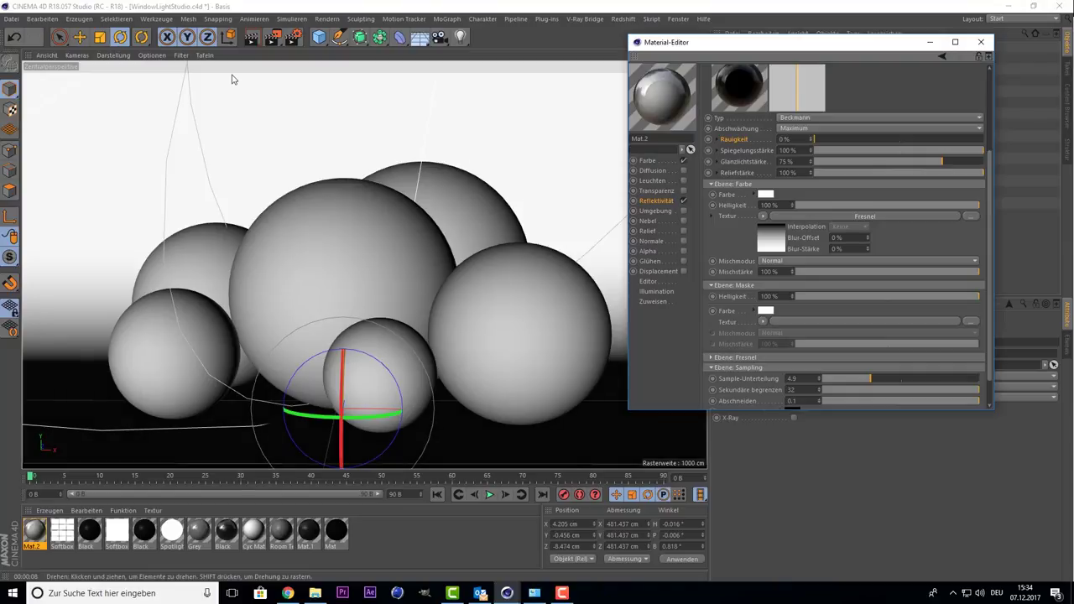
pyautogui.click(252, 37)
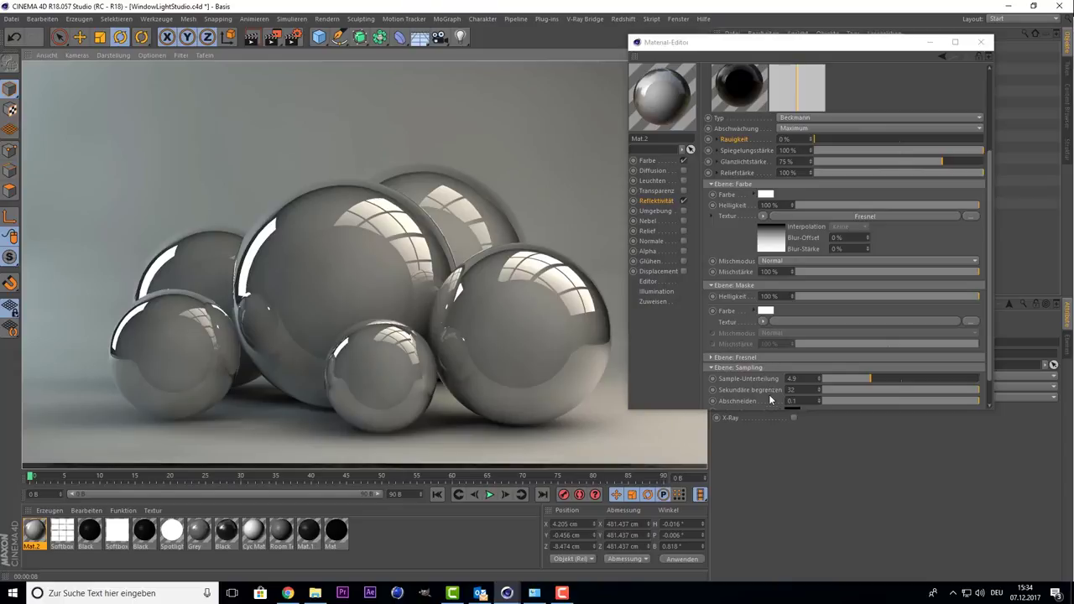
pyautogui.scroll(-1, 760, 398)
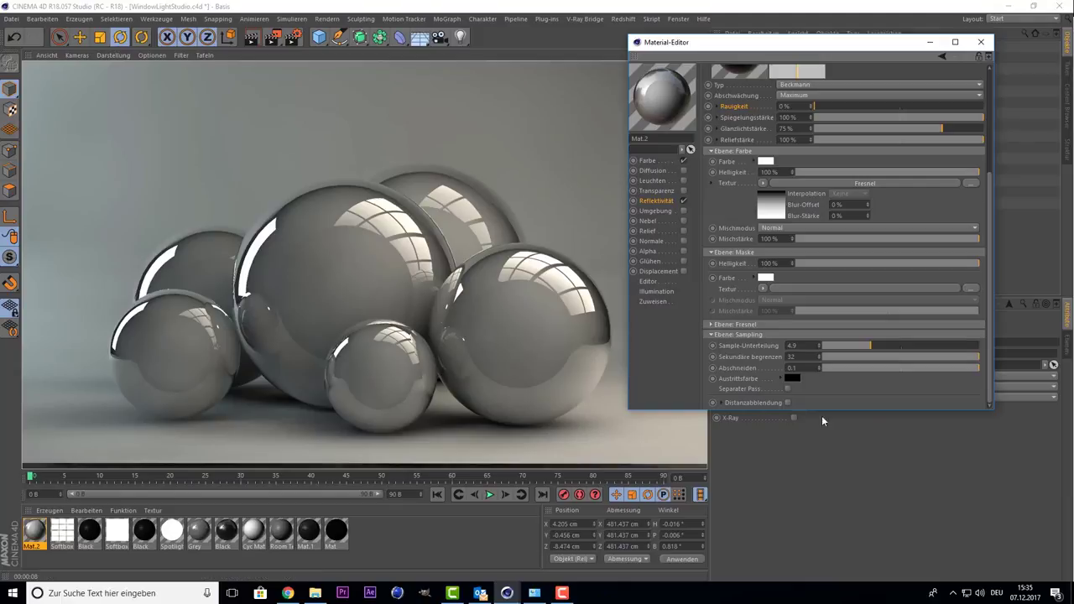
pyautogui.moveTo(841, 370); pyautogui.dragTo(829, 369)
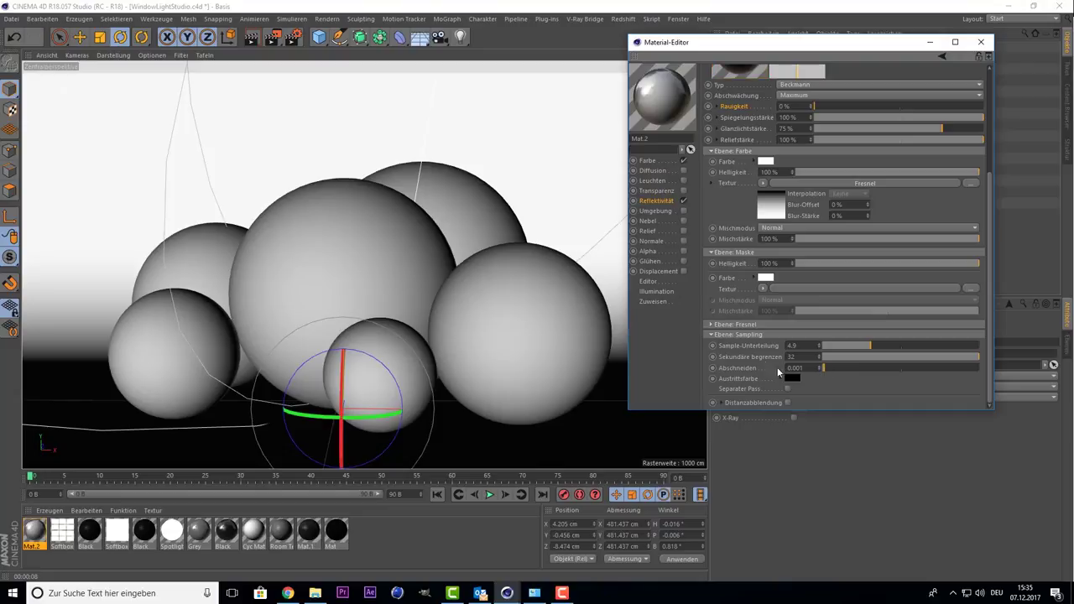
# Remove the Fresnel texture from the Farbe layer and re-render the view as mirror chrome.
pyautogui.click(762, 289)
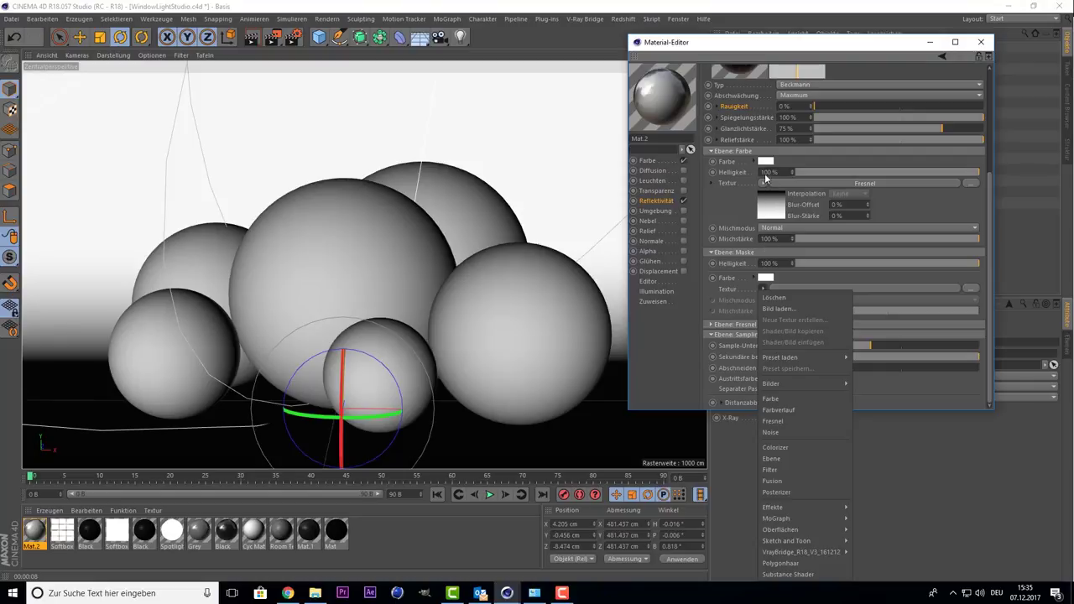
pyautogui.press('Escape')
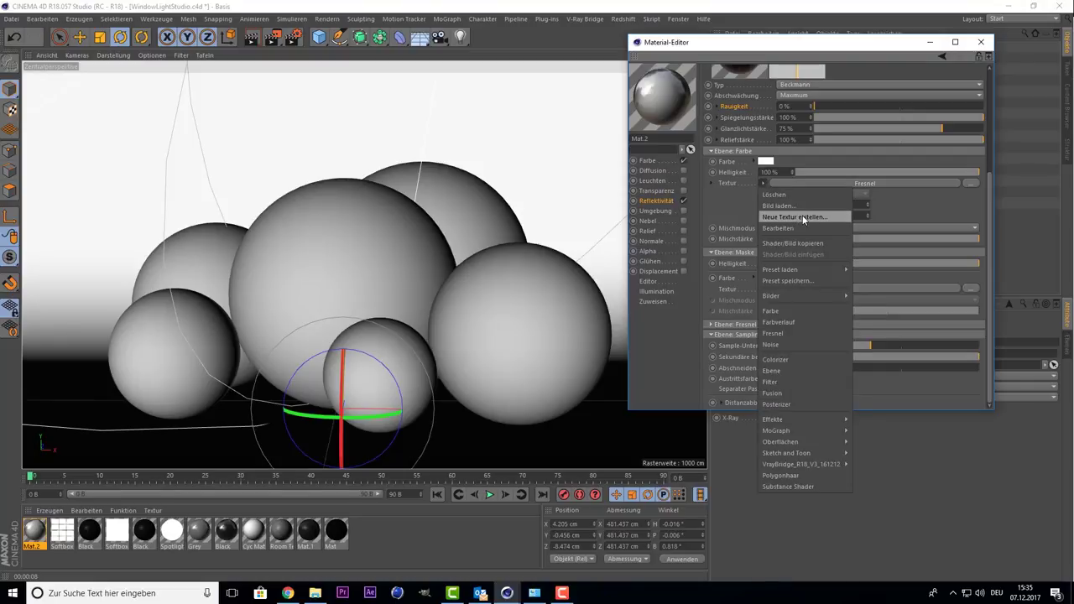
pyautogui.click(792, 196)
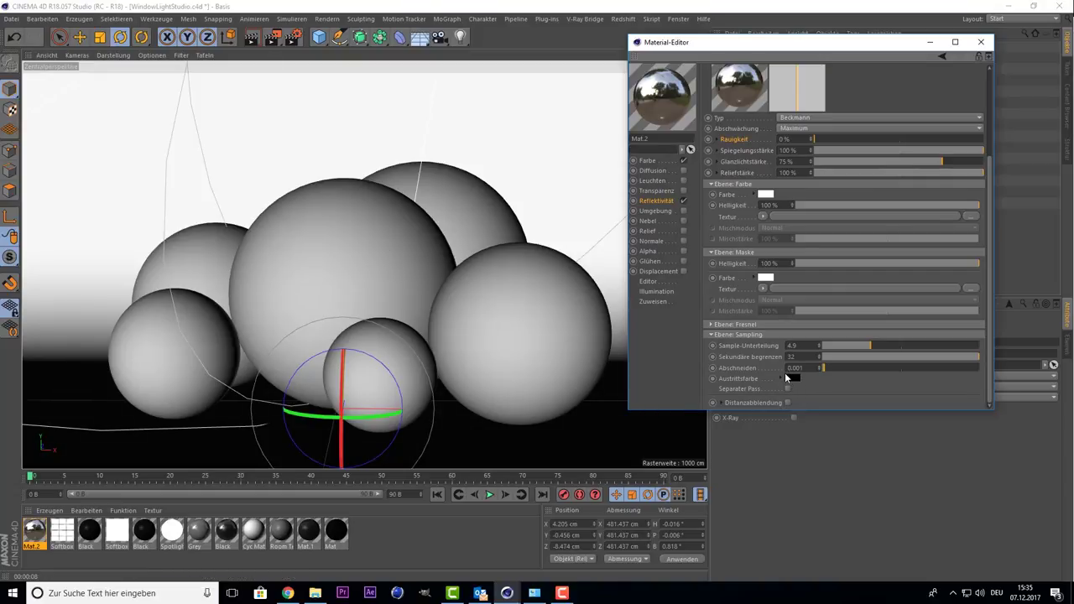
pyautogui.click(256, 42)
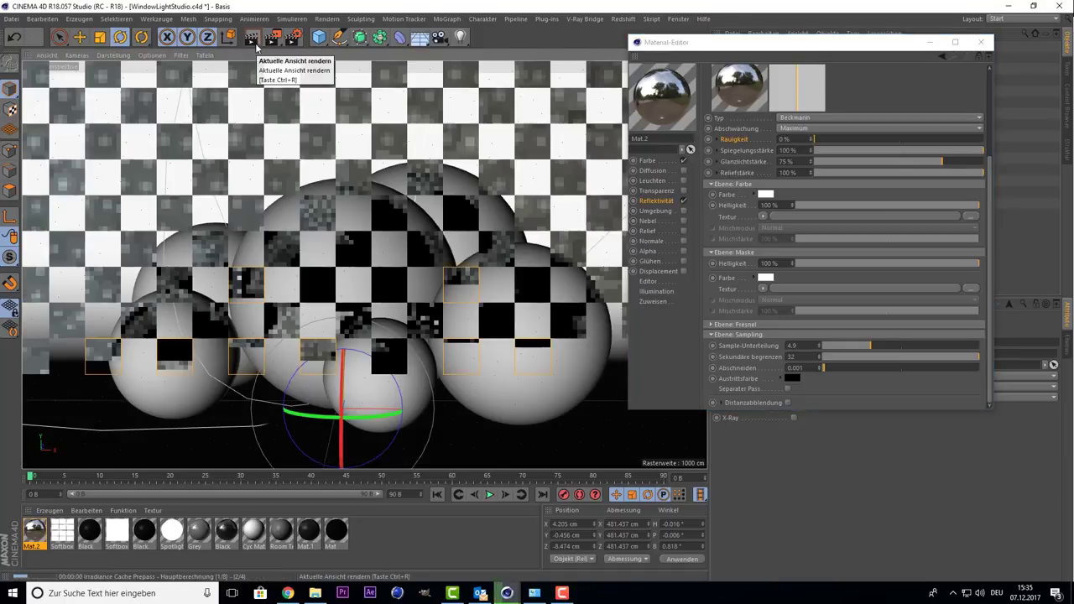
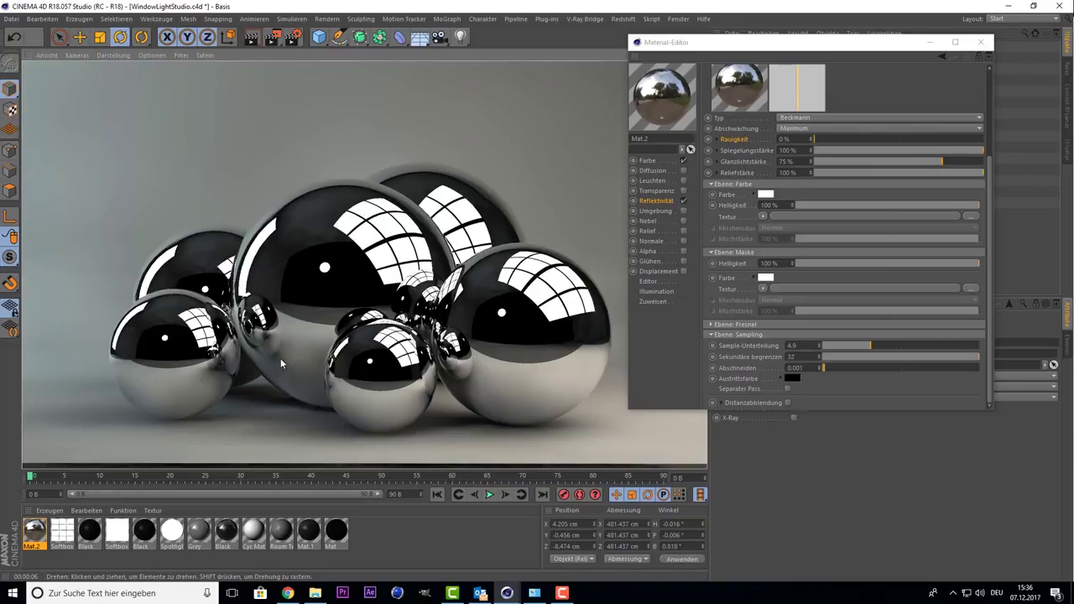
# Set Mat.2's reflection layer exit colour (Austrittsfarbe) to a saturated red.
pyautogui.click(792, 378)
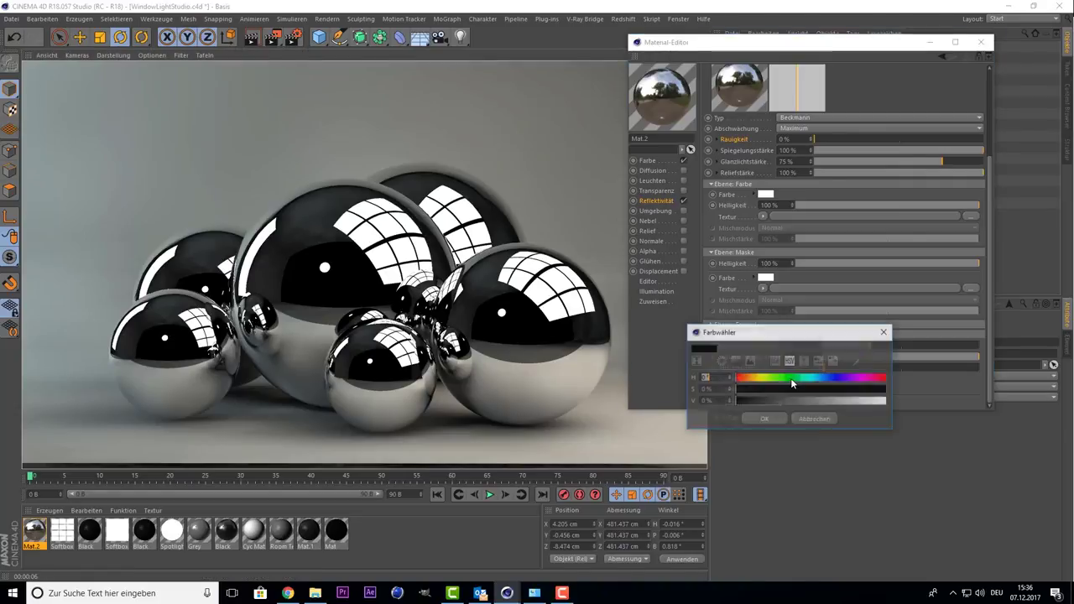
pyautogui.moveTo(825, 379); pyautogui.dragTo(881, 379)
pyautogui.click(877, 389)
pyautogui.click(881, 400)
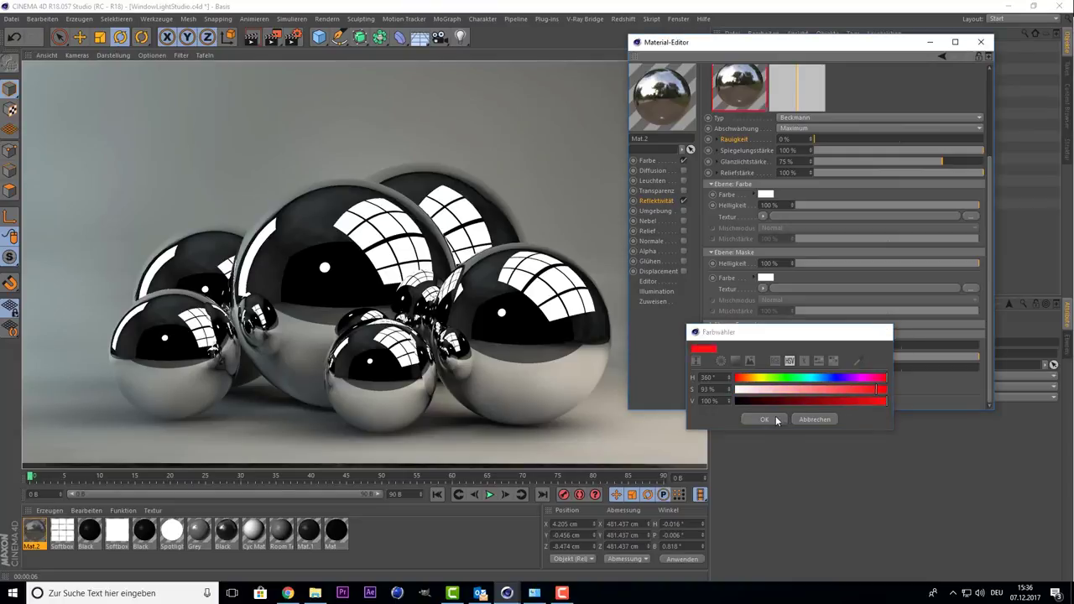
pyautogui.click(763, 419)
# Test-render the viewport to see the red patches, then bring up the render settings.
pyautogui.click(251, 36)
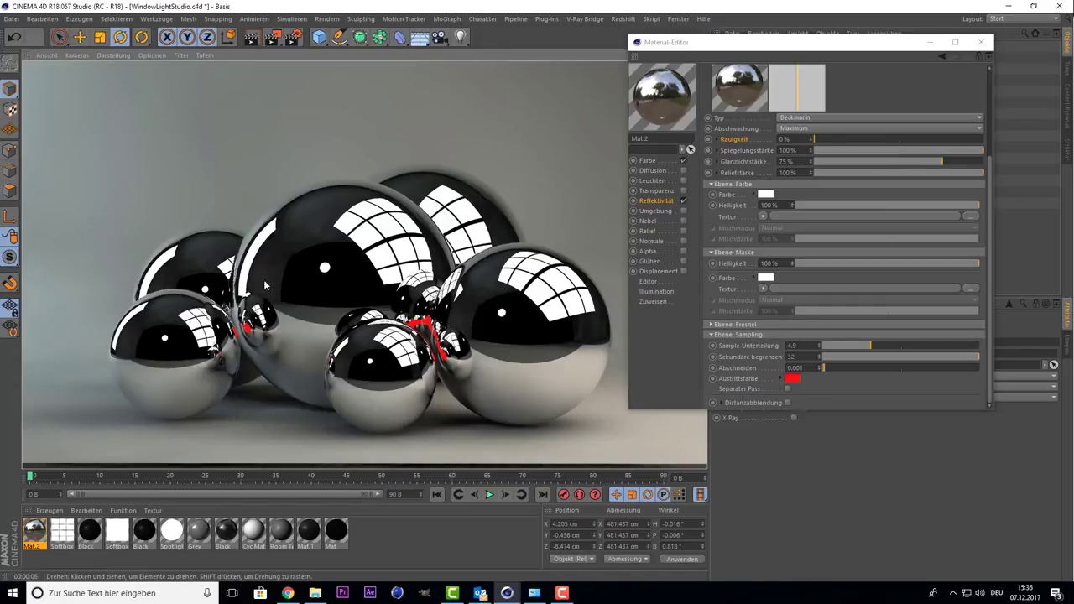
pyautogui.click(292, 36)
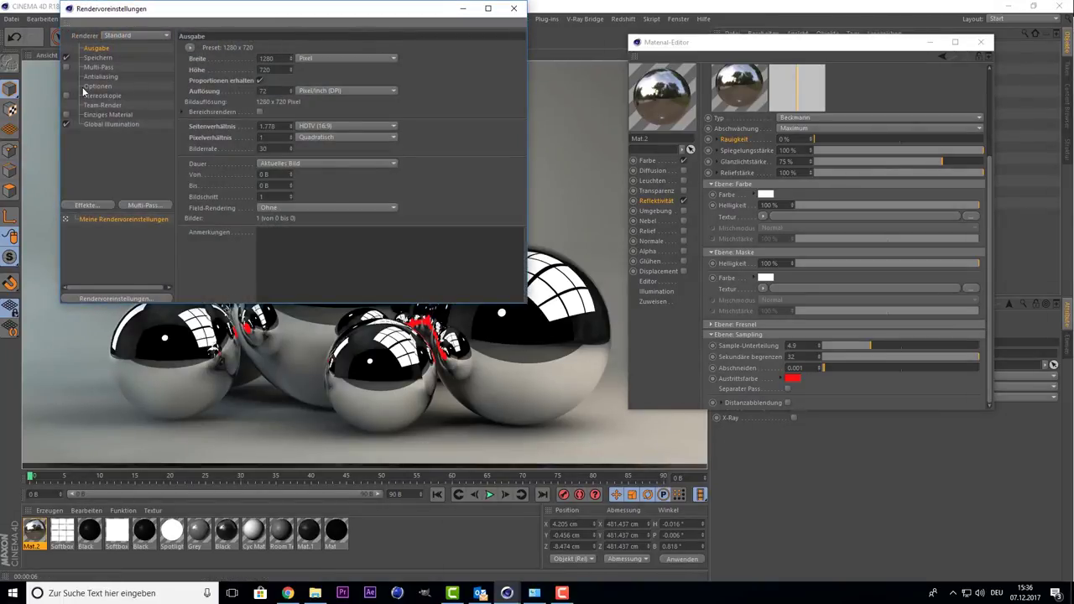
# Raise the render Reflection Depth (Reflexionstiefe) from 5 to 20 and close the render settings.
pyautogui.click(93, 87)
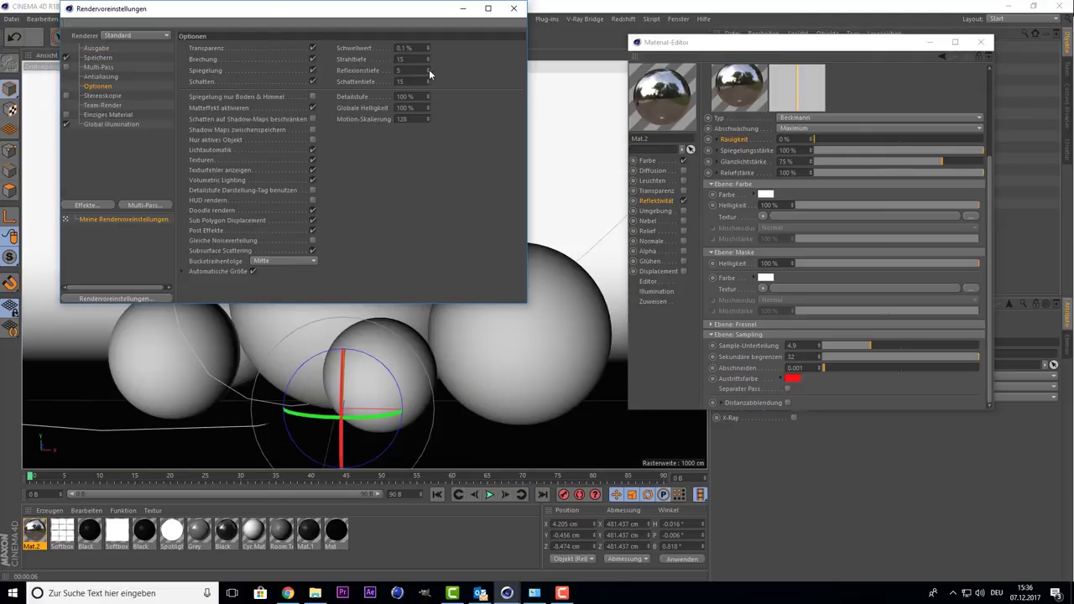
pyautogui.moveTo(380, 10); pyautogui.dragTo(823, 73)
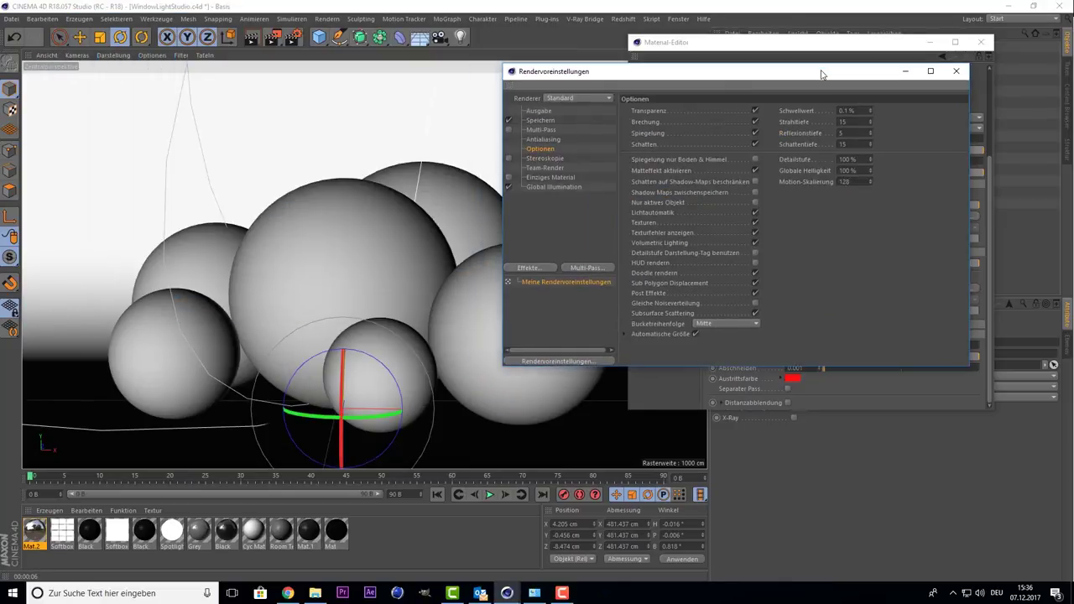
pyautogui.click(871, 131)
pyautogui.moveTo(871, 132); pyautogui.dragTo(871, 124)
pyautogui.click(956, 70)
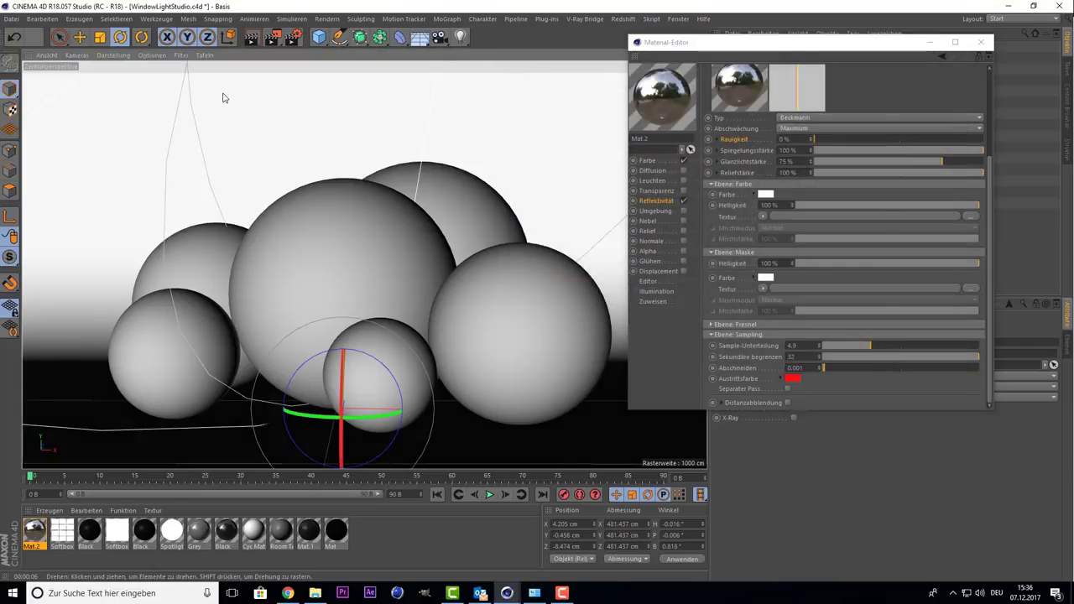
# Render the viewport, then zoom in on the spheres and render the close-up.
pyautogui.click(252, 39)
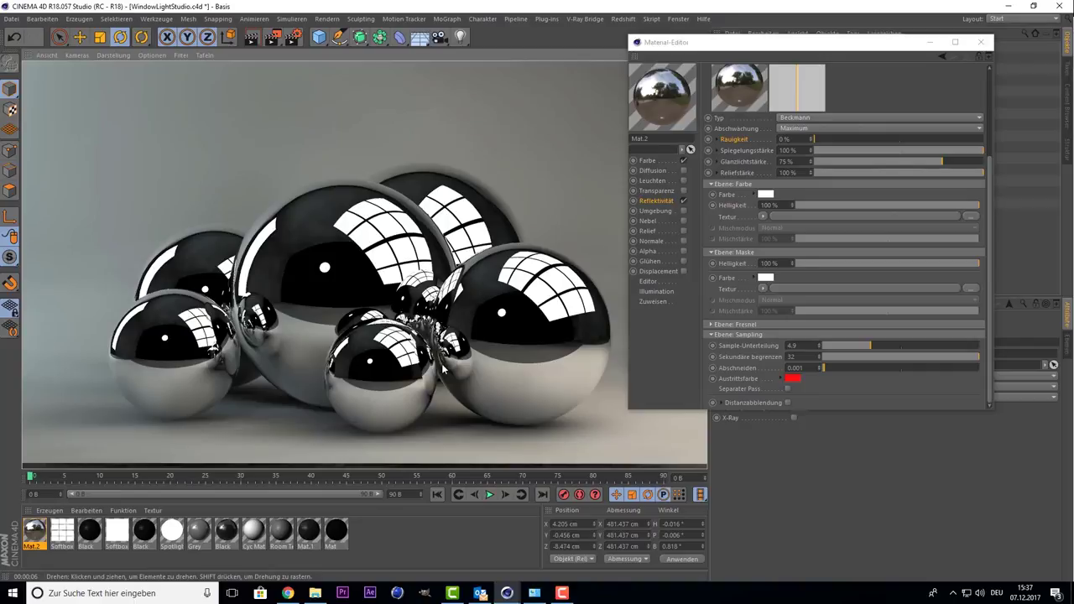
pyautogui.scroll(2, 449, 375)
pyautogui.scroll(2, 460, 374)
pyautogui.scroll(2, 462, 364)
pyautogui.scroll(2, 453, 361)
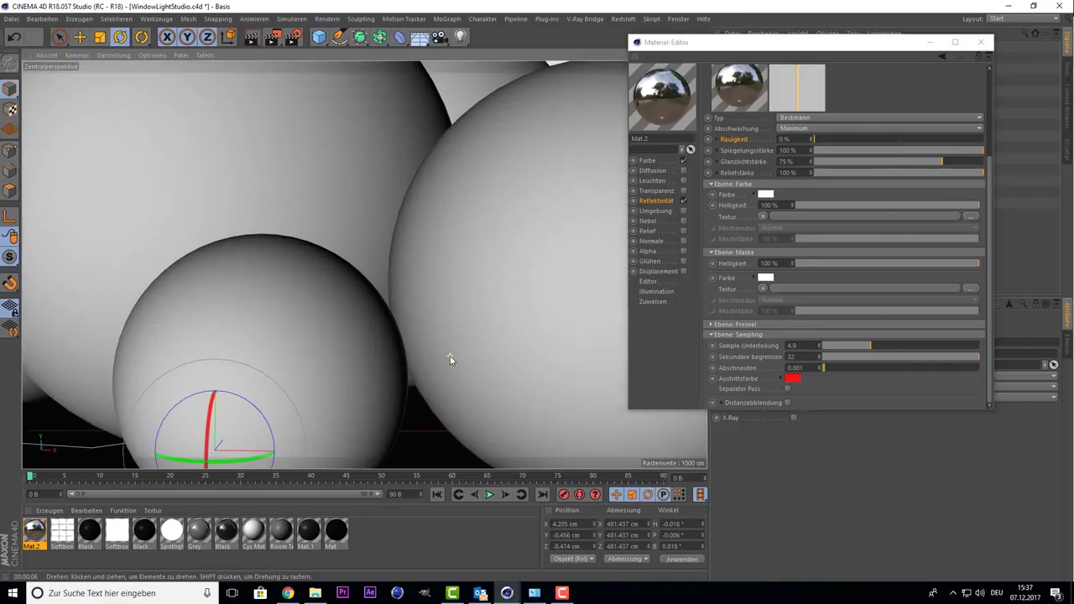
pyautogui.scroll(2, 445, 354)
pyautogui.scroll(2, 434, 353)
pyautogui.scroll(2, 428, 352)
pyautogui.click(256, 42)
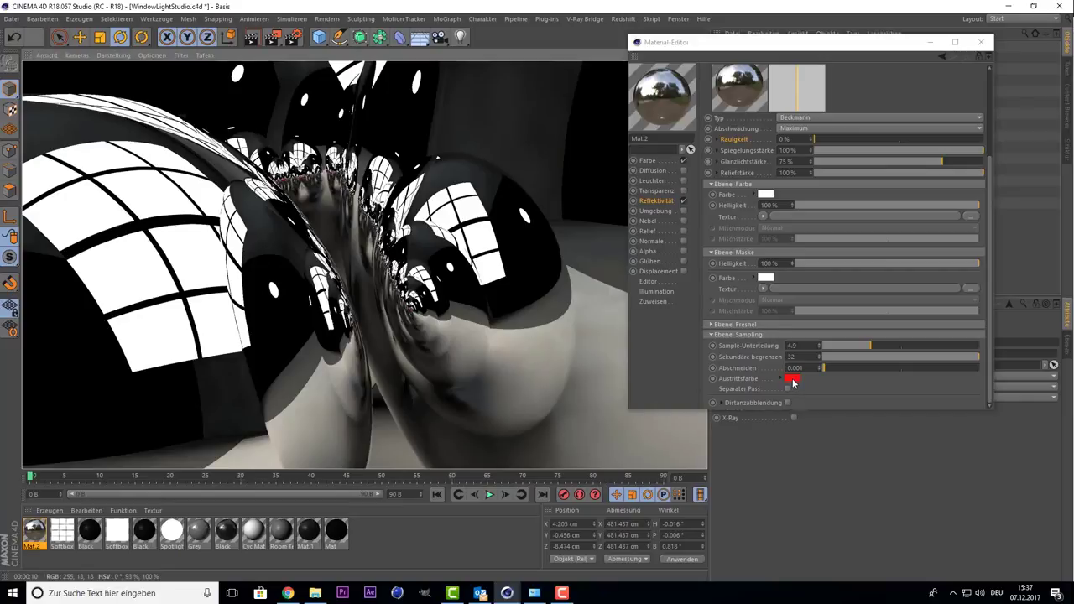
# Return to the shaded view and move the Material Editor lower and left.
pyautogui.keyDown('alt'); pyautogui.moveTo(366, 289); pyautogui.dragTo(362, 250, button='right'); pyautogui.keyUp('alt')
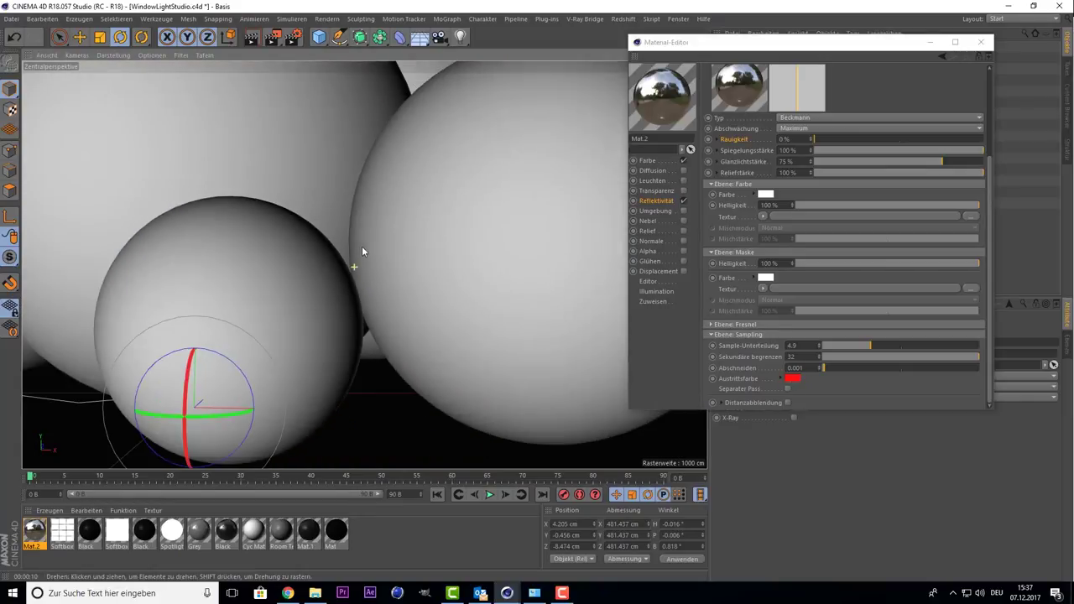
pyautogui.scroll(-10, 369, 240)
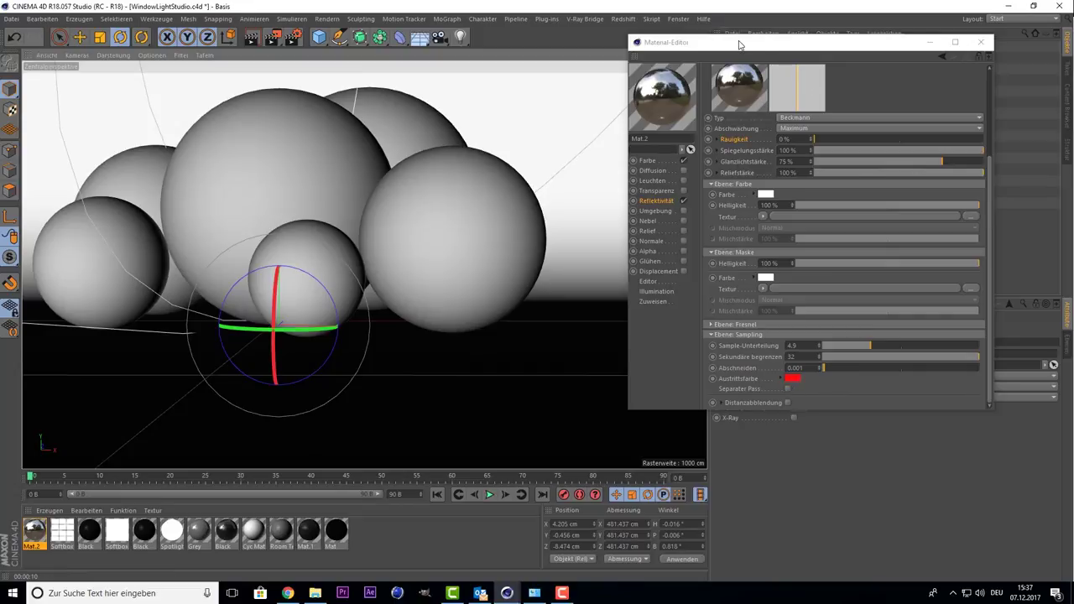
pyautogui.moveTo(740, 43)
pyautogui.mouseDown()
pyautogui.moveTo(720, 142)
pyautogui.moveTo(676, 82)
pyautogui.mouseUp()
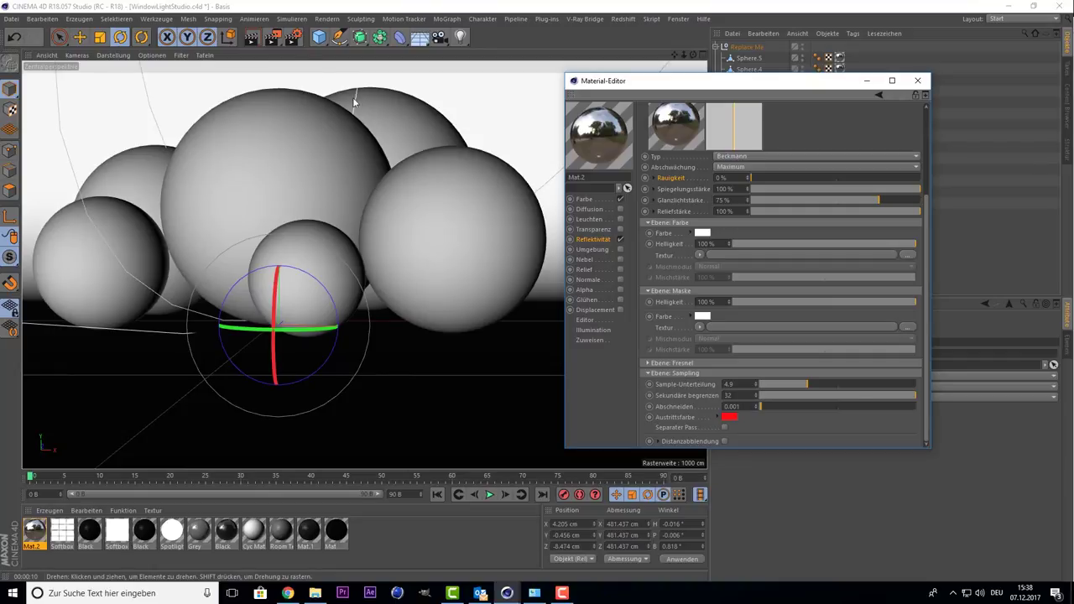
pyautogui.click(292, 42)
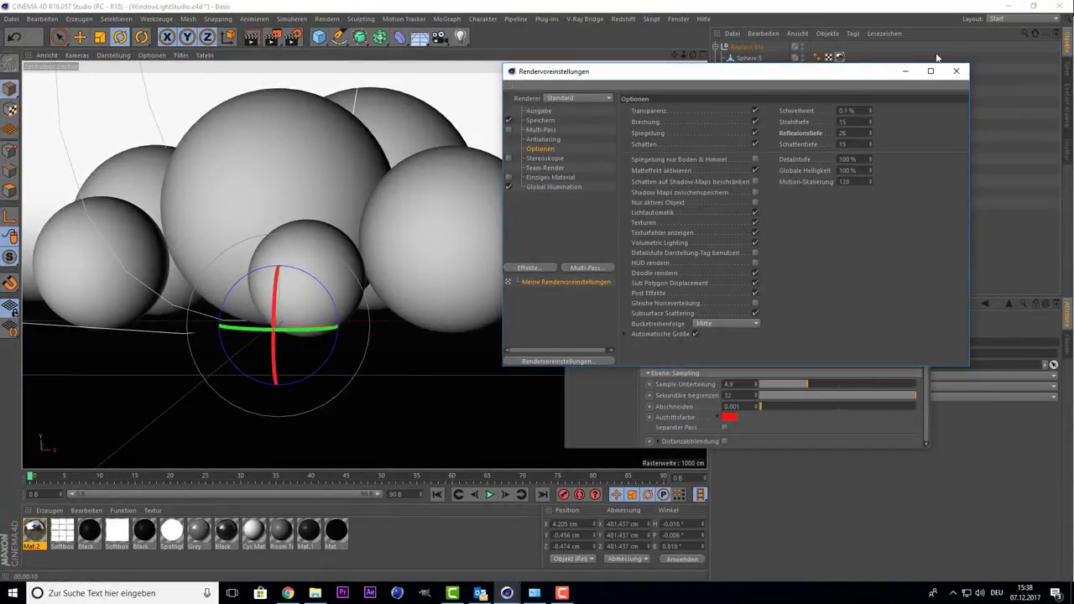
pyautogui.click(956, 71)
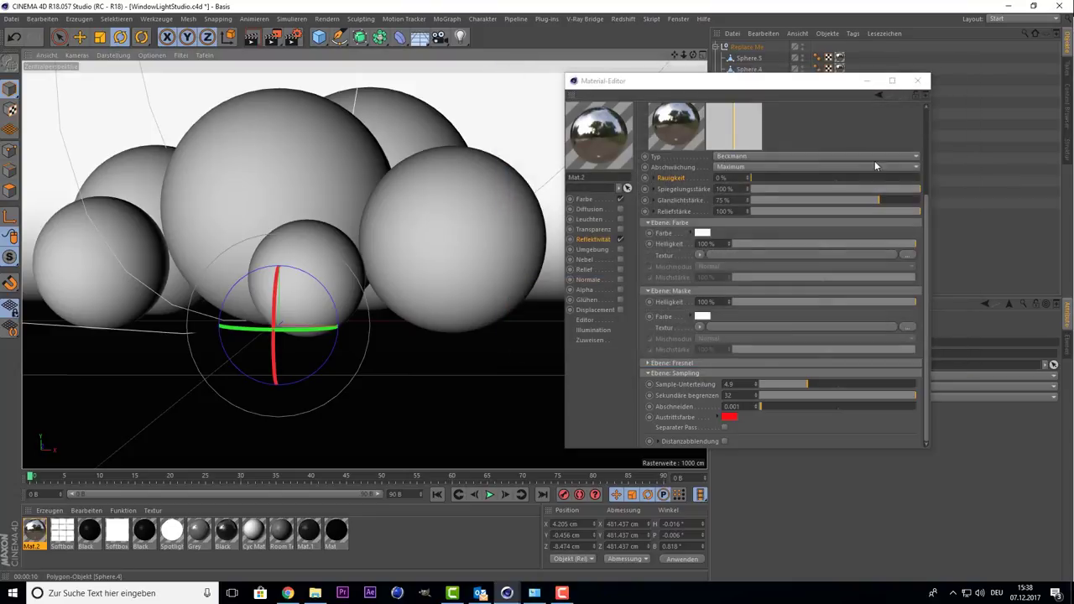
pyautogui.click(725, 427)
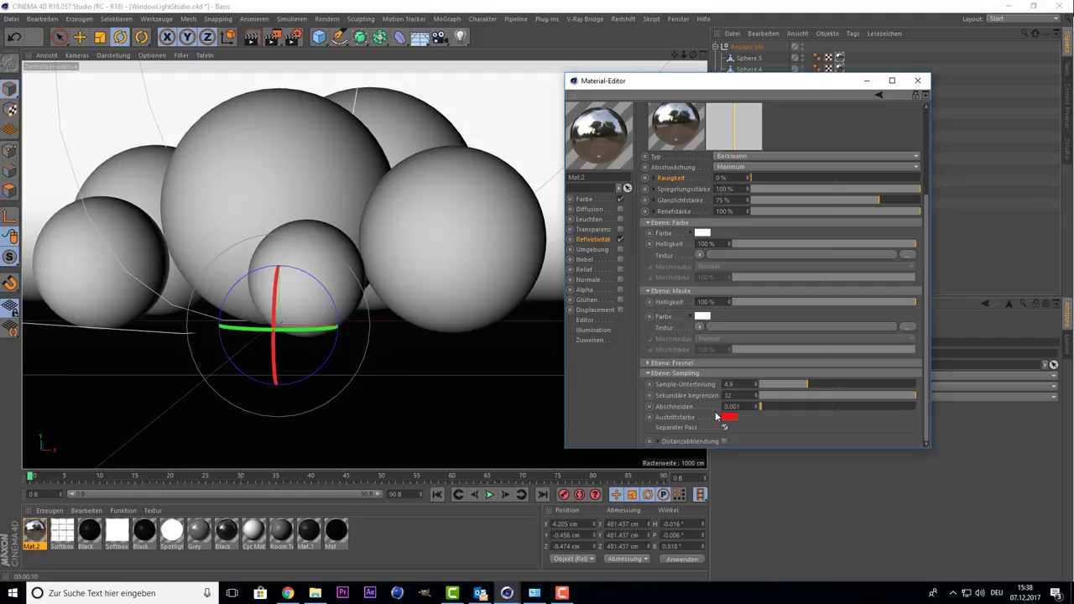
pyautogui.click(724, 427)
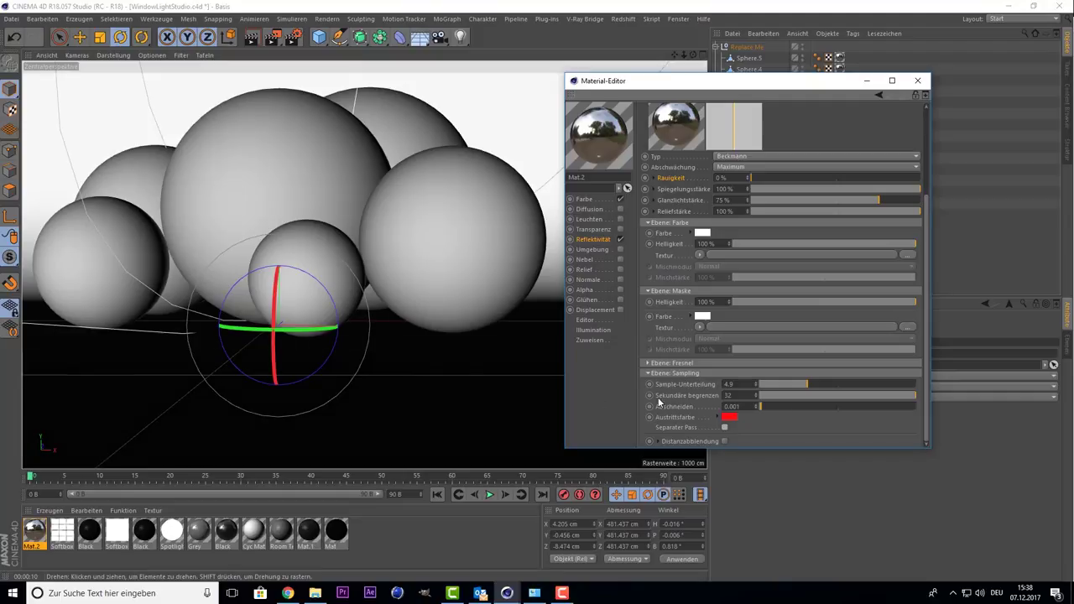
pyautogui.click(724, 440)
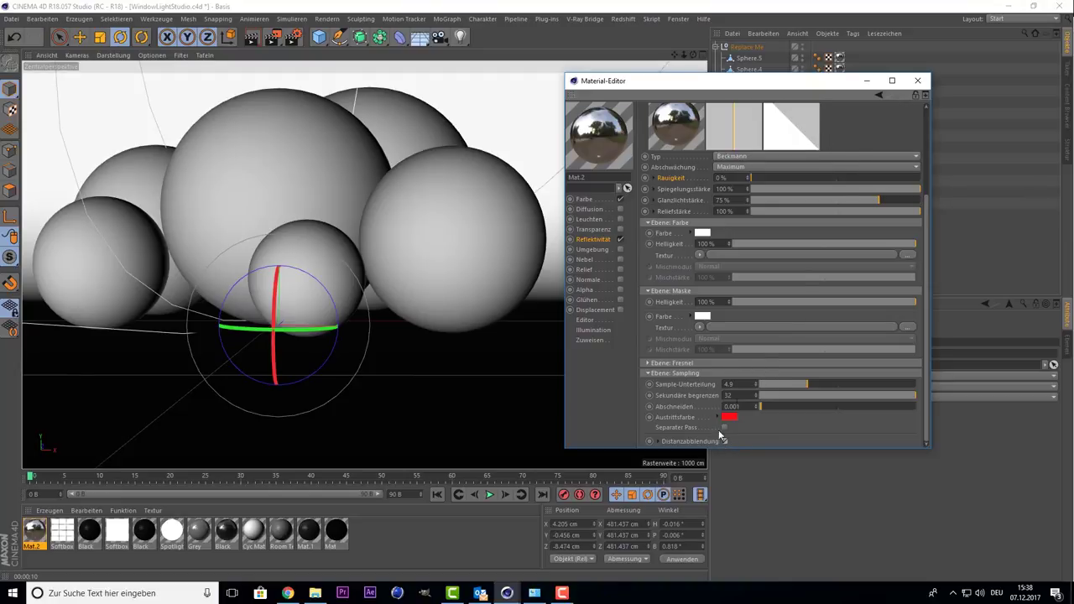
pyautogui.scroll(2, 835, 128)
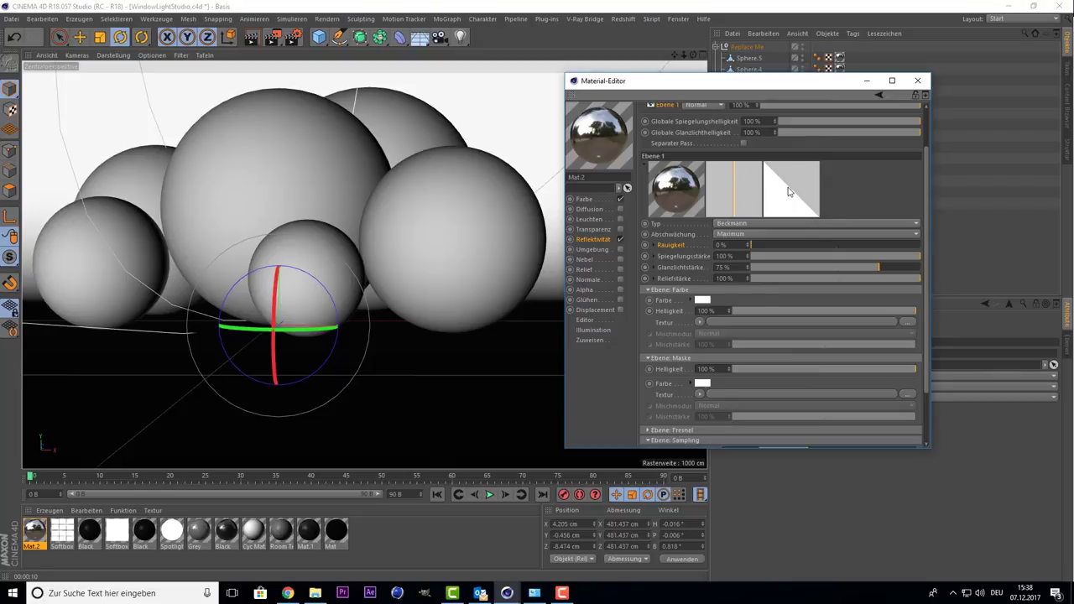
pyautogui.scroll(-2, 637, 403)
pyautogui.click(691, 373)
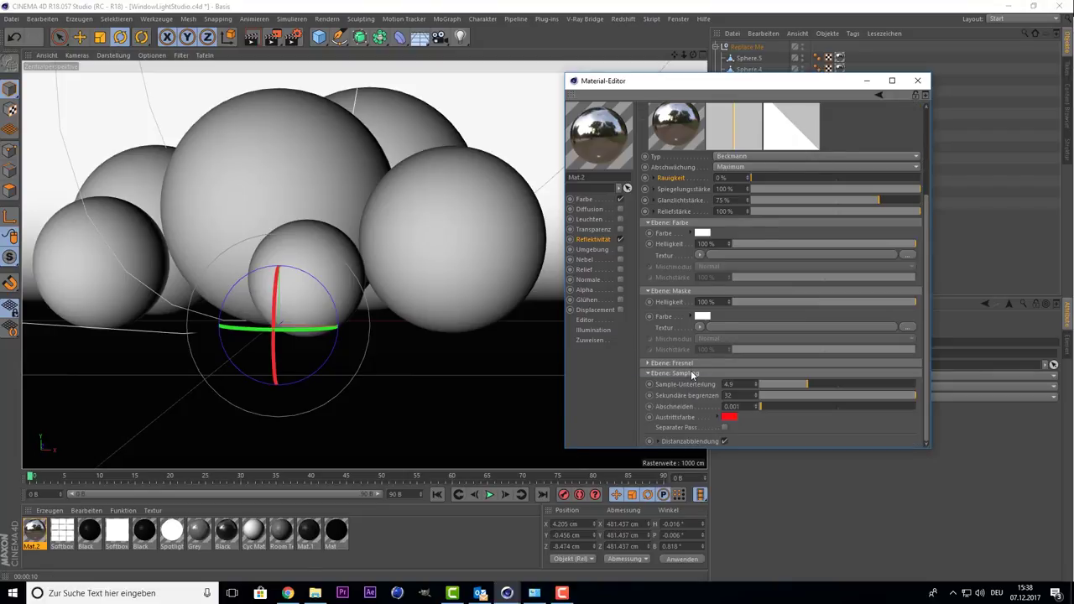
pyautogui.click(725, 441)
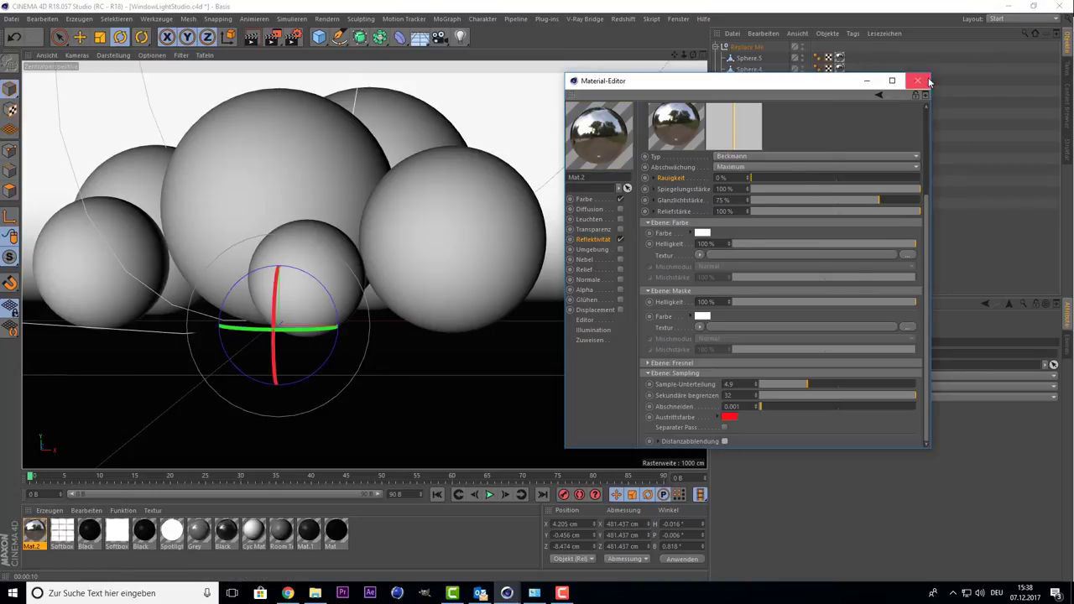
# Give the floor's Cyc Material a Beckmann reflectance layer with 0% roughness.
pyautogui.click(445, 401)
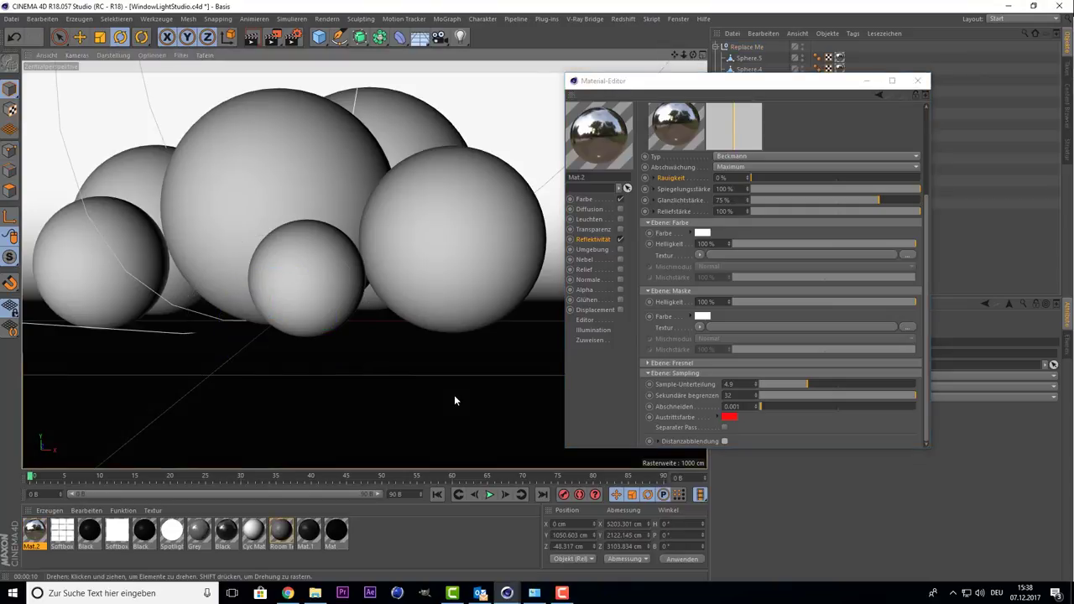
pyautogui.click(256, 533)
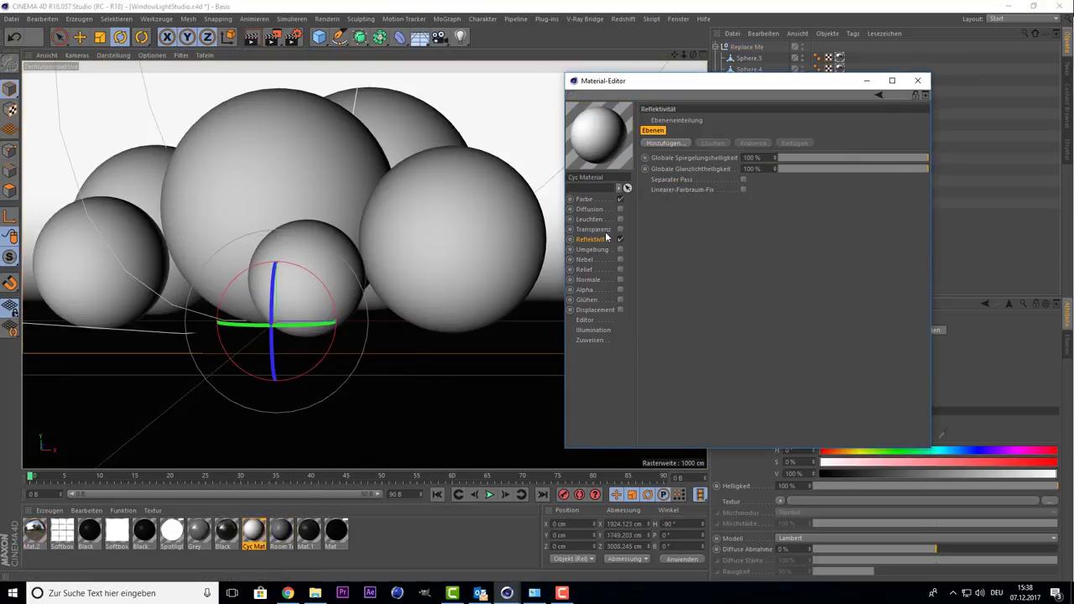
pyautogui.click(679, 146)
pyautogui.click(721, 146)
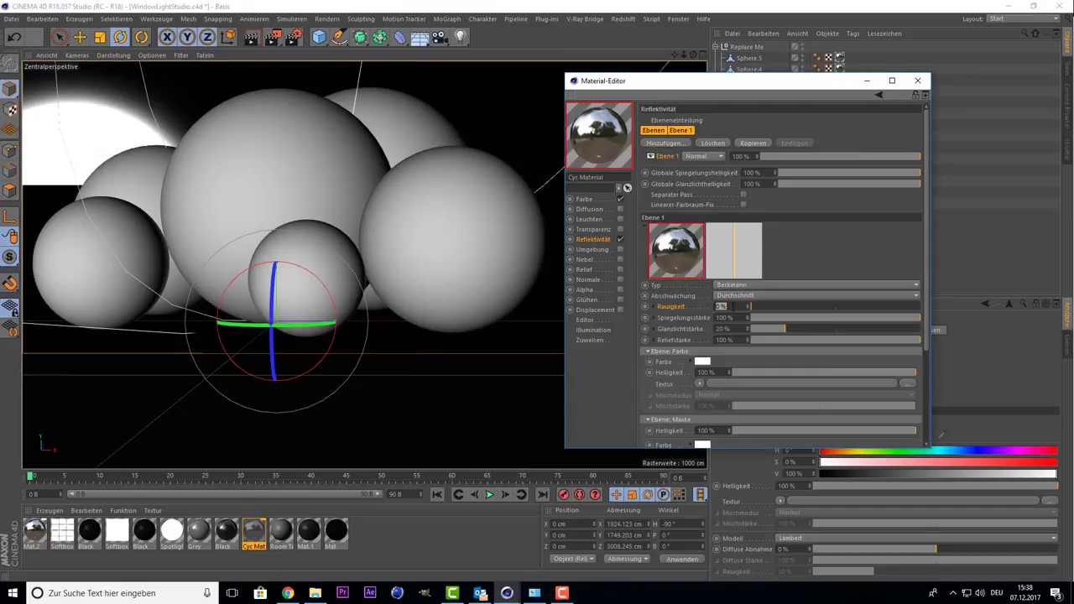
pyautogui.write('0')
pyautogui.press('Return')
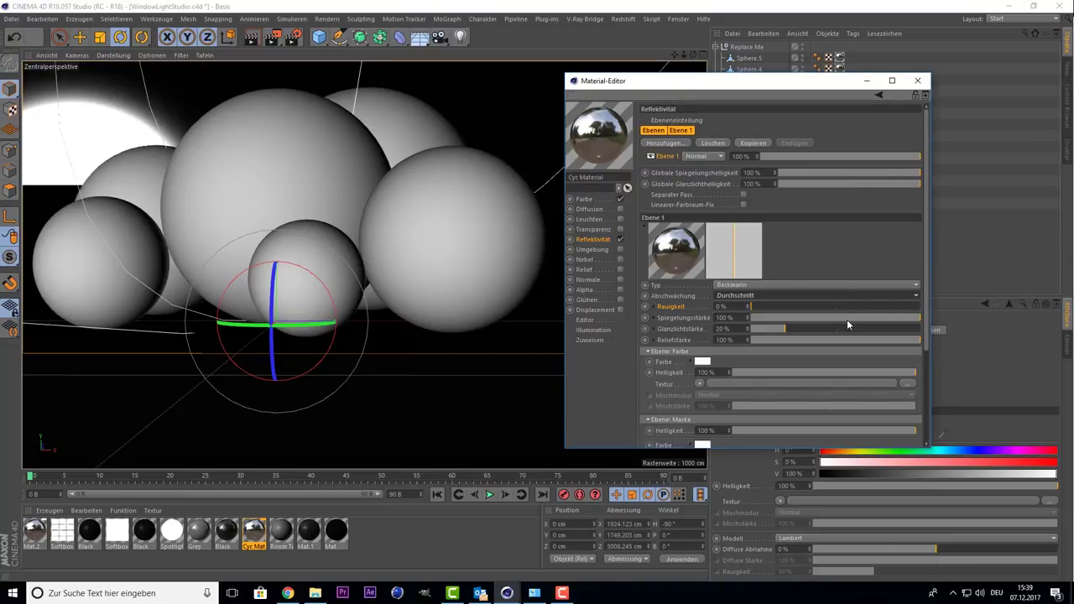
# Darken the reflectance layer colour to a 59% mid grey.
pyautogui.click(705, 363)
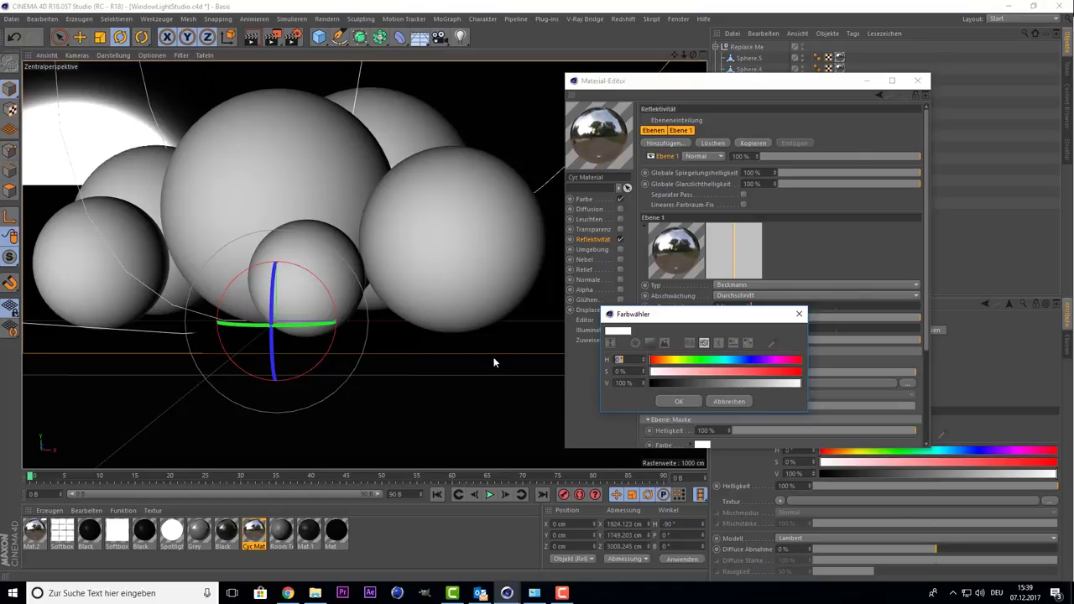
pyautogui.click(739, 384)
pyautogui.click(678, 401)
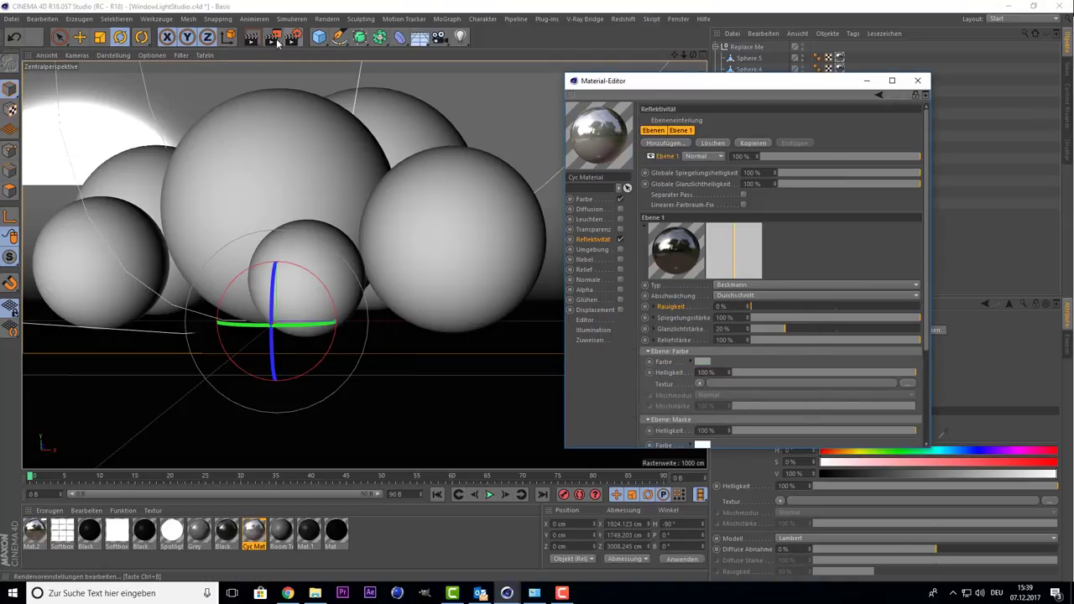
# Render a preview of the reflections, moving the editor aside and reframing the spheres.
pyautogui.click(252, 38)
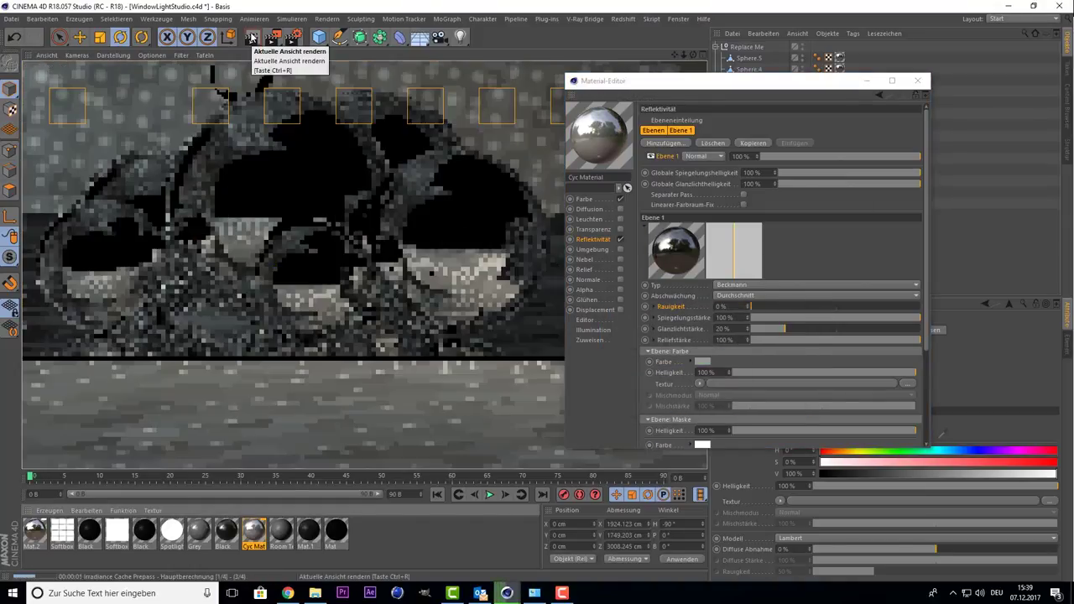
pyautogui.moveTo(716, 87); pyautogui.dragTo(930, 148)
pyautogui.click(456, 227)
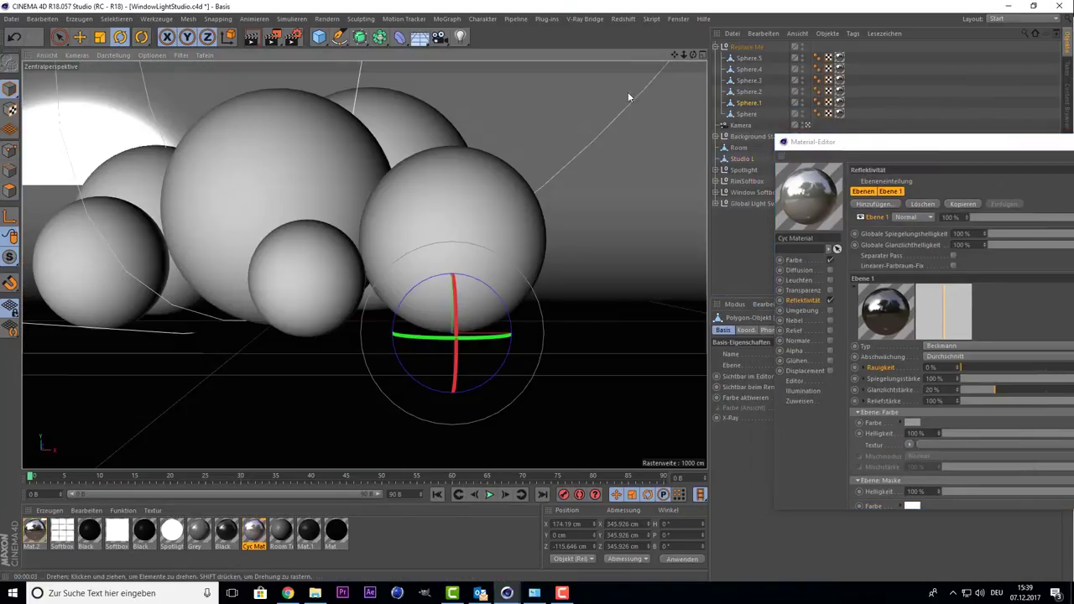
pyautogui.moveTo(677, 54); pyautogui.dragTo(764, 130)
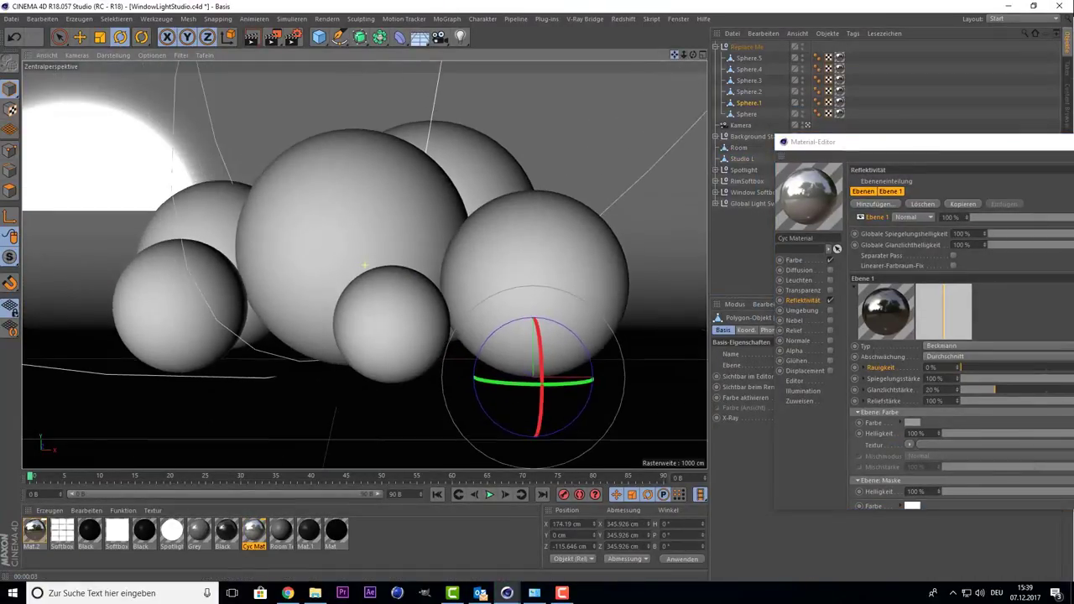
pyautogui.hotkey('ctrl', 'r')
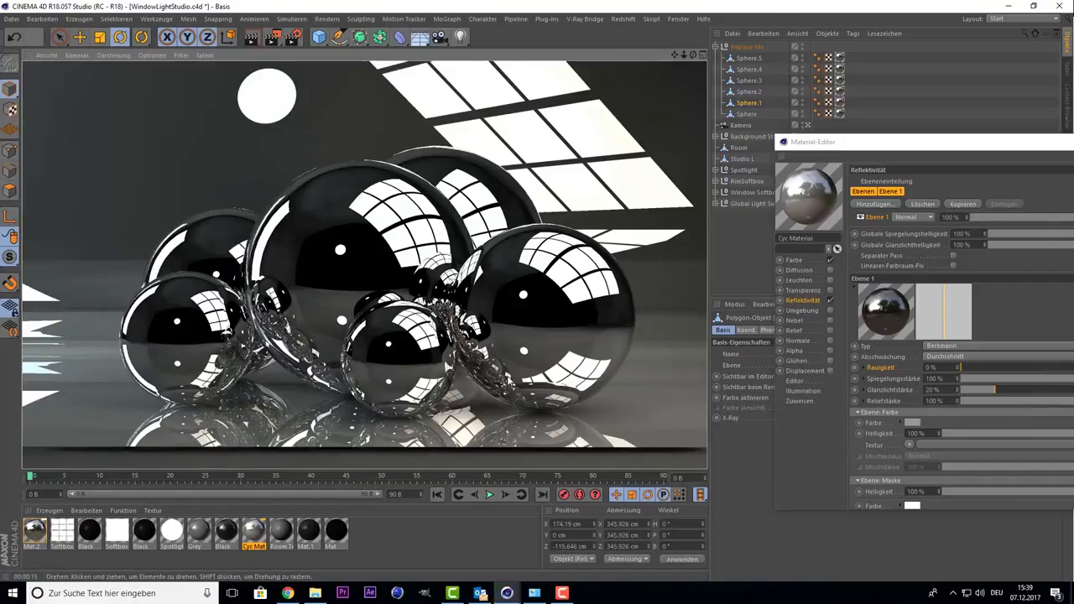
# Enable Distanzabblendung on the reflectance layer and render the view to check it.
pyautogui.moveTo(921, 147); pyautogui.dragTo(717, 80)
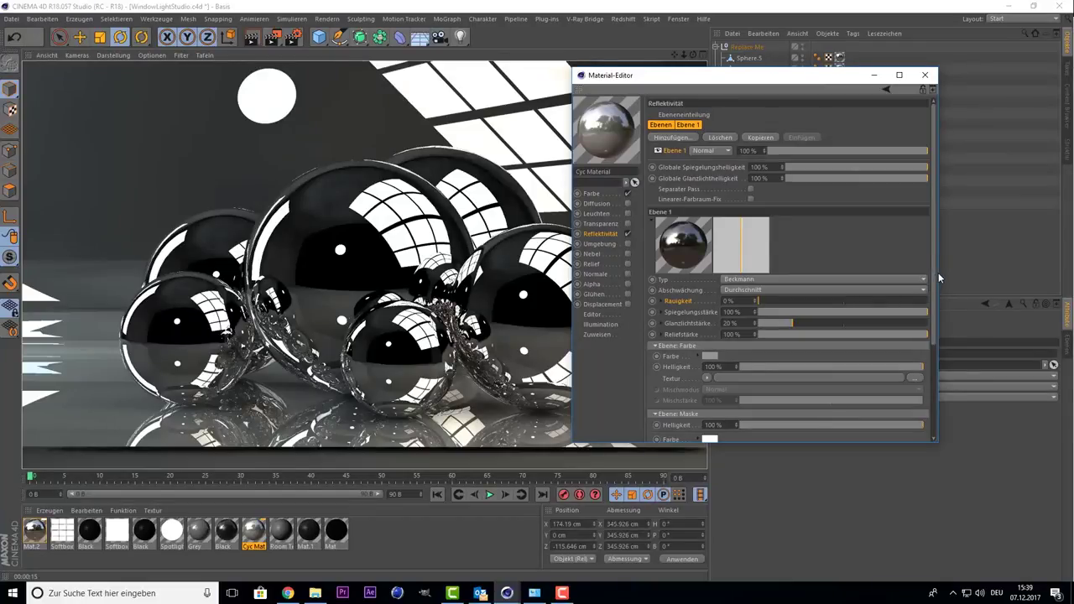
pyautogui.moveTo(937, 277); pyautogui.dragTo(937, 368)
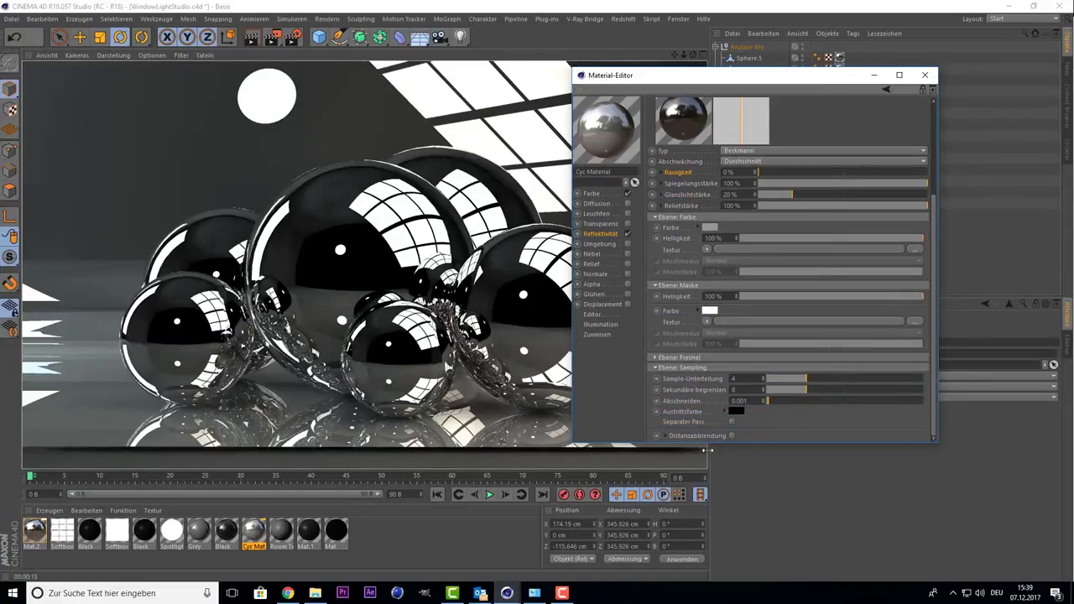
pyautogui.click(731, 435)
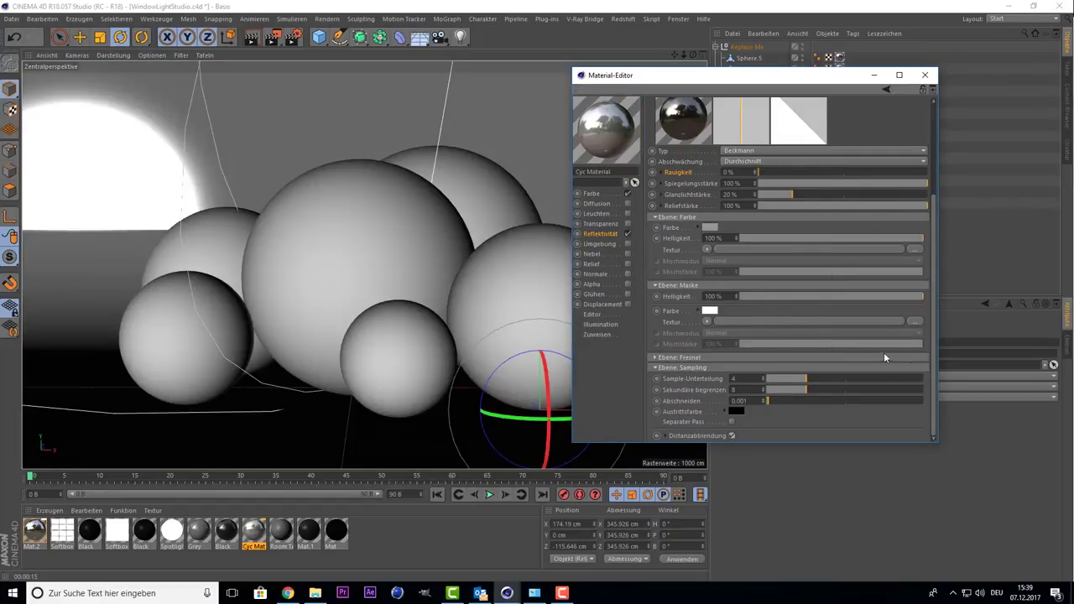
pyautogui.click(252, 37)
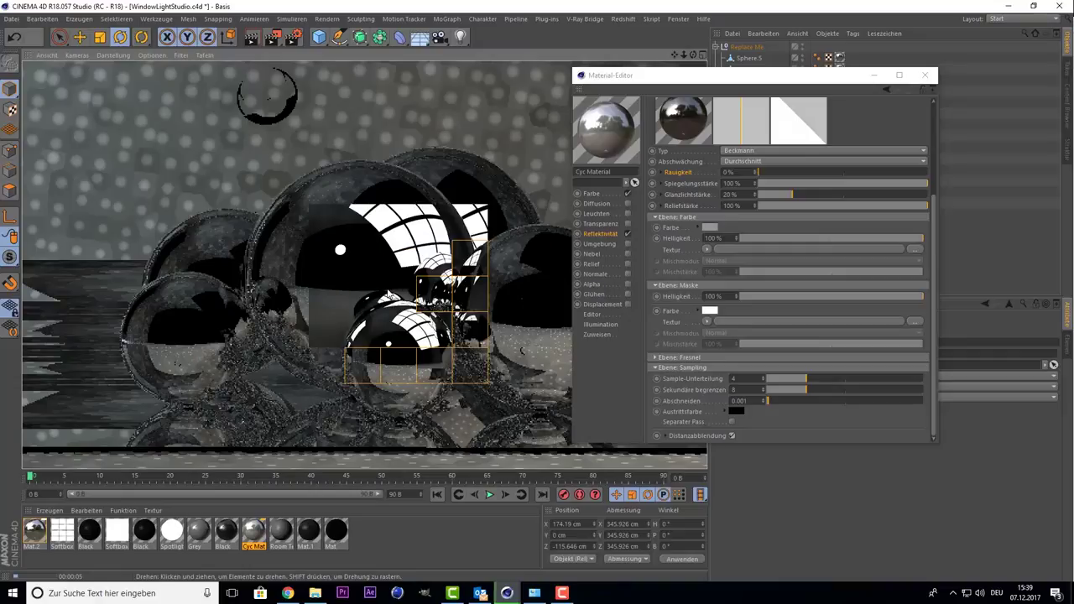
pyautogui.moveTo(724, 78); pyautogui.dragTo(857, 66)
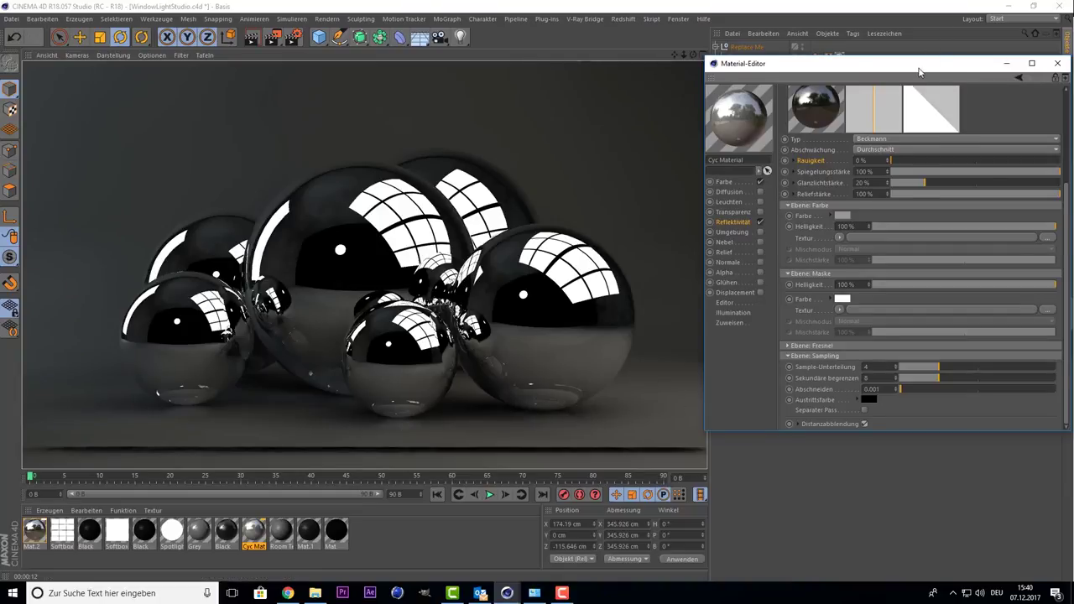
# Try several Abnahme falloff values with 100 cm distance, re-rendering, ending at -0.72.
pyautogui.moveTo(919, 71); pyautogui.dragTo(841, 63)
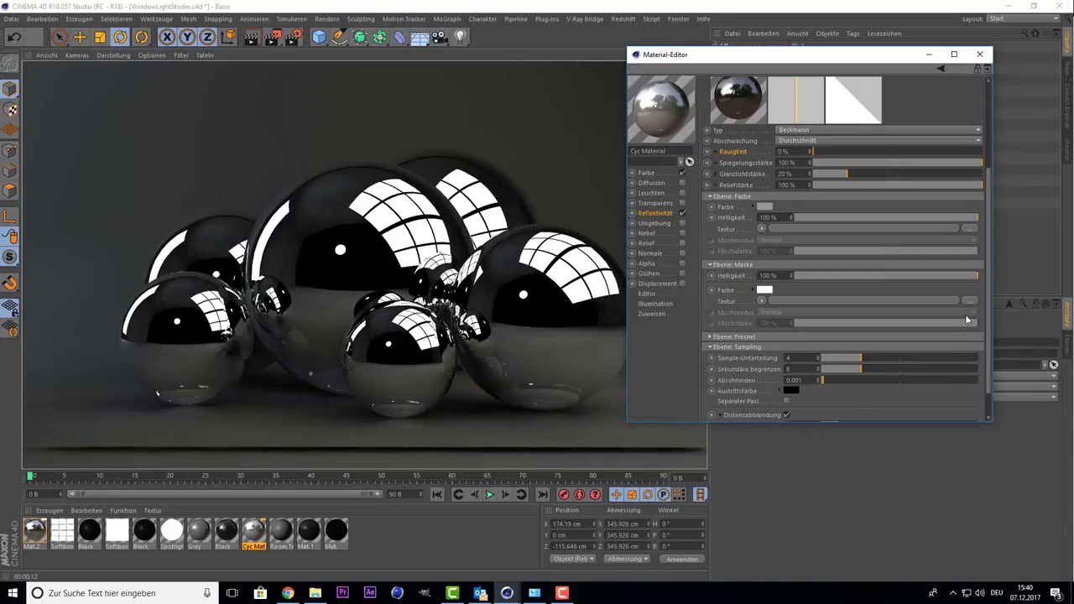
pyautogui.scroll(-2, 988, 320)
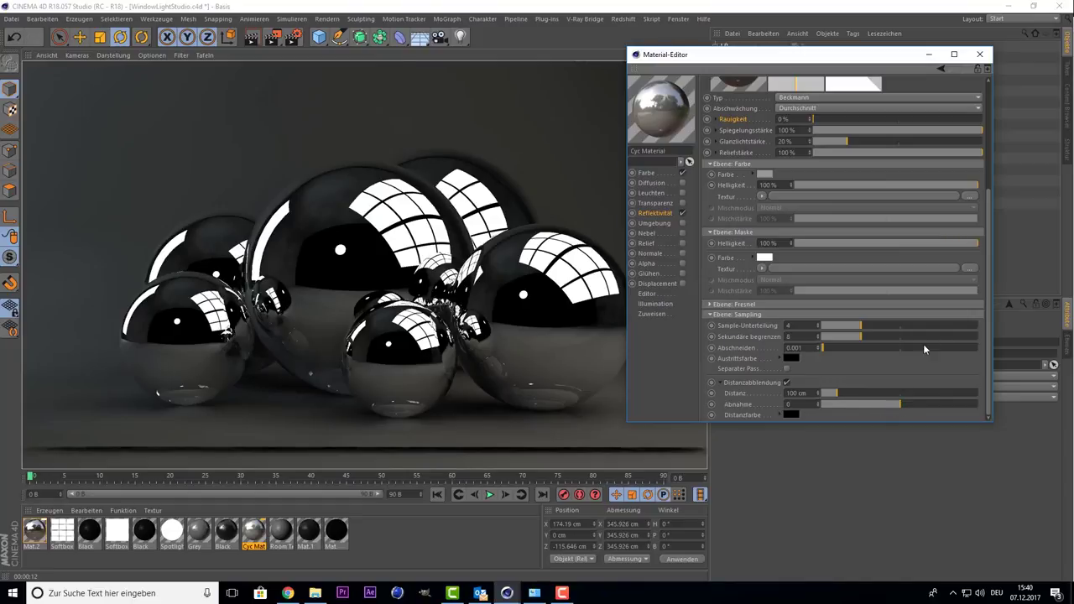
pyautogui.scroll(2, 992, 250)
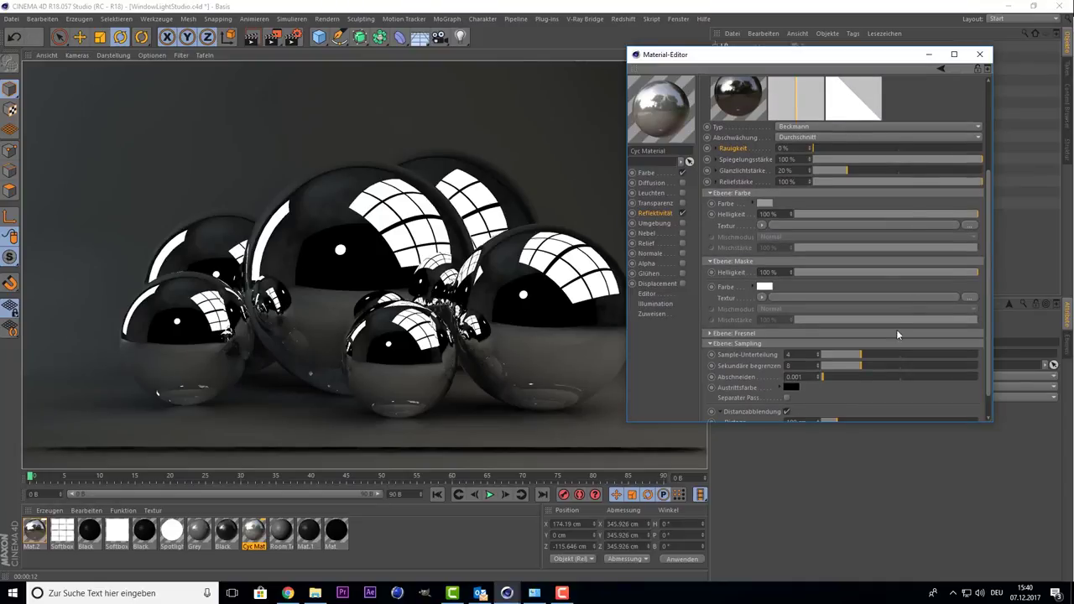
pyautogui.scroll(-1, 988, 324)
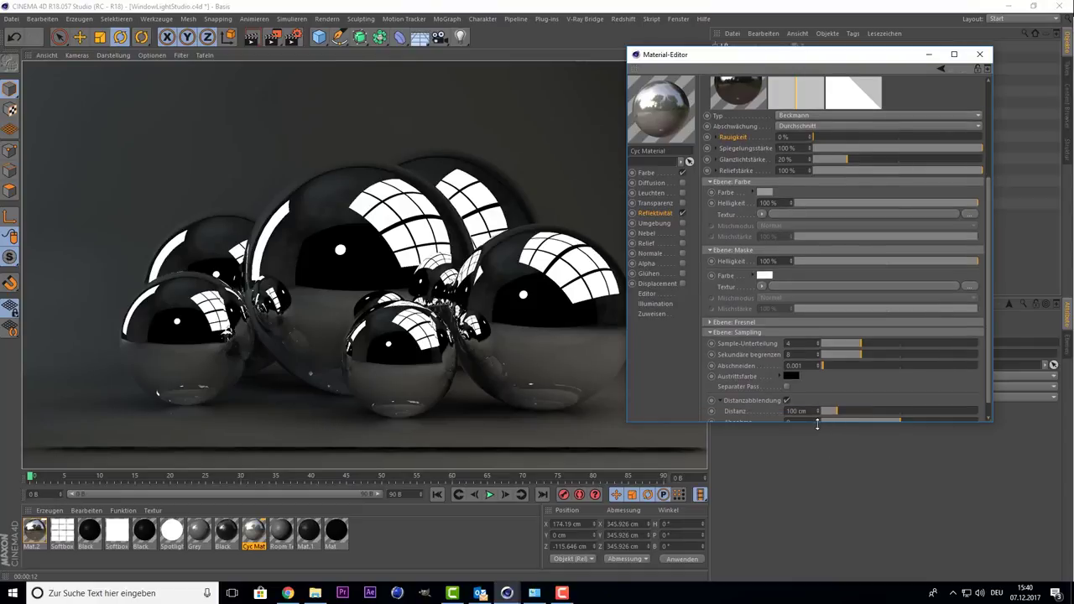
pyautogui.moveTo(817, 422); pyautogui.dragTo(804, 500)
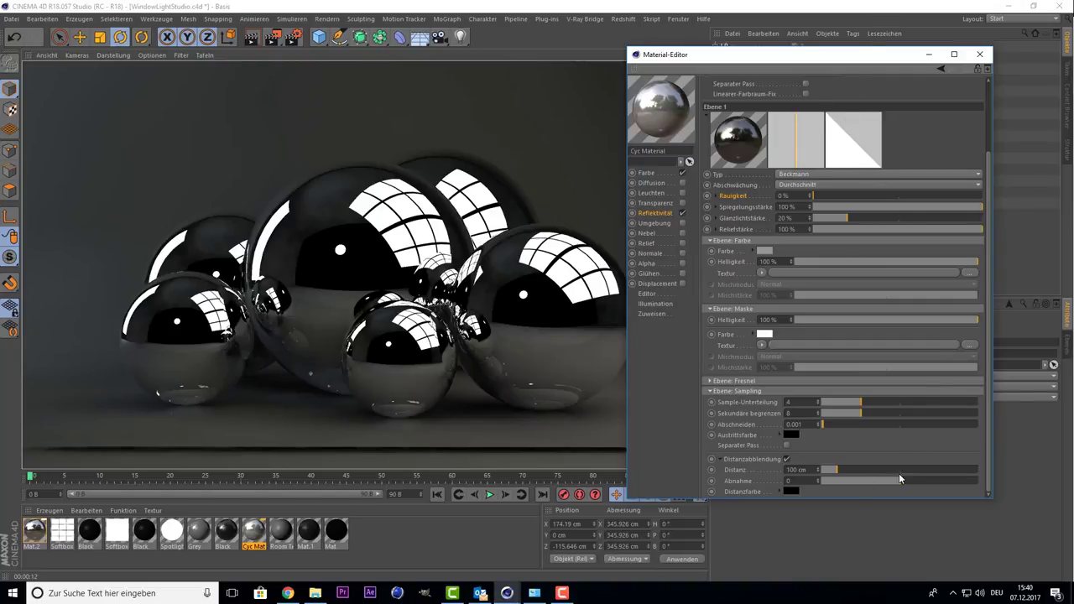
pyautogui.moveTo(901, 484); pyautogui.dragTo(837, 486)
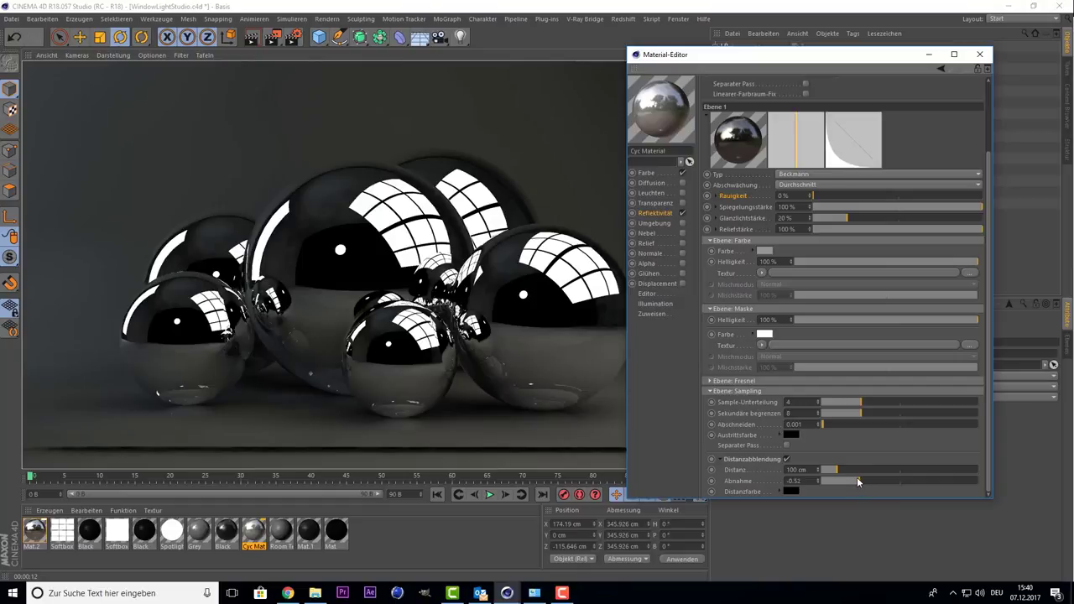
pyautogui.moveTo(829, 487); pyautogui.dragTo(953, 493)
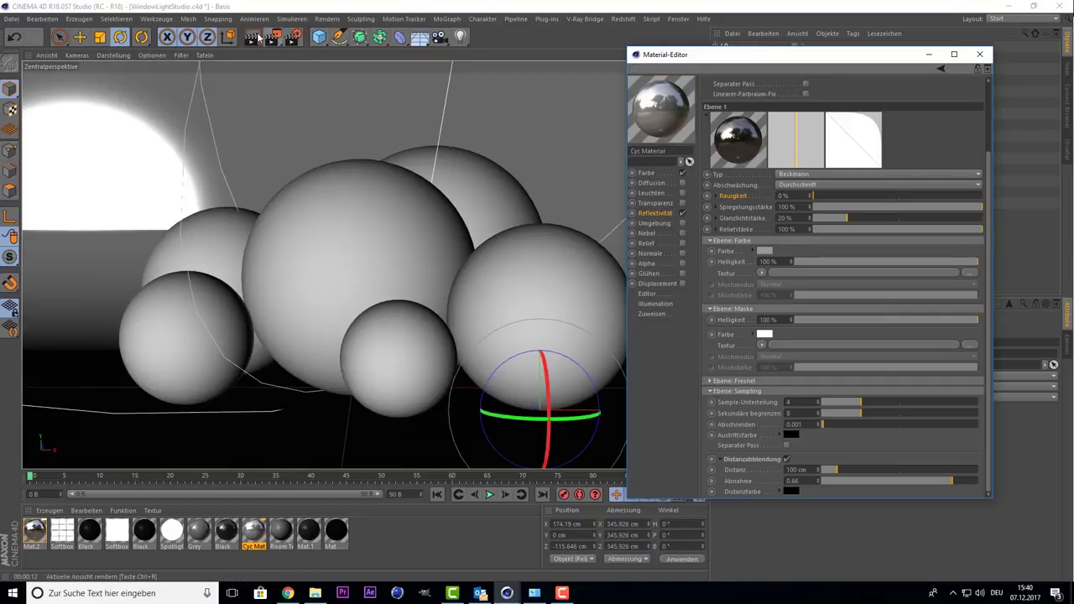
pyautogui.click(251, 37)
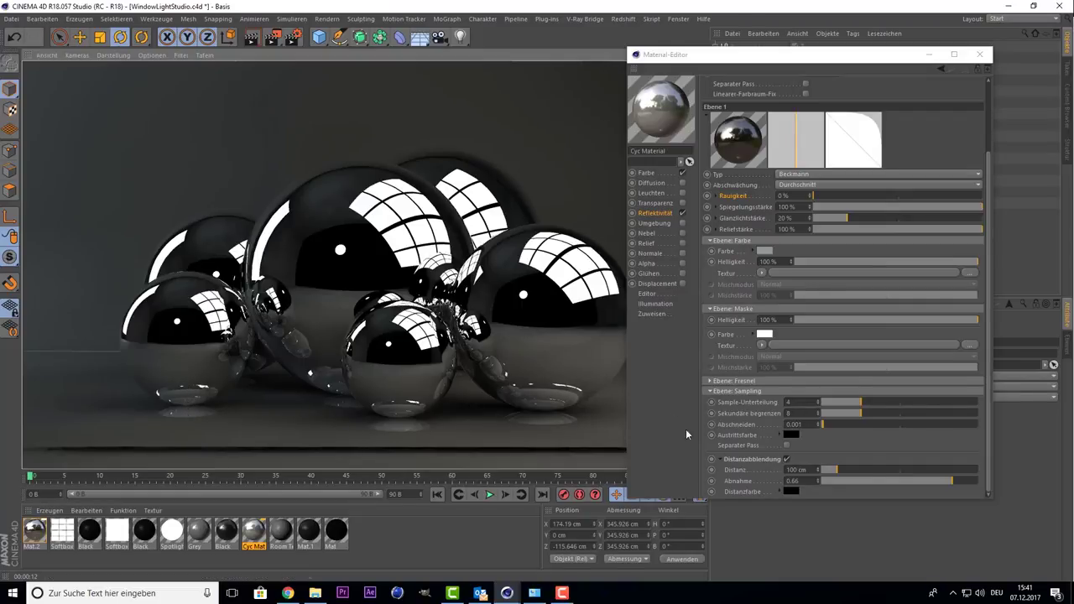
pyautogui.moveTo(927, 480); pyautogui.dragTo(840, 474)
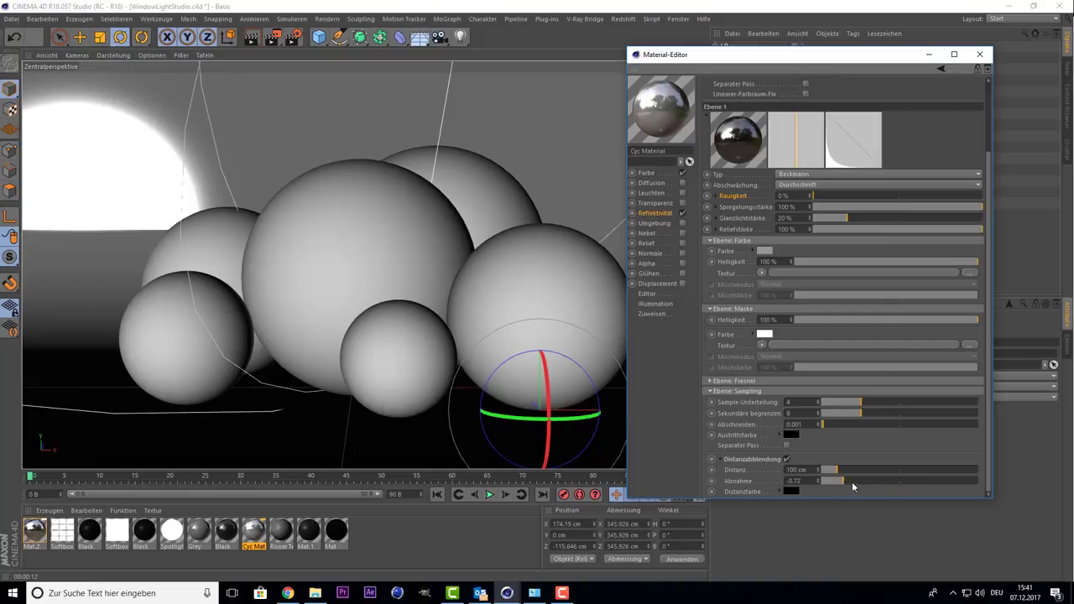
# Set Abnahme to 0 and tune the dimming distance with test renders, settling near 261 cm.
pyautogui.moveTo(852, 486); pyautogui.dragTo(899, 493)
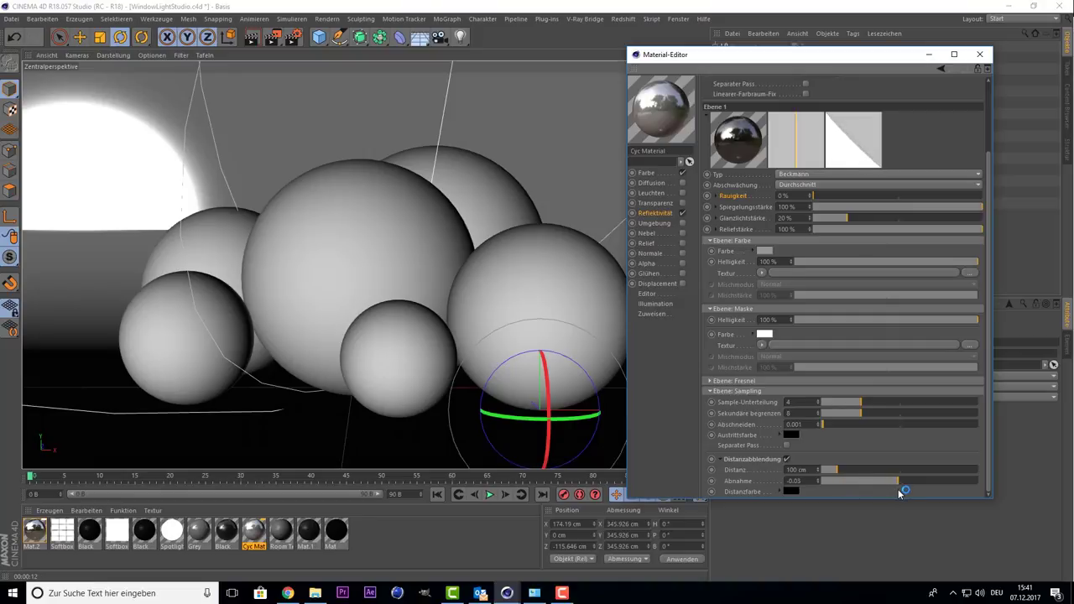
pyautogui.moveTo(900, 494); pyautogui.dragTo(904, 494)
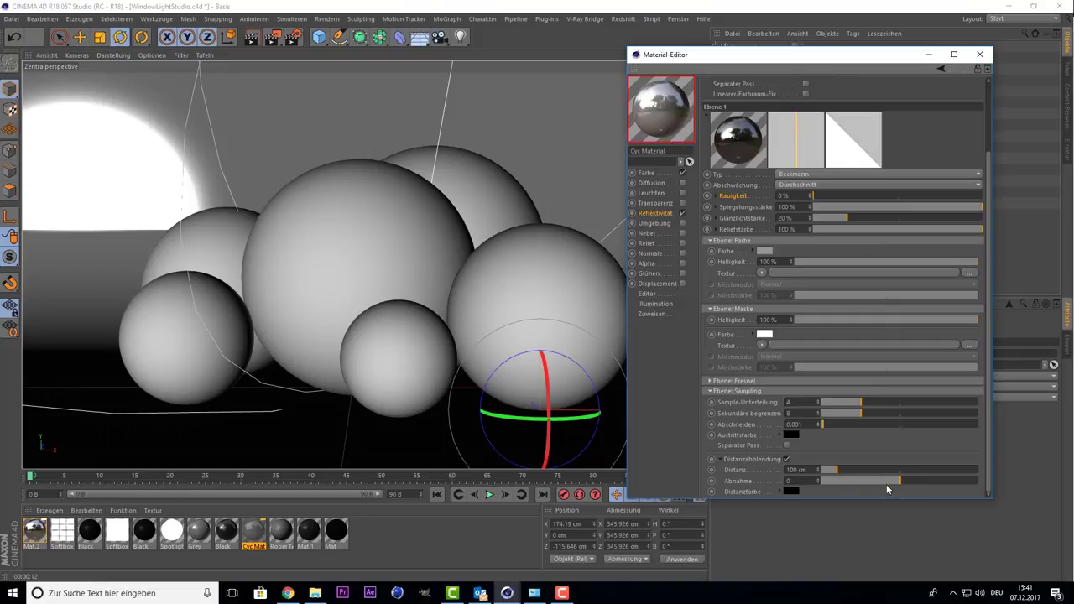
pyautogui.moveTo(837, 472)
pyautogui.mouseDown()
pyautogui.moveTo(900, 475)
pyautogui.moveTo(810, 470)
pyautogui.mouseUp()
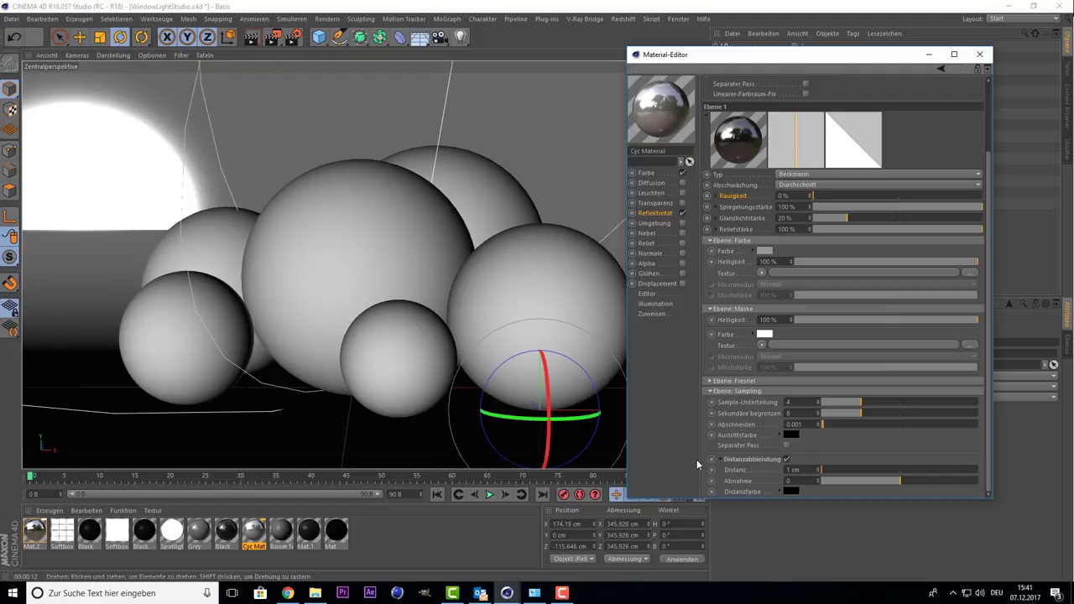
pyautogui.moveTo(851, 473)
pyautogui.mouseDown()
pyautogui.moveTo(915, 481)
pyautogui.moveTo(835, 478)
pyautogui.moveTo(890, 476)
pyautogui.mouseUp()
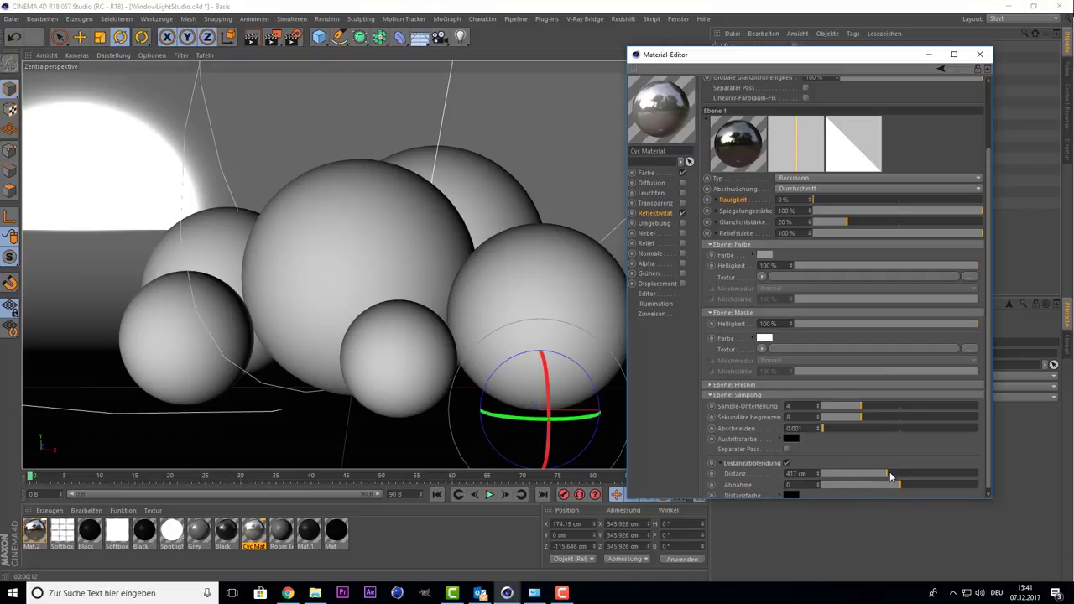
pyautogui.click(253, 38)
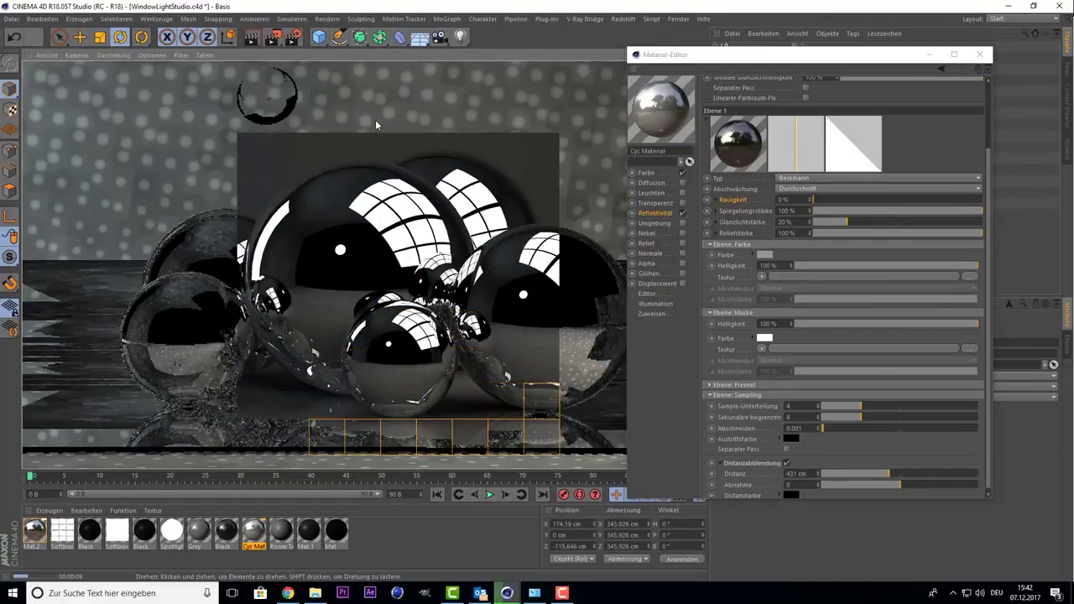
pyautogui.moveTo(375, 124); pyautogui.dragTo(404, 435)
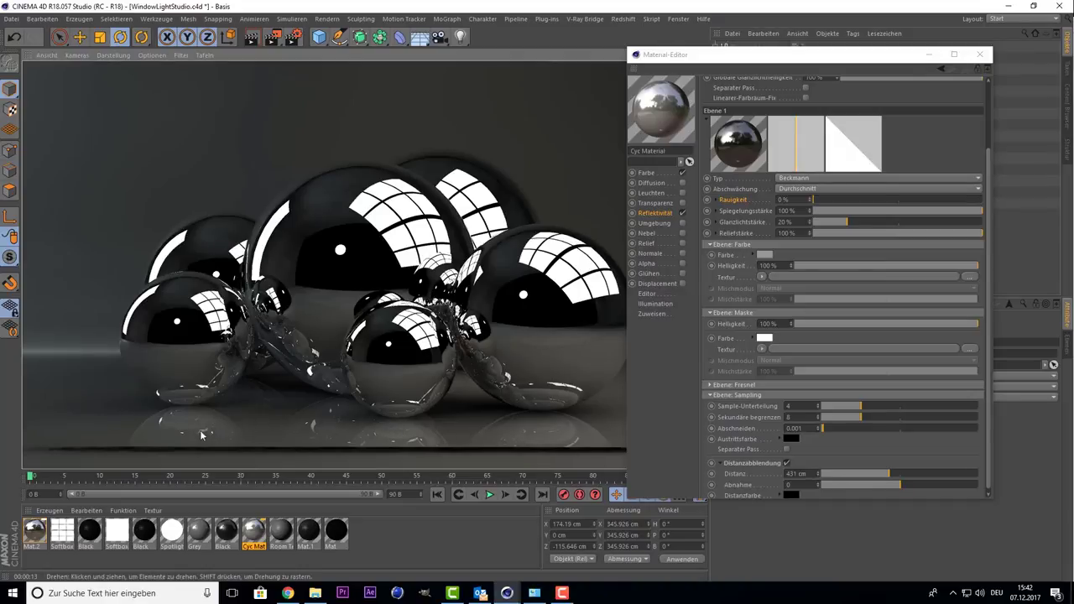
pyautogui.moveTo(881, 475); pyautogui.dragTo(879, 477)
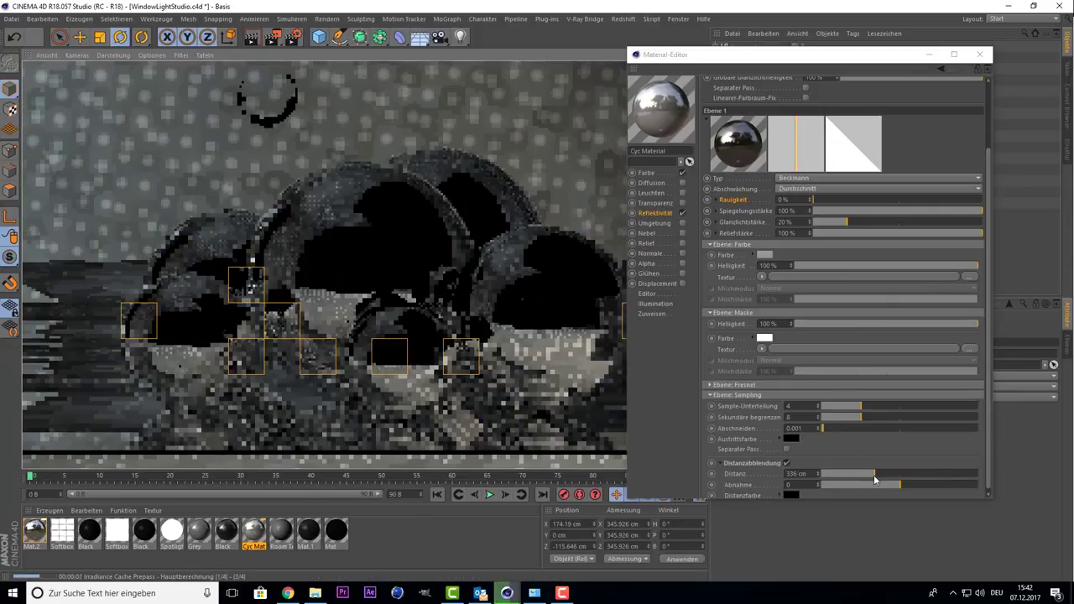
pyautogui.moveTo(875, 479); pyautogui.dragTo(862, 479)
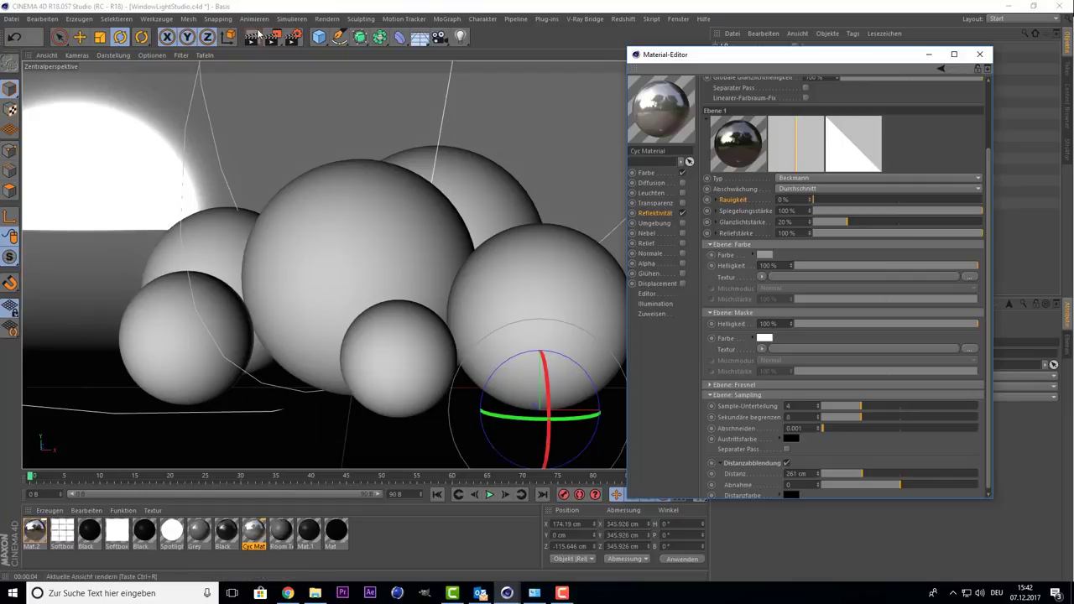
pyautogui.click(257, 34)
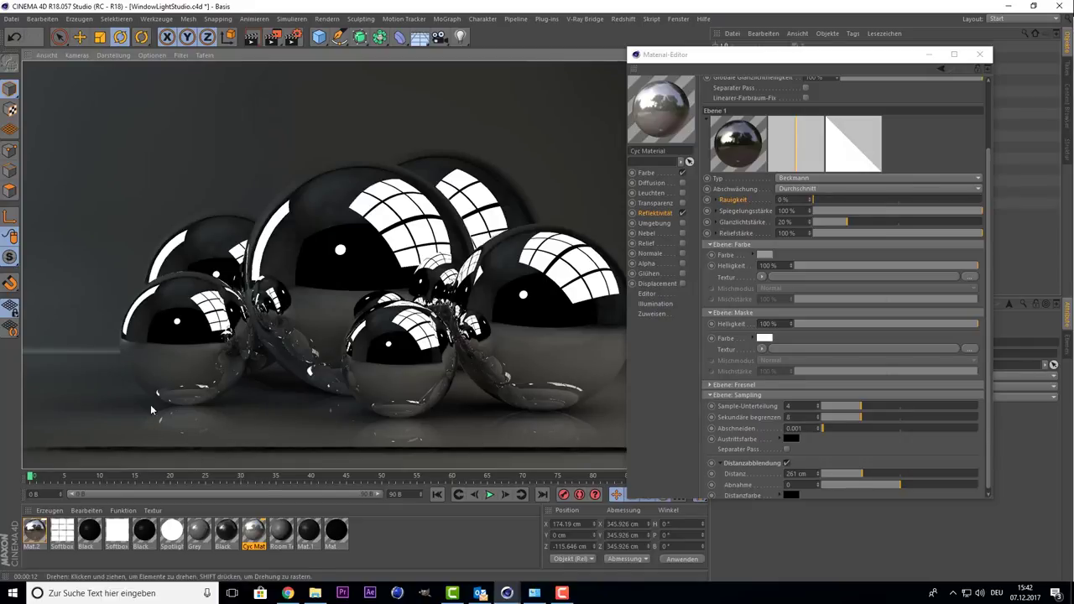
pyautogui.moveTo(772, 55); pyautogui.dragTo(868, 116)
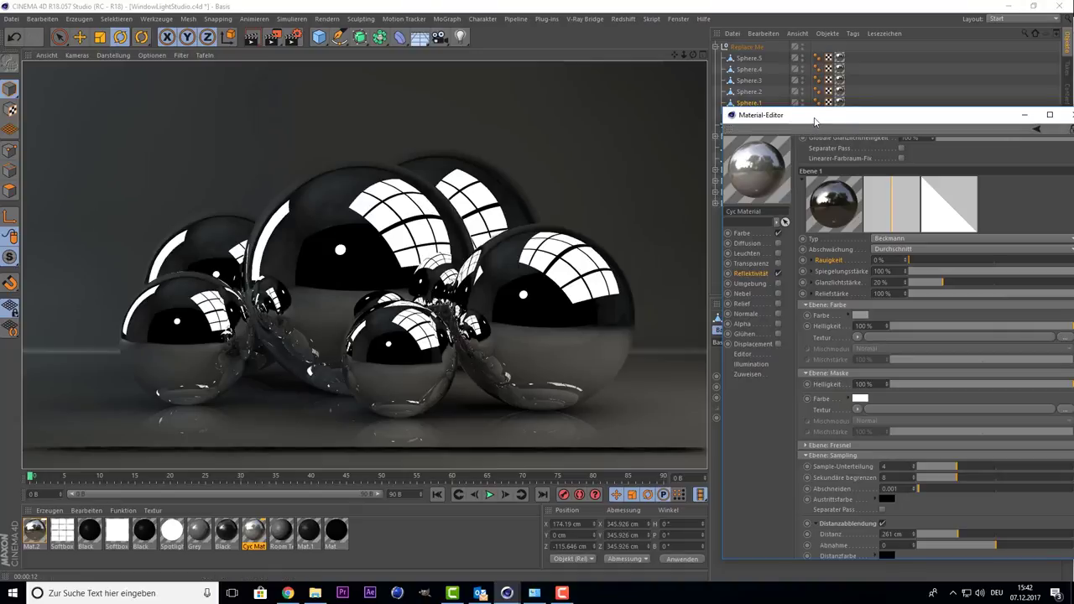
pyautogui.moveTo(814, 123)
pyautogui.mouseDown()
pyautogui.moveTo(552, 81)
pyautogui.moveTo(738, 178)
pyautogui.mouseUp()
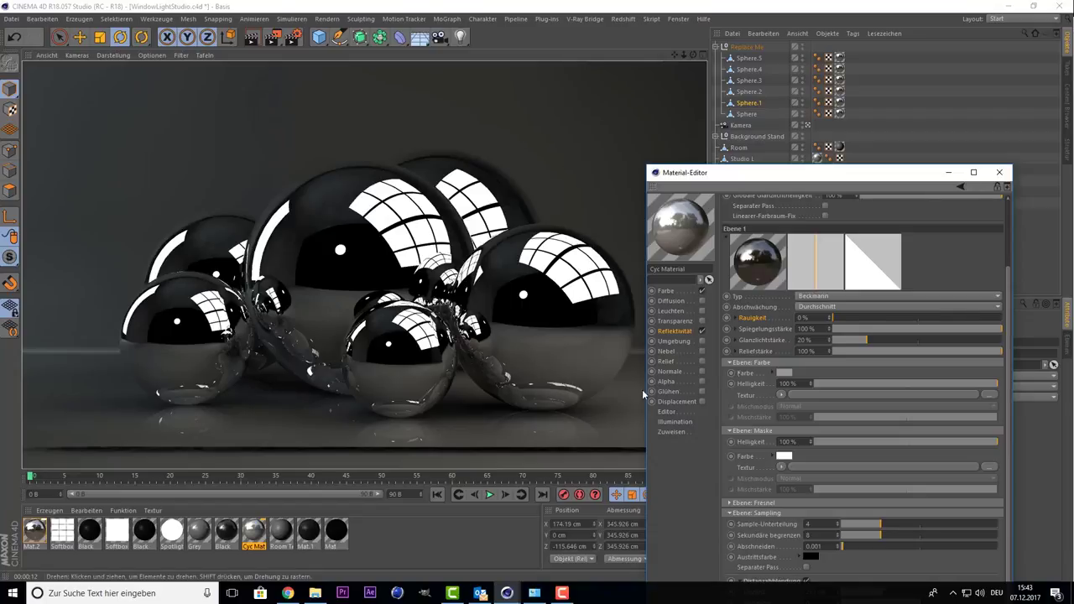
pyautogui.moveTo(827, 179); pyautogui.dragTo(623, 97)
# Delete the Cyc Material's Ebene 1 reflectance layer, close the editor, and select Sphere.
pyautogui.scroll(3, 656, 174)
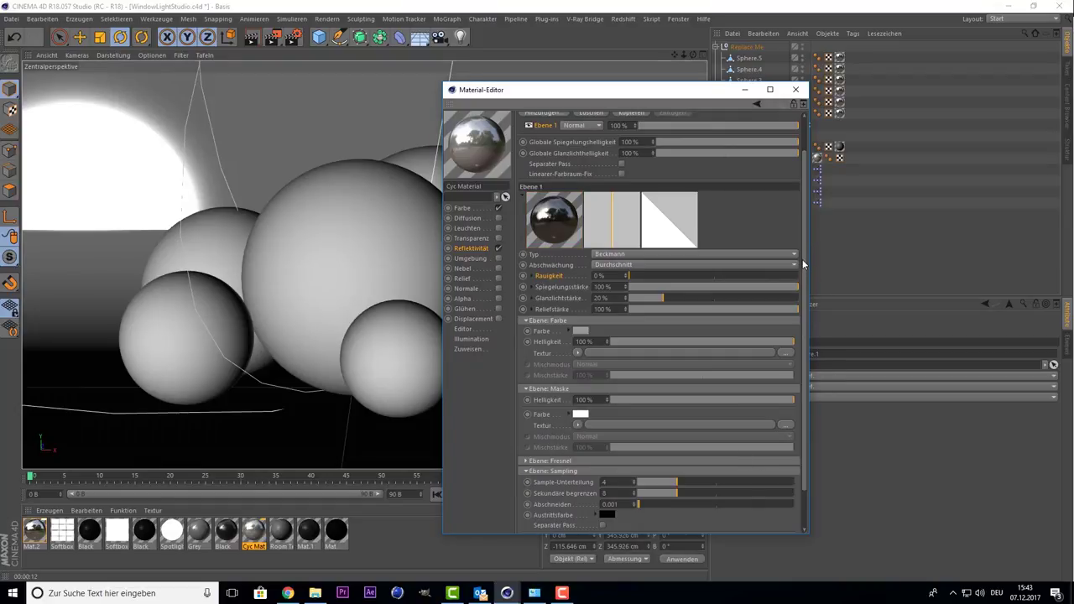
pyautogui.moveTo(803, 265); pyautogui.dragTo(798, 223)
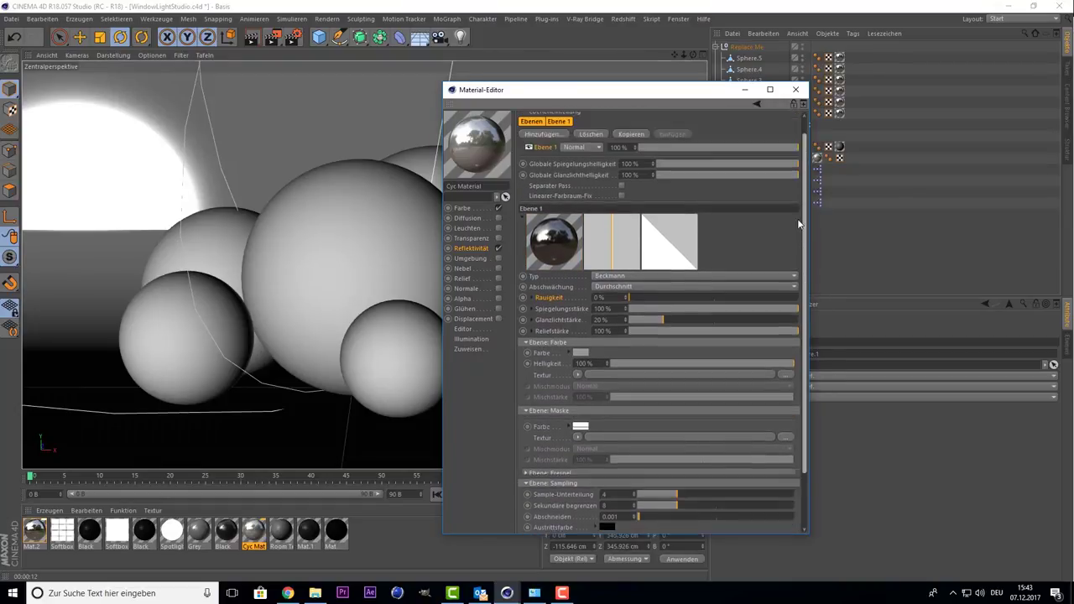
pyautogui.scroll(1, 799, 224)
pyautogui.click(600, 153)
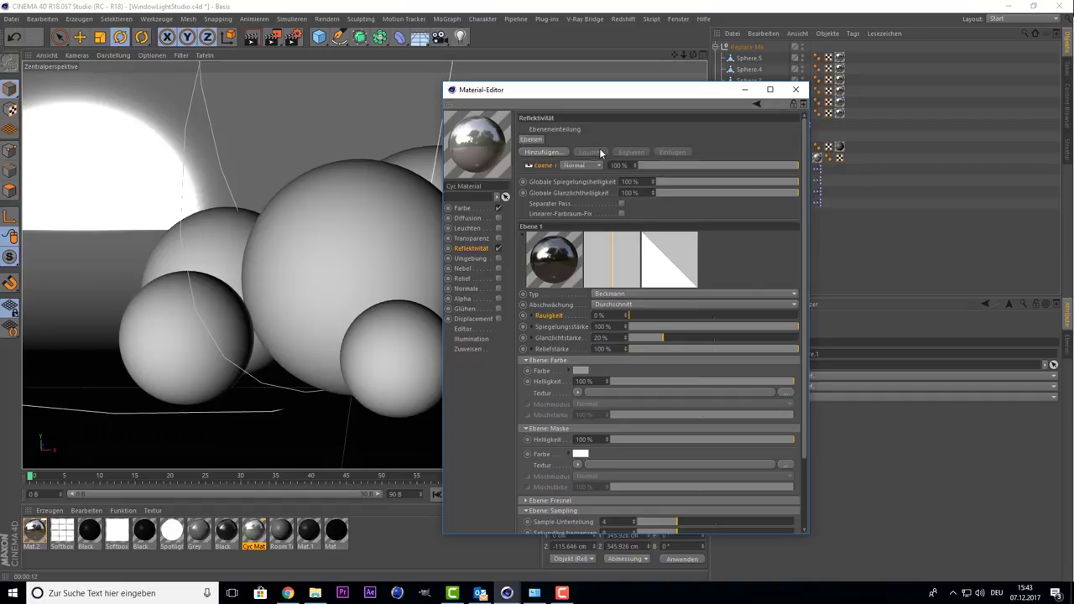
pyautogui.click(556, 154)
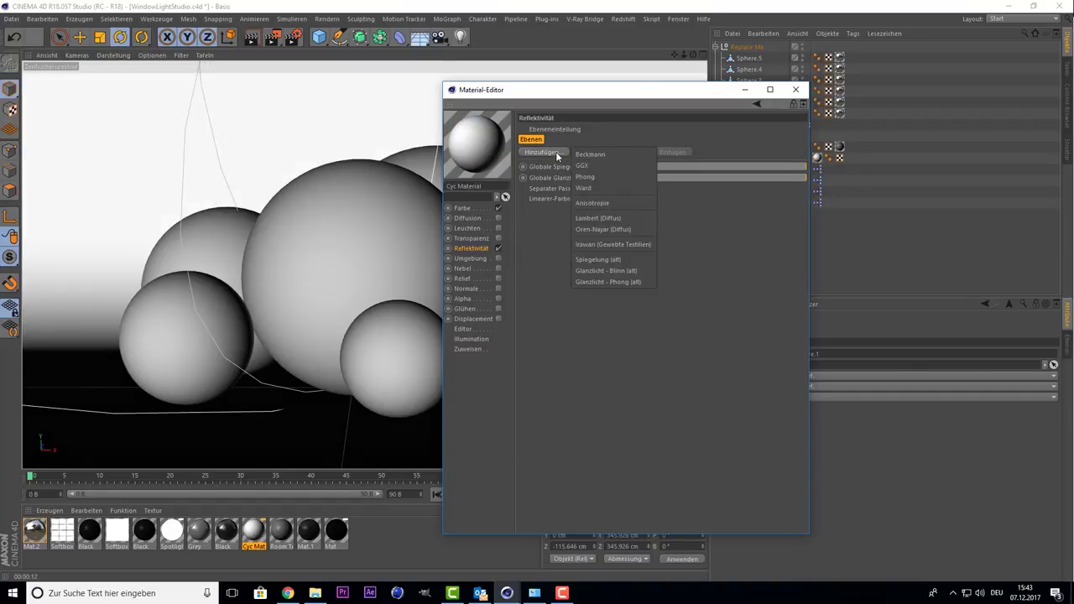
pyautogui.click(542, 216)
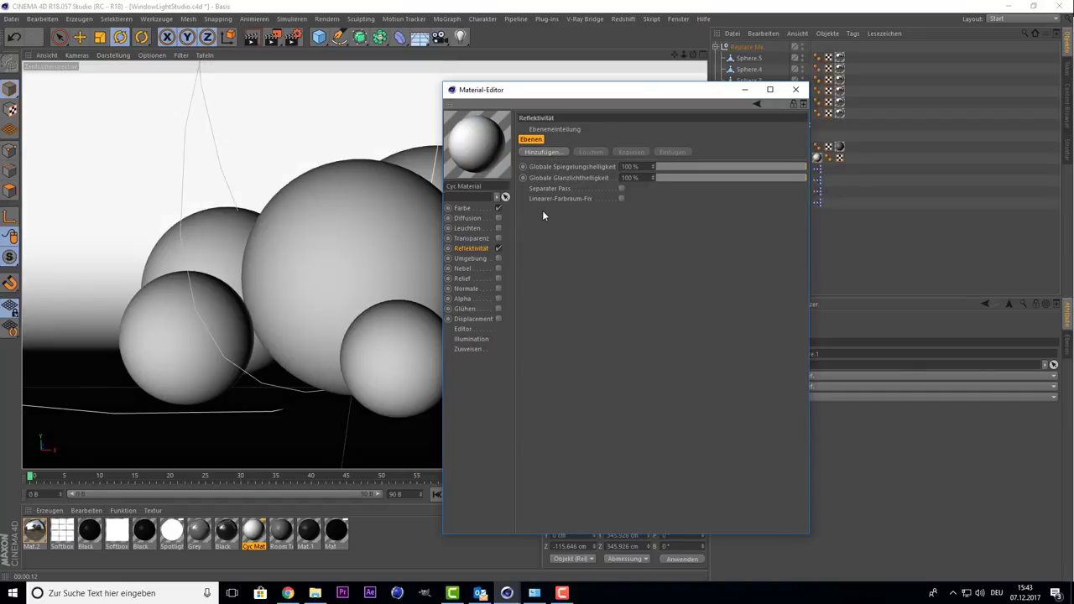
pyautogui.click(796, 89)
pyautogui.click(301, 262)
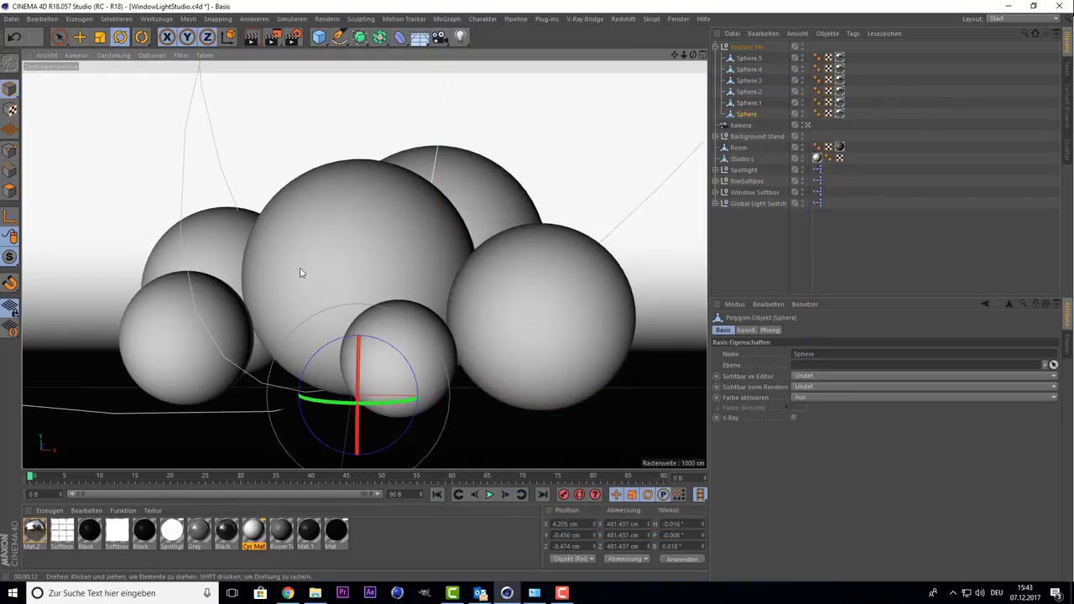
# Replace Mat.2's Beckmann reflectance layer with an Anisotropie layer and test-render the viewport.
pyautogui.doubleClick(32, 530)
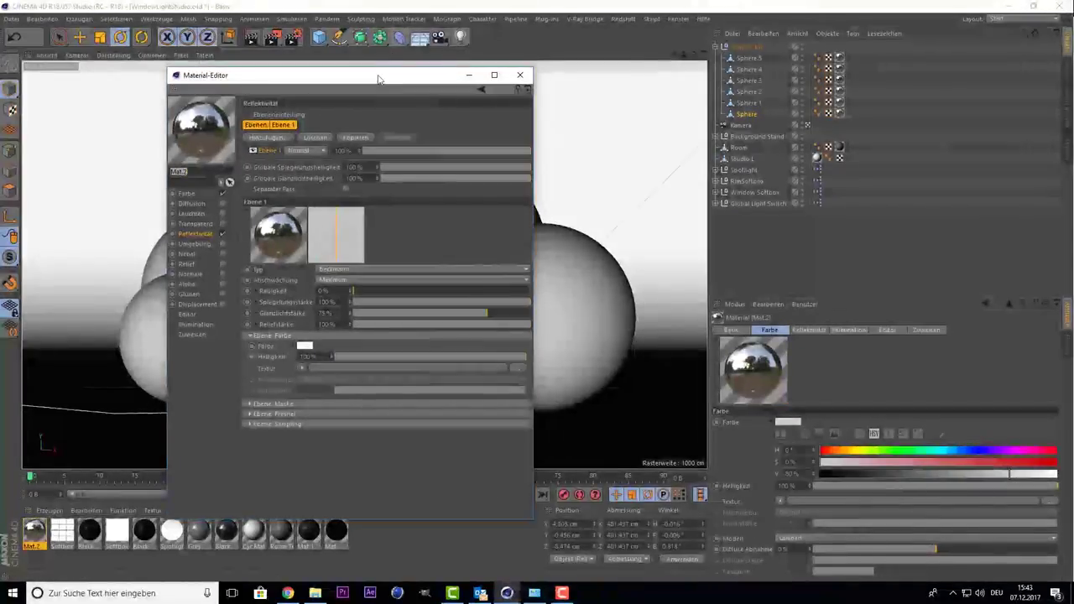
pyautogui.moveTo(352, 77); pyautogui.dragTo(820, 32)
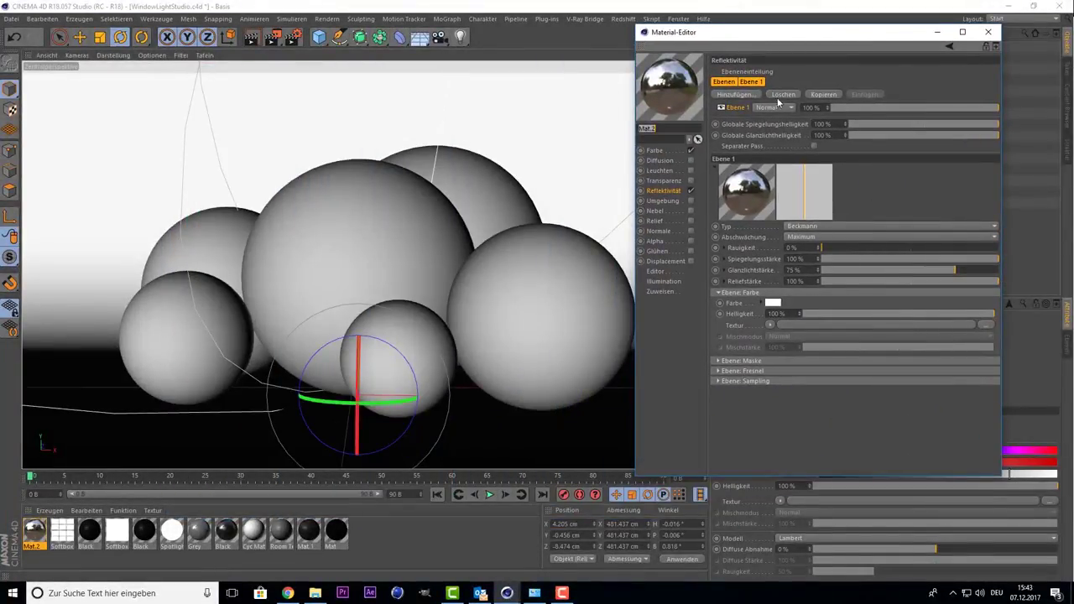
pyautogui.click(783, 96)
pyautogui.click(751, 94)
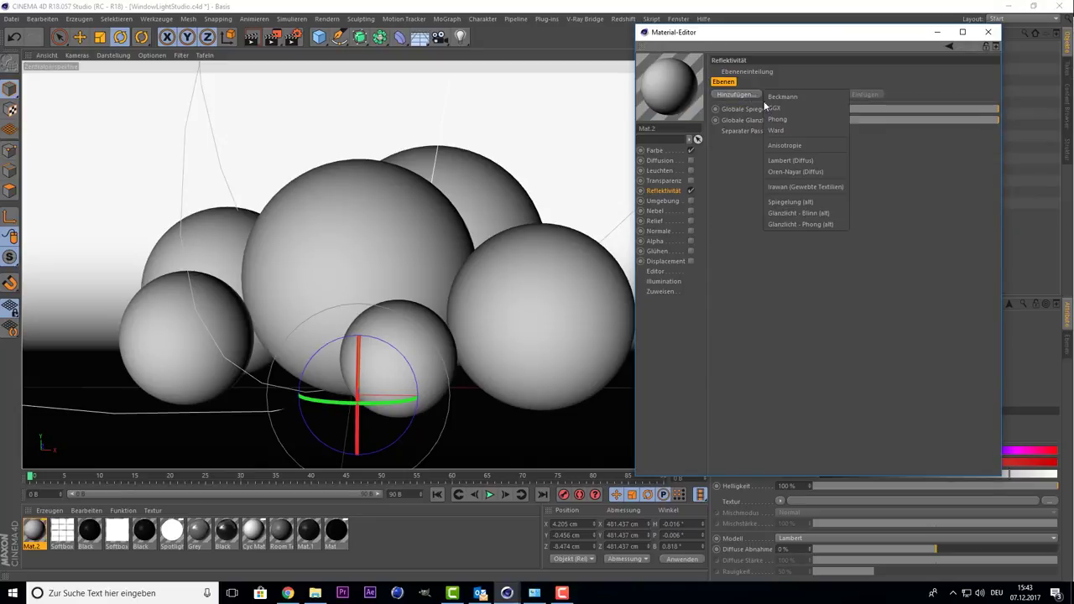
pyautogui.click(805, 145)
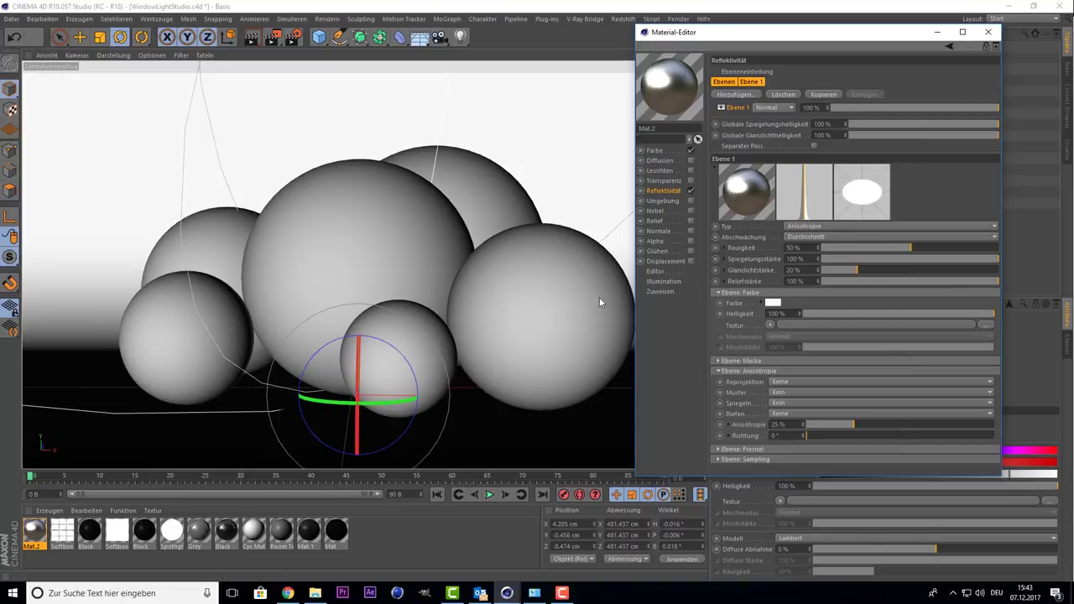
pyautogui.click(251, 36)
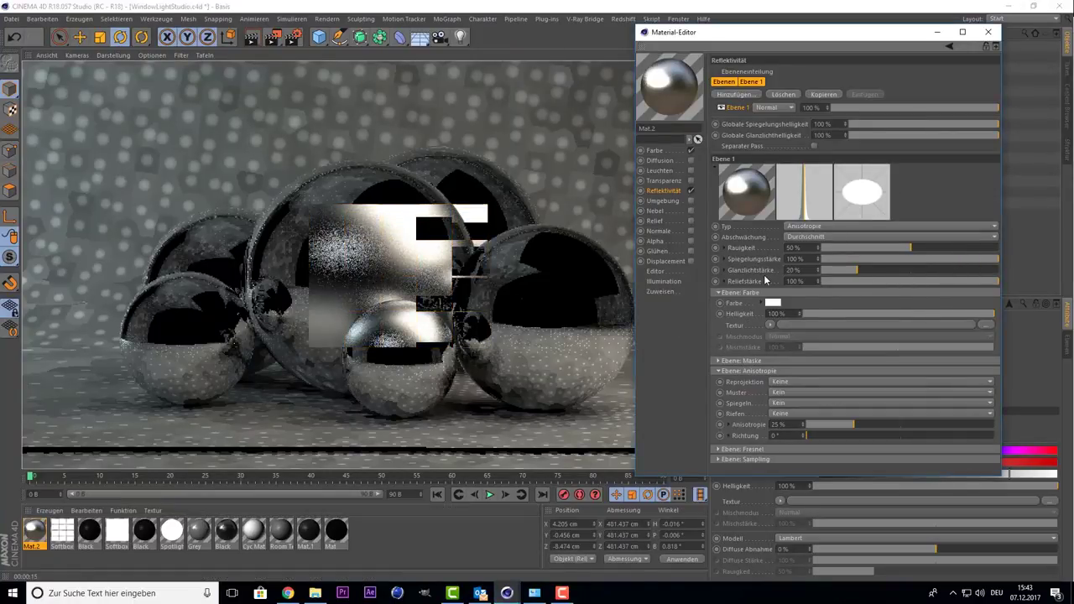
pyautogui.click(591, 273)
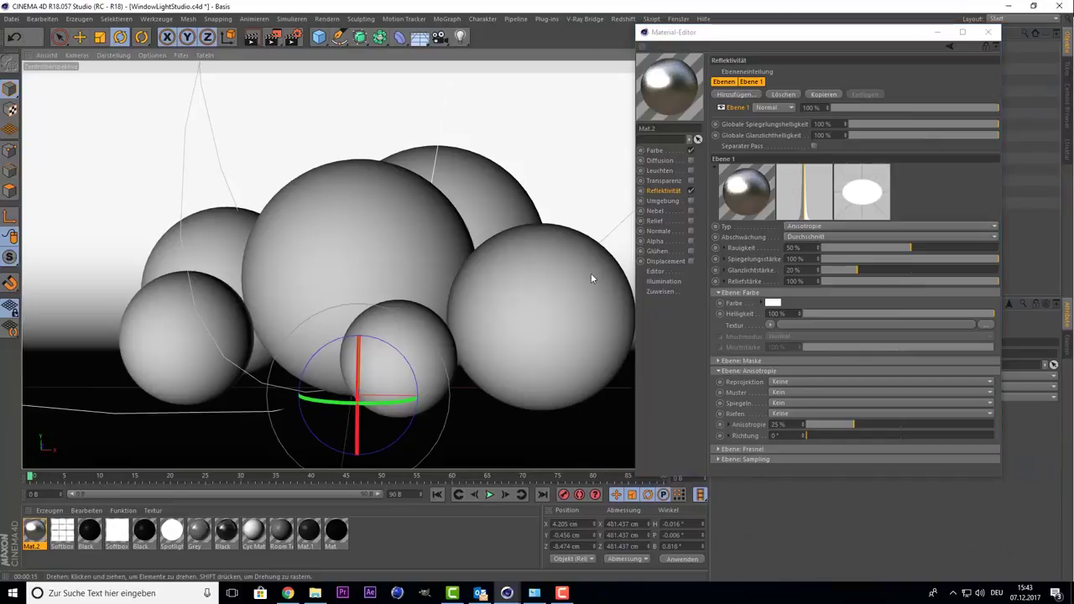
# Open Mat.2's material preview in a standalone window via Fenster öffnen.
pyautogui.click(966, 343)
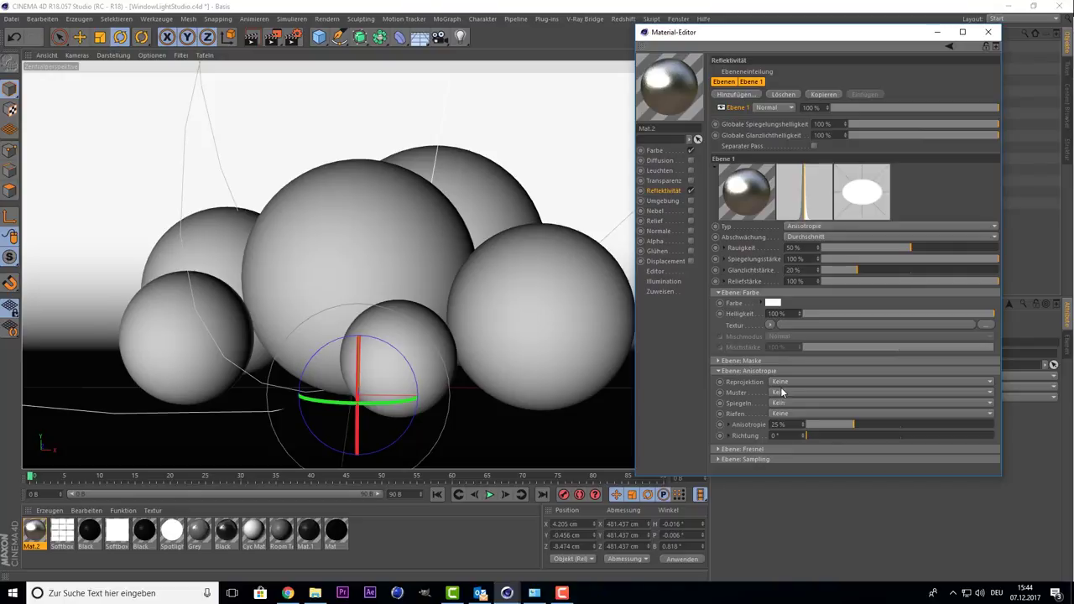
pyautogui.rightClick(686, 88)
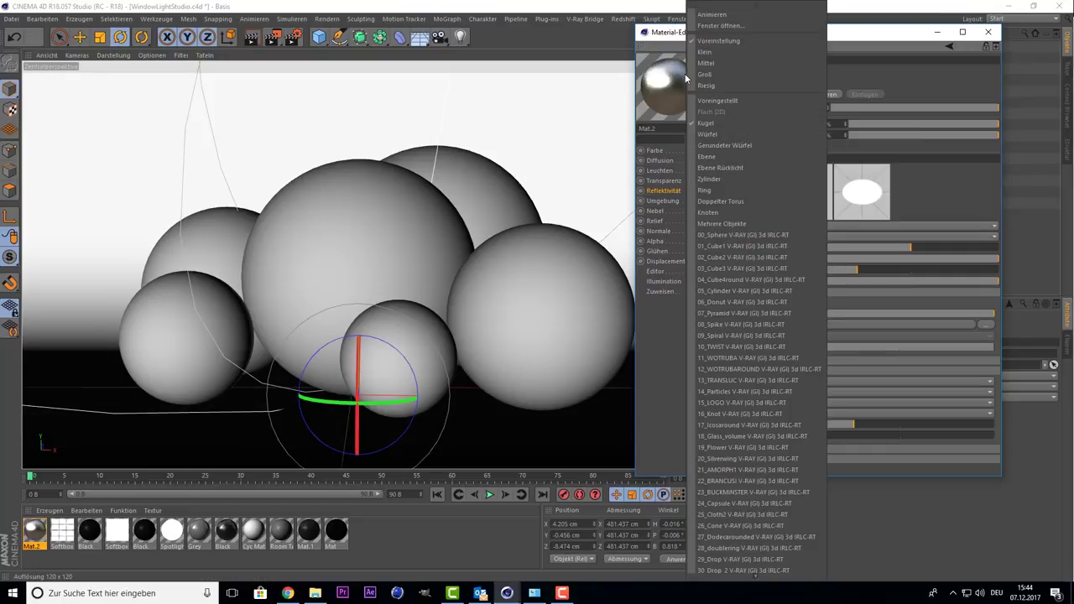
pyautogui.click(736, 29)
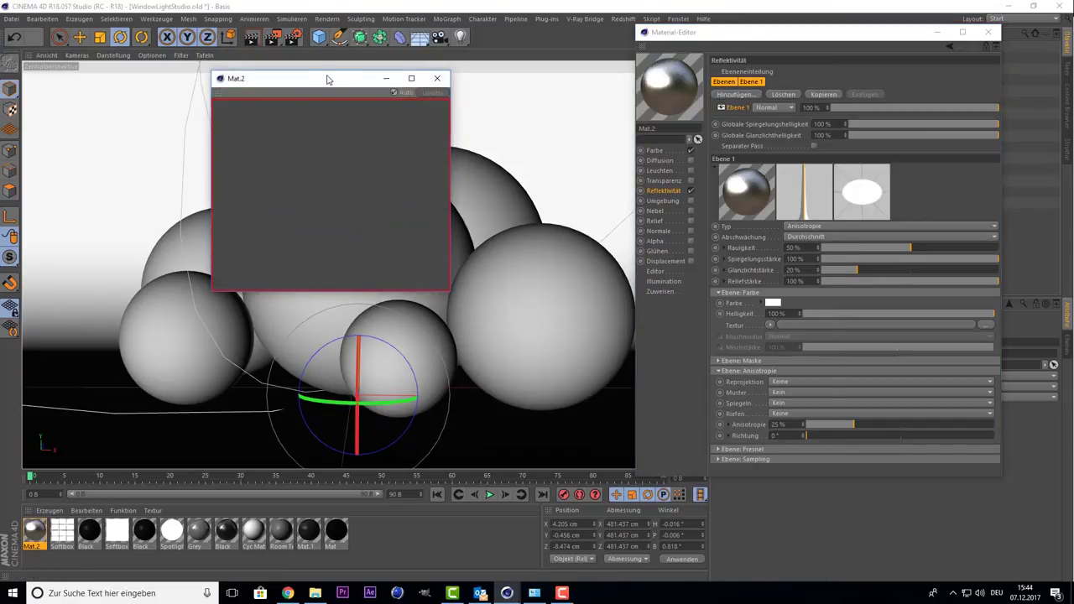
# Try the Gitter anisotropy pattern and lower the roughness to 25%.
pyautogui.moveTo(323, 81); pyautogui.dragTo(292, 69)
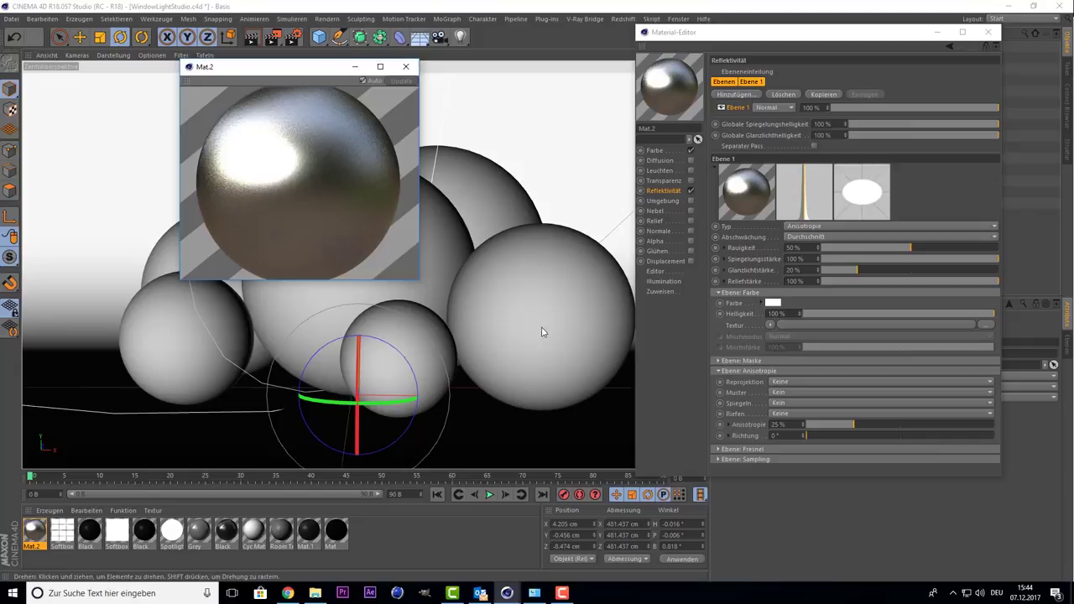
pyautogui.click(801, 393)
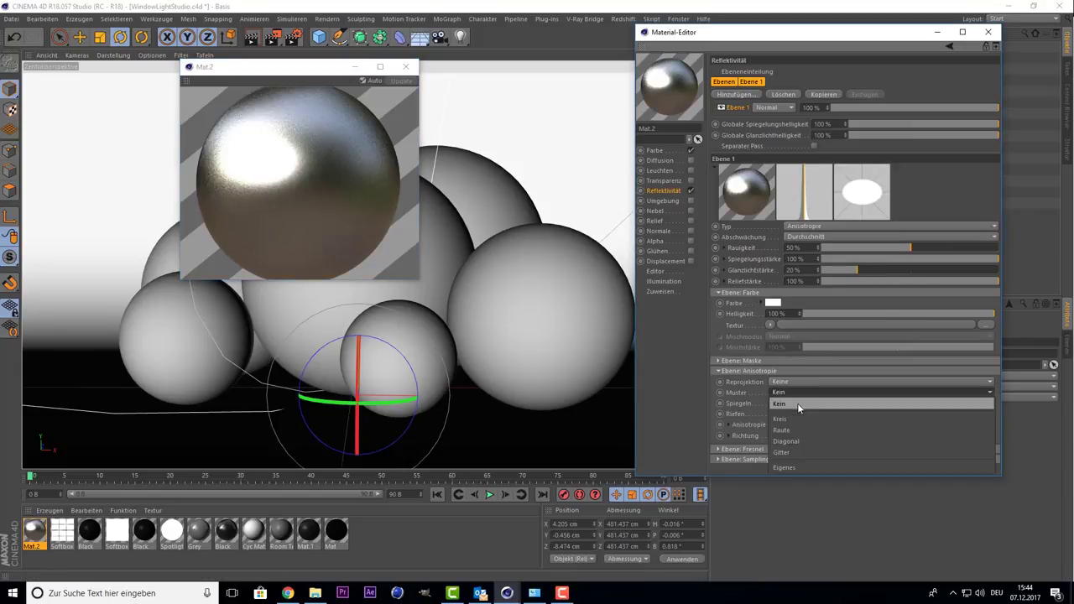
pyautogui.click(809, 452)
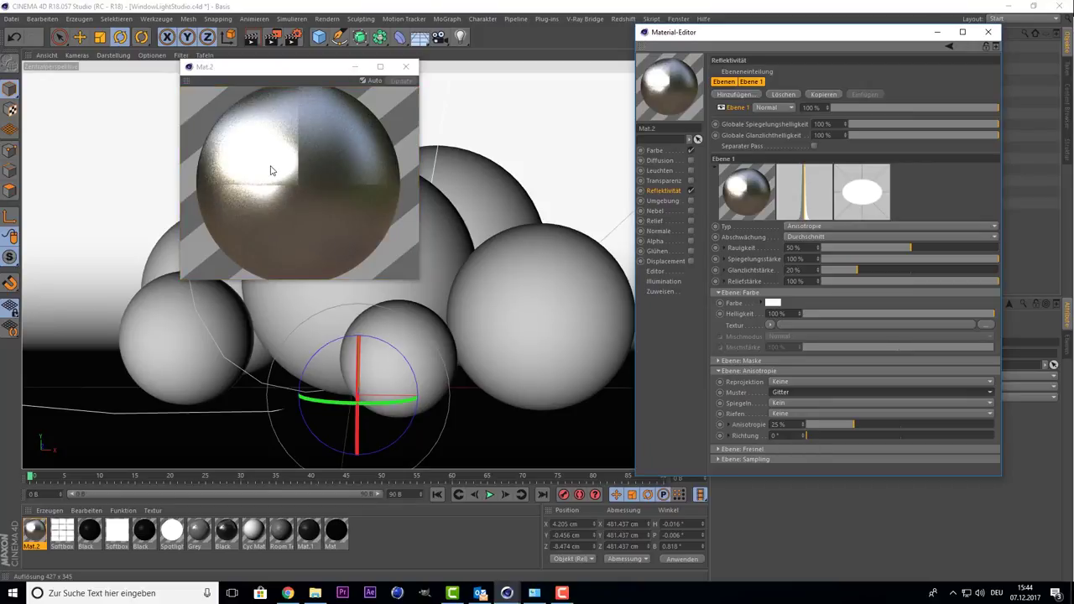
pyautogui.click(881, 249)
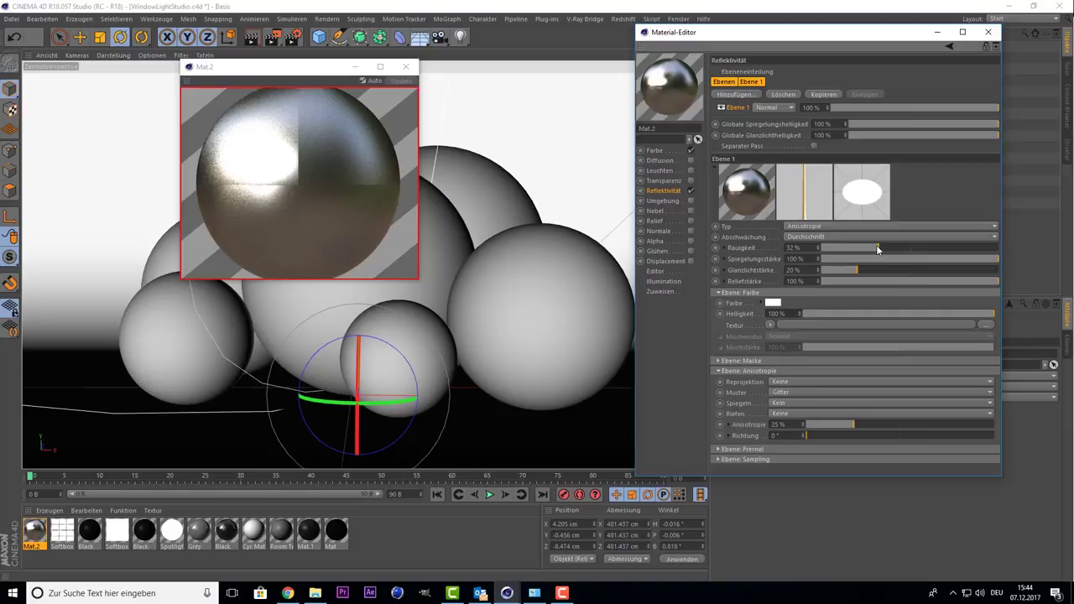
pyautogui.moveTo(876, 247); pyautogui.dragTo(866, 247)
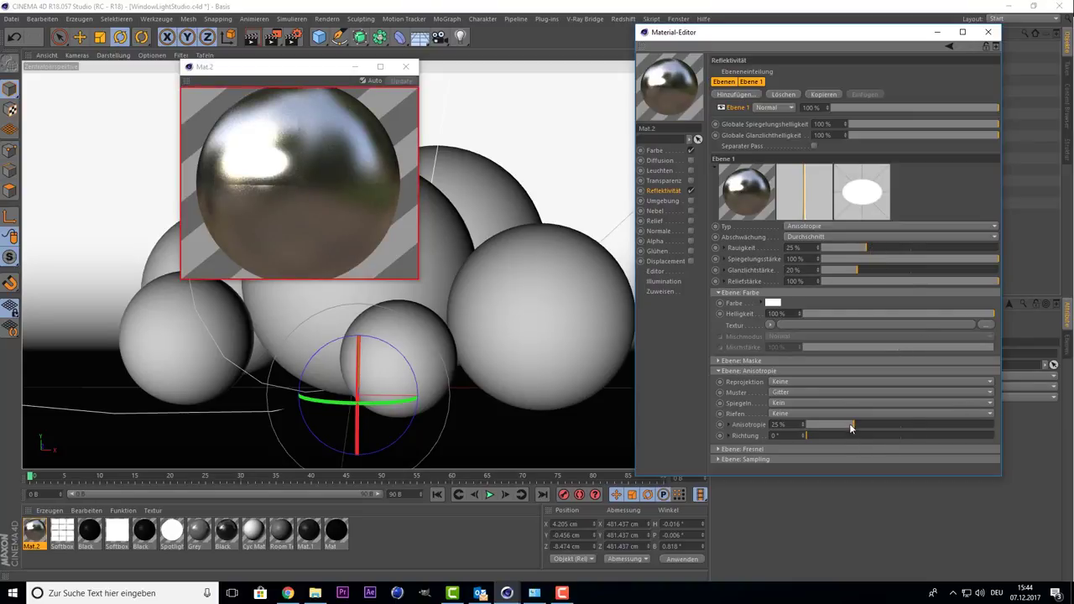
# Try the Kreis pattern, then set the anisotropy pattern back to Kein.
pyautogui.click(782, 392)
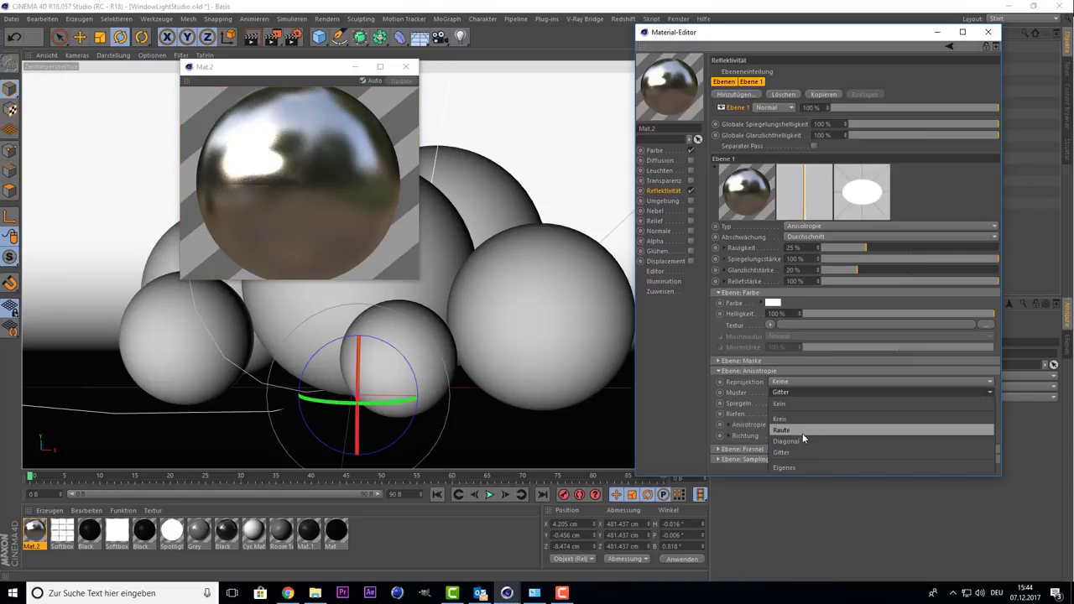
pyautogui.click(802, 414)
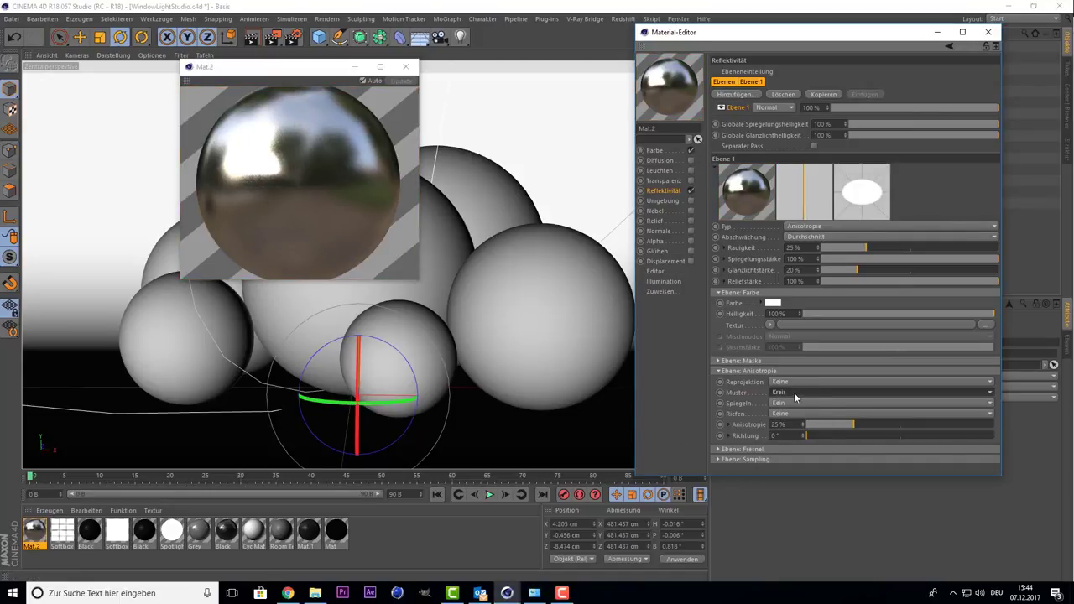
pyautogui.click(791, 401)
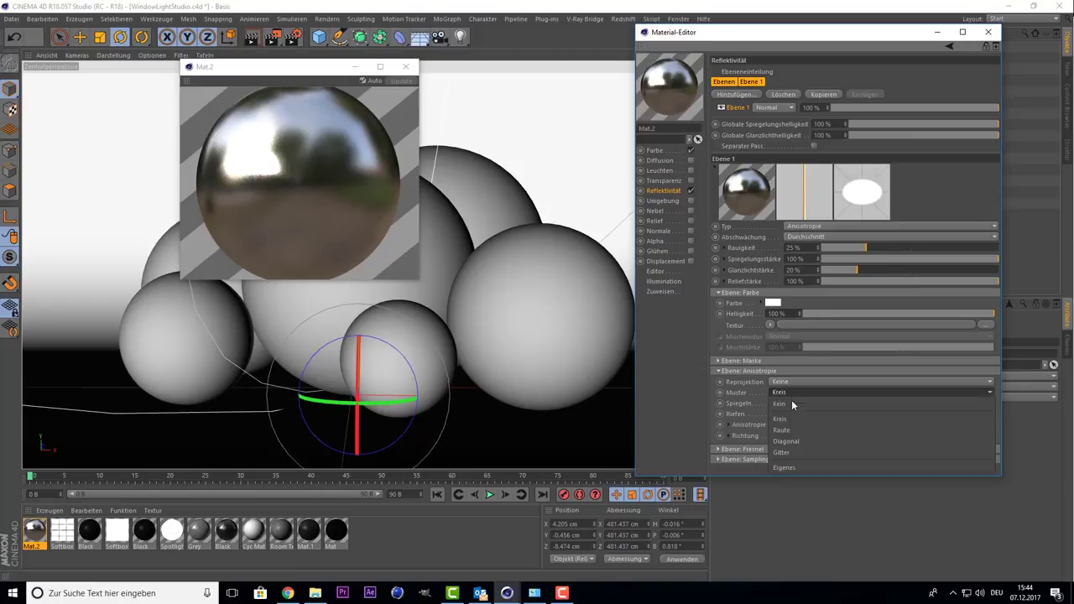
pyautogui.click(793, 403)
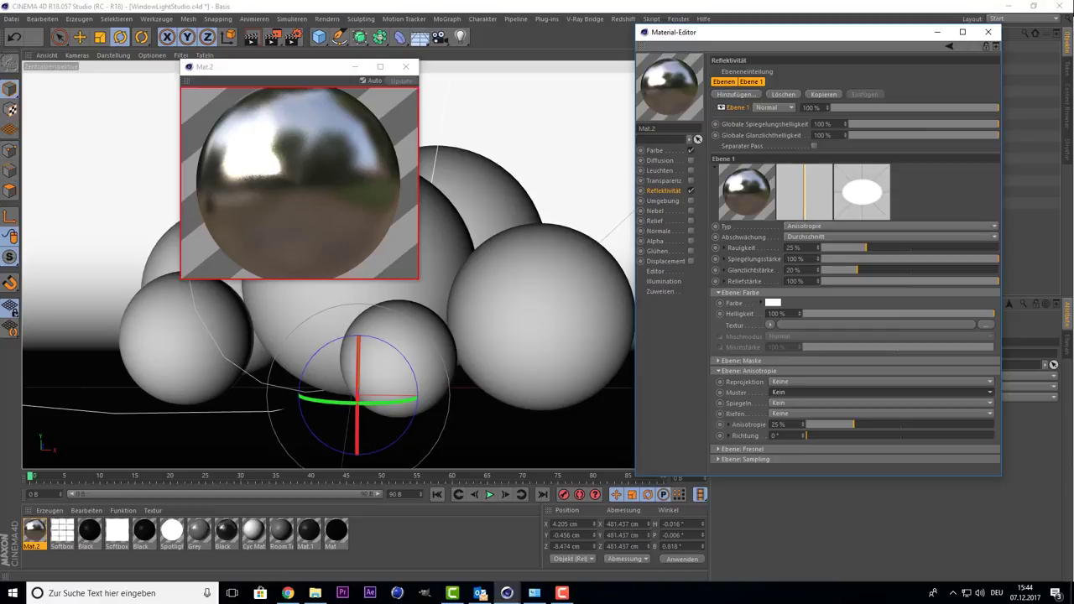
# Try primary and then secondary scratches on the anisotropic layer.
pyautogui.click(783, 393)
pyautogui.click(783, 393)
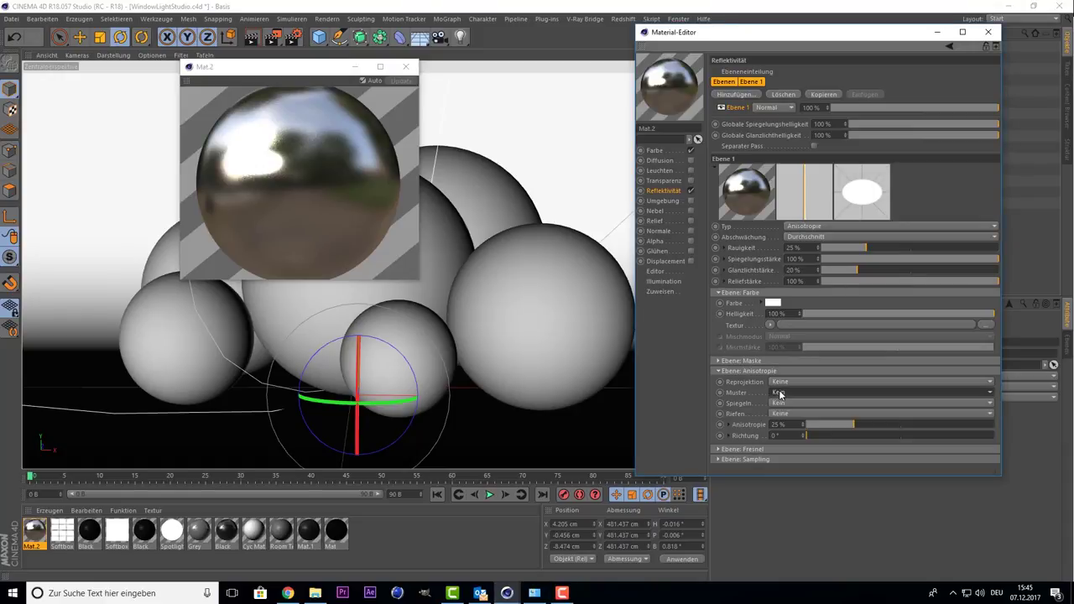
pyautogui.click(782, 416)
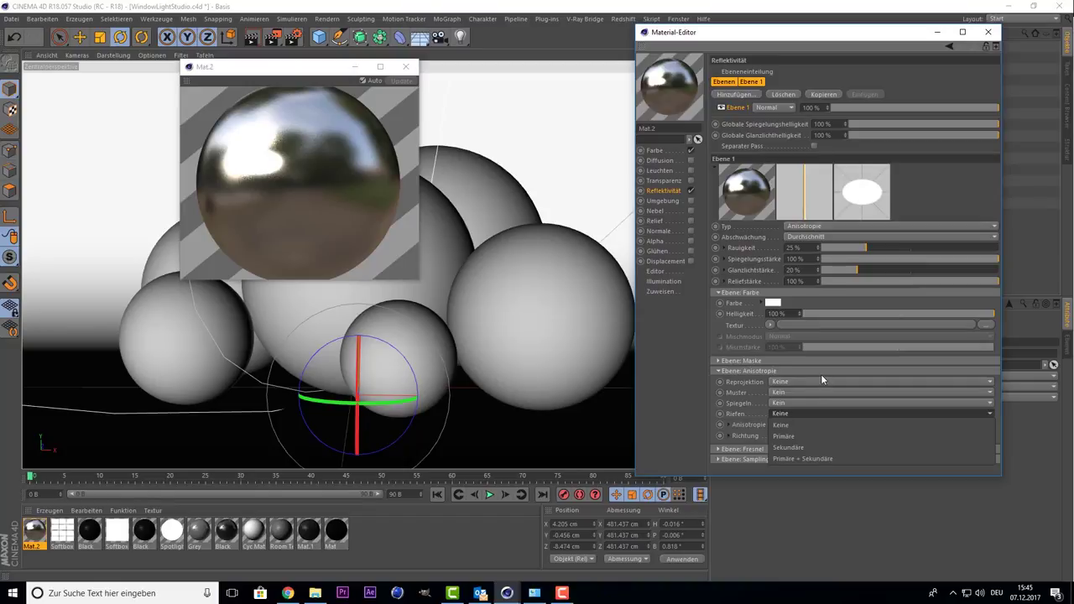
pyautogui.click(795, 436)
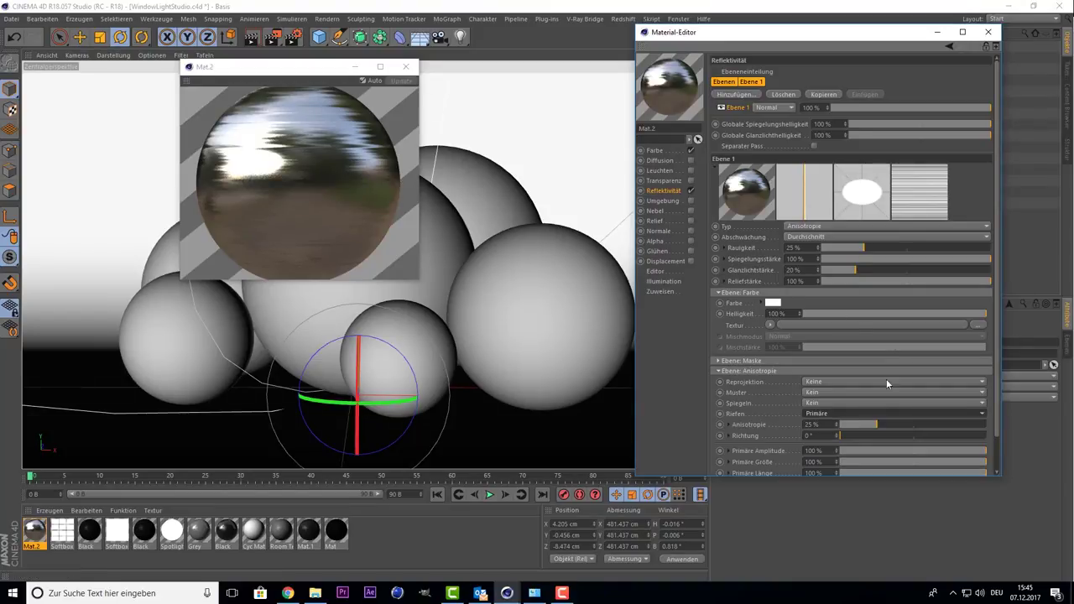
pyautogui.click(812, 414)
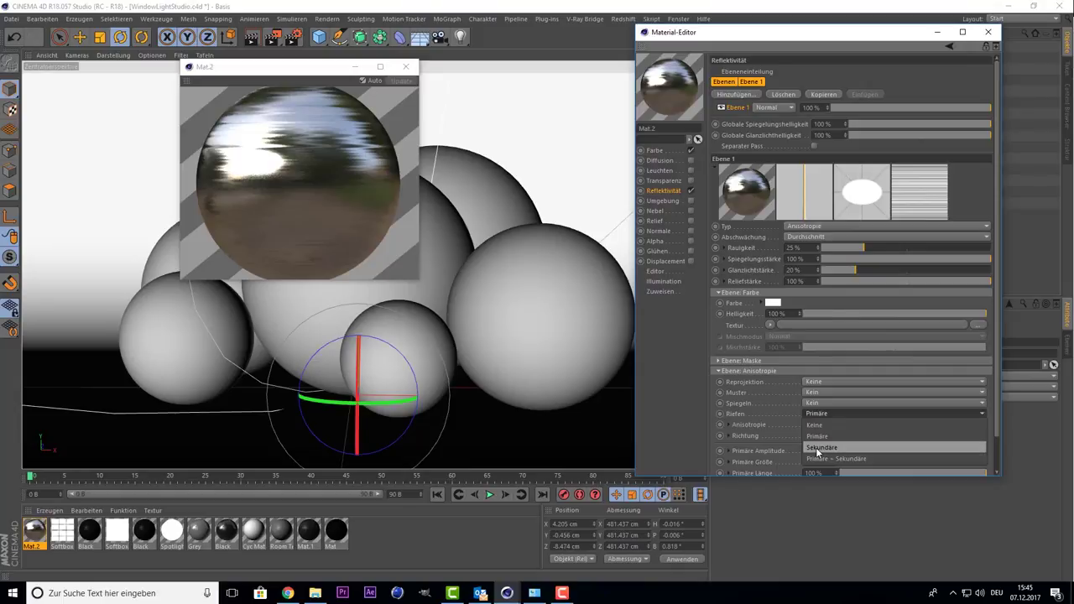
pyautogui.click(817, 448)
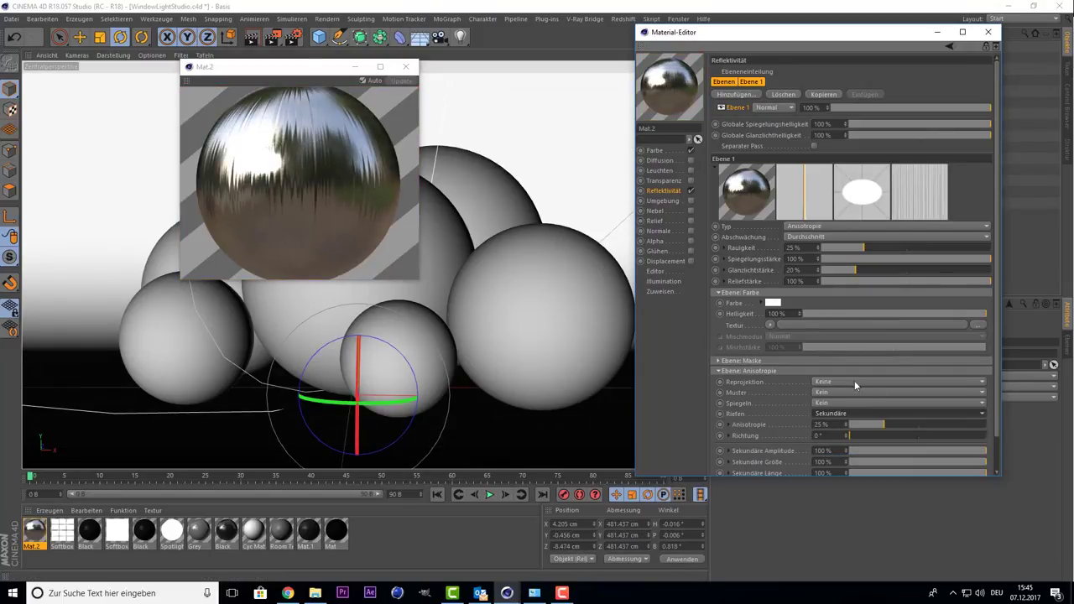
# Preview the Kreis and Raute patterns, then remove the anisotropy pattern again.
pyautogui.click(830, 393)
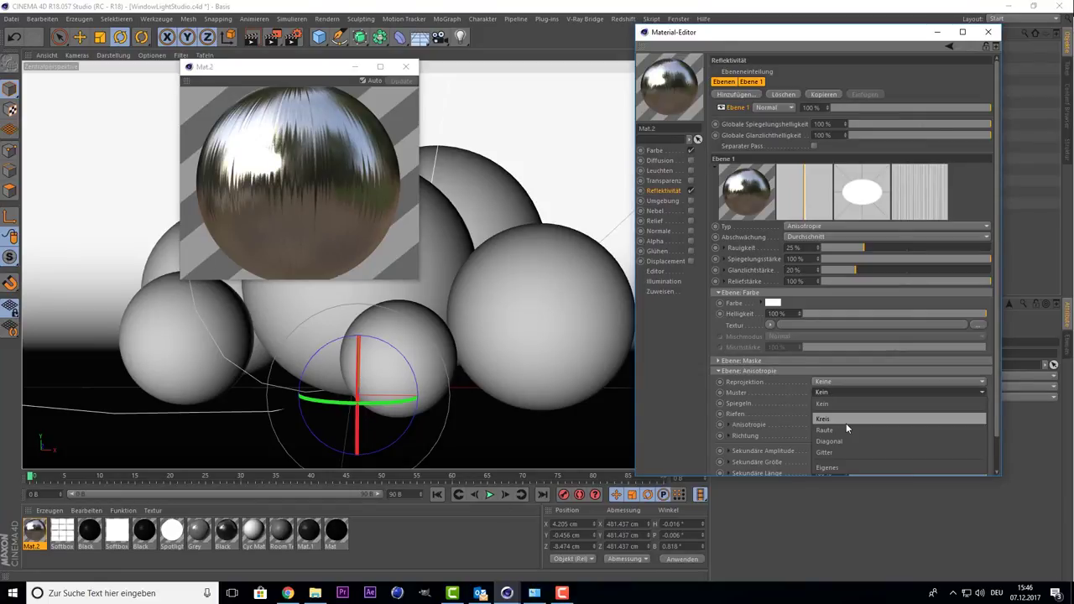
pyautogui.click(846, 419)
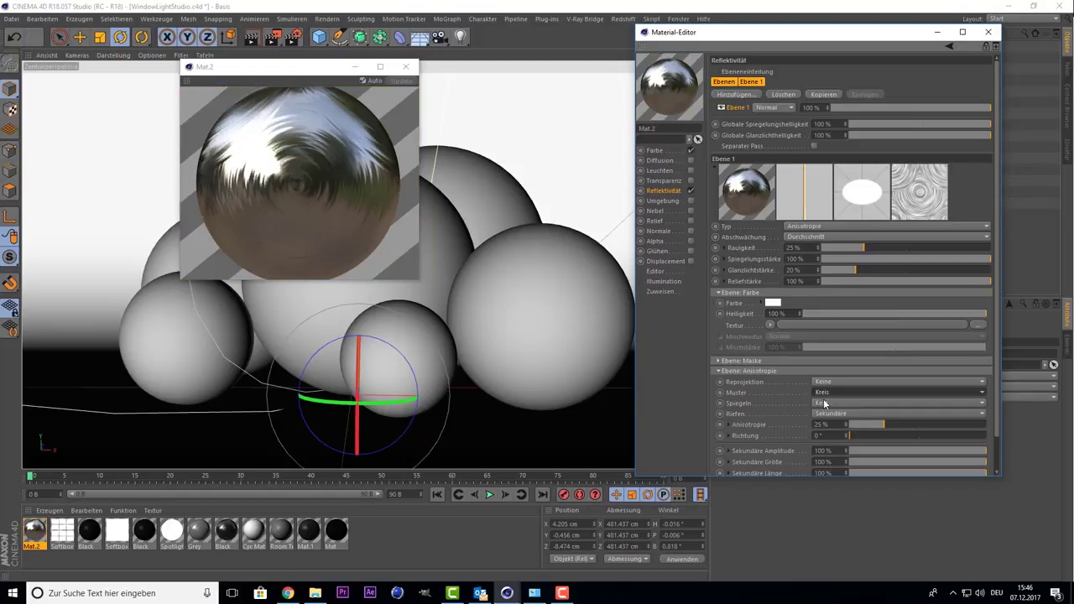
pyautogui.click(849, 393)
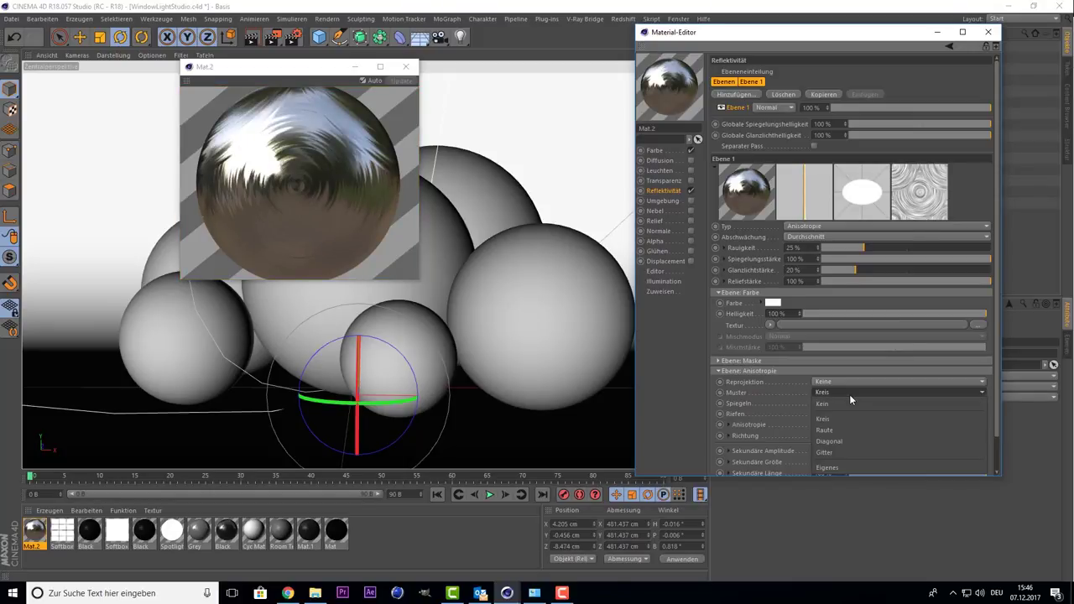
pyautogui.click(846, 431)
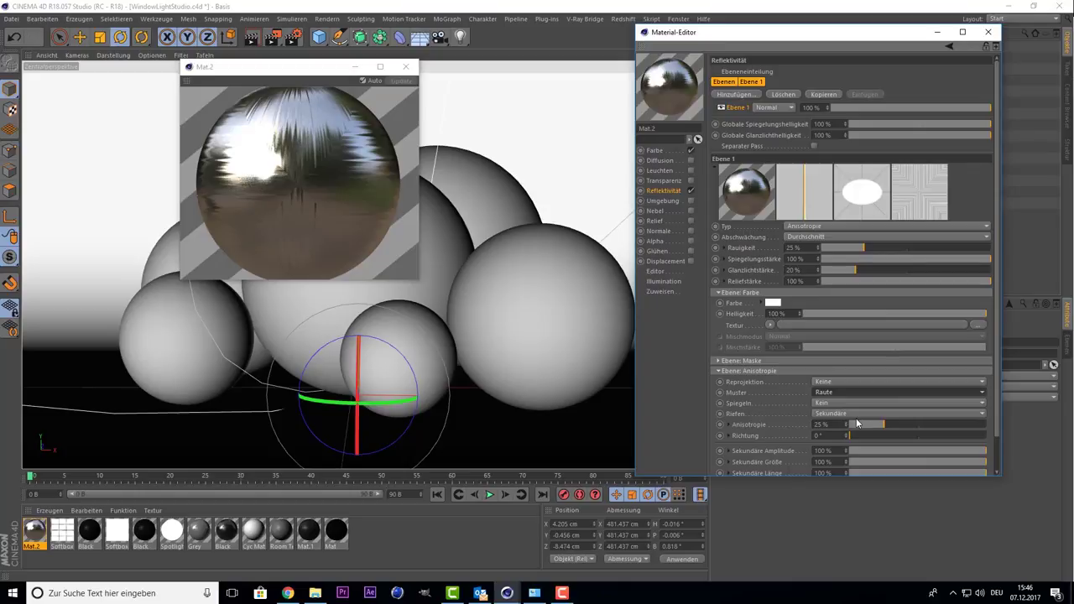
pyautogui.click(832, 392)
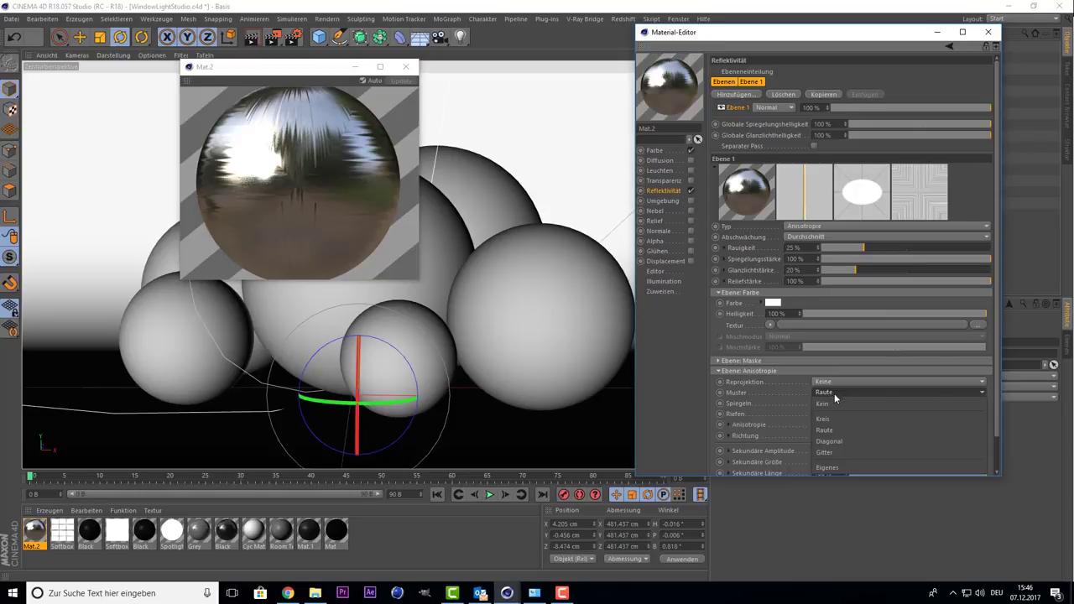
pyautogui.click(838, 403)
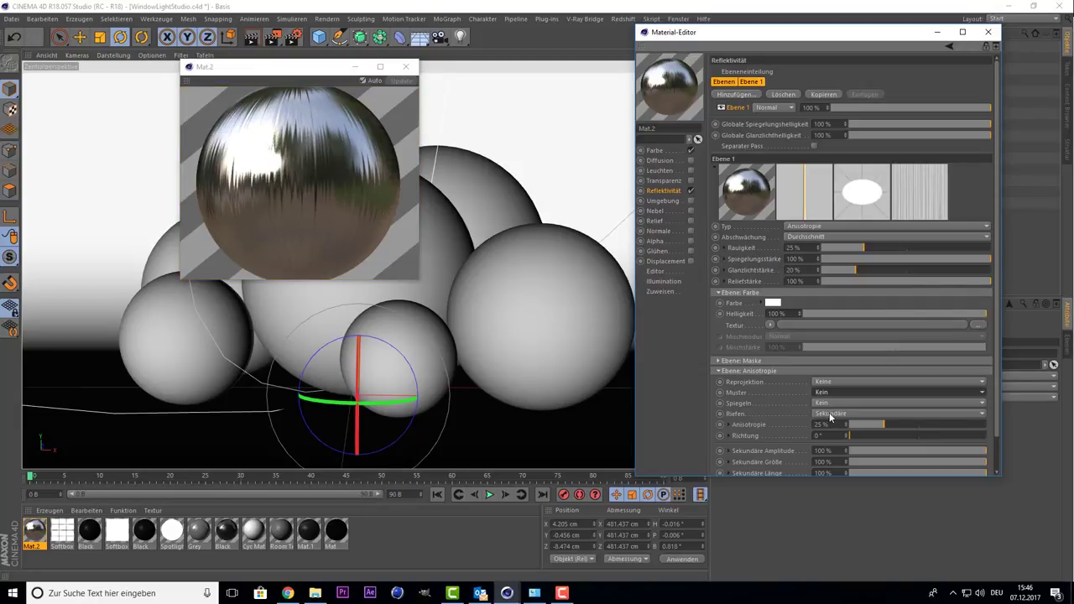
# Switch the scratches back to primary and render the viewport.
pyautogui.click(832, 417)
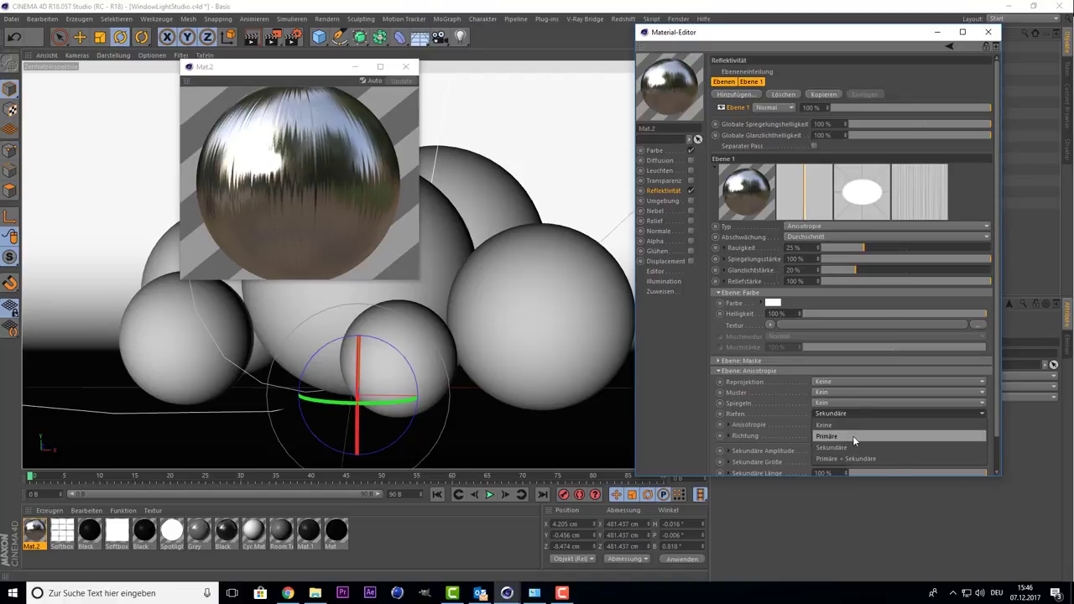
pyautogui.click(853, 435)
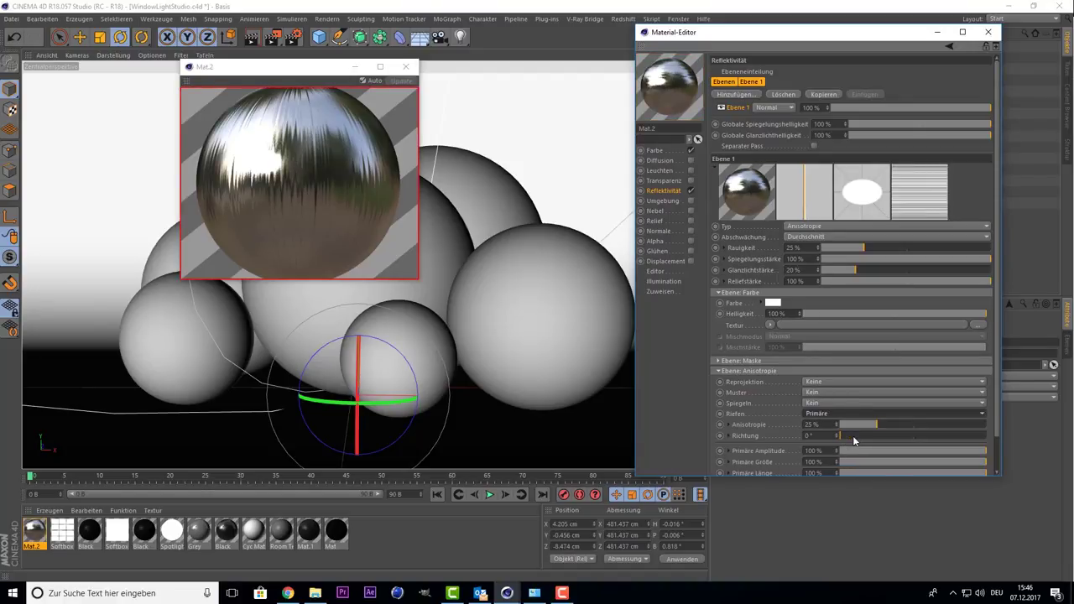
pyautogui.click(251, 37)
# Set the anisotropy pattern to Raute and re-render the spheres in the viewport.
pyautogui.moveTo(294, 67)
pyautogui.mouseDown()
pyautogui.moveTo(143, 87)
pyautogui.moveTo(23, 85)
pyautogui.mouseUp()
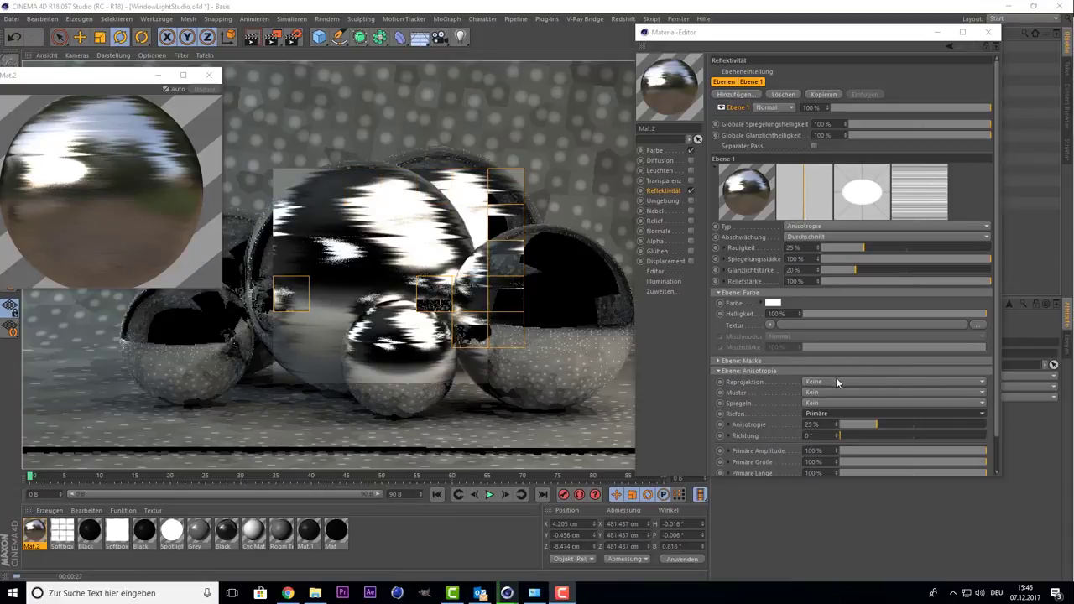
pyautogui.click(815, 391)
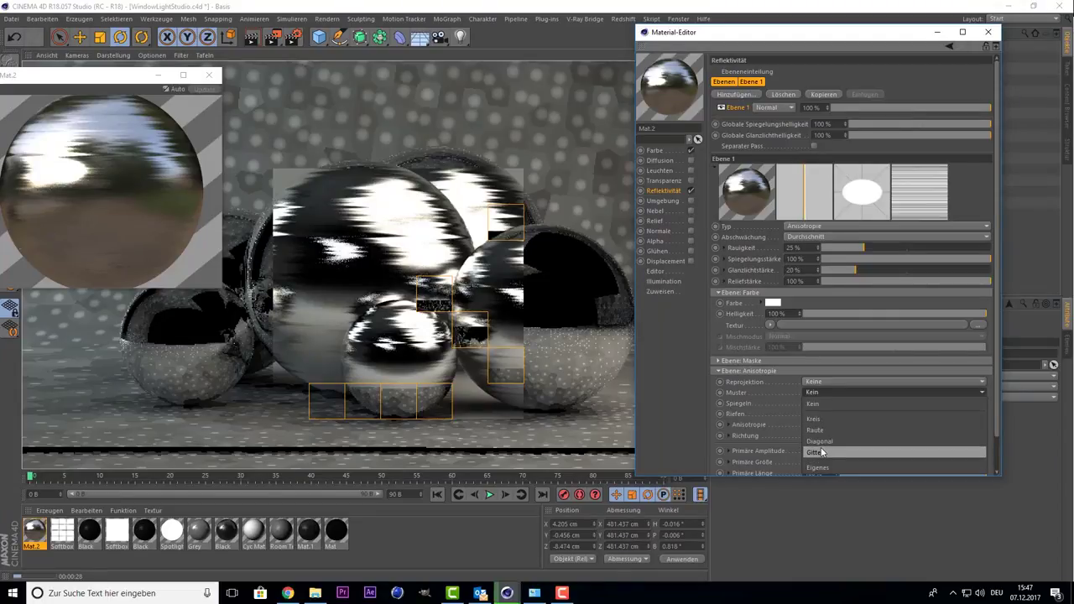
pyautogui.click(820, 431)
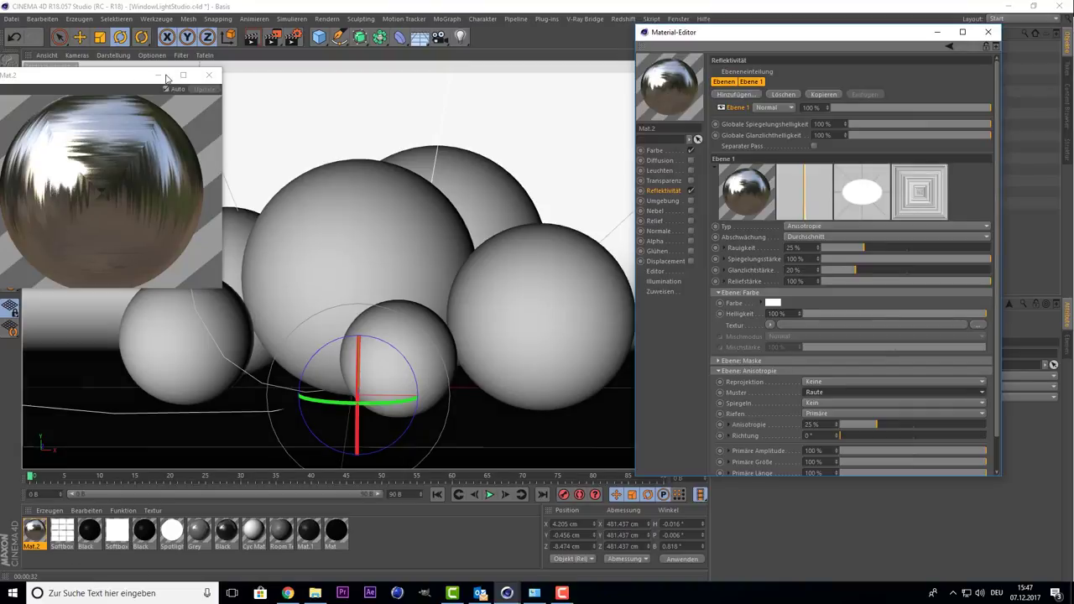
pyautogui.click(251, 37)
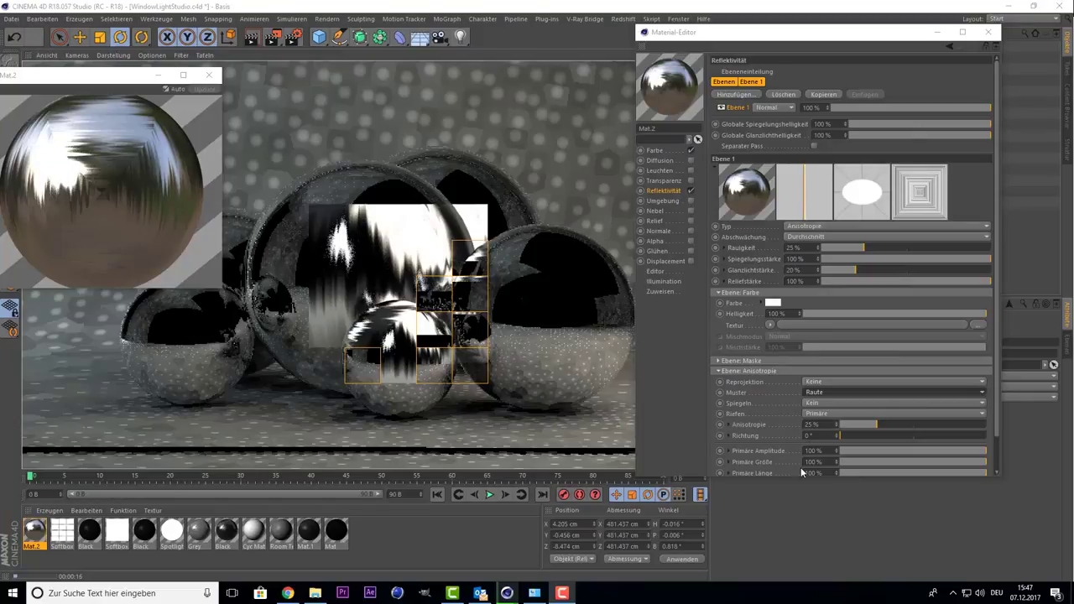
pyautogui.scroll(-2, 796, 449)
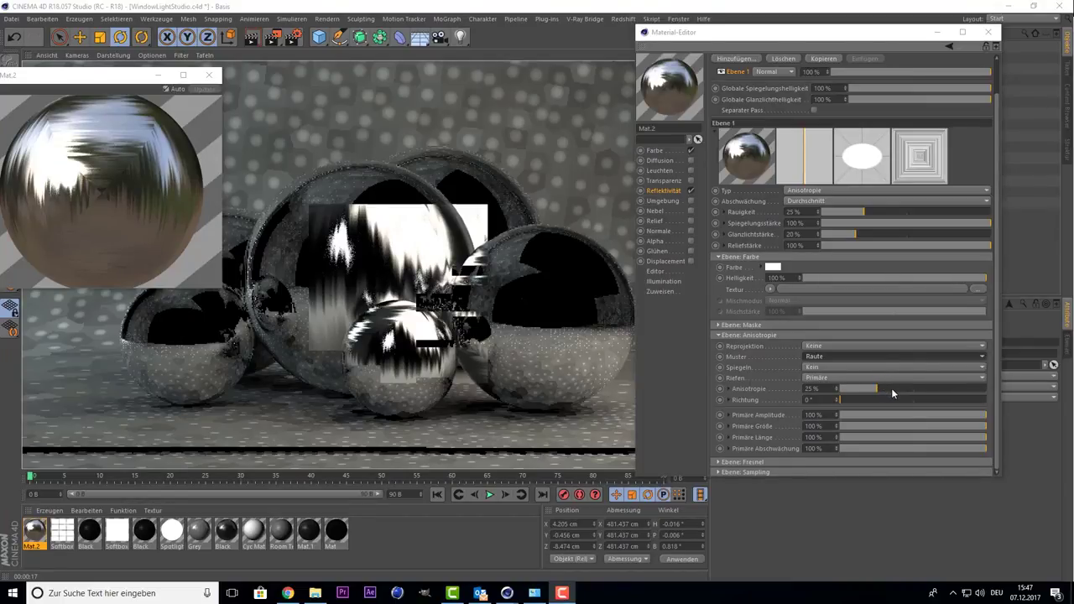
# Test anisotropy strength between 4% and 100%, and return the scratch direction to 0°.
pyautogui.click(893, 389)
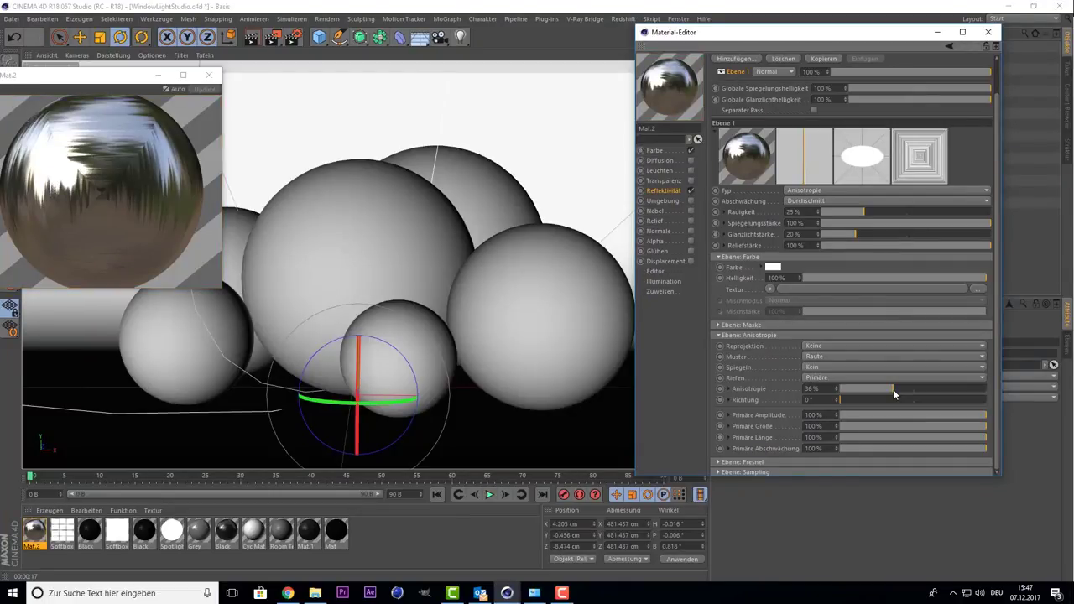
pyautogui.moveTo(893, 389); pyautogui.dragTo(846, 388)
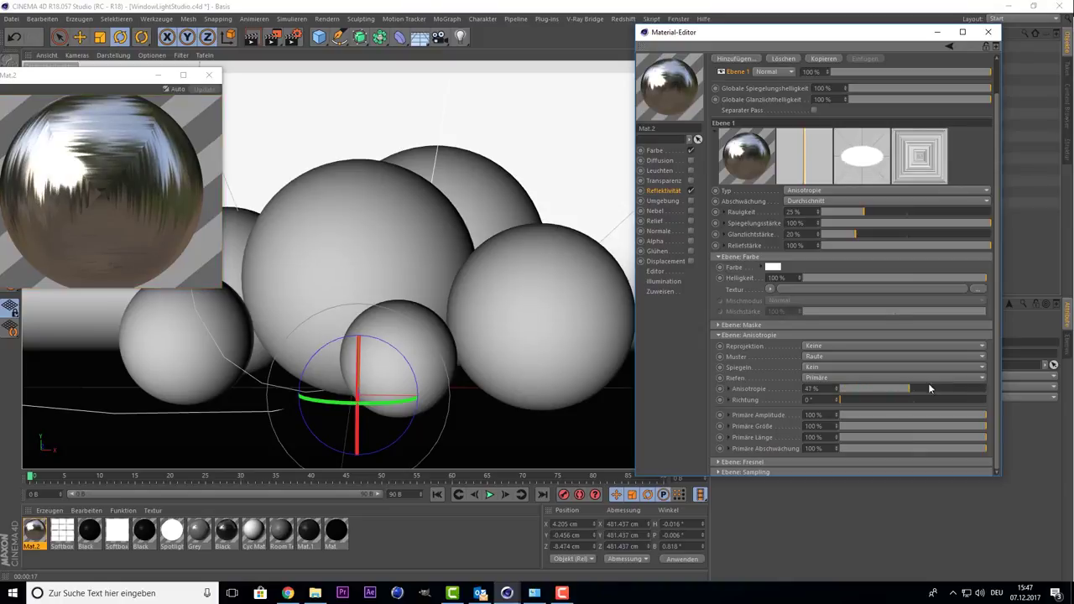
pyautogui.moveTo(846, 388); pyautogui.dragTo(946, 390)
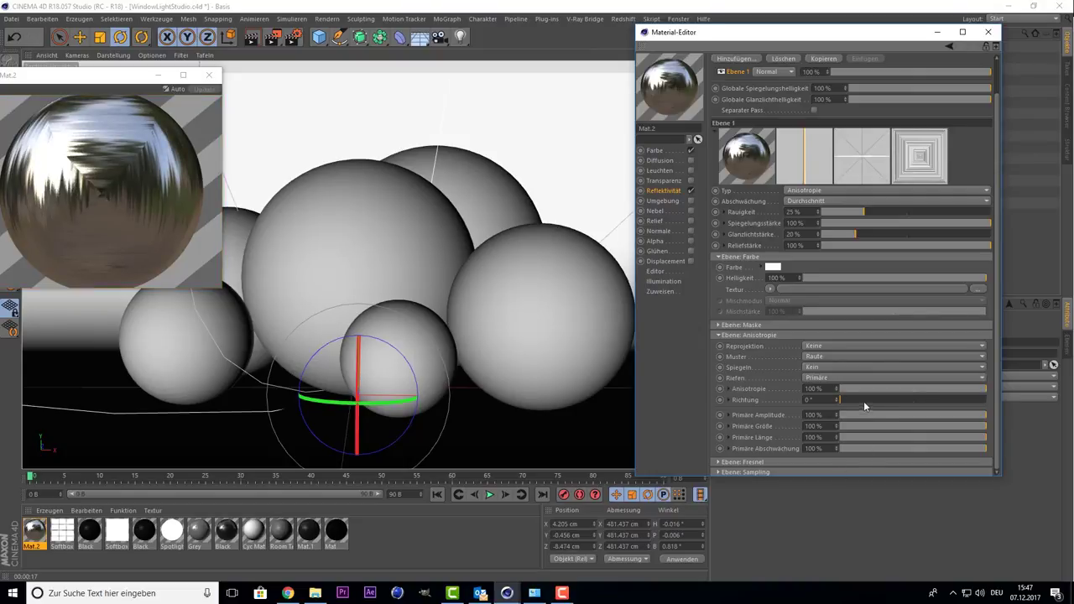
pyautogui.moveTo(864, 401); pyautogui.dragTo(975, 403)
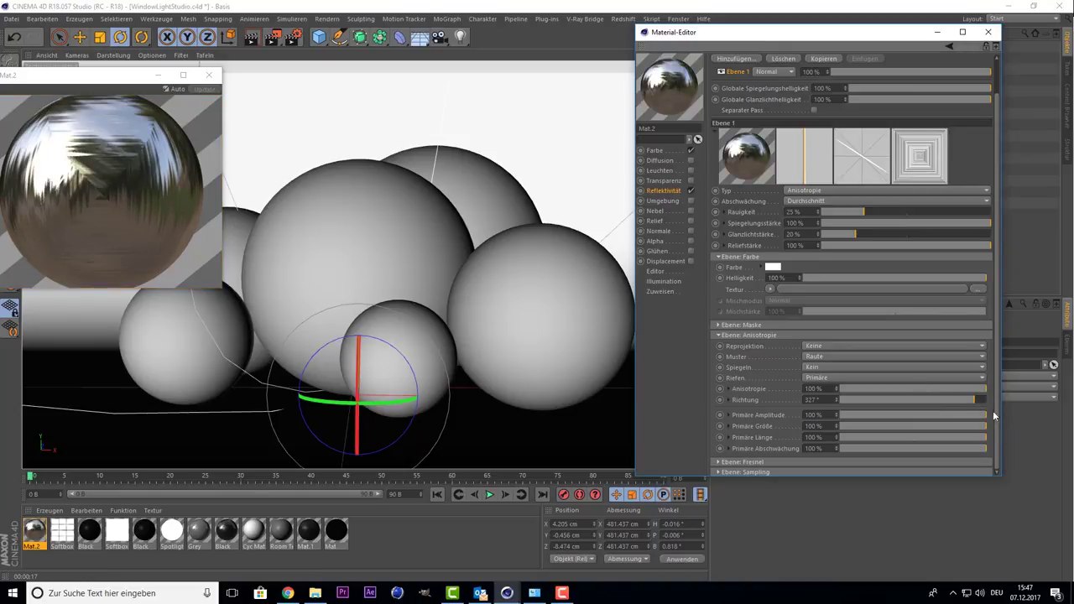
pyautogui.moveTo(947, 399); pyautogui.dragTo(840, 399)
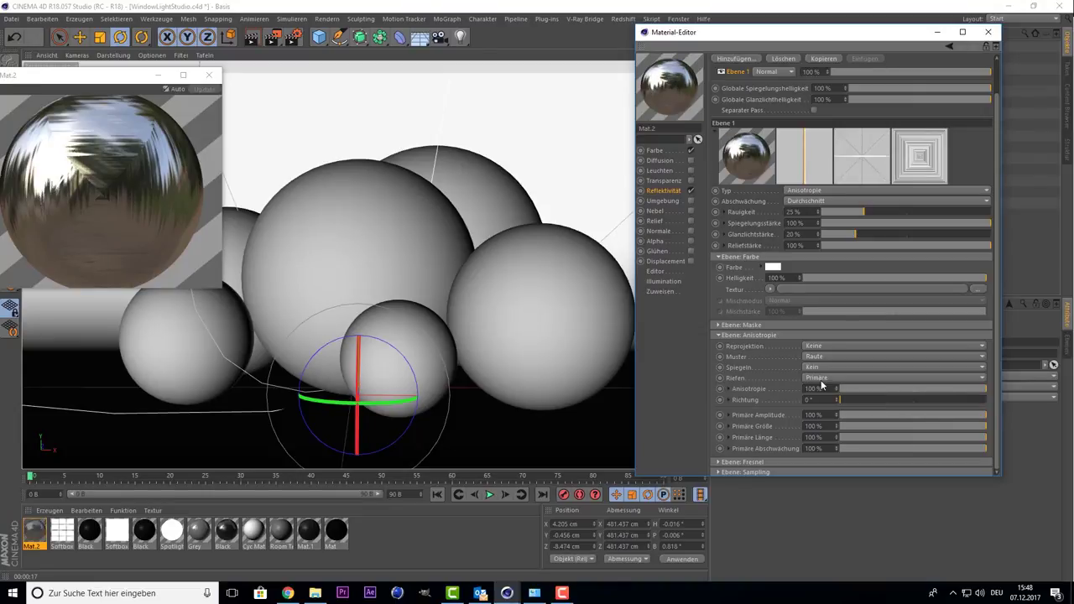
# Keep reprojection Keine and primary scratches, and set the scratch pattern to Eigenes.
pyautogui.click(831, 346)
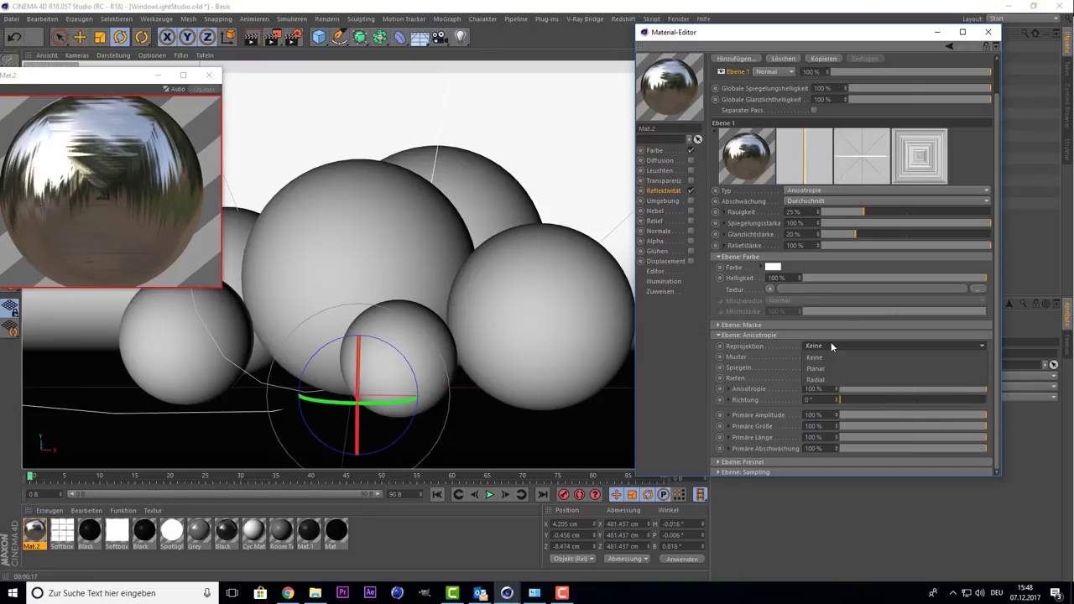
pyautogui.click(831, 344)
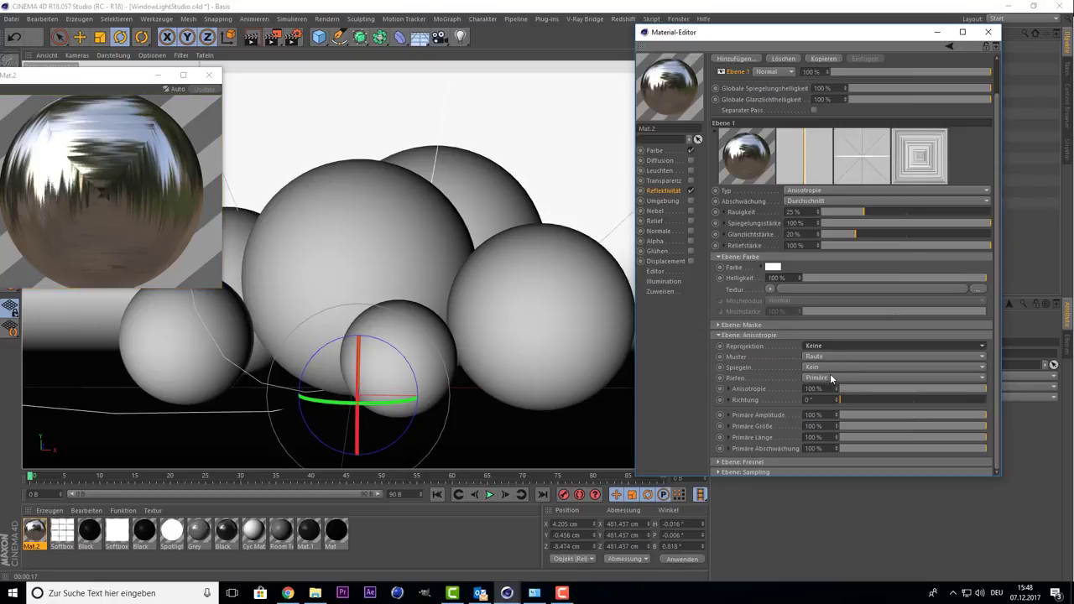
pyautogui.click(830, 377)
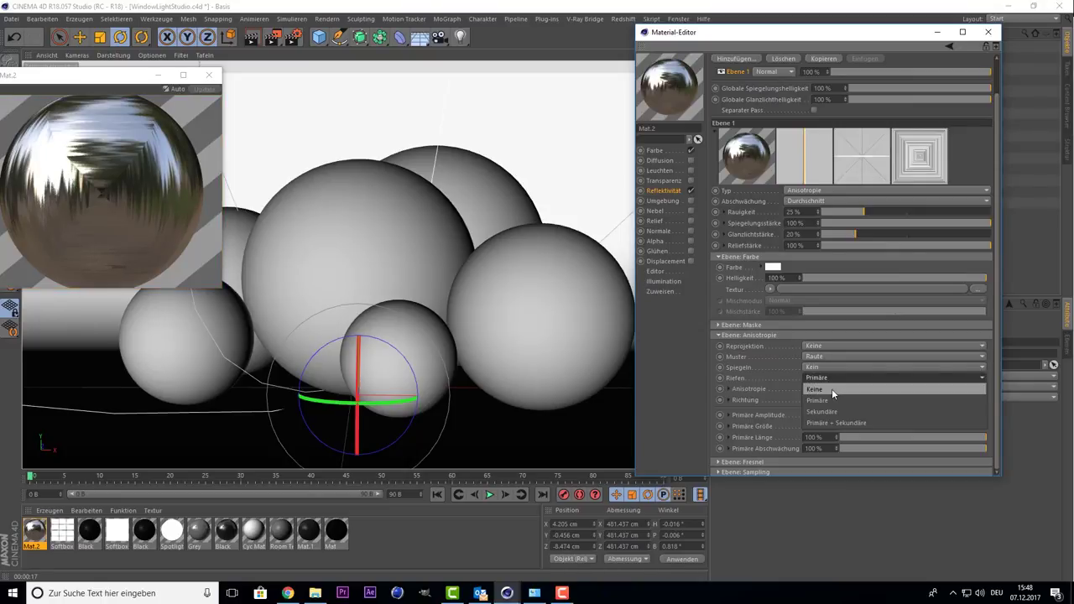
pyautogui.click(785, 380)
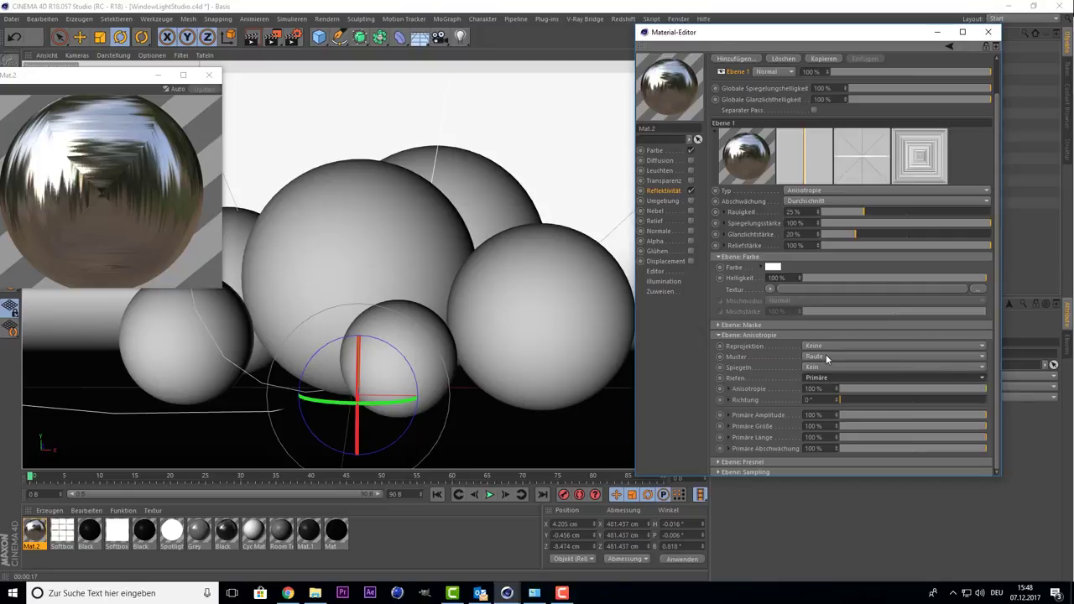
pyautogui.click(826, 354)
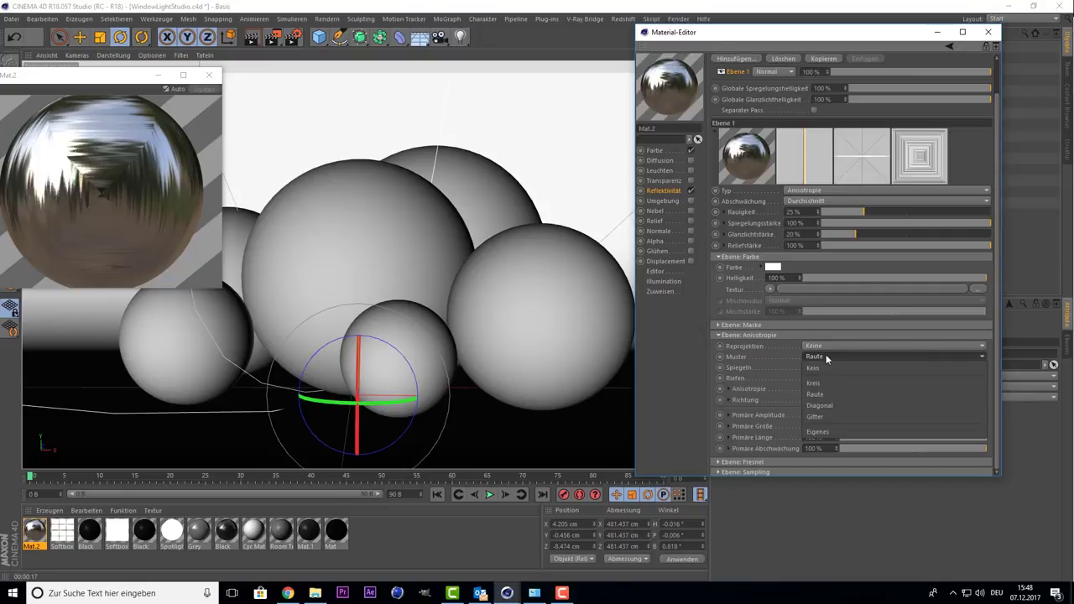
pyautogui.click(841, 432)
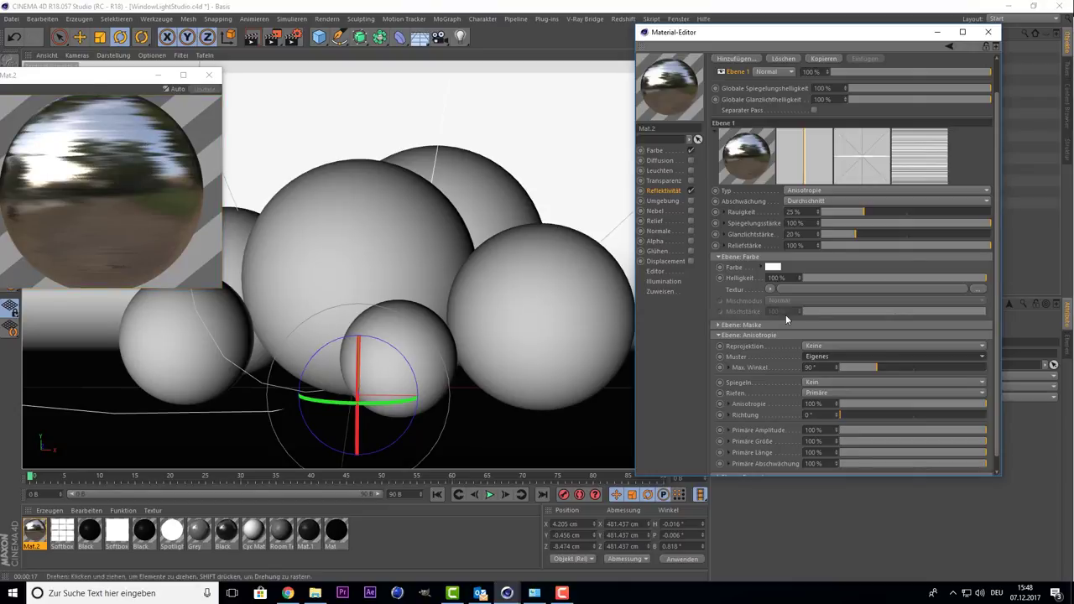
# Switch scratch reprojection from Planar to Radial and render the spheres in the viewport.
pyautogui.click(818, 347)
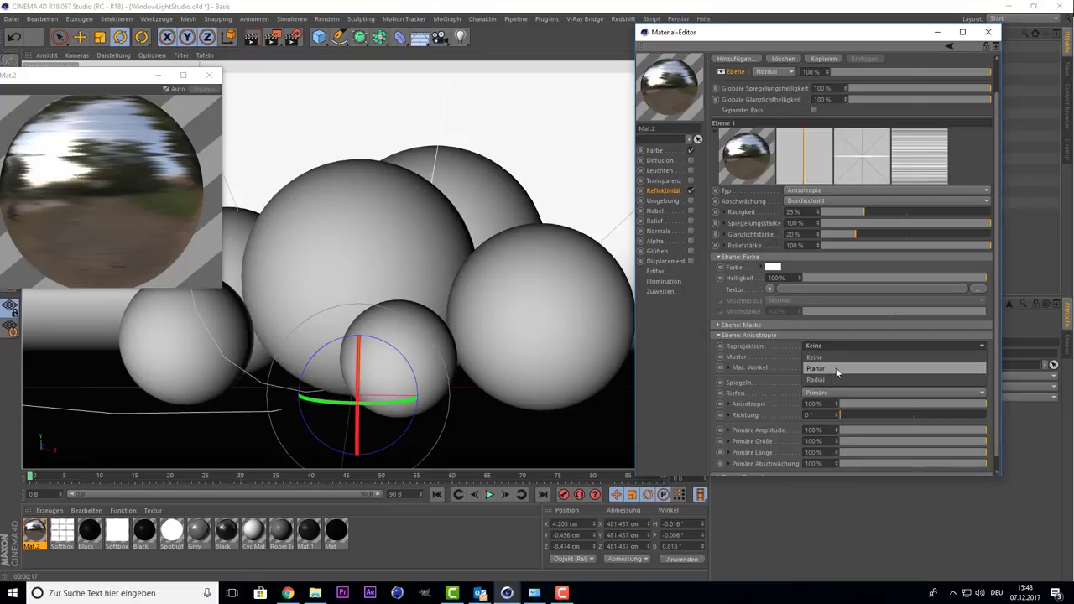
pyautogui.click(836, 368)
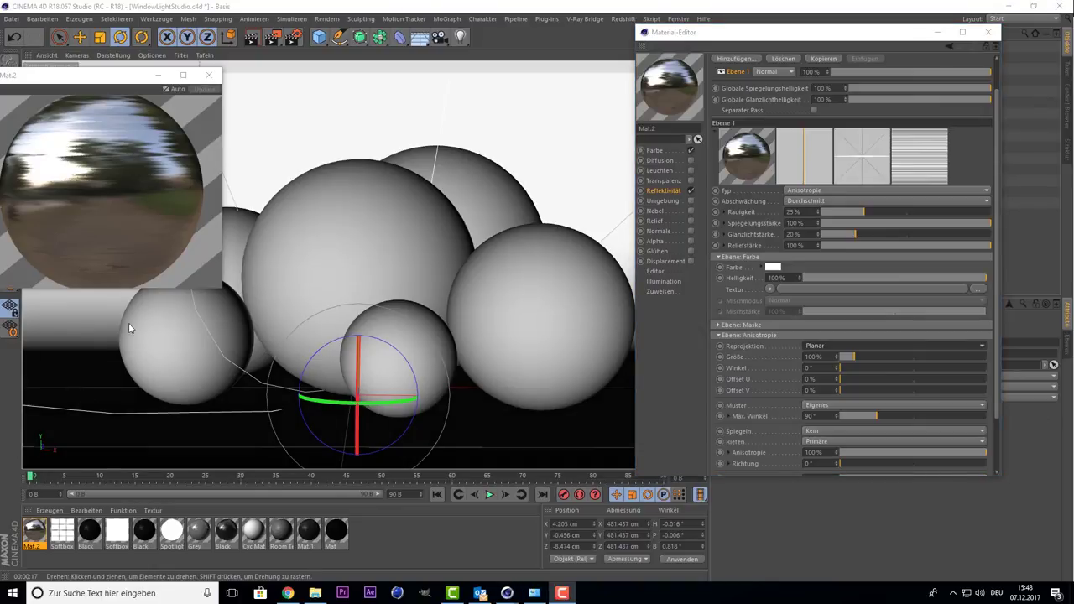
pyautogui.moveTo(47, 152)
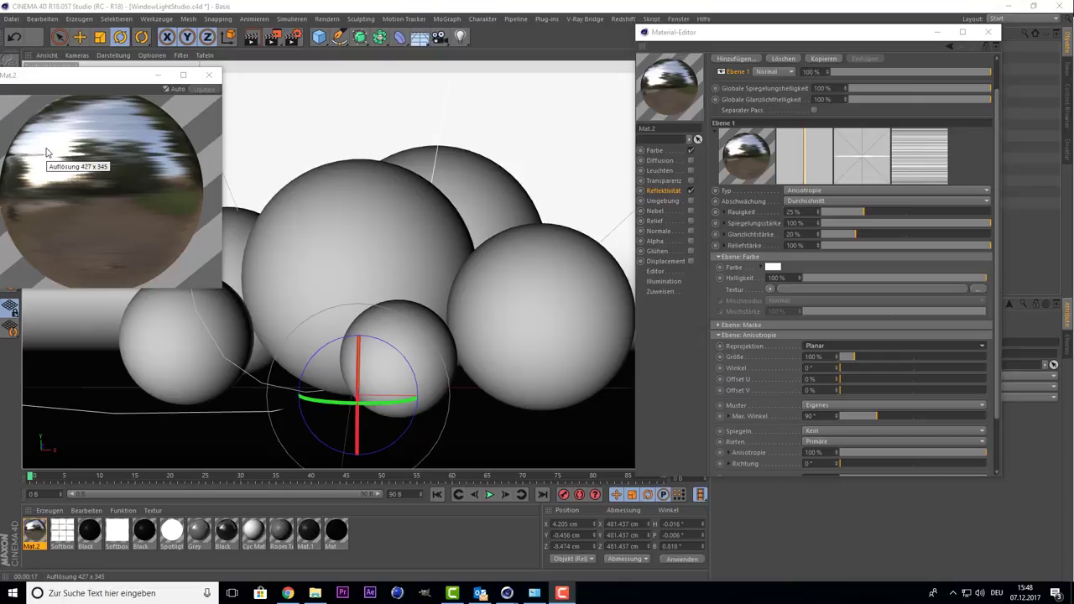
pyautogui.click(847, 343)
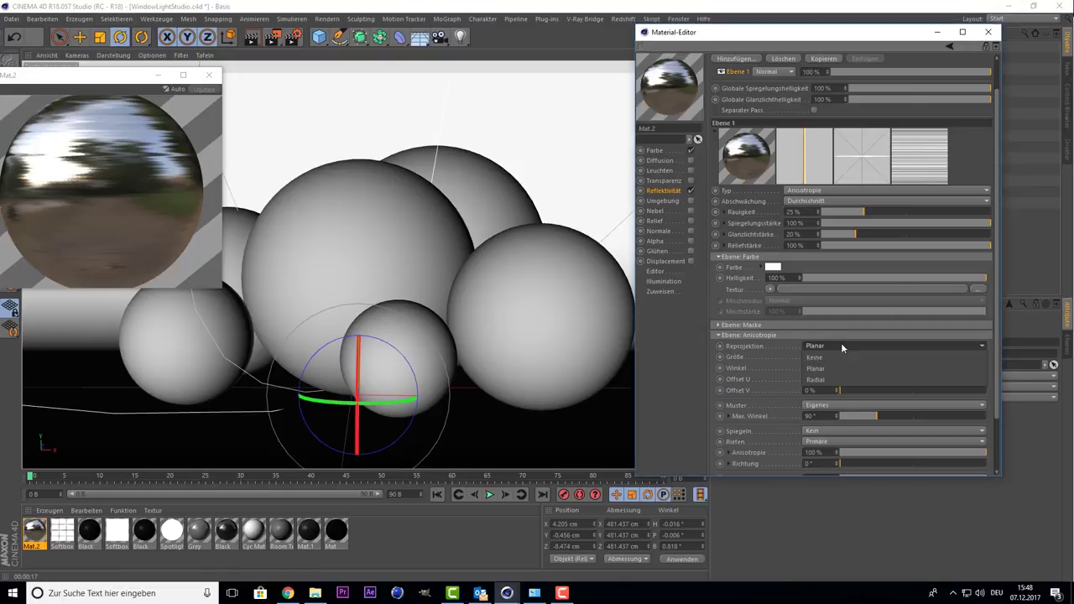
pyautogui.click(835, 386)
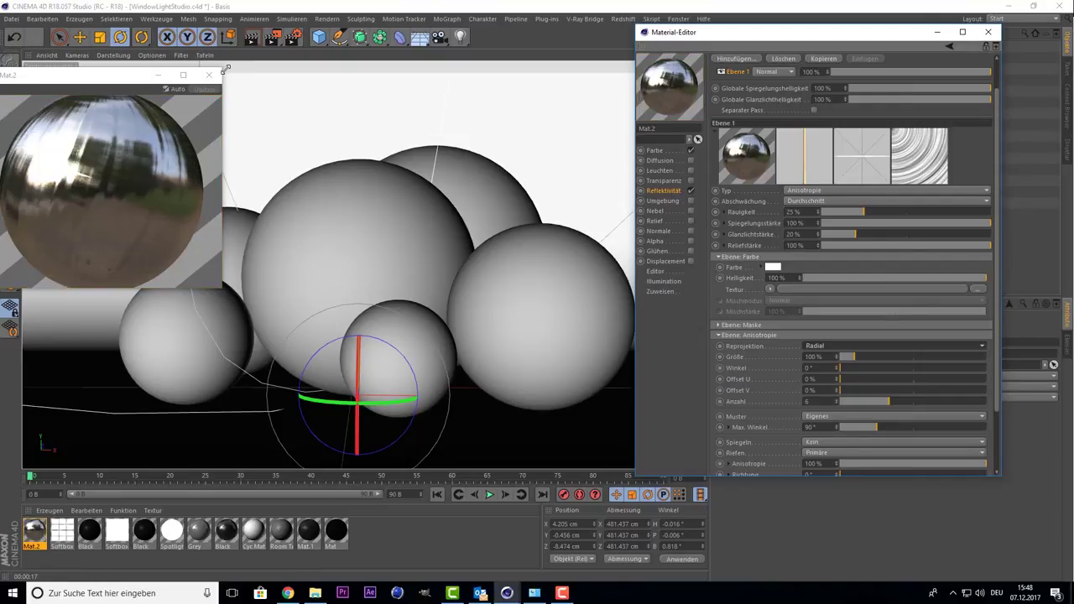
pyautogui.click(254, 38)
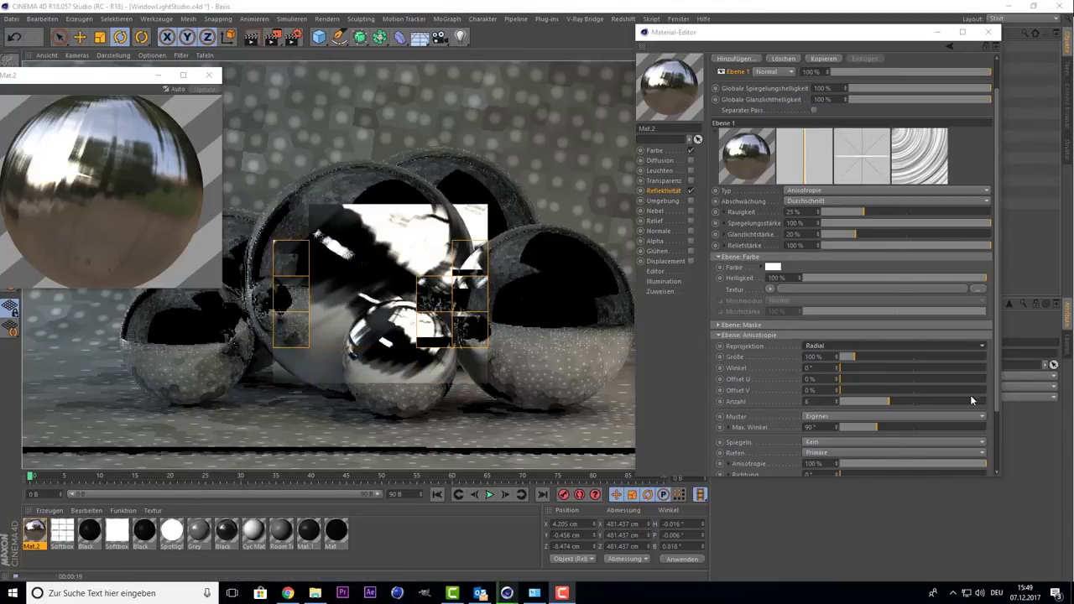
pyautogui.moveTo(997, 364); pyautogui.dragTo(1000, 427)
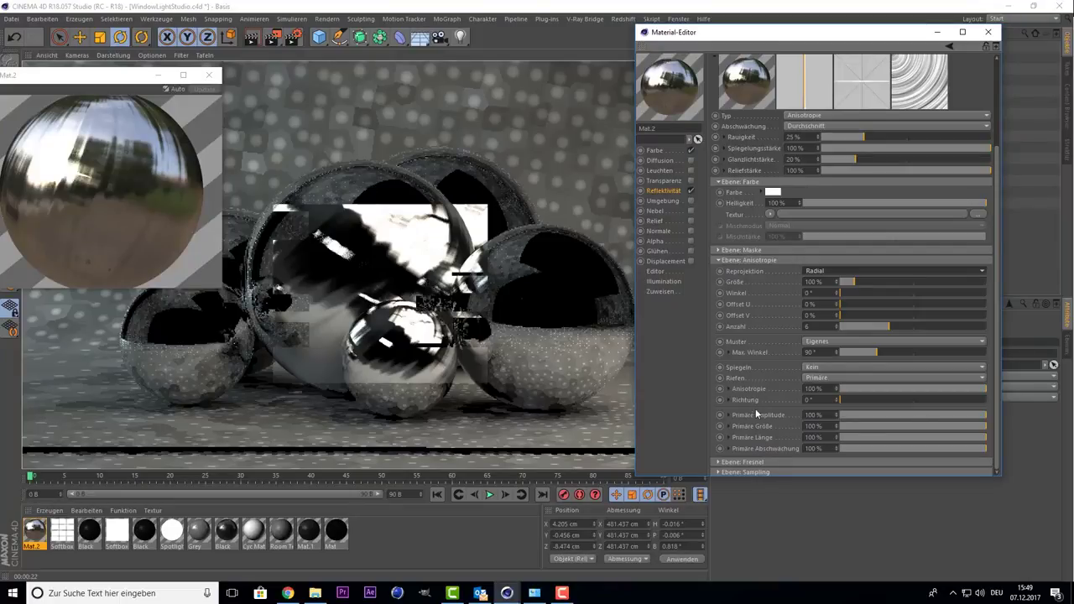
# Set primary scratch length to 95%, keep the Eigenes pattern, and raise Max. Winkel to 279°.
pyautogui.click(853, 436)
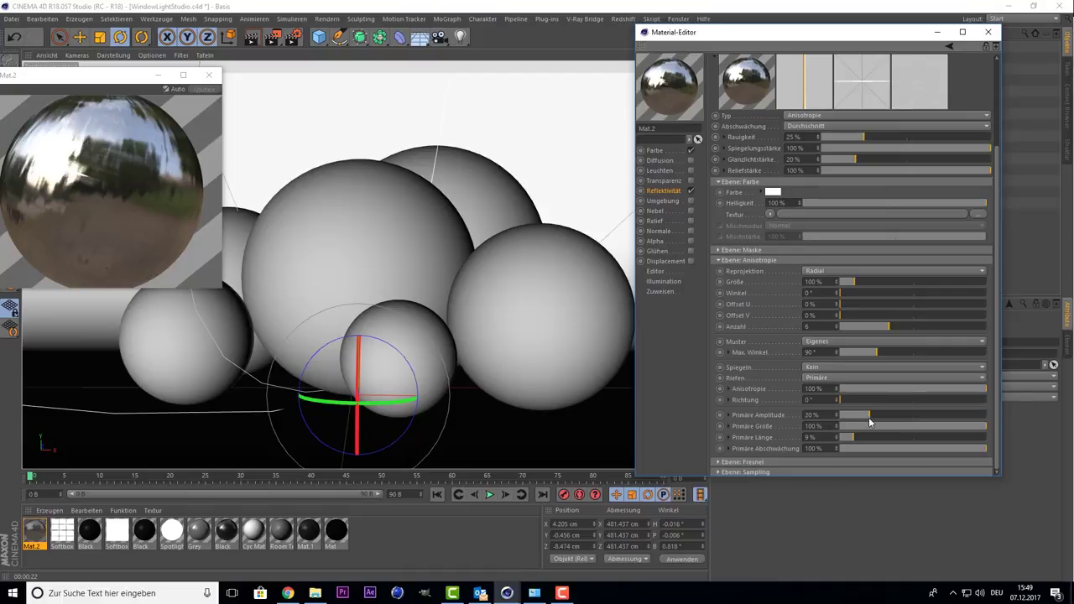
pyautogui.moveTo(902, 437)
pyautogui.mouseDown()
pyautogui.moveTo(933, 435)
pyautogui.moveTo(885, 427)
pyautogui.mouseUp()
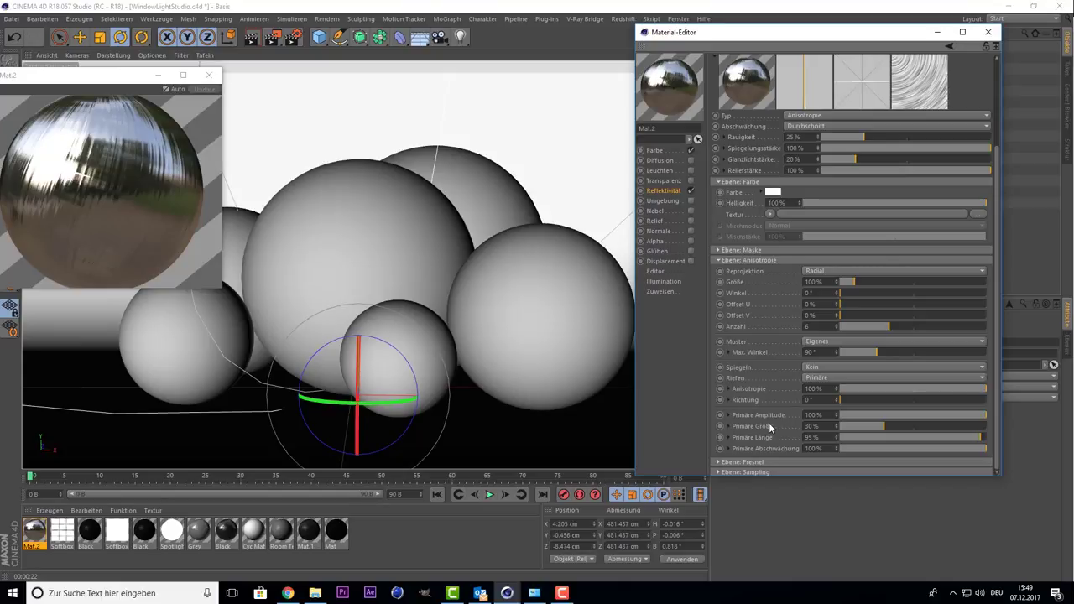
pyautogui.click(817, 342)
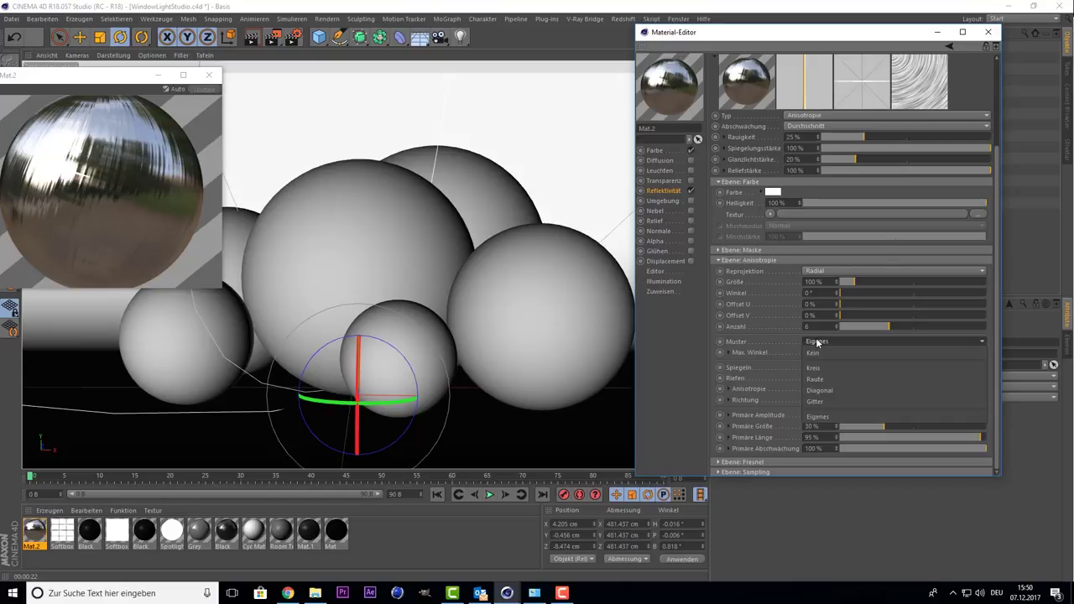
pyautogui.click(817, 341)
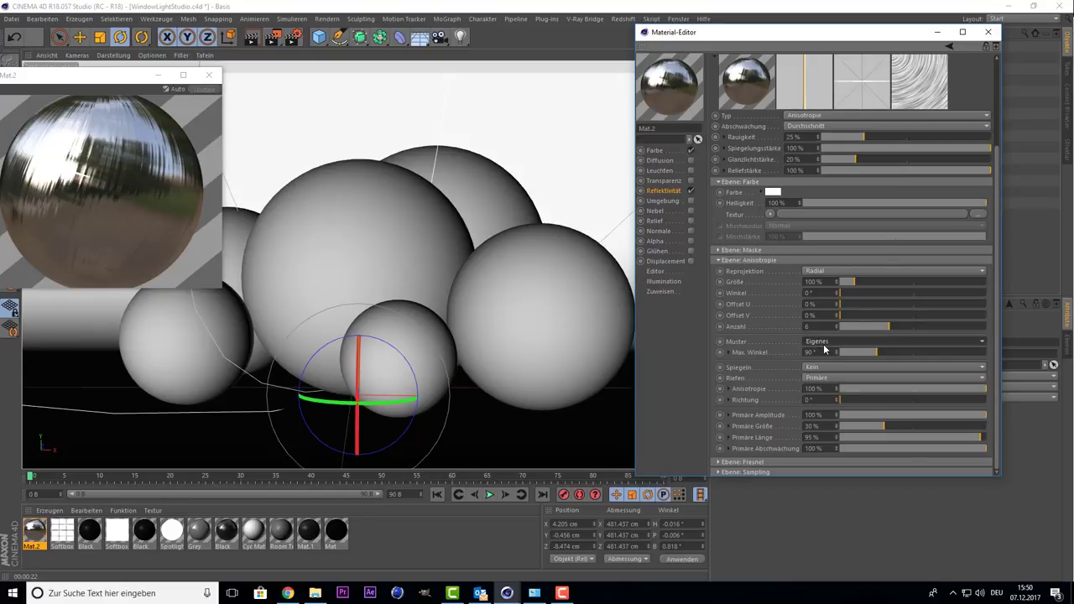
pyautogui.click(826, 344)
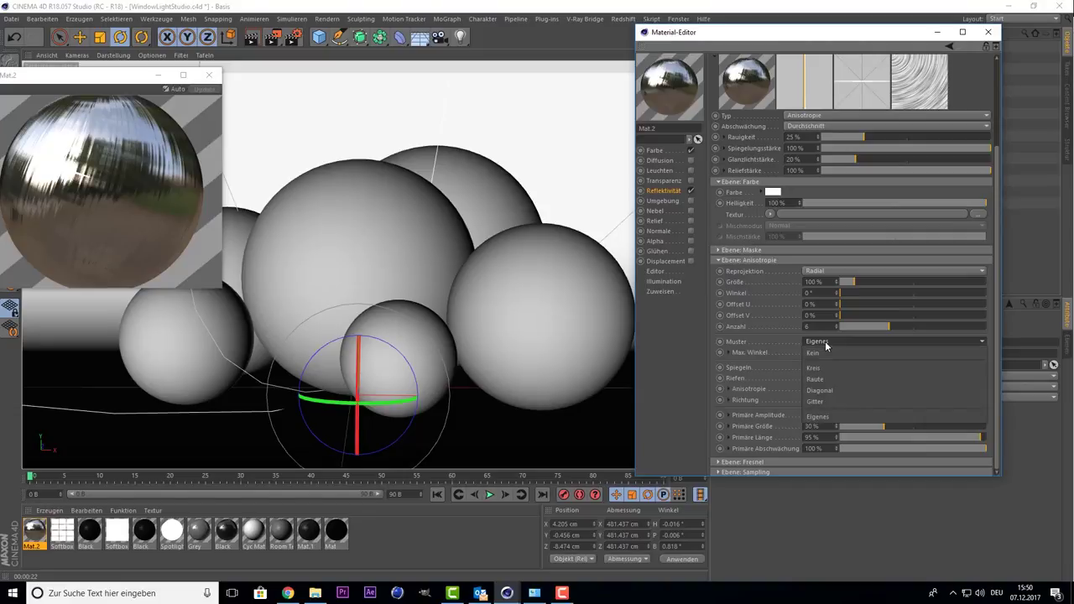
pyautogui.click(793, 370)
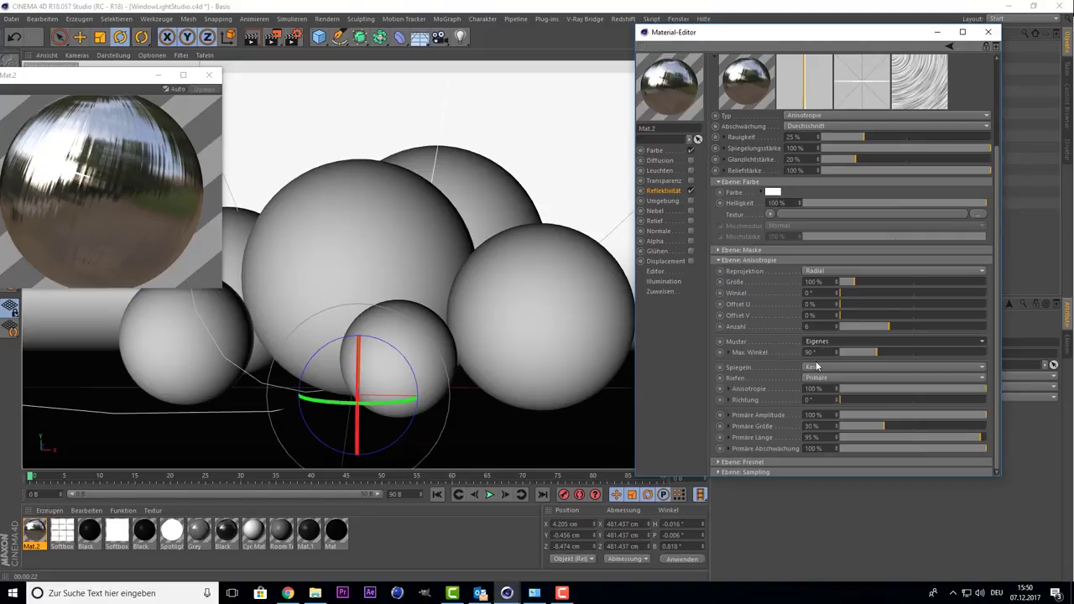
pyautogui.click(954, 355)
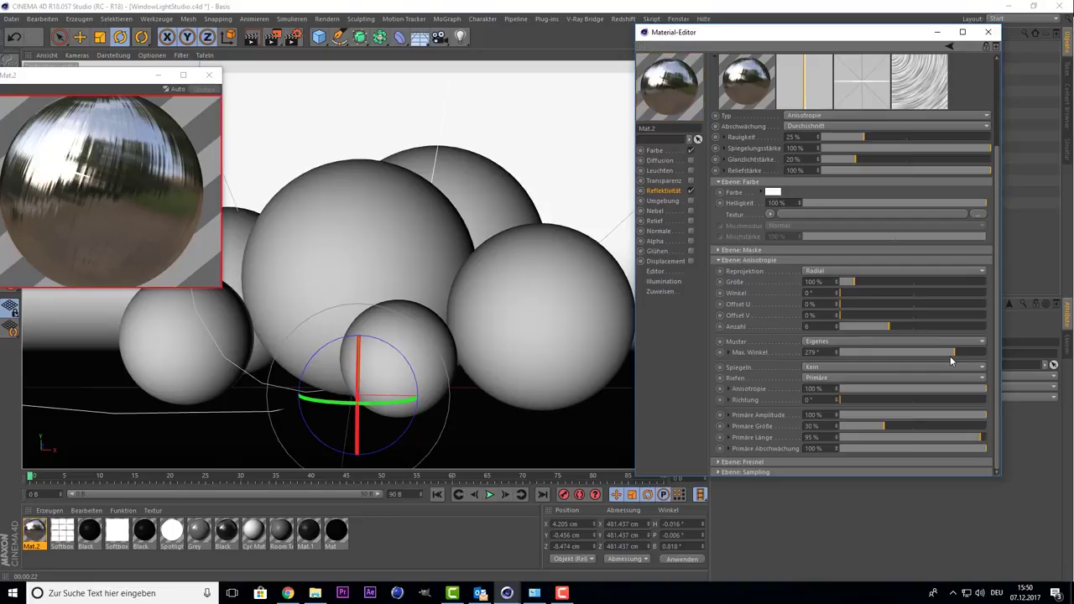
pyautogui.click(727, 353)
# Load wf-nature-11.jpg into the Max. Winkel texture slot without copying it into the project.
pyautogui.click(728, 353)
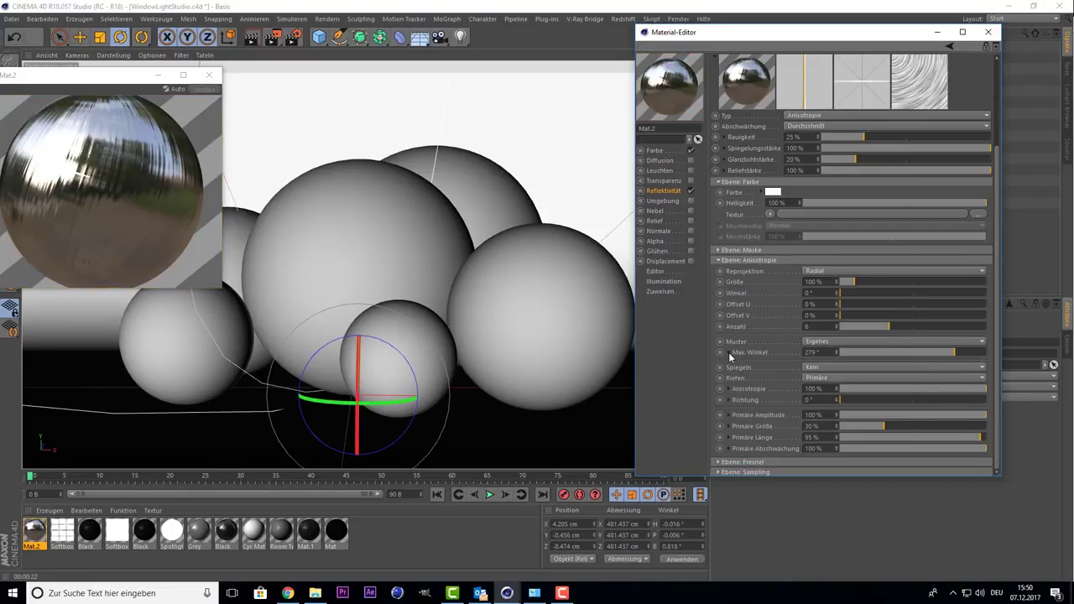
pyautogui.click(728, 353)
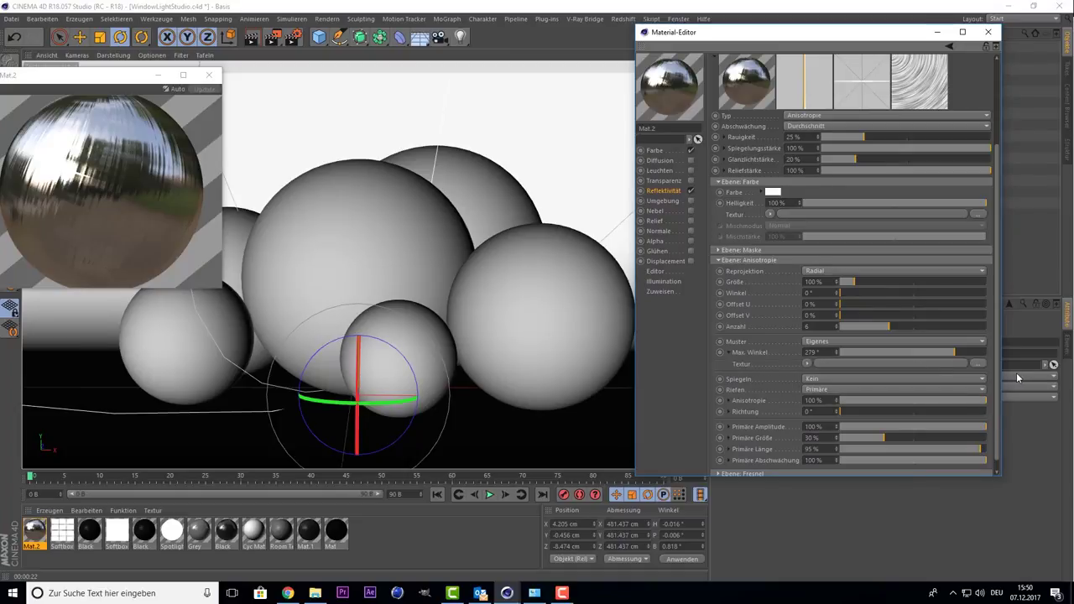
pyautogui.click(976, 363)
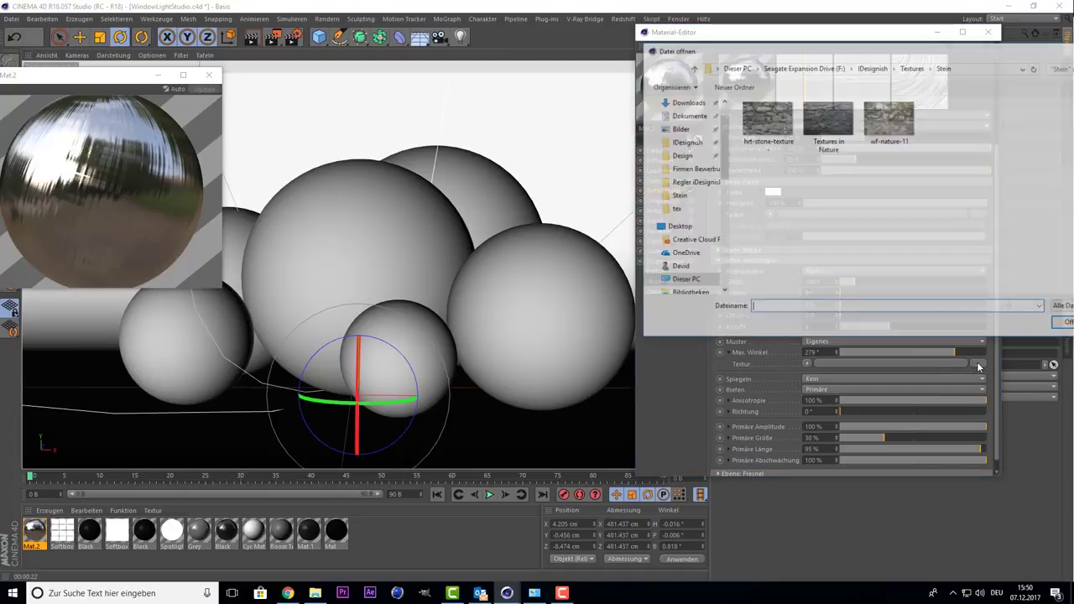
pyautogui.click(883, 126)
pyautogui.doubleClick(881, 130)
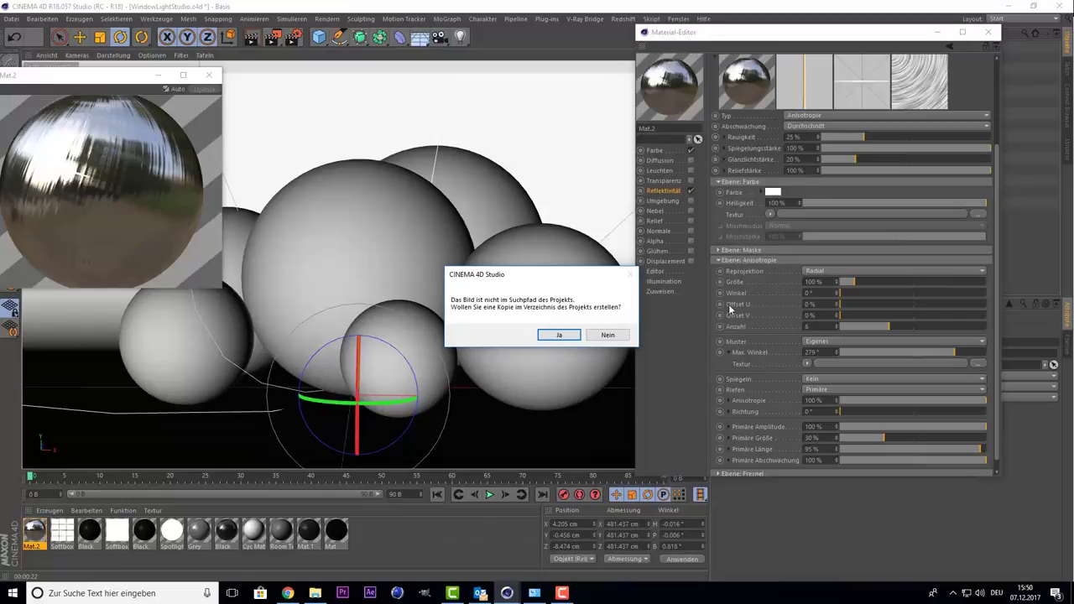
pyautogui.click(608, 334)
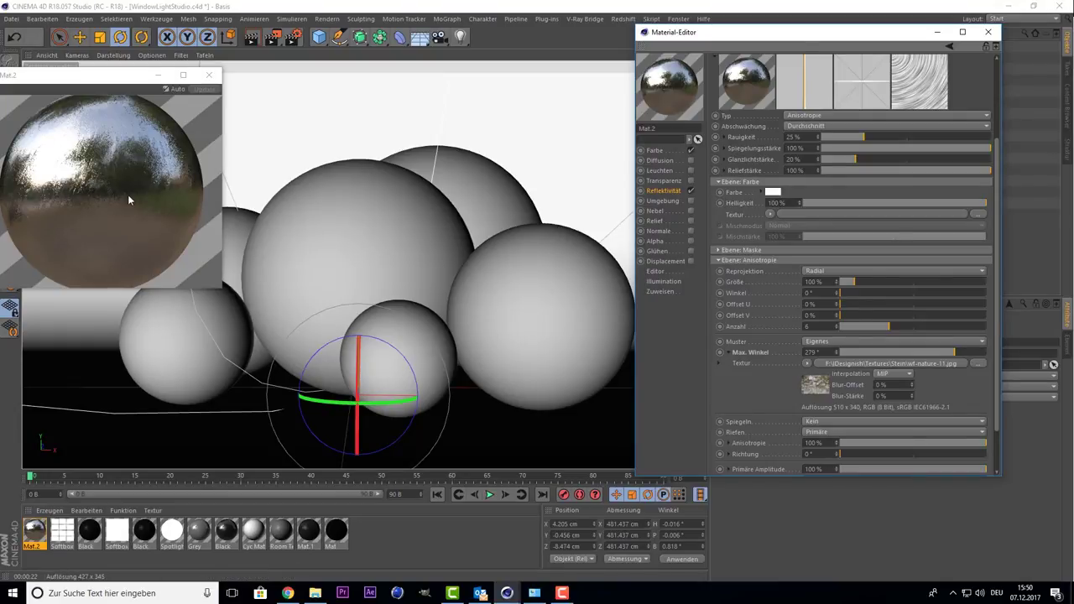
pyautogui.moveTo(78, 76); pyautogui.dragTo(183, 77)
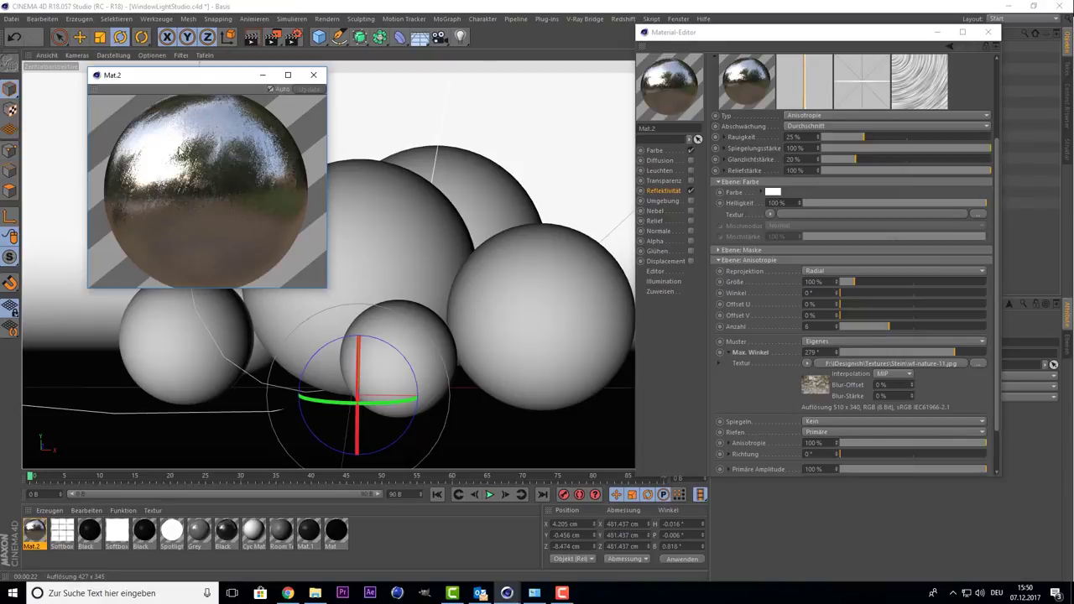
# Inspect the wf-nature-11 bitmap shader, then lower the maximum scratch angle to 106°.
pyautogui.click(932, 362)
pyautogui.click(931, 362)
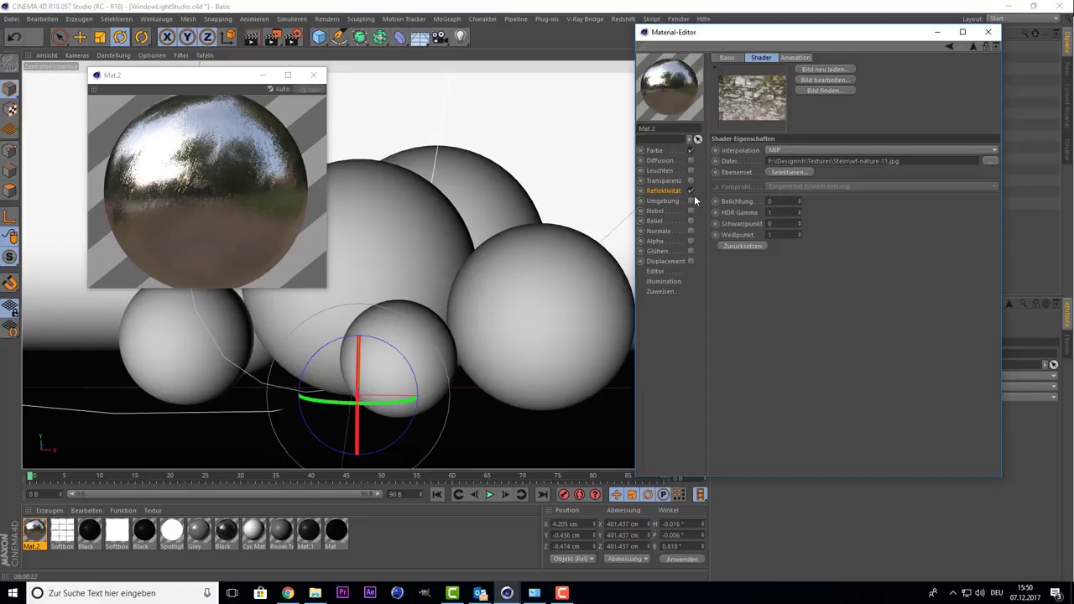
pyautogui.click(663, 191)
pyautogui.scroll(-4, 789, 412)
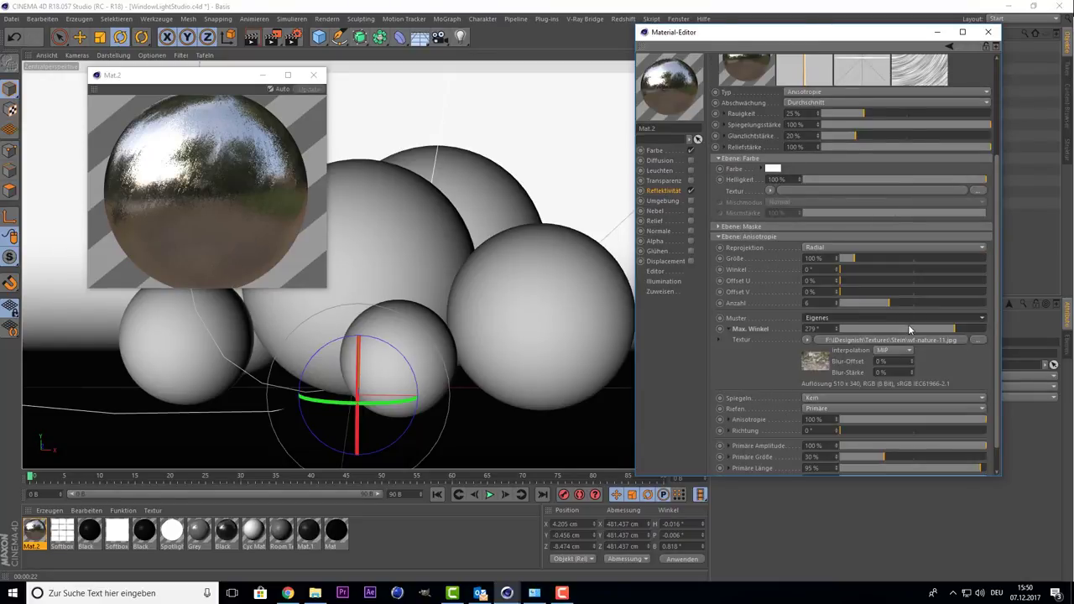
pyautogui.moveTo(908, 324); pyautogui.dragTo(884, 328)
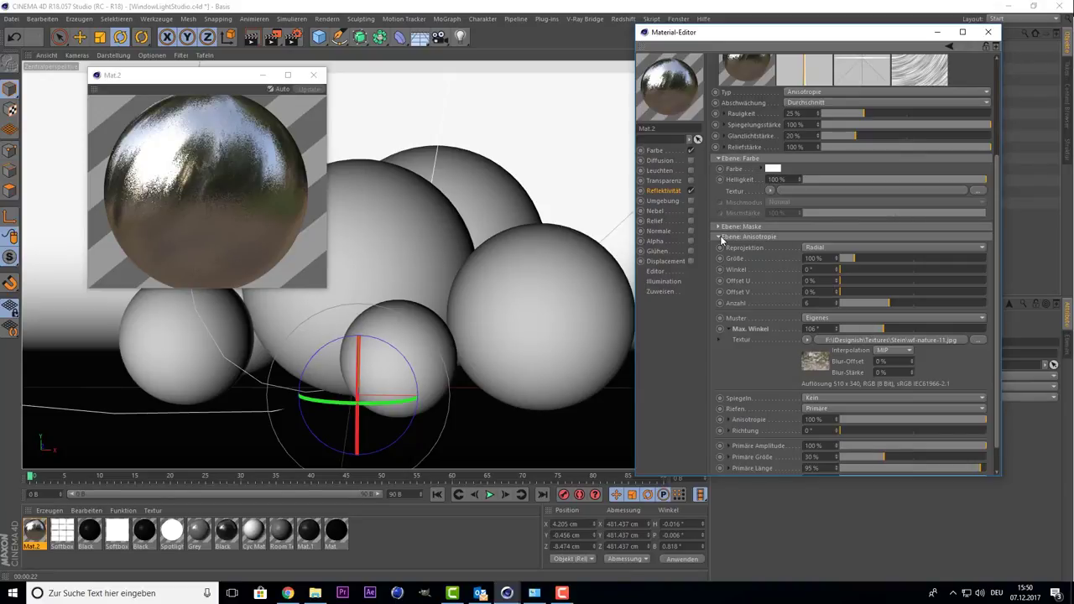
# Check the angle texture's shader settings and the scratch direction value, then open Spiegeln.
pyautogui.scroll(-1, 725, 379)
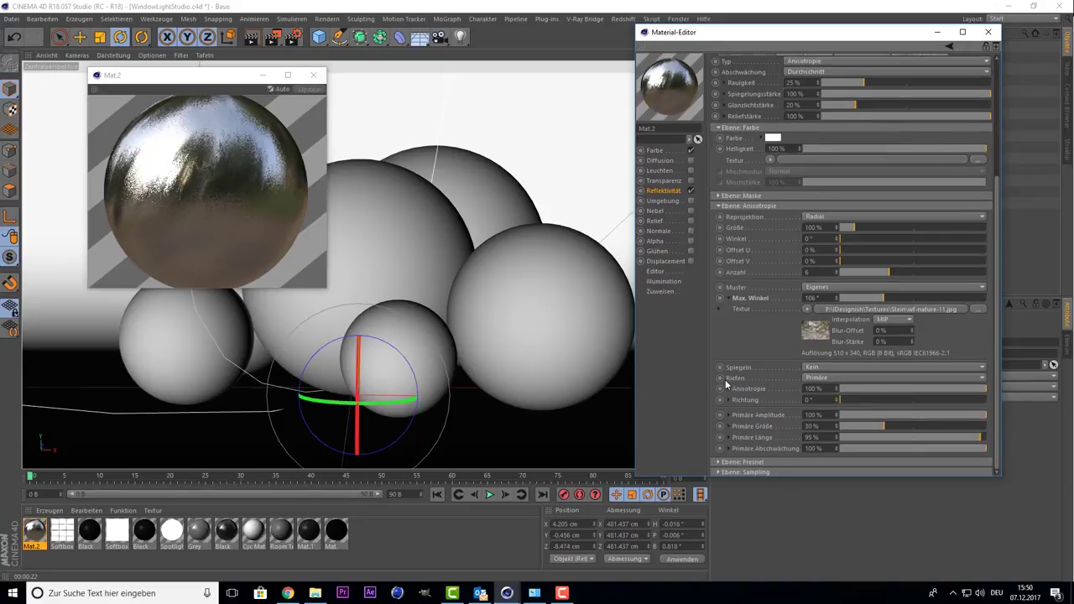
pyautogui.click(719, 312)
pyautogui.click(719, 312)
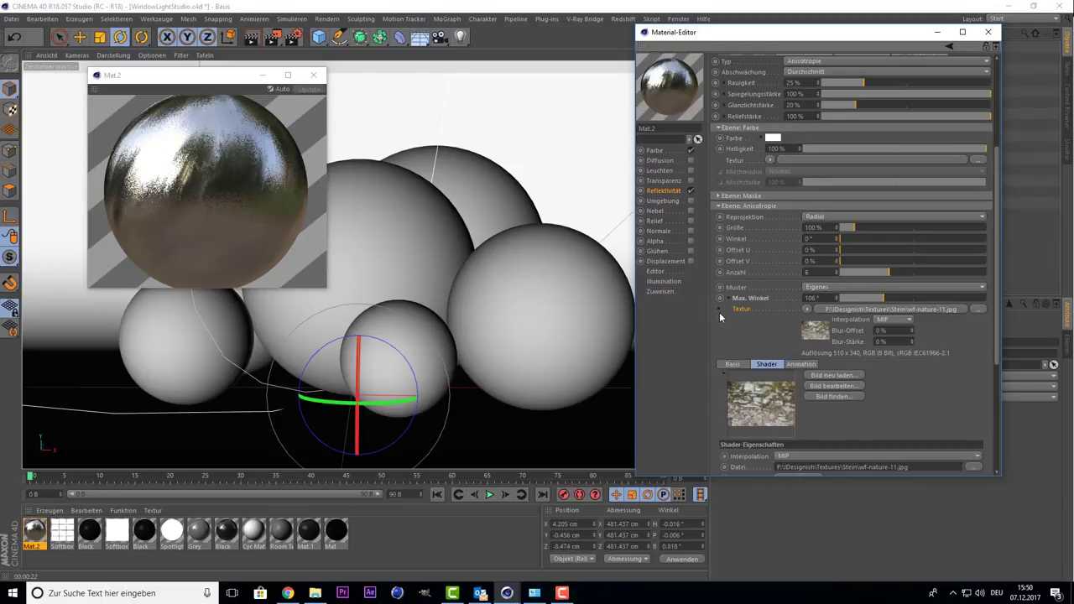
pyautogui.click(721, 309)
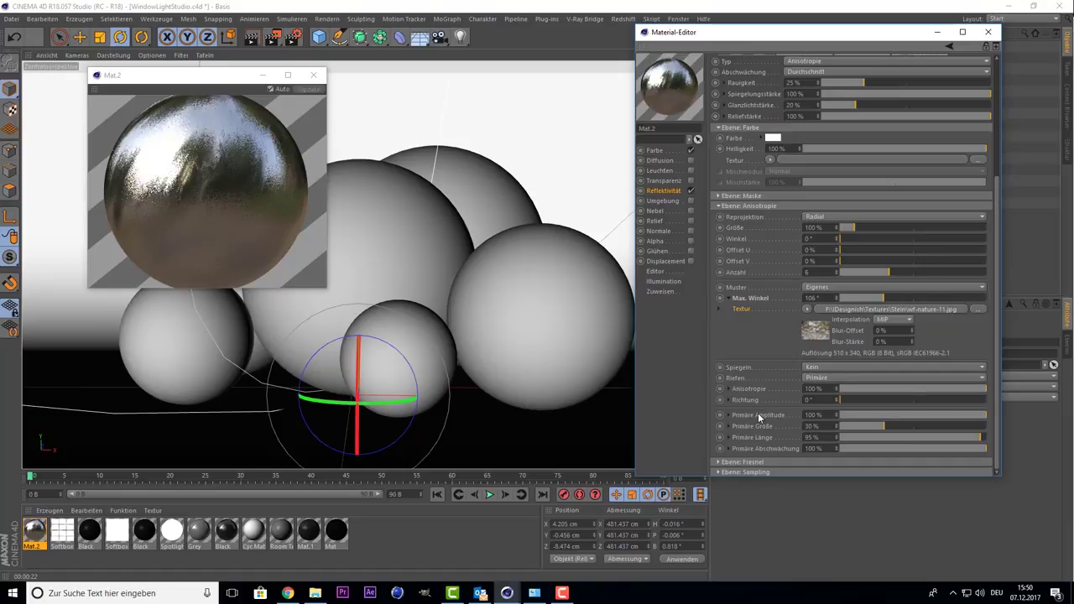
pyautogui.doubleClick(808, 399)
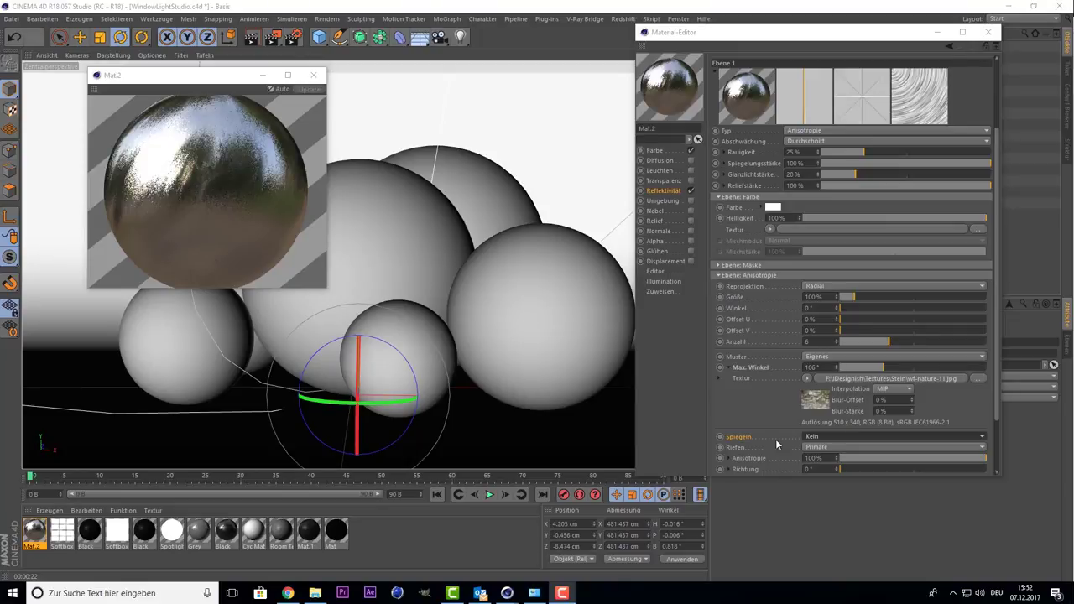
pyautogui.scroll(-2, 774, 437)
pyautogui.click(834, 370)
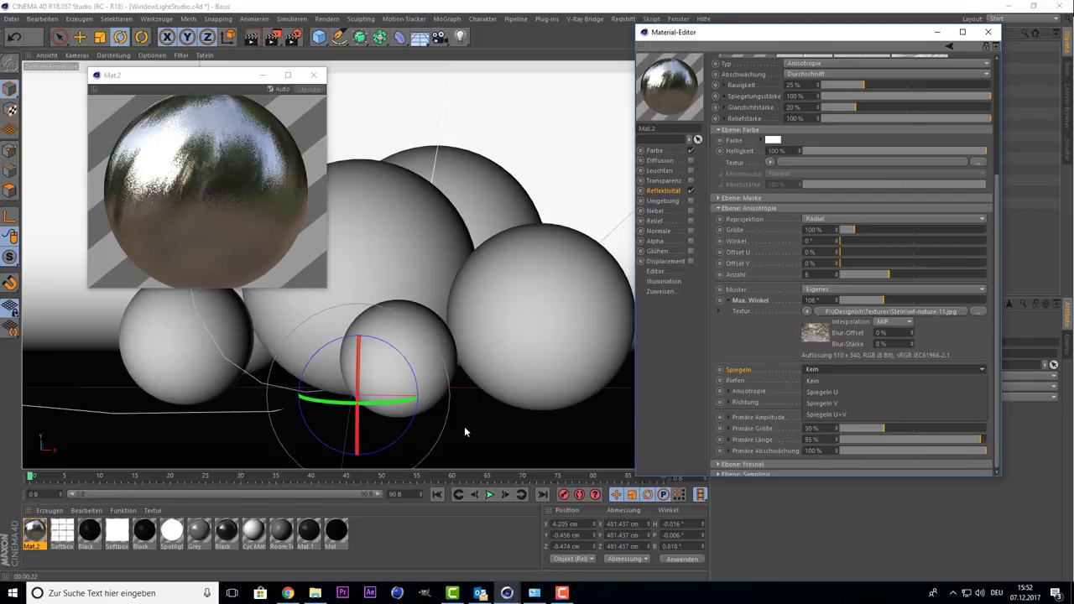
# Undo an accidental sphere rotation, close the preview and Material Editor, and test an interactive render.
pyautogui.click(350, 411)
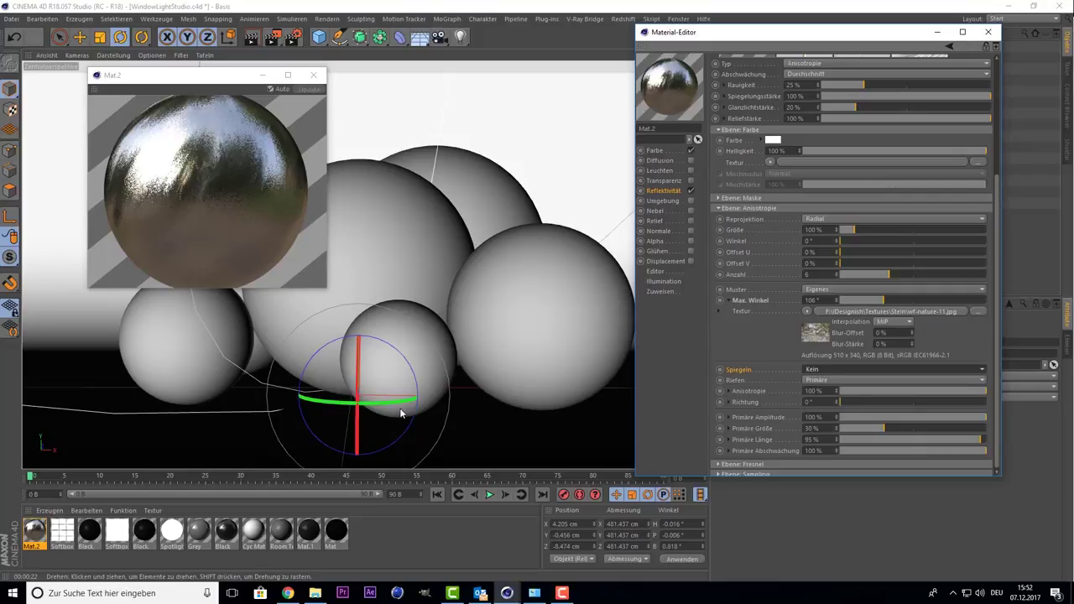
pyautogui.moveTo(336, 406)
pyautogui.mouseDown()
pyautogui.moveTo(336, 393)
pyautogui.moveTo(382, 358)
pyautogui.mouseUp()
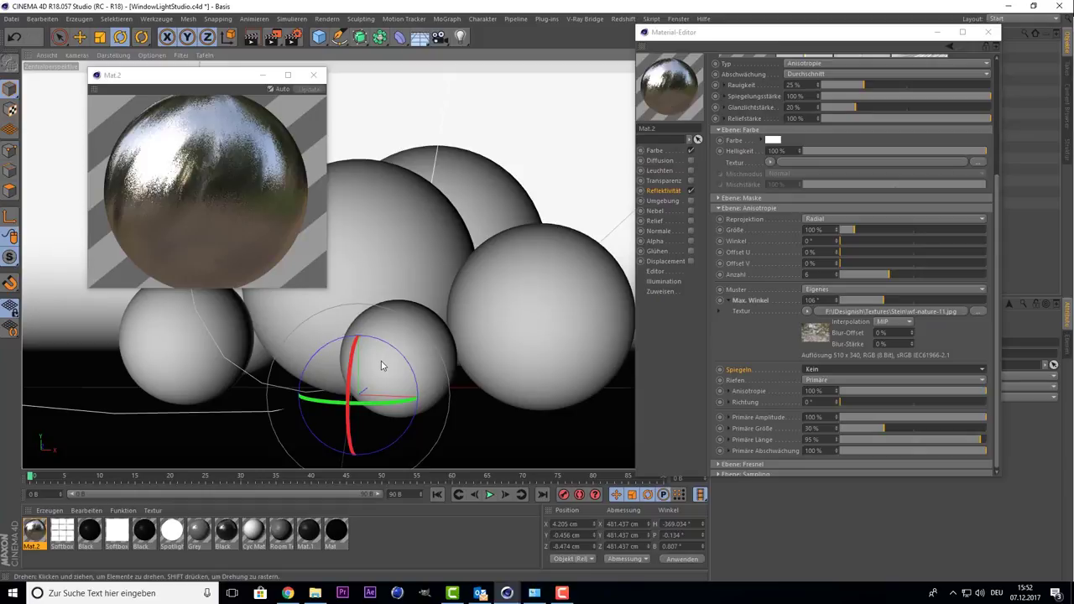
pyautogui.hotkey('ctrl', 'z')
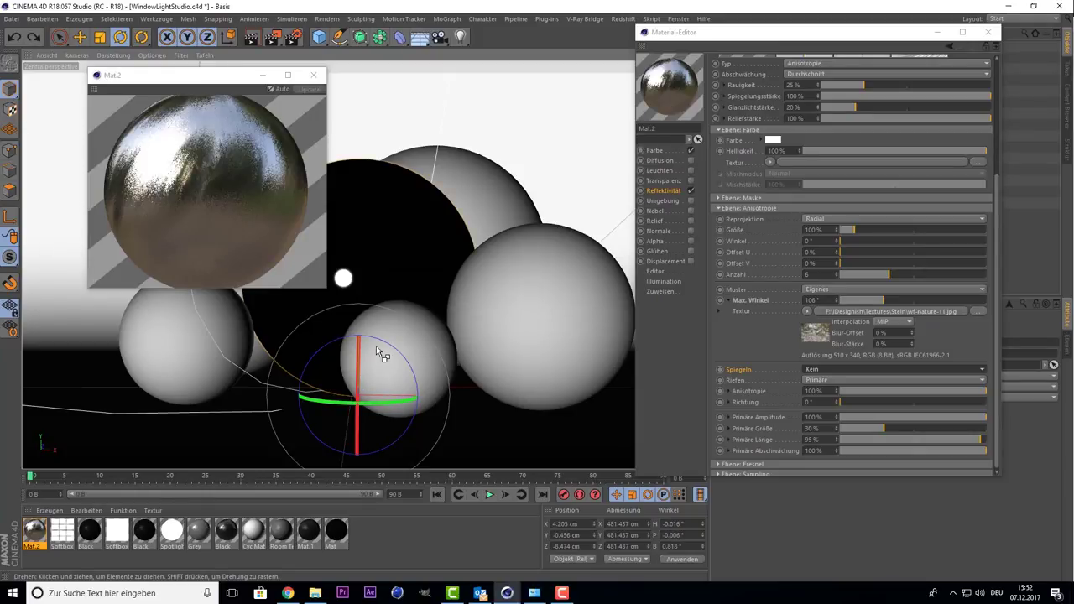
pyautogui.click(314, 75)
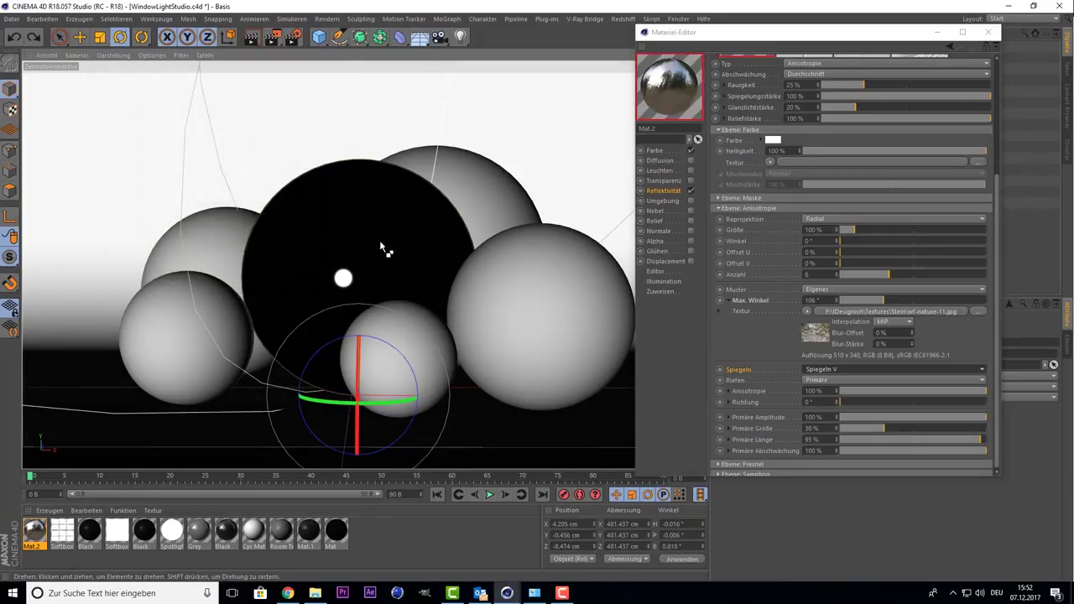
pyautogui.click(987, 33)
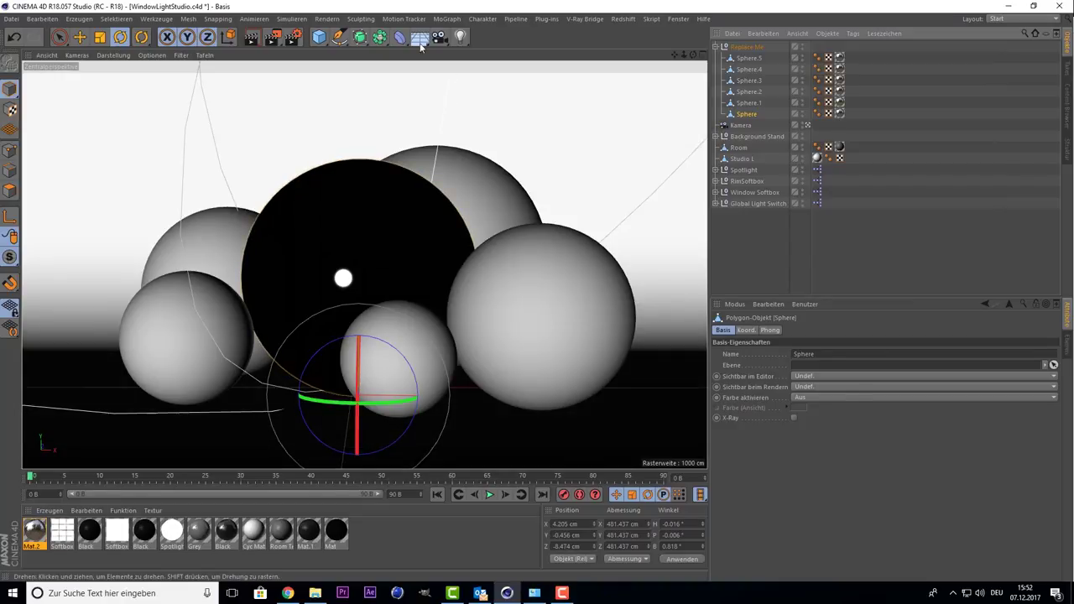
pyautogui.click(252, 40)
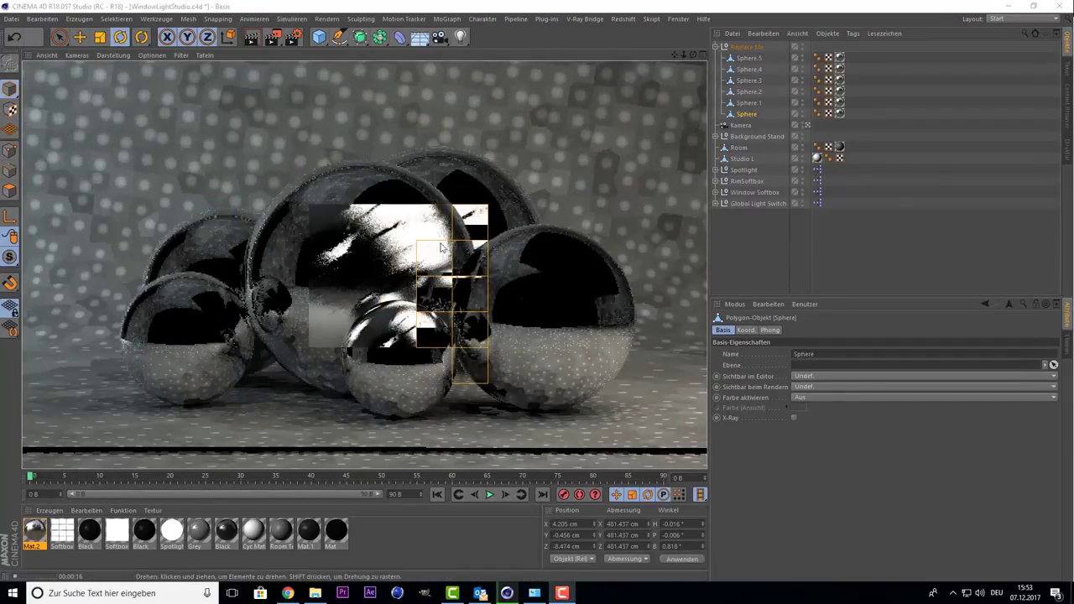
pyautogui.click(506, 153)
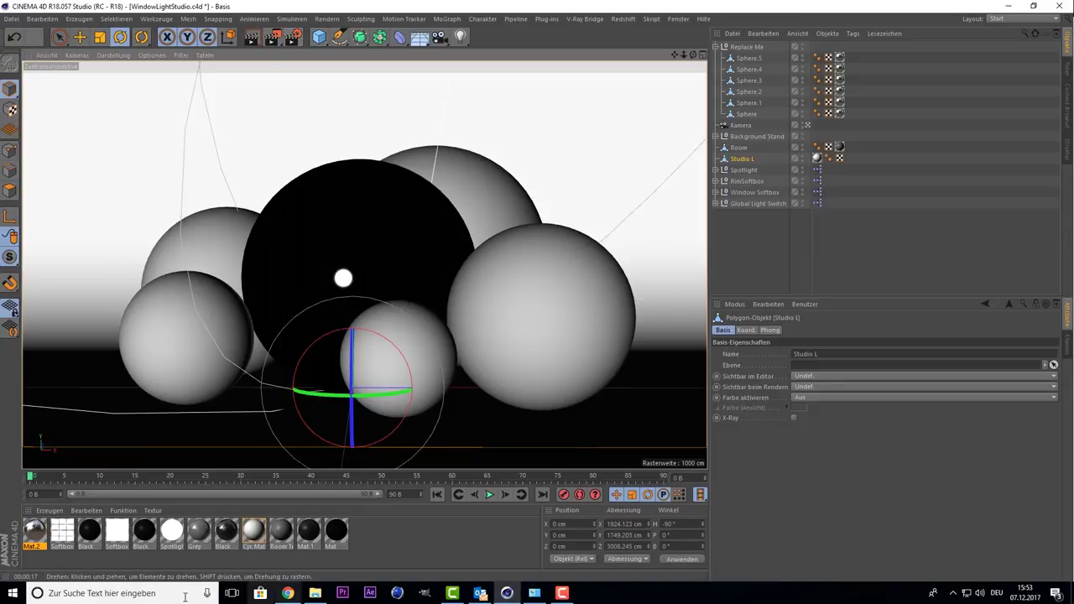
# Reopen Mat.2, mirror the scratches along V, and render to the Picture Viewer.
pyautogui.click(32, 536)
pyautogui.doubleClick(32, 535)
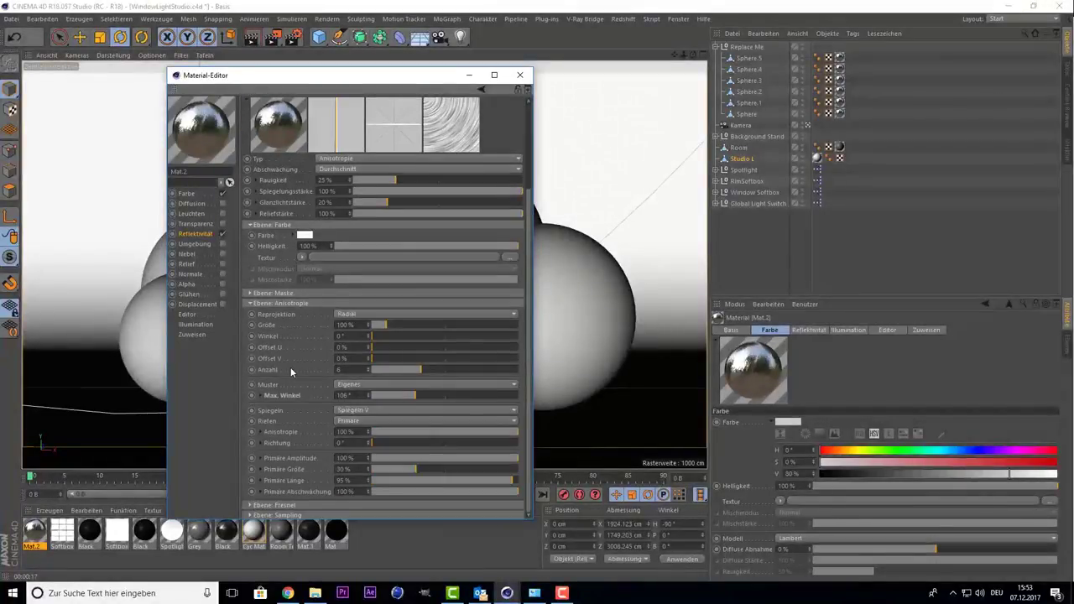
pyautogui.click(344, 410)
pyautogui.click(373, 435)
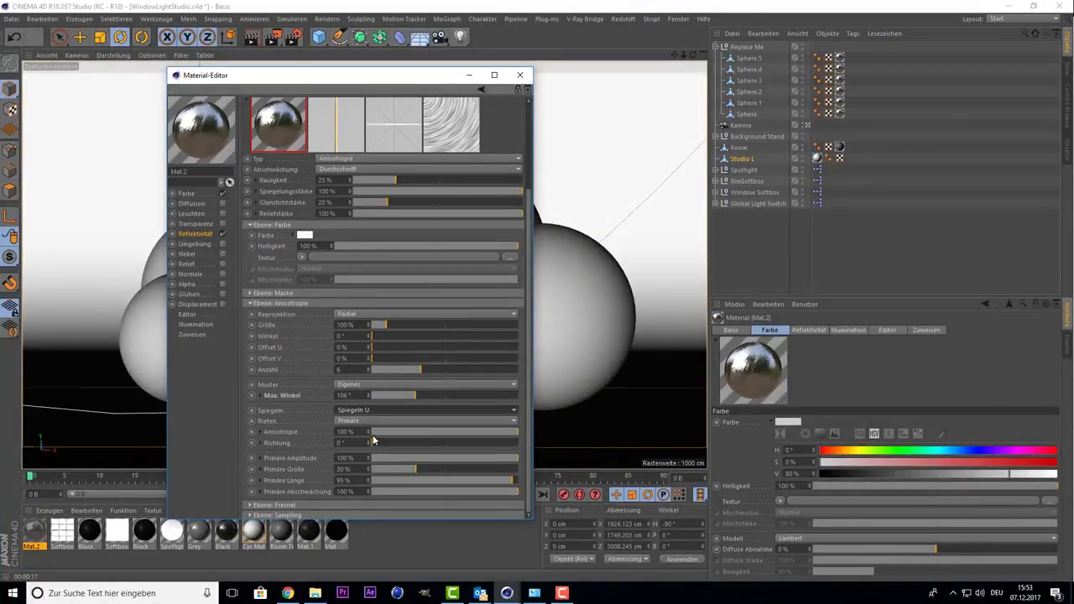
pyautogui.moveTo(382, 79); pyautogui.dragTo(890, 42)
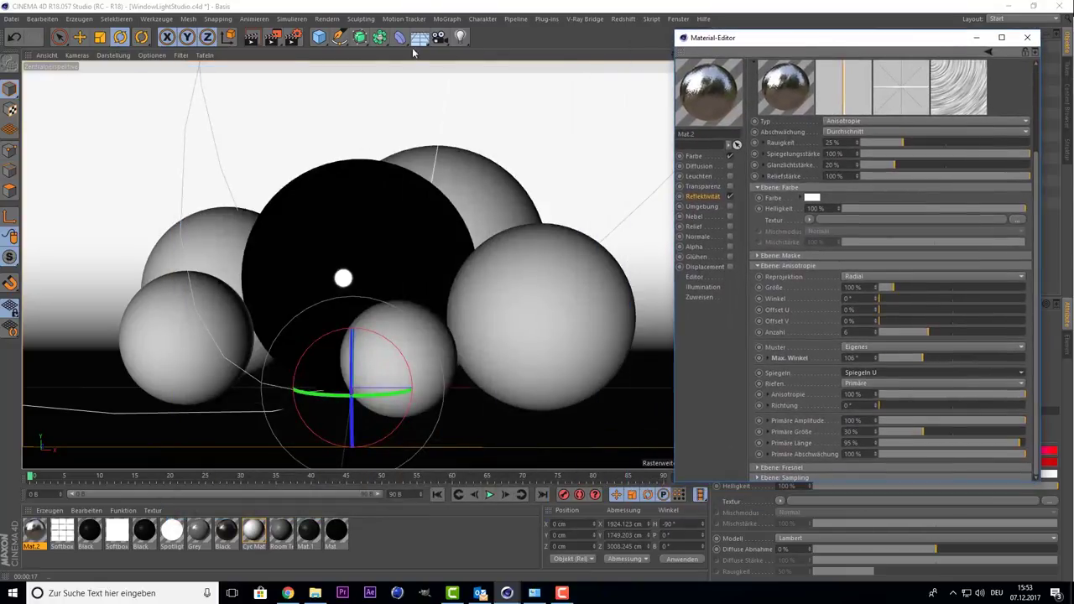
pyautogui.click(273, 37)
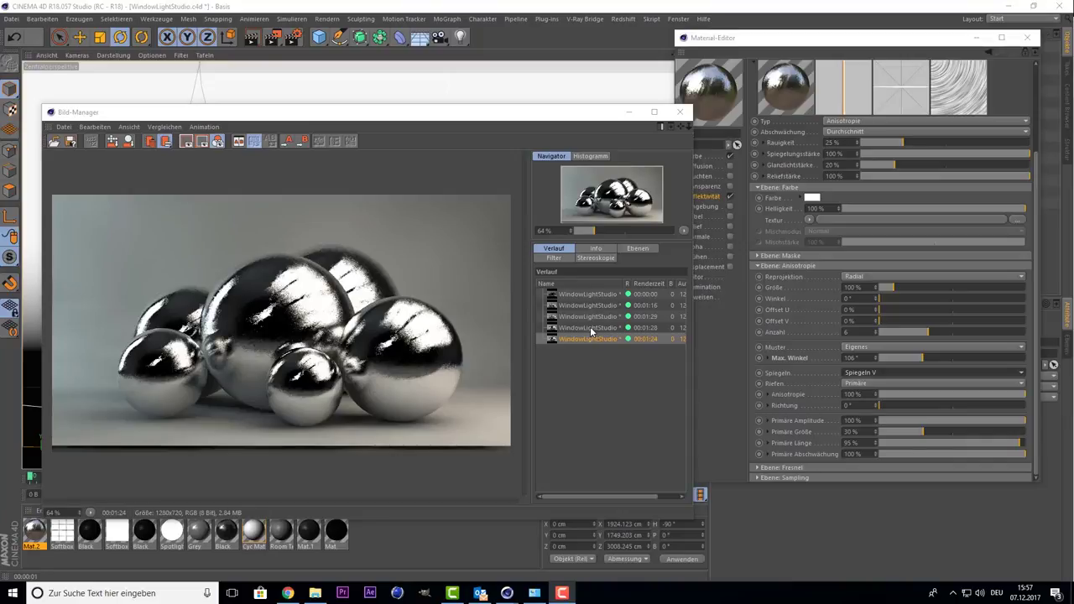
# Compare the 00:01:28 and 00:01:24 renders in the history, then close the Picture Viewer.
pyautogui.click(590, 327)
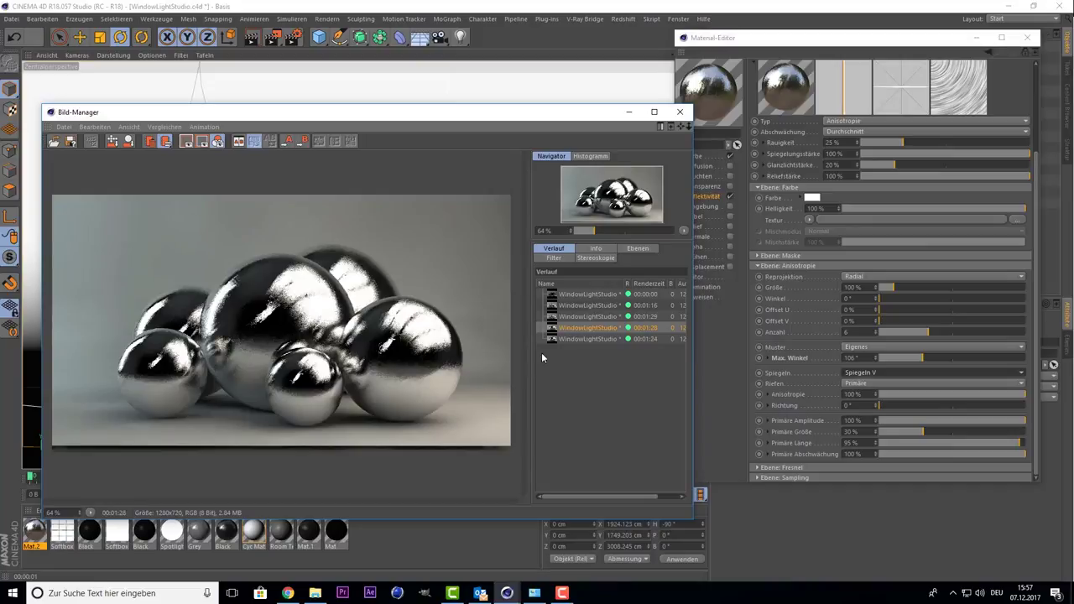
pyautogui.click(595, 339)
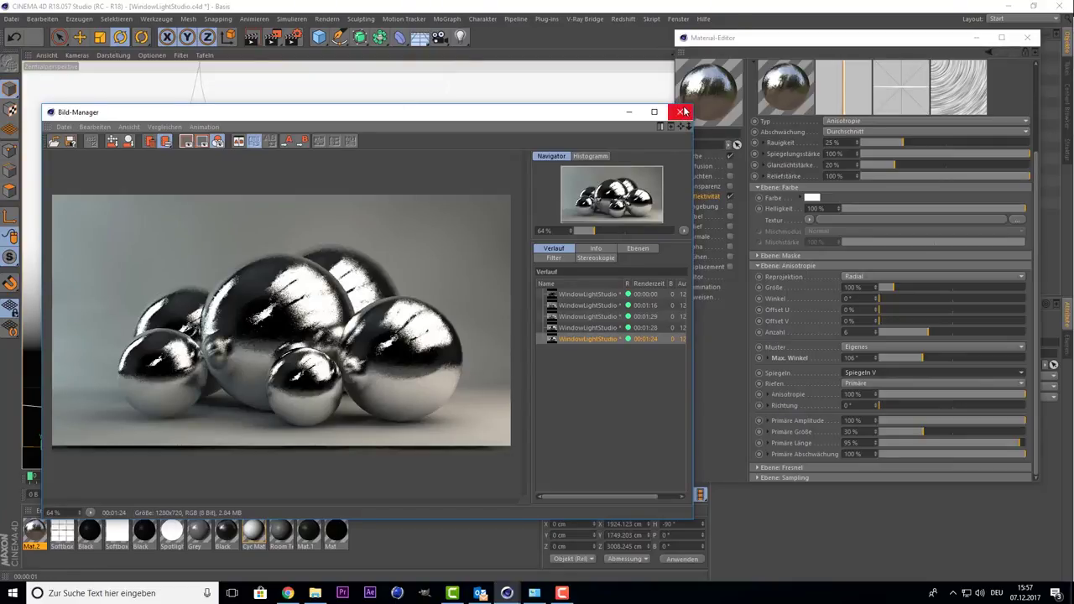
pyautogui.click(684, 110)
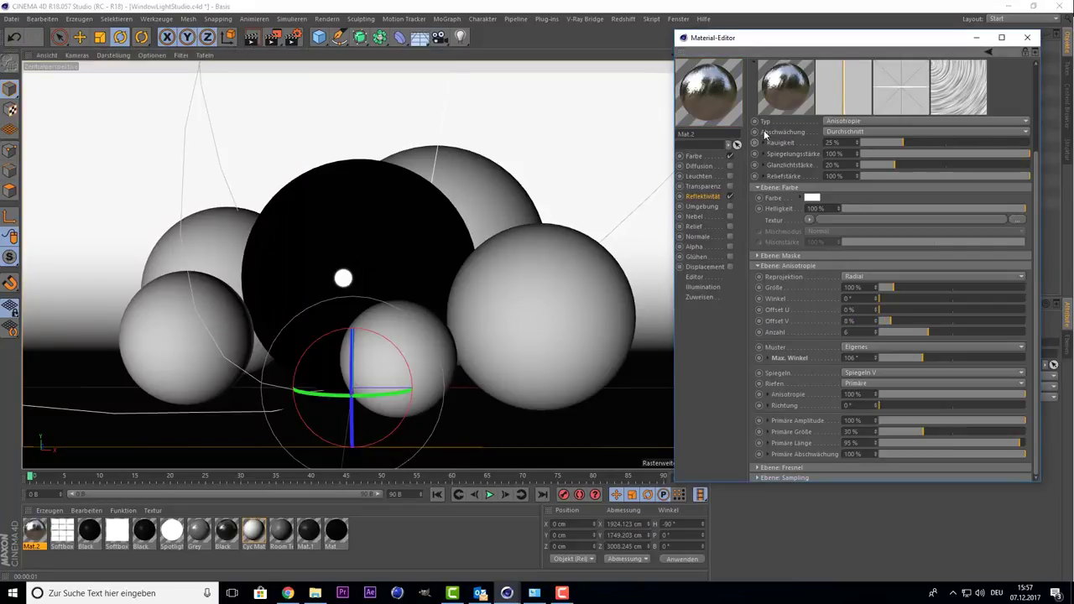
# Replace the anisotropic reflectance layer with an Irawan (Gewebte Textilien) layer.
pyautogui.scroll(3, 766, 134)
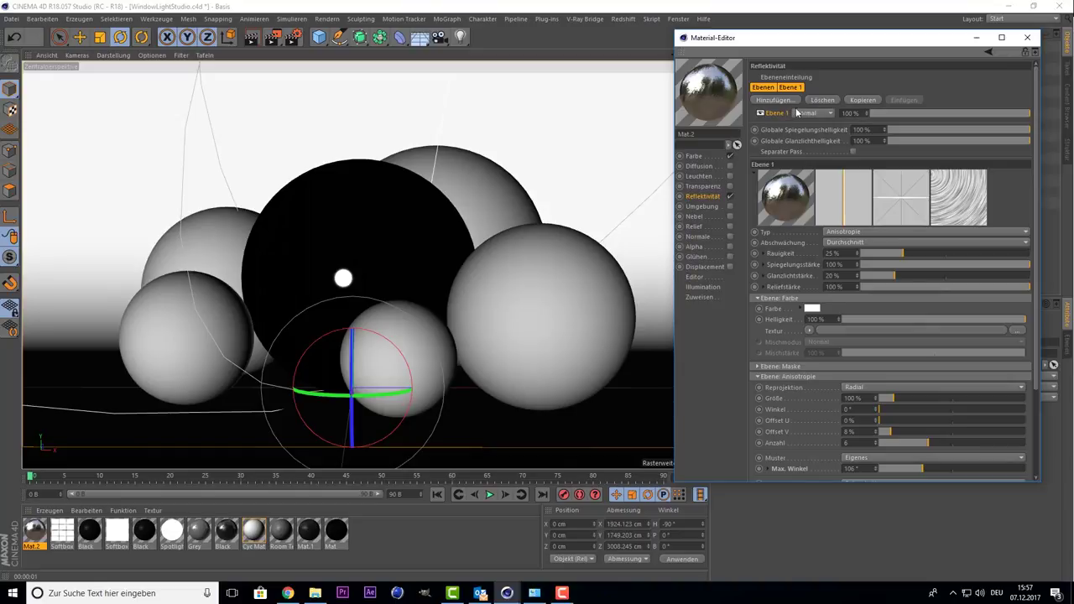
pyautogui.click(826, 102)
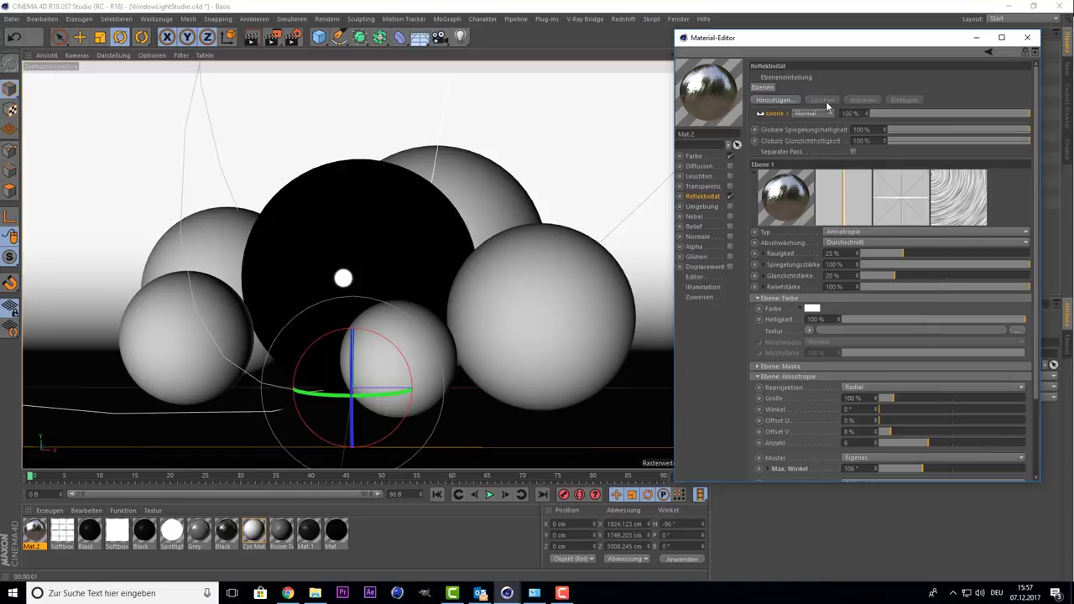
pyautogui.click(795, 101)
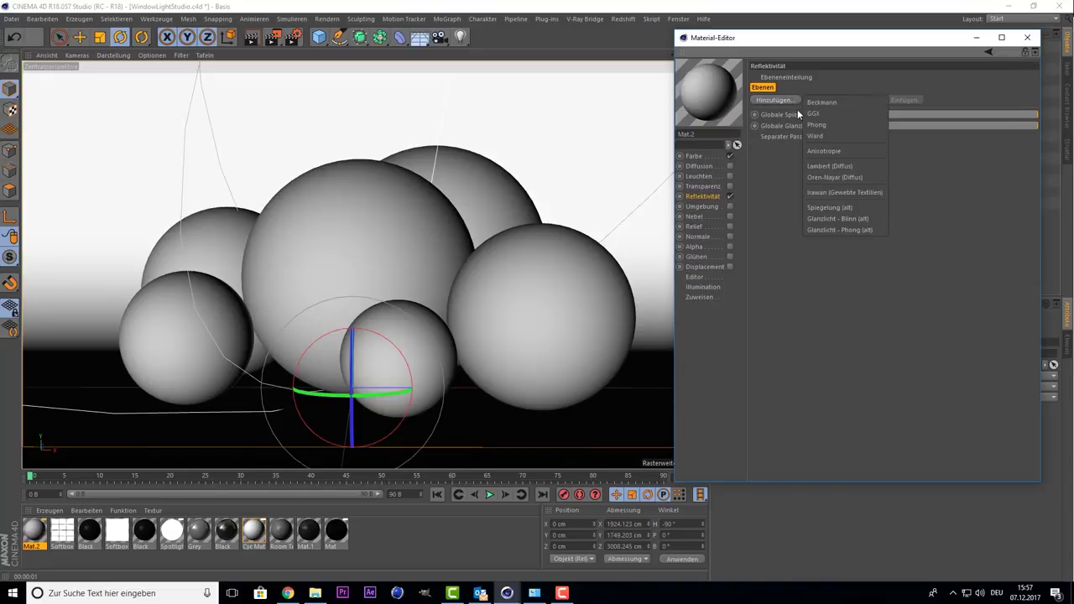
pyautogui.click(838, 192)
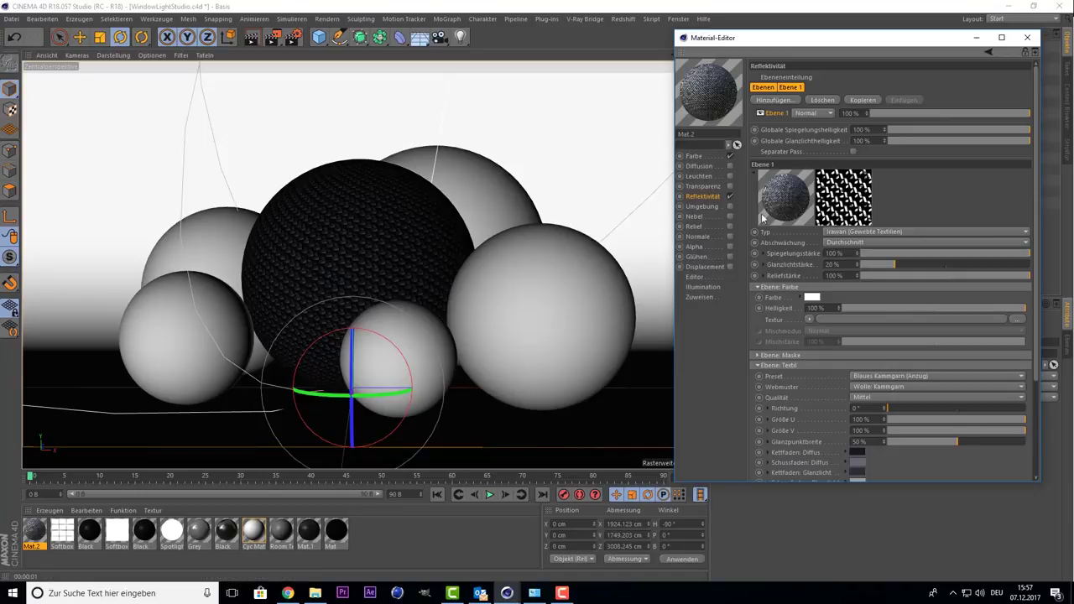
# Review the Blaues Kammgarn preset and Wolle: Kammgarn weave, then move the editor left.
pyautogui.scroll(-3, 799, 359)
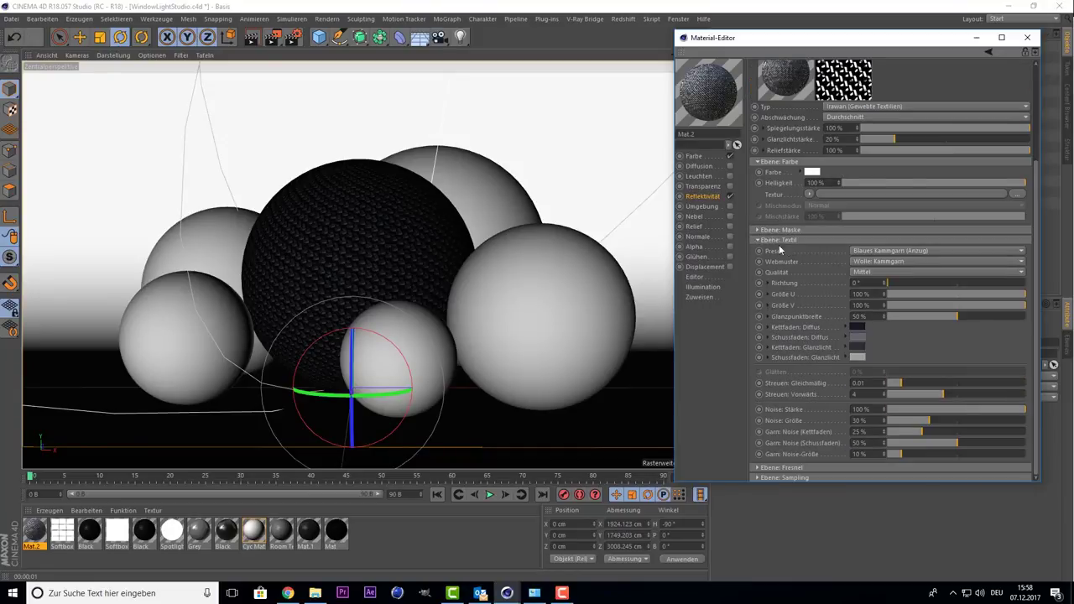
pyautogui.click(924, 252)
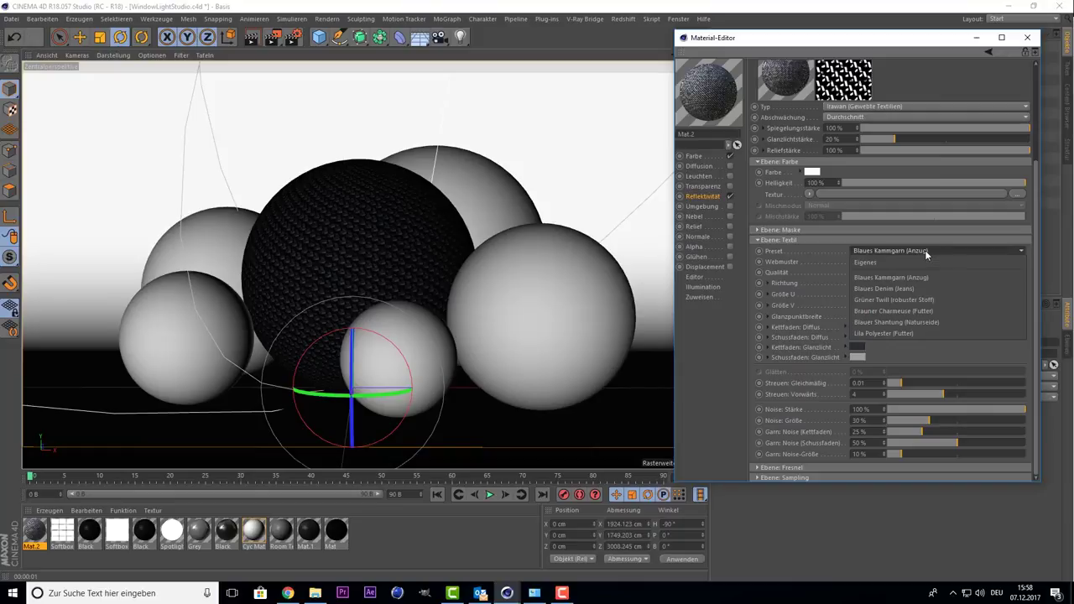
pyautogui.click(902, 360)
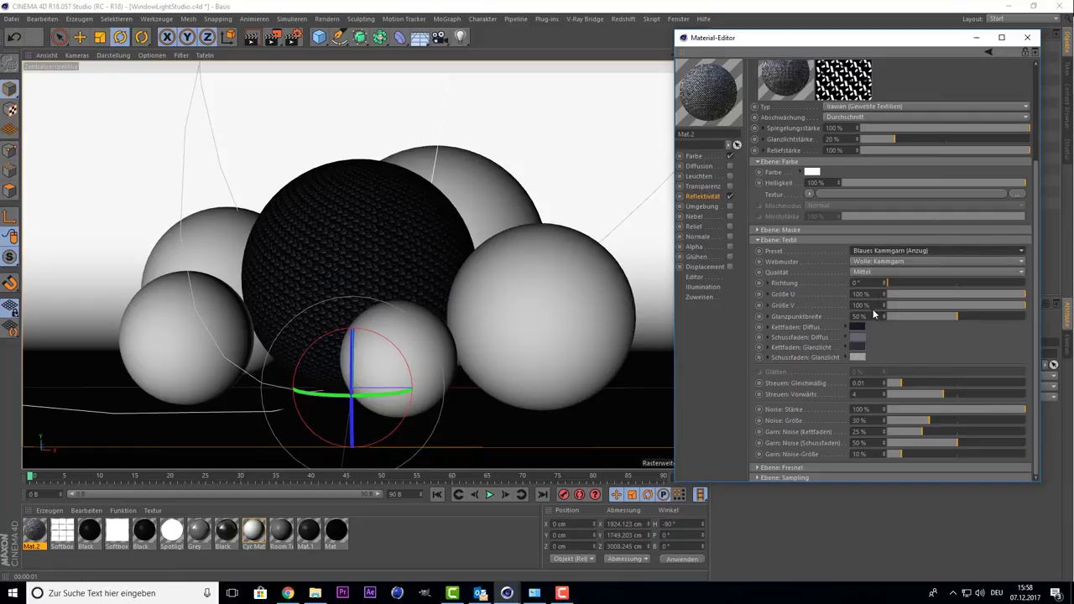
pyautogui.click(891, 262)
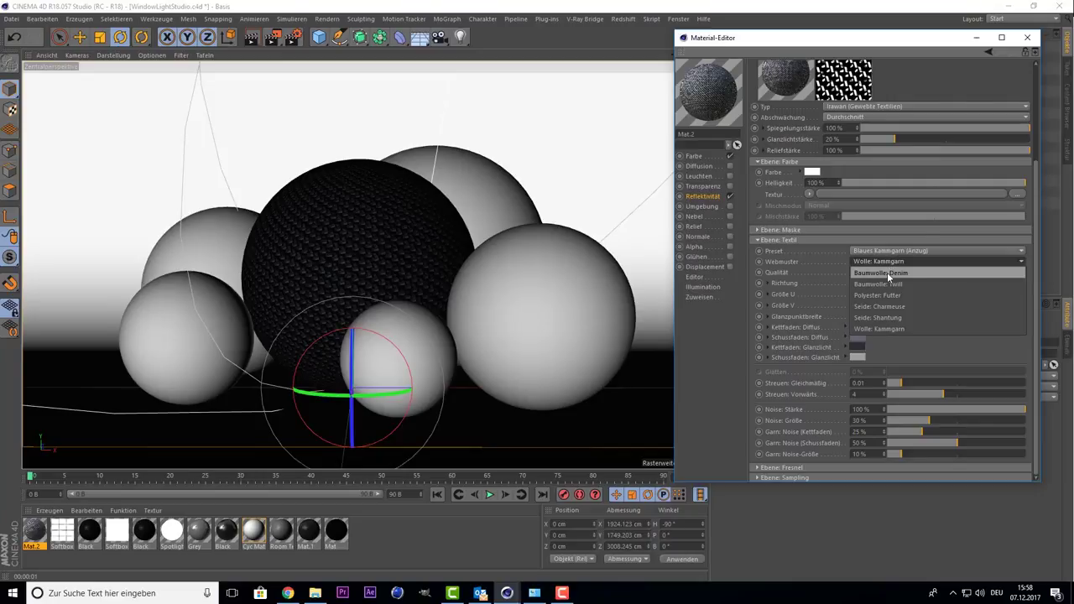
pyautogui.click(871, 295)
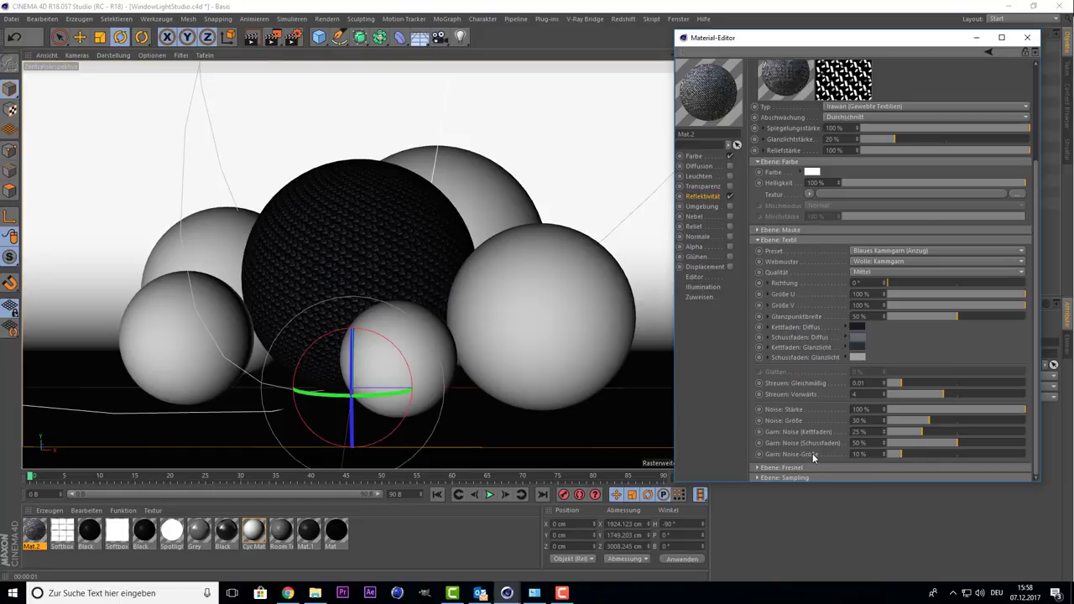
pyautogui.scroll(3, 806, 420)
pyautogui.scroll(-3, 804, 416)
pyautogui.scroll(3, 805, 418)
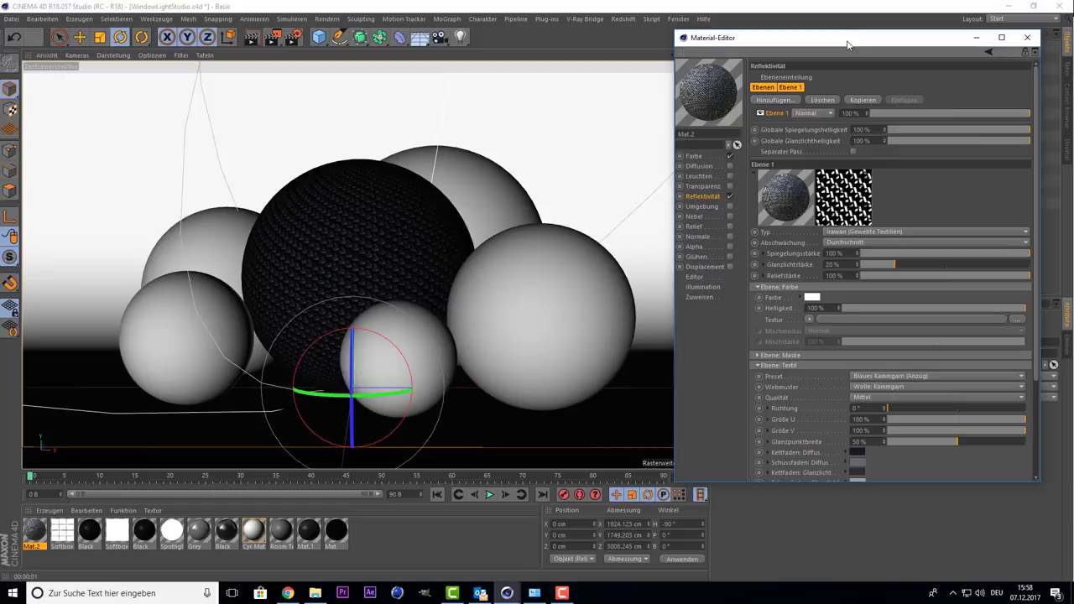
pyautogui.moveTo(848, 45)
pyautogui.mouseDown()
pyautogui.moveTo(746, 124)
pyautogui.moveTo(744, 45)
pyautogui.mouseUp()
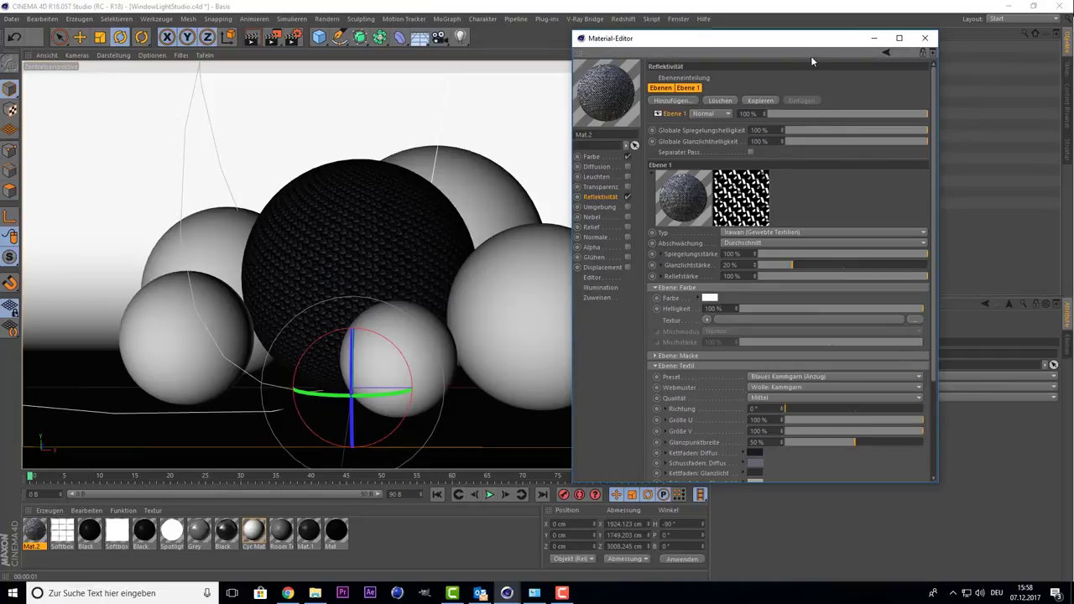
pyautogui.moveTo(796, 46)
pyautogui.mouseDown()
pyautogui.moveTo(586, 82)
pyautogui.moveTo(566, 70)
pyautogui.mouseUp()
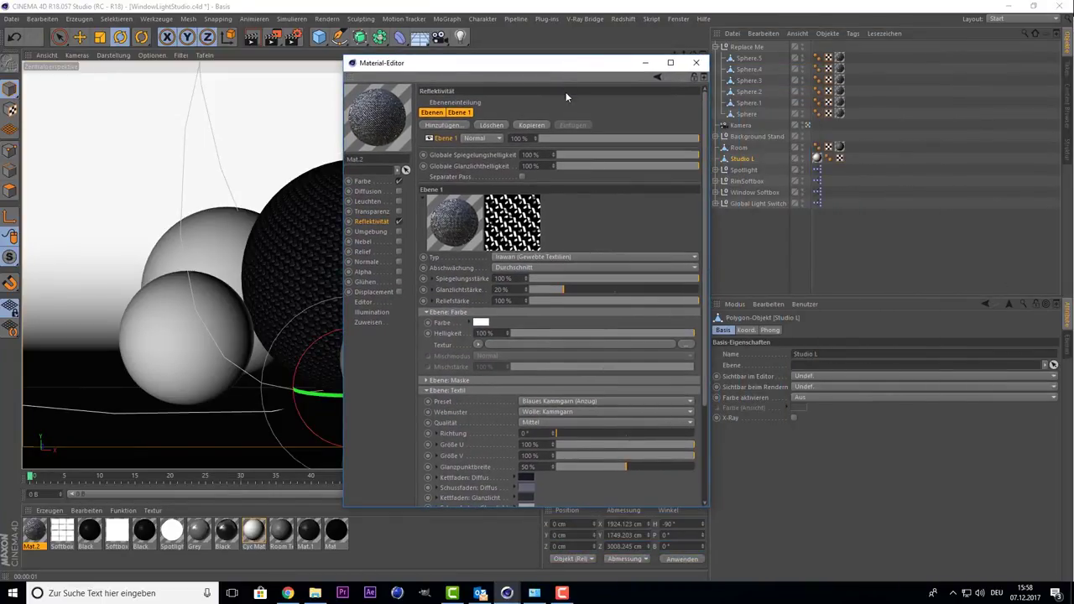